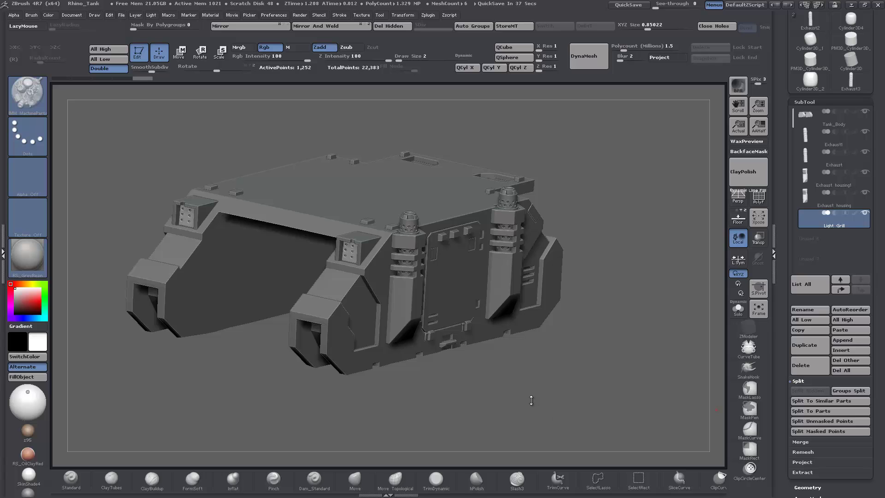
Examine the tank model's roof, light housings and side exhausts from several close angles
{"action": "left_click_drag", "start_coordinate": [524, 398], "coordinate": [521, 399]}
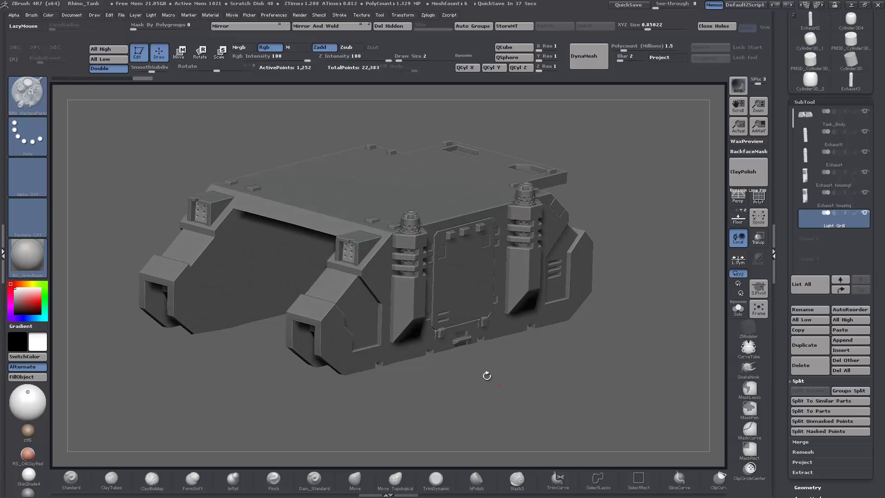
{"action": "left_click_drag", "start_coordinate": [484, 375], "coordinate": [490, 398], "text": "alt"}
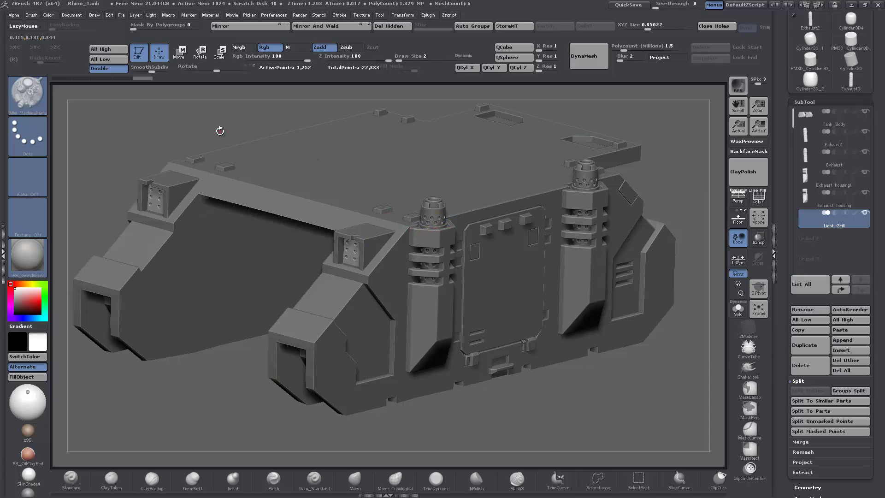
{"action": "left_click_drag", "start_coordinate": [211, 121], "coordinate": [152, 364], "text": "alt"}
{"action": "left_click_drag", "start_coordinate": [170, 181], "coordinate": [170, 196]}
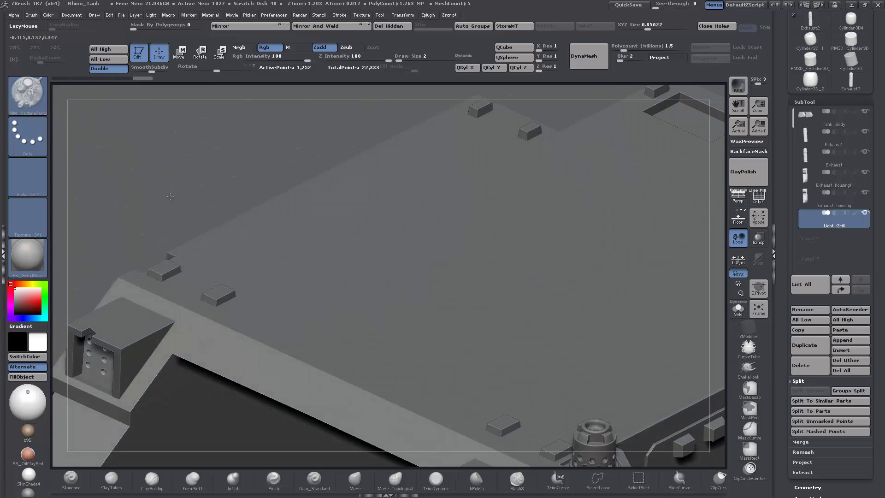
{"action": "left_click_drag", "start_coordinate": [717, 333], "coordinate": [597, 185], "text": "alt"}
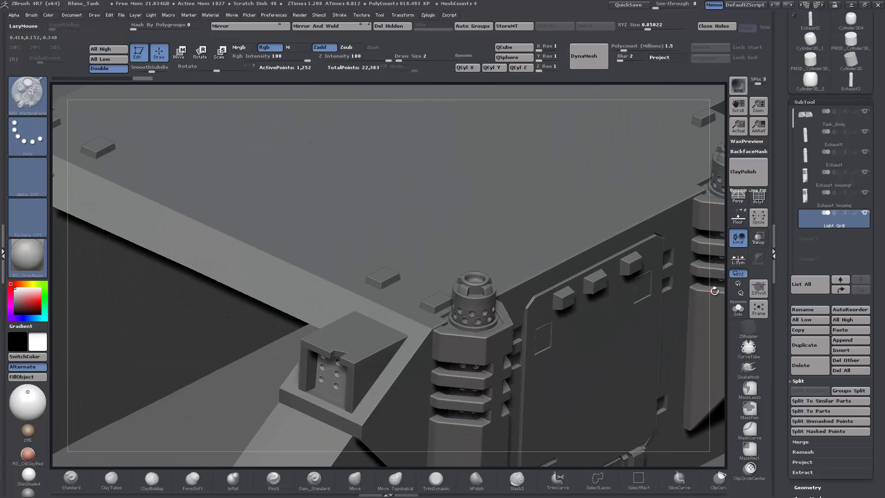
{"action": "left_click_drag", "start_coordinate": [714, 291], "coordinate": [552, 190]}
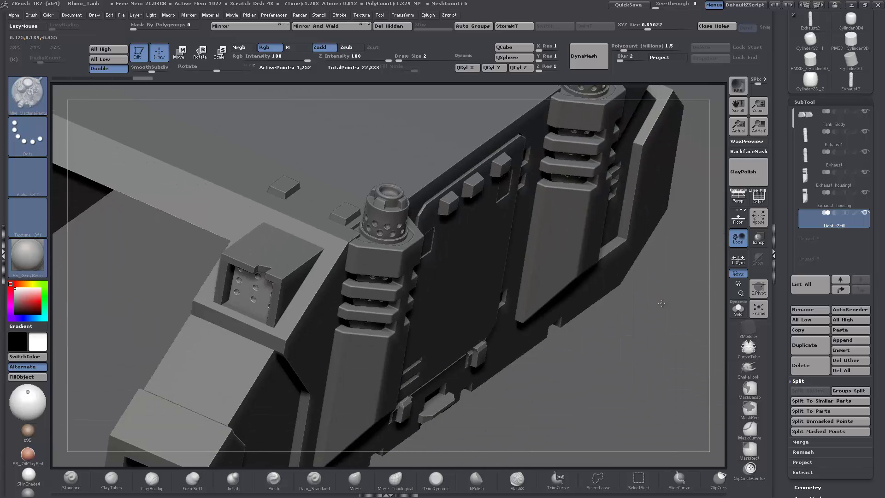
{"action": "left_click_drag", "start_coordinate": [661, 303], "coordinate": [663, 393], "text": "alt"}
{"action": "left_click_drag", "start_coordinate": [286, 458], "coordinate": [513, 351], "text": "alt"}
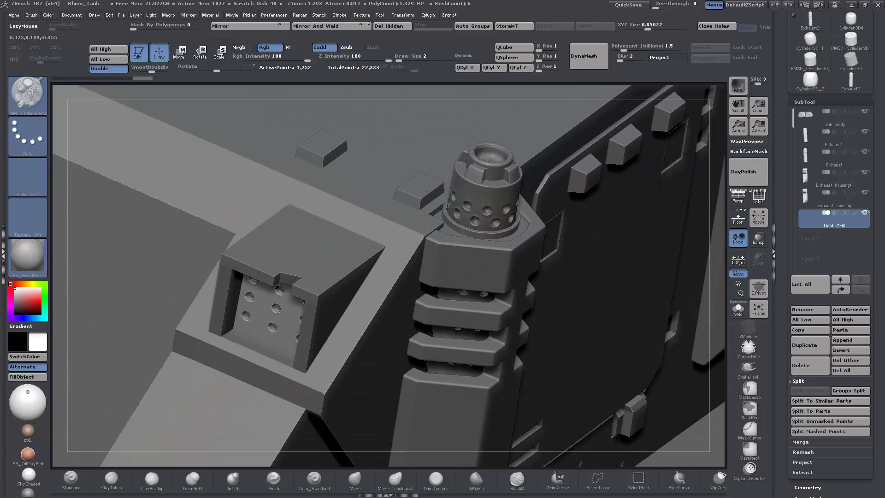
{"action": "left_click_drag", "start_coordinate": [720, 254], "coordinate": [718, 255]}
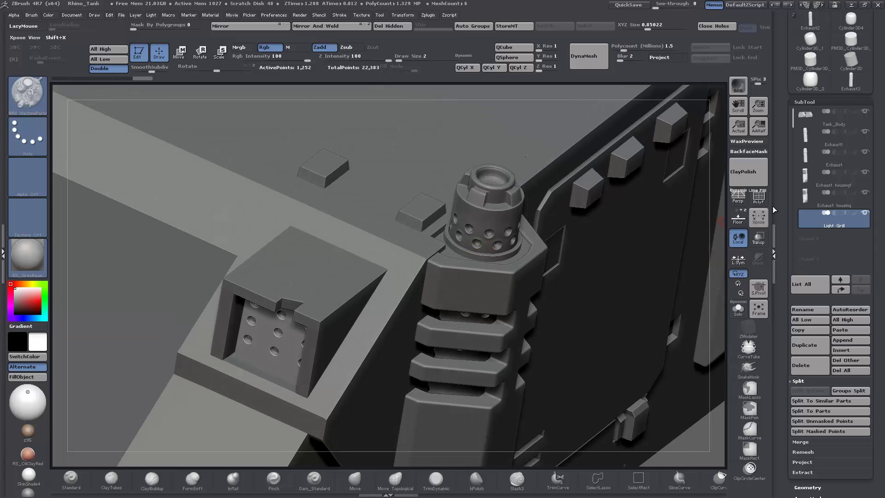
Show the polyframe, make the Exhaust subtool active and turn off its dynamic subdivision
{"action": "key", "text": "shift+f"}
{"action": "left_click", "coordinate": [488, 219], "text": "alt"}
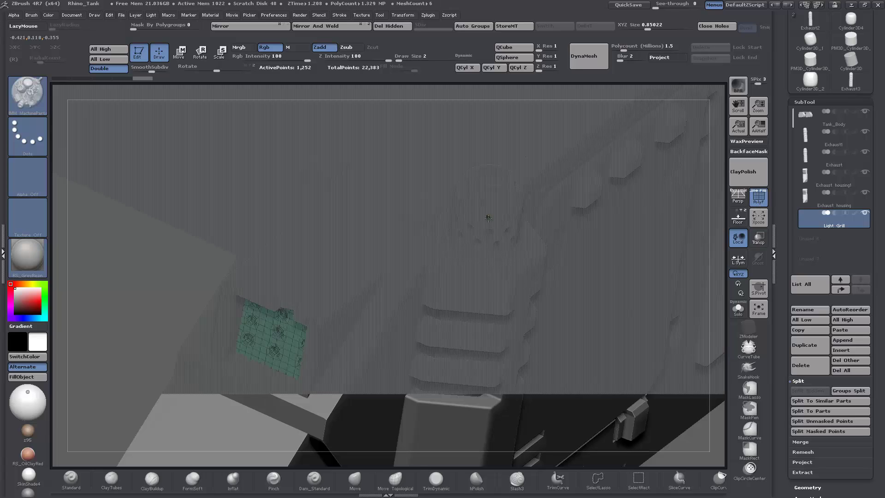
{"action": "key", "text": "shift+d"}
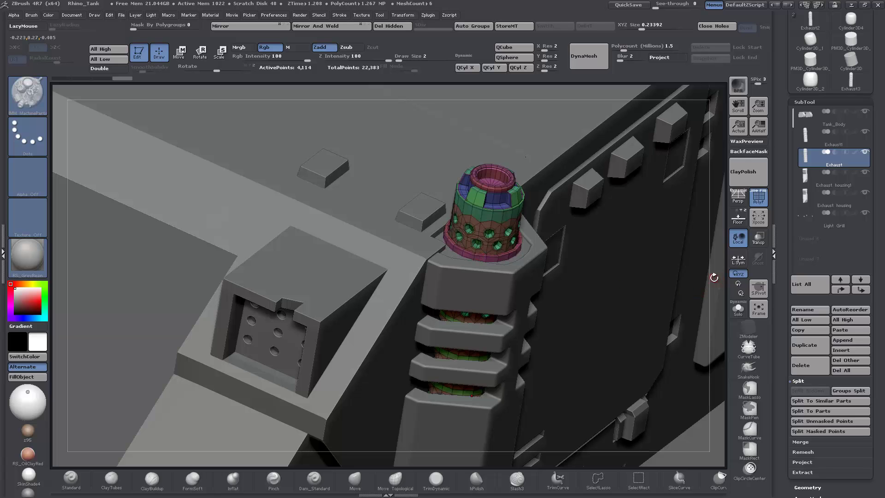
{"action": "left_click_drag", "start_coordinate": [719, 276], "coordinate": [523, 280], "text": "alt"}
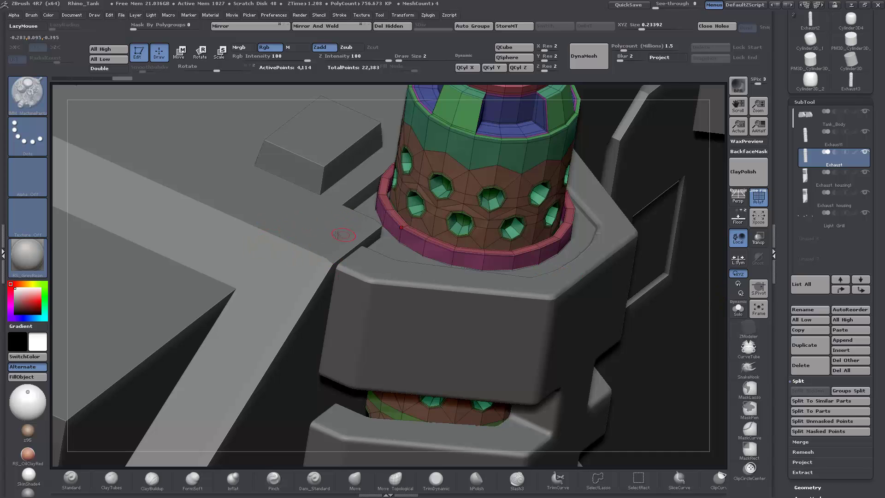
Make the Tank_Body subtool active and examine its wireframe around the roof cutouts beside the exhausts
{"action": "left_click", "coordinate": [291, 229], "text": "alt"}
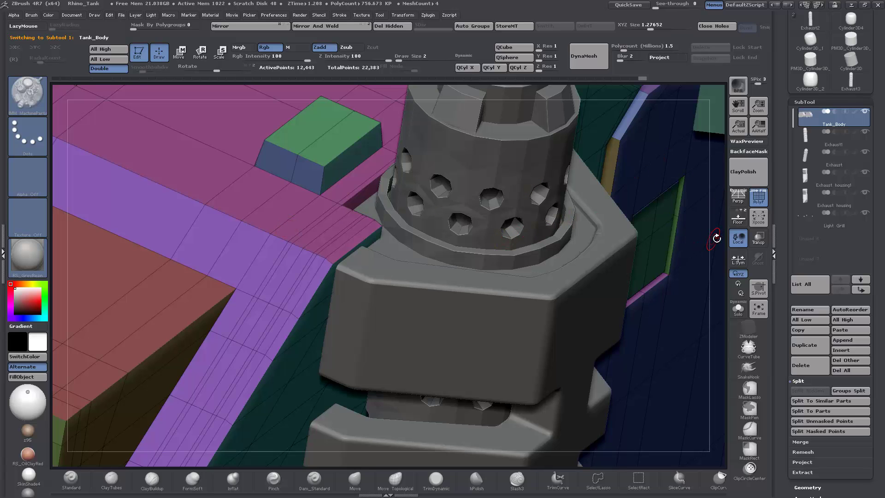
{"action": "left_click_drag", "start_coordinate": [715, 237], "coordinate": [720, 241]}
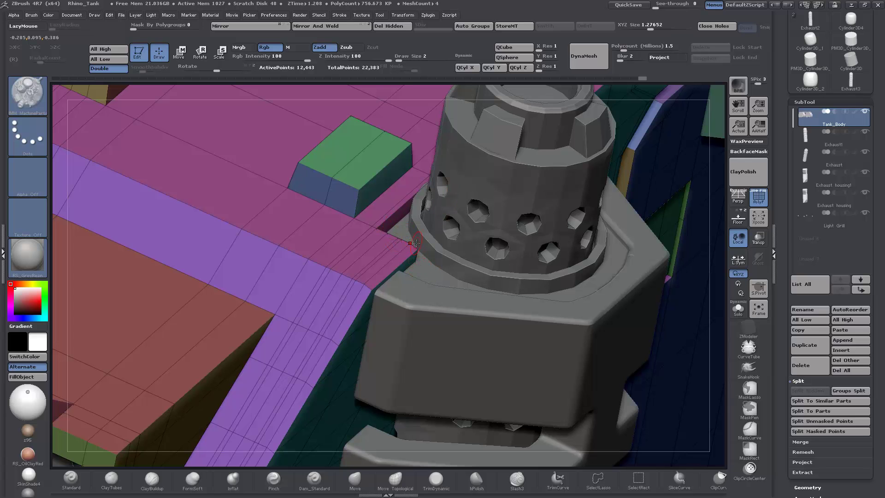
{"action": "left_click_drag", "start_coordinate": [716, 271], "coordinate": [560, 228]}
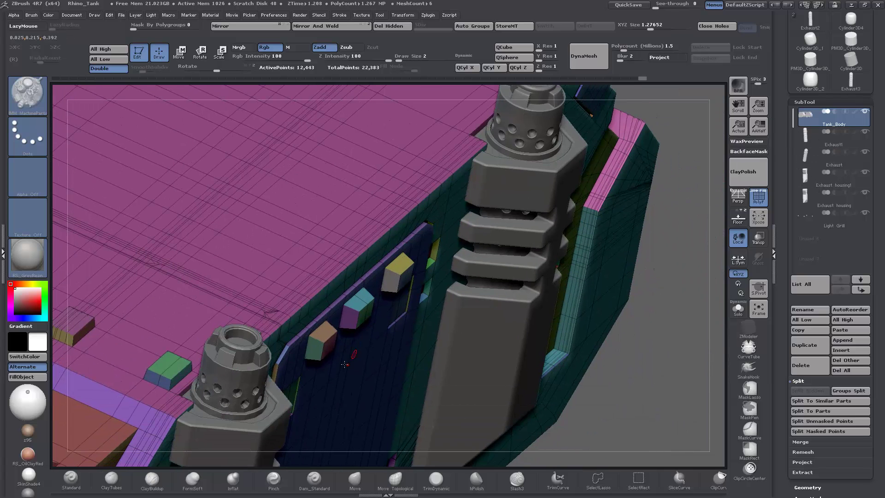
{"action": "left_click_drag", "start_coordinate": [674, 272], "coordinate": [613, 360]}
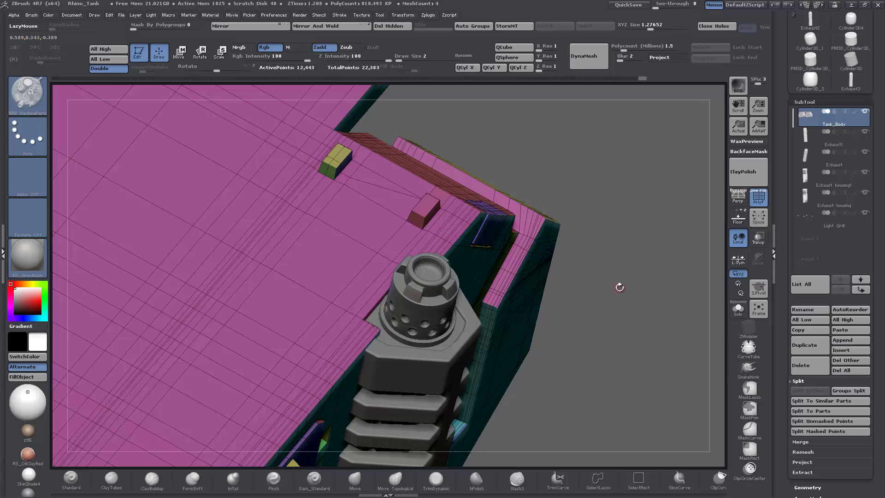
{"action": "left_click_drag", "start_coordinate": [648, 293], "coordinate": [625, 299]}
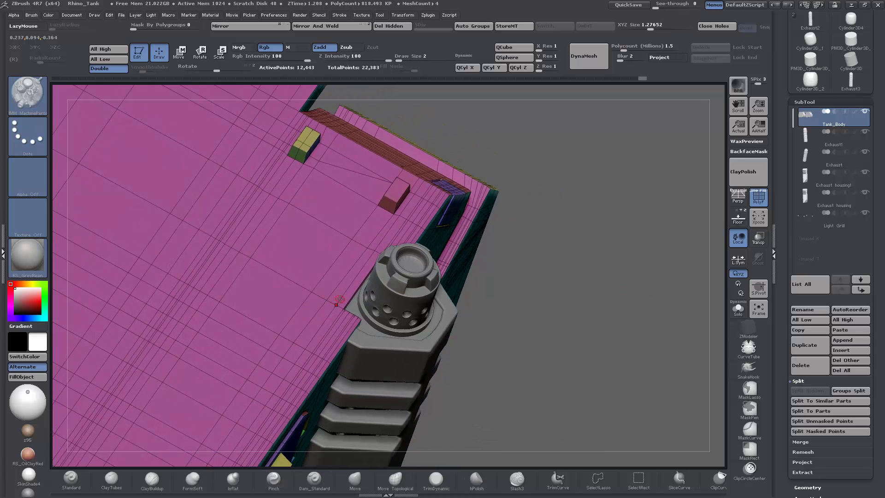
{"action": "left_click_drag", "start_coordinate": [631, 258], "coordinate": [632, 298]}
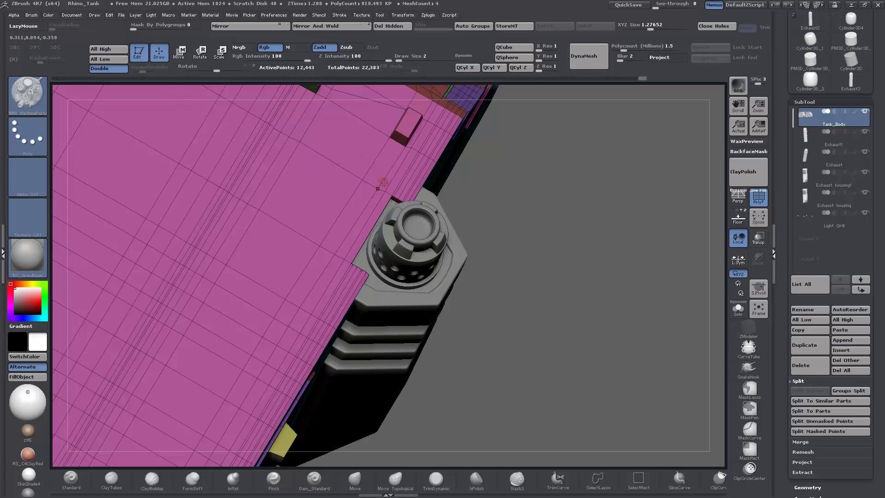
{"action": "left_click_drag", "start_coordinate": [567, 221], "coordinate": [588, 221]}
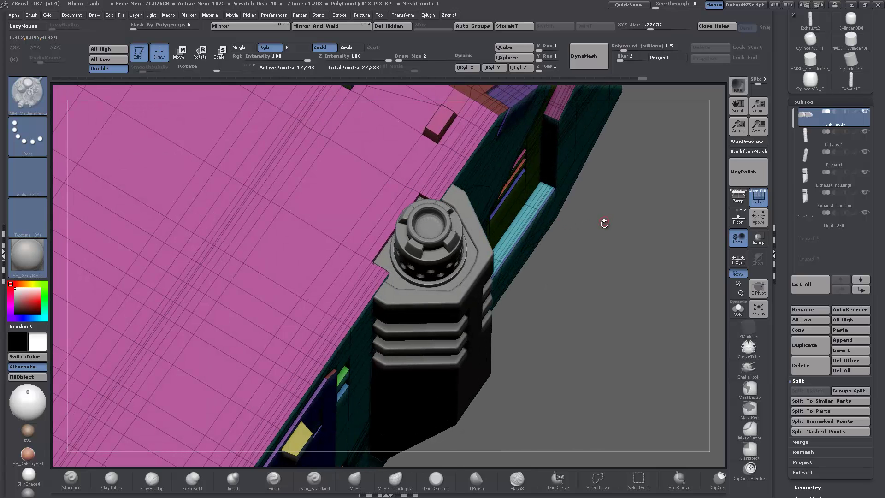
{"action": "left_click_drag", "start_coordinate": [591, 321], "coordinate": [410, 293]}
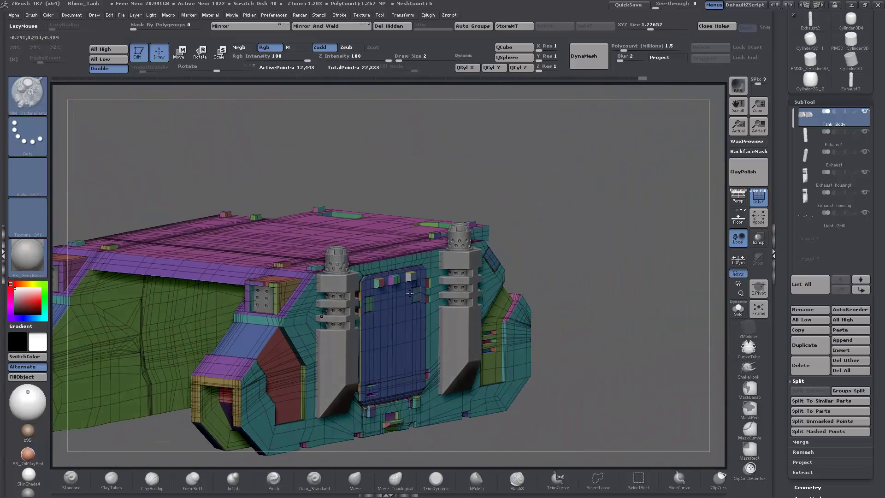
Hide the polyframe and apply Mirror And Weld to the Tank_Body subtool
{"action": "left_click", "coordinate": [753, 204]}
{"action": "left_click_drag", "start_coordinate": [654, 238], "coordinate": [422, 274]}
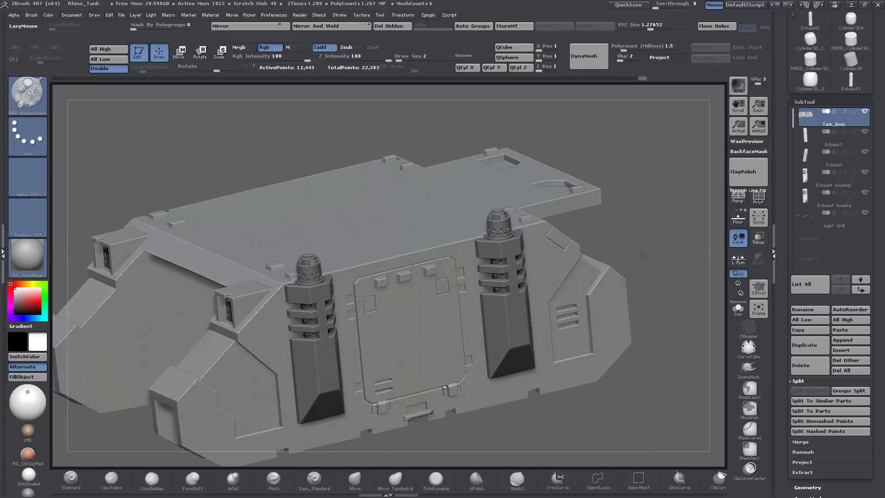
{"action": "left_click_drag", "start_coordinate": [566, 427], "coordinate": [314, 390]}
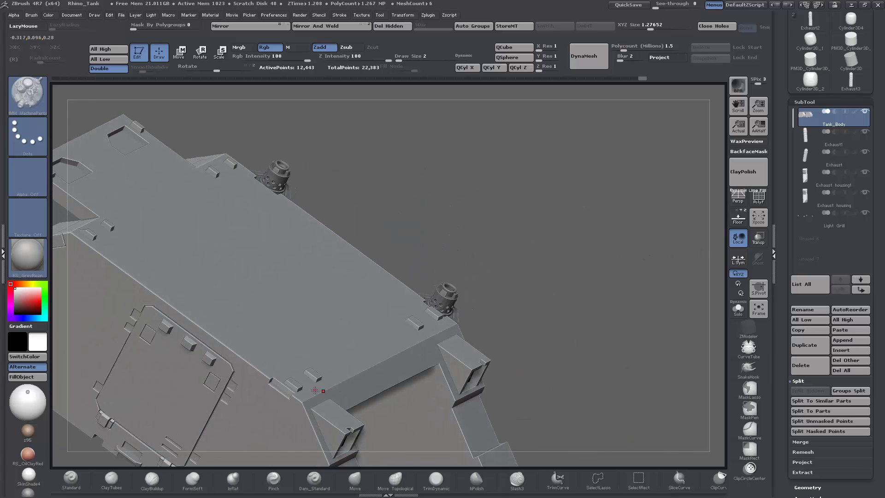
{"action": "left_click", "coordinate": [98, 246]}
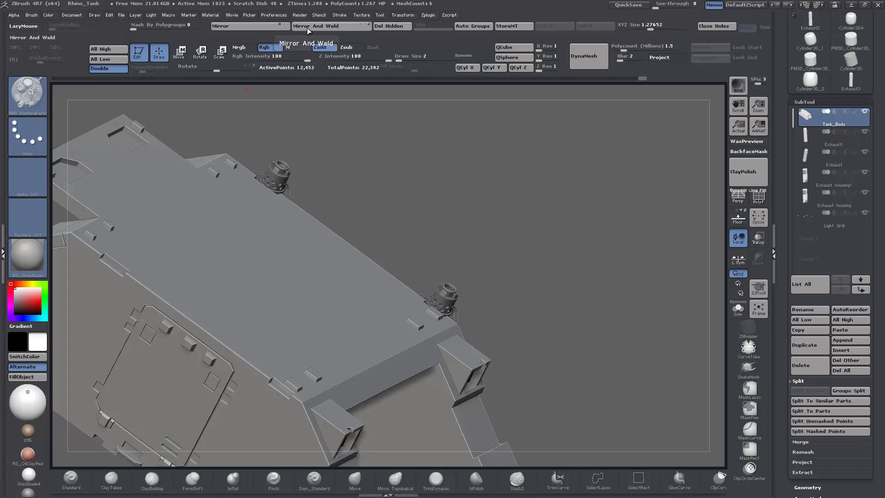
Align to a straight side view of the tank and show the floor grid's reference image, framing the first wheels
{"action": "left_click_drag", "start_coordinate": [609, 343], "coordinate": [529, 370]}
{"action": "left_click_drag", "start_coordinate": [212, 383], "coordinate": [287, 308], "text": "alt"}
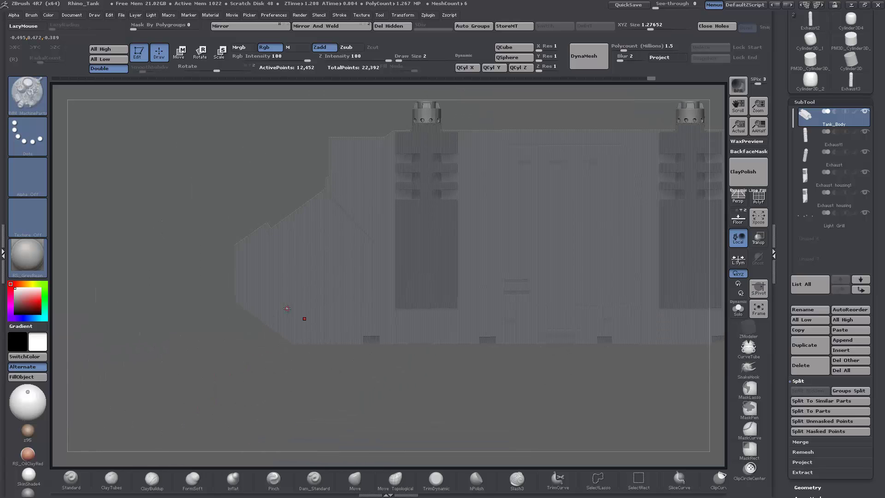
{"action": "left_click", "coordinate": [287, 308]}
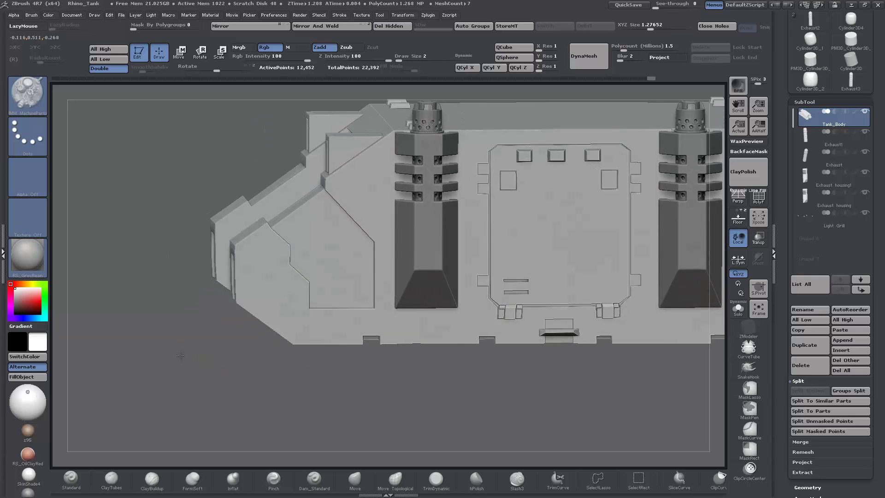
{"action": "key", "text": "ctrl+z"}
{"action": "key", "text": "f"}
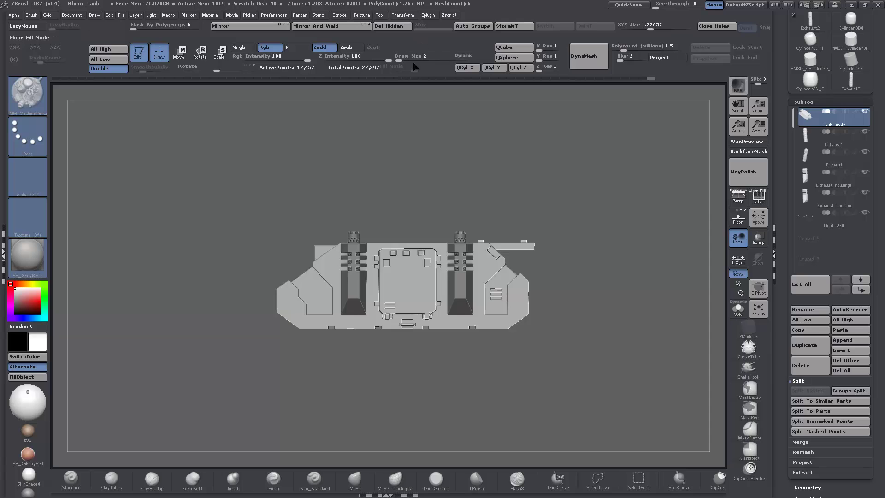
{"action": "left_click", "coordinate": [738, 217]}
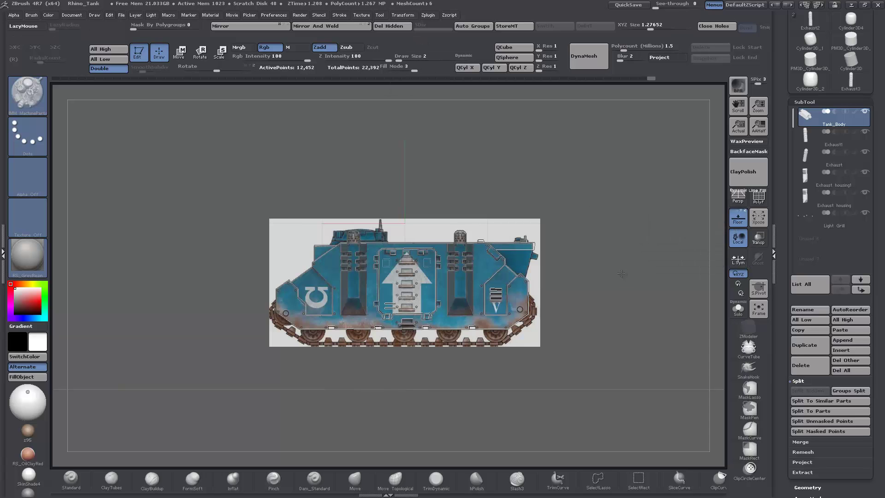
{"action": "left_click_drag", "start_coordinate": [623, 276], "coordinate": [323, 331], "text": "alt"}
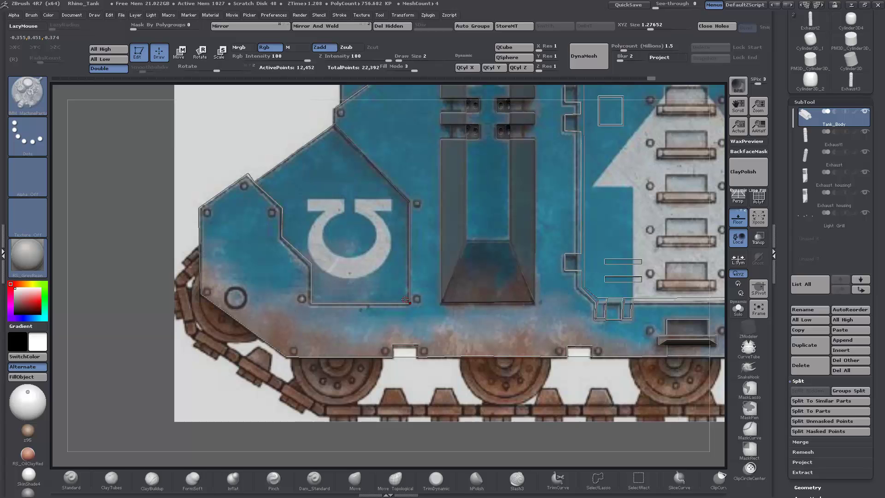
Choose the IMM MachineParts brush and pick its Dial mesh as the insert
{"action": "key", "text": "b"}
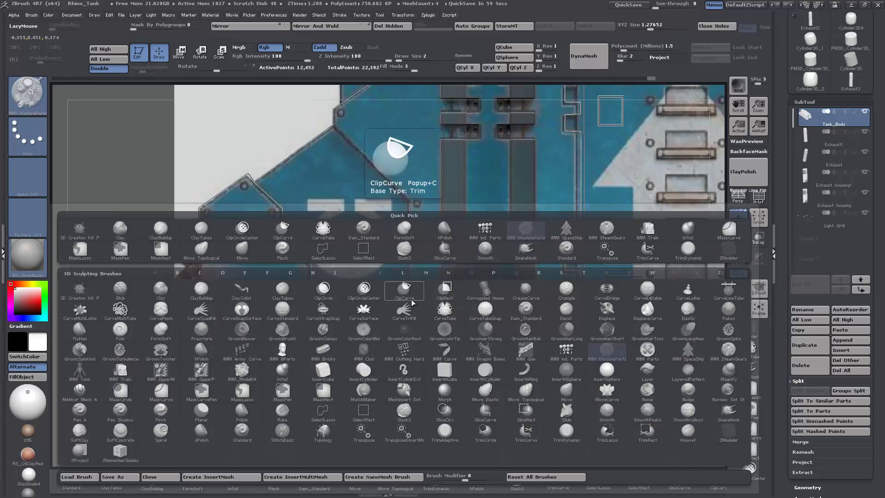
{"action": "key", "text": "i"}
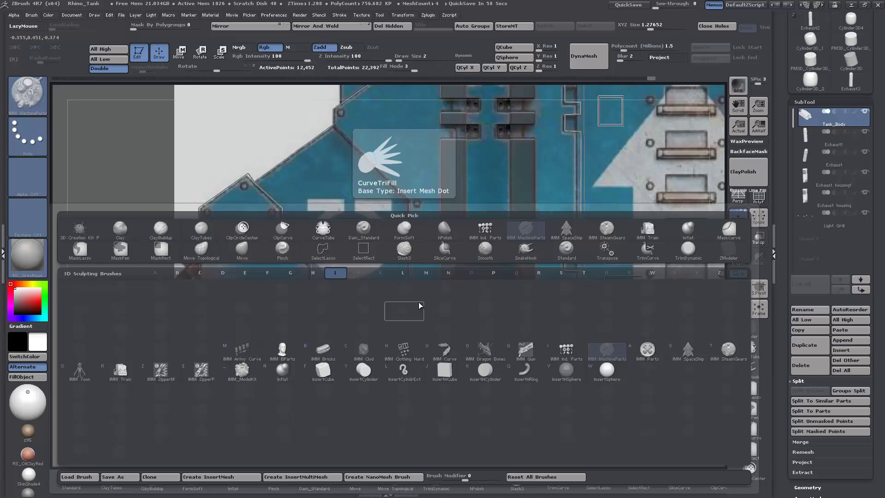
{"action": "left_click", "coordinate": [605, 353]}
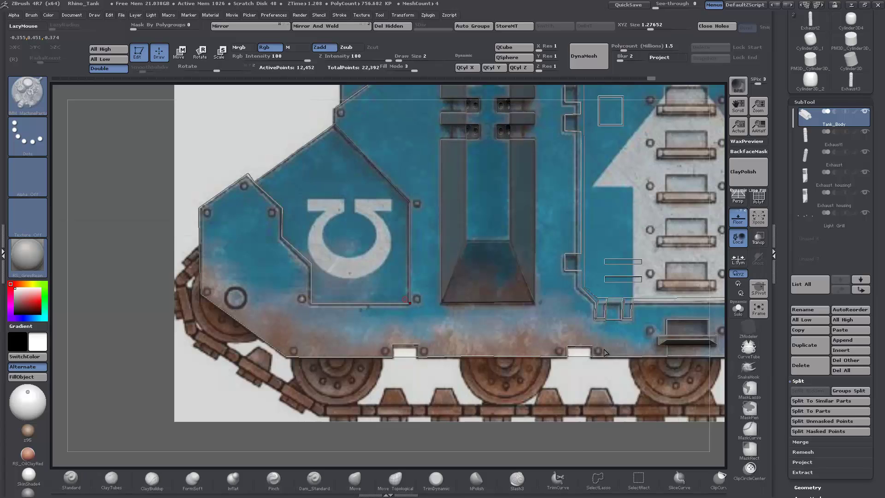
{"action": "key", "text": "m"}
{"action": "mouse_move", "coordinate": [539, 376]}
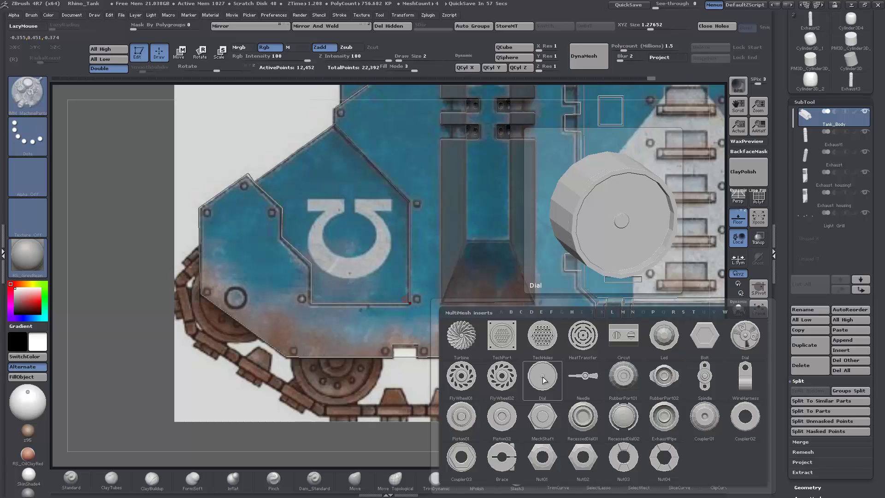
{"action": "left_click", "coordinate": [543, 377]}
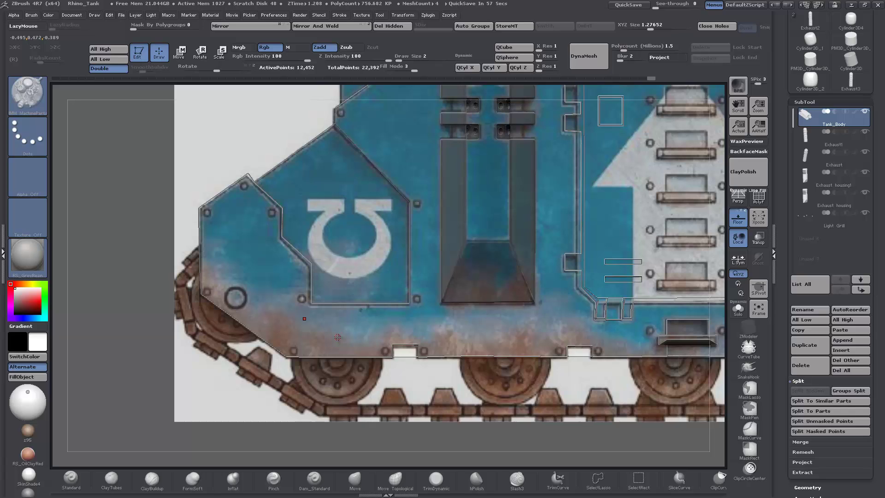
Insert a Dial mesh over the first full road wheel beneath the hull, matching the diameter of the reference wheel
{"action": "left_click_drag", "start_coordinate": [337, 336], "coordinate": [364, 376]}
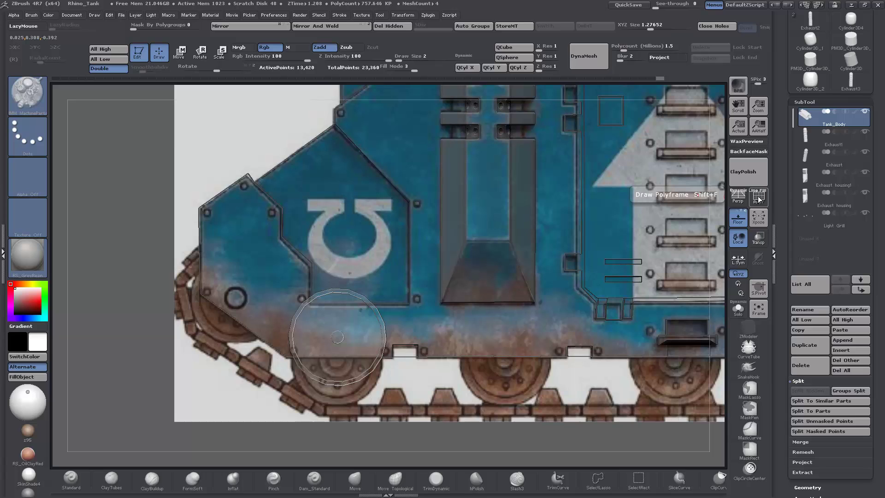
{"action": "key", "text": "ctrl+z"}
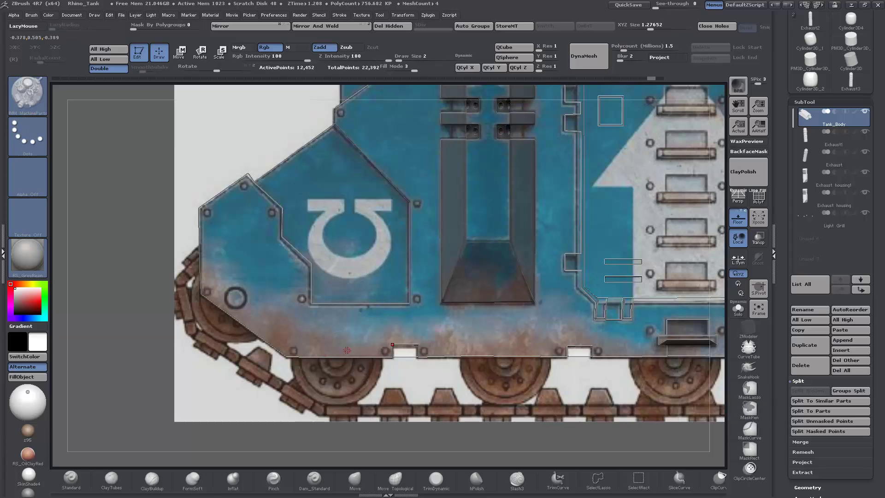
{"action": "left_click_drag", "start_coordinate": [336, 353], "coordinate": [347, 406]}
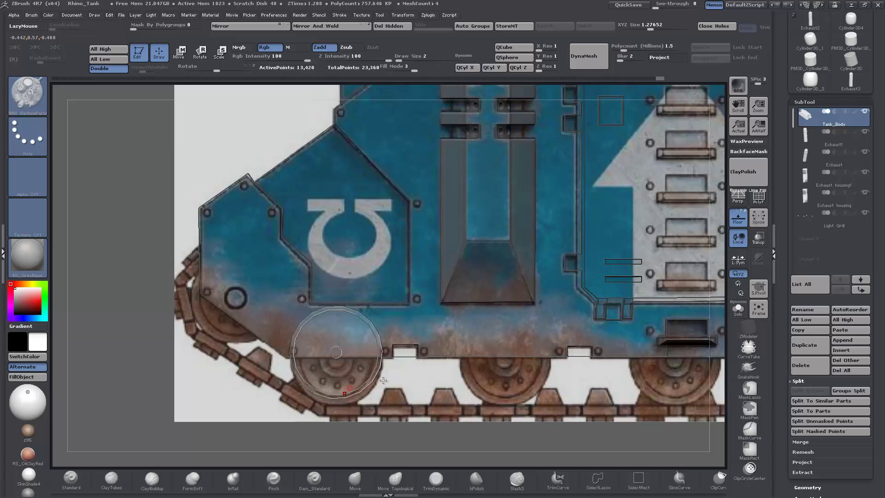
{"action": "left_click_drag", "start_coordinate": [717, 285], "coordinate": [723, 295]}
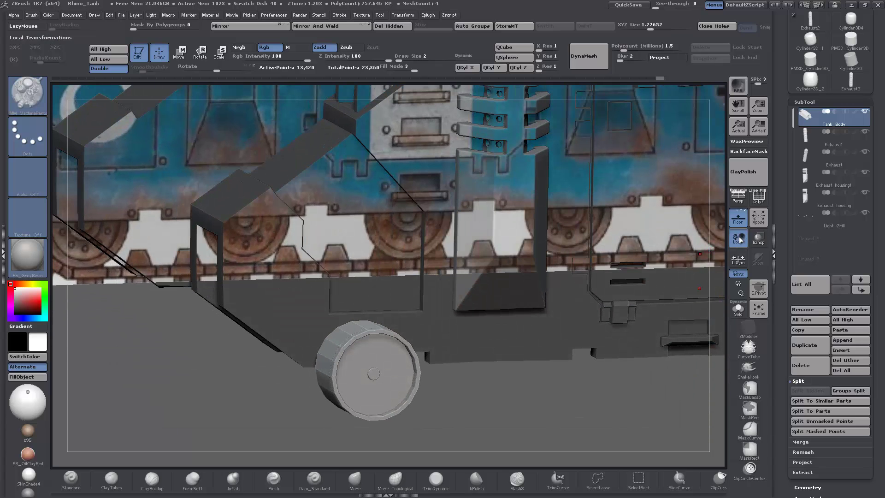
Hide the reference grid, show the polyframe and isolate the polygroup of the inserted wheel
{"action": "left_click", "coordinate": [738, 221]}
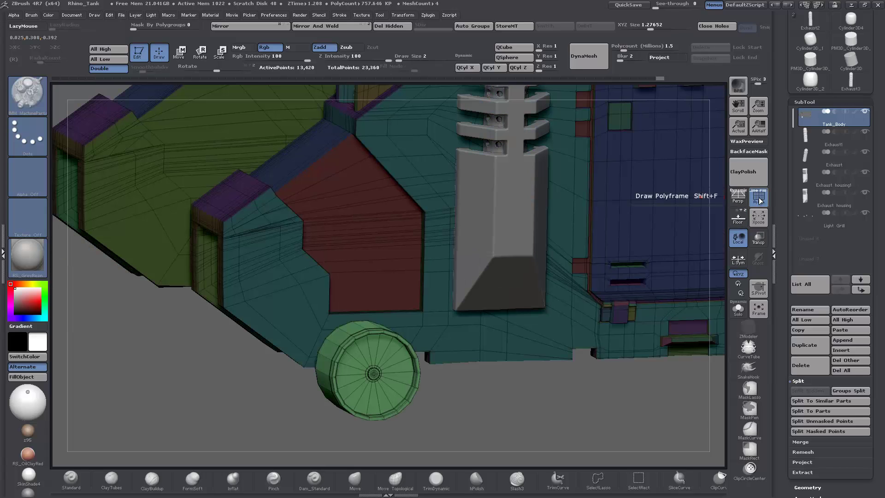
{"action": "left_click", "coordinate": [759, 199]}
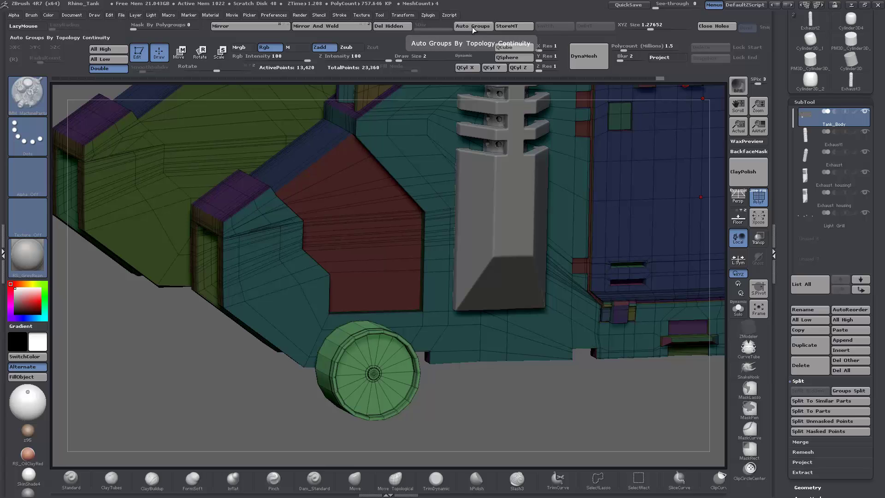
{"action": "left_click_drag", "start_coordinate": [198, 413], "coordinate": [152, 328]}
{"action": "key", "text": "ctrl+shift"}
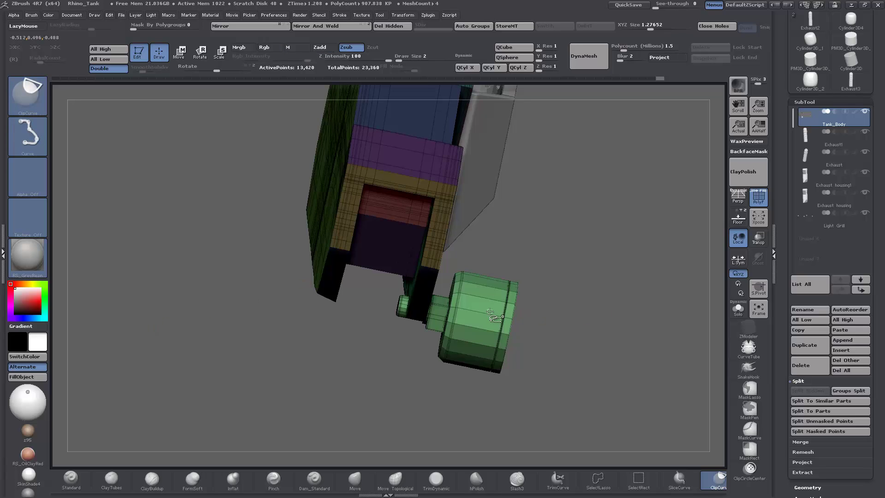
{"action": "left_click", "coordinate": [489, 312], "text": "ctrl+shift"}
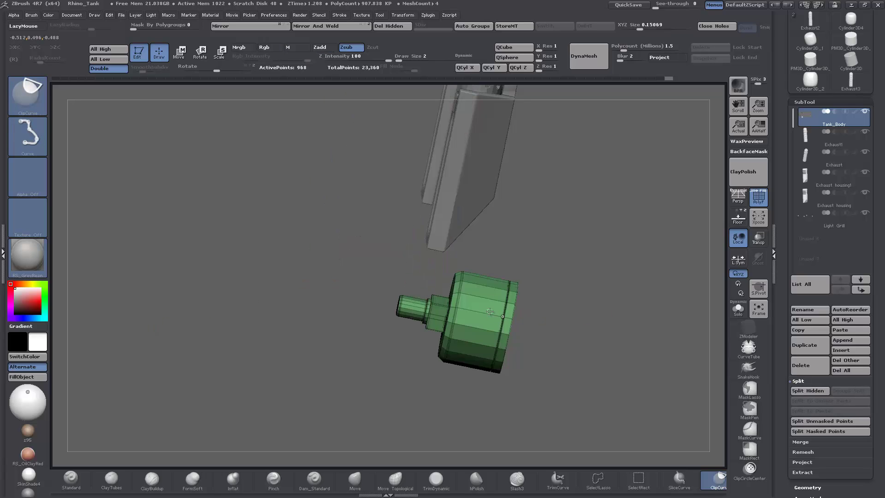
{"action": "mouse_move", "coordinate": [597, 353]}
{"action": "left_mouse_down"}
{"action": "mouse_move", "coordinate": [642, 357]}
{"action": "mouse_move", "coordinate": [533, 344]}
{"action": "left_mouse_up"}
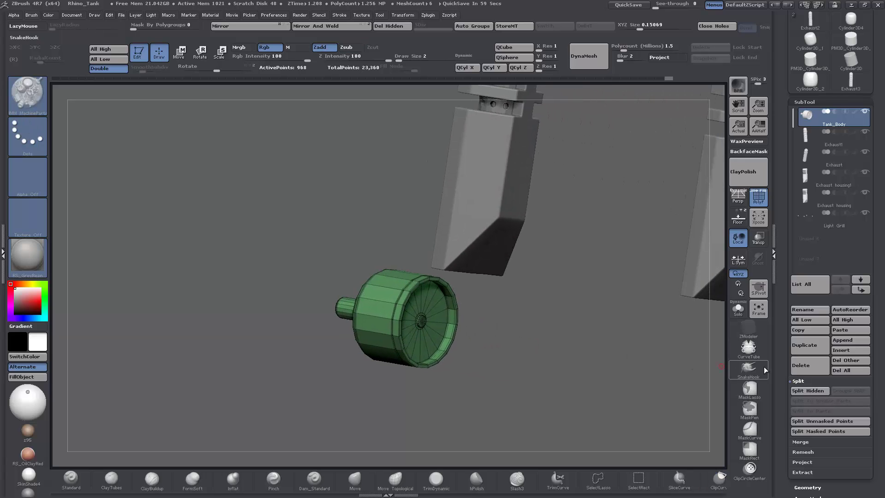
{"action": "left_click_drag", "start_coordinate": [779, 360], "coordinate": [777, 340]}
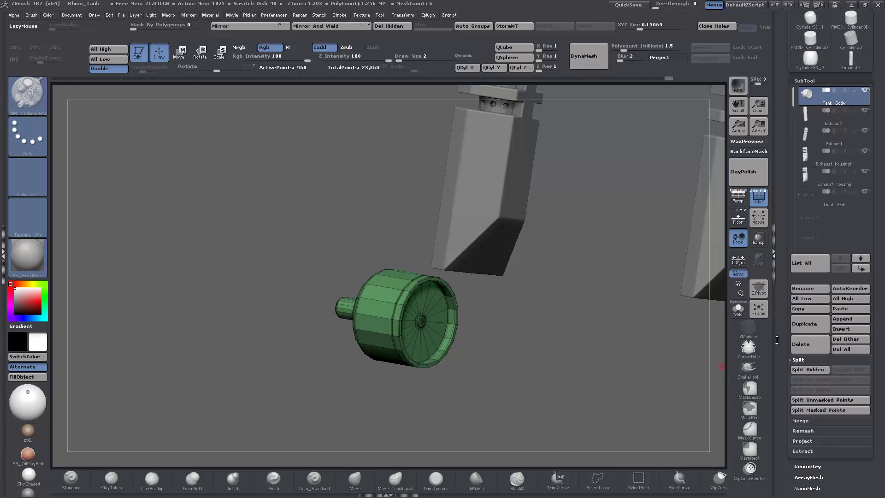
Hide only the wheel's polygroup on Tank_Body and split the hidden part into its own subtool
{"action": "left_click", "coordinate": [525, 376], "text": "ctrl+shift"}
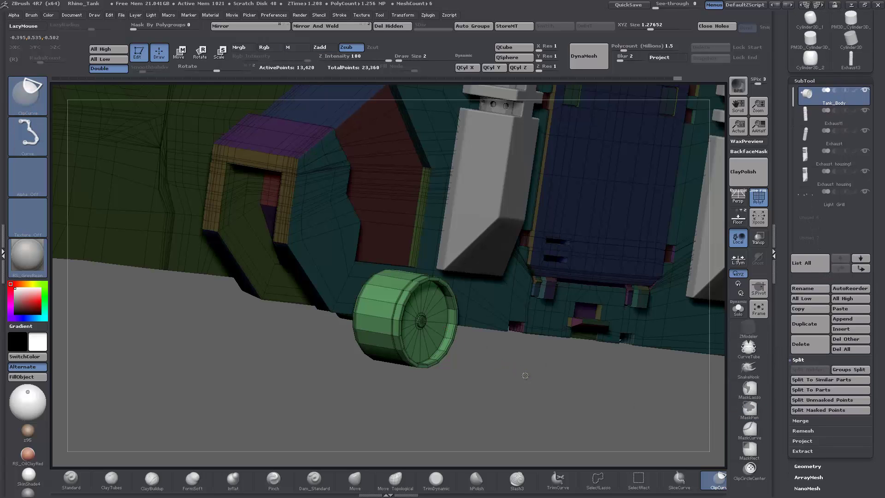
{"action": "left_click", "coordinate": [369, 310], "text": "ctrl+shift"}
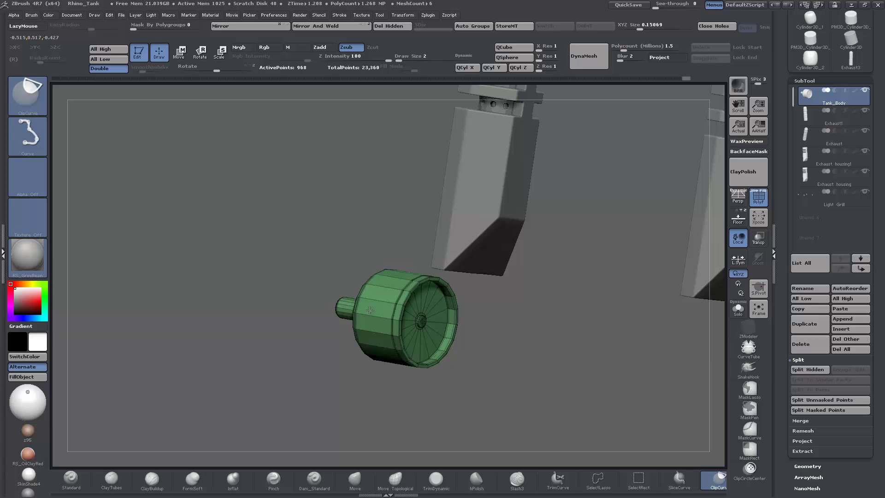
{"action": "left_click", "coordinate": [370, 310], "text": "ctrl+shift"}
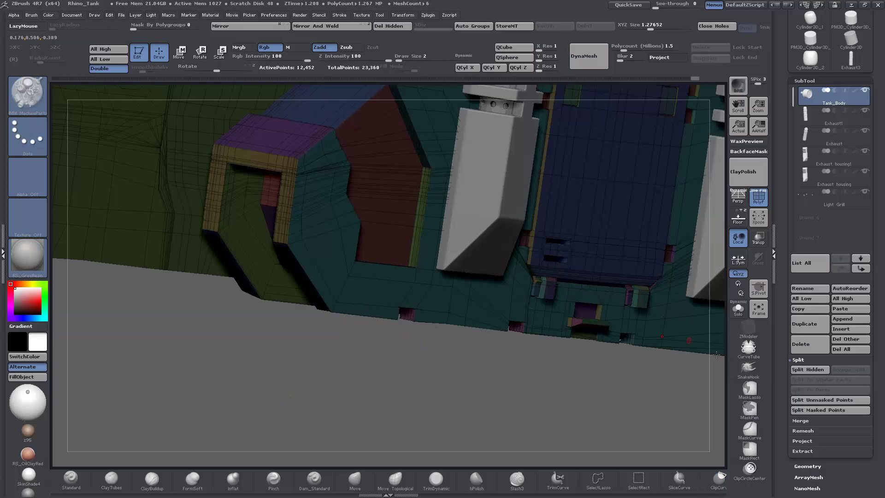
{"action": "key", "text": "ctrl"}
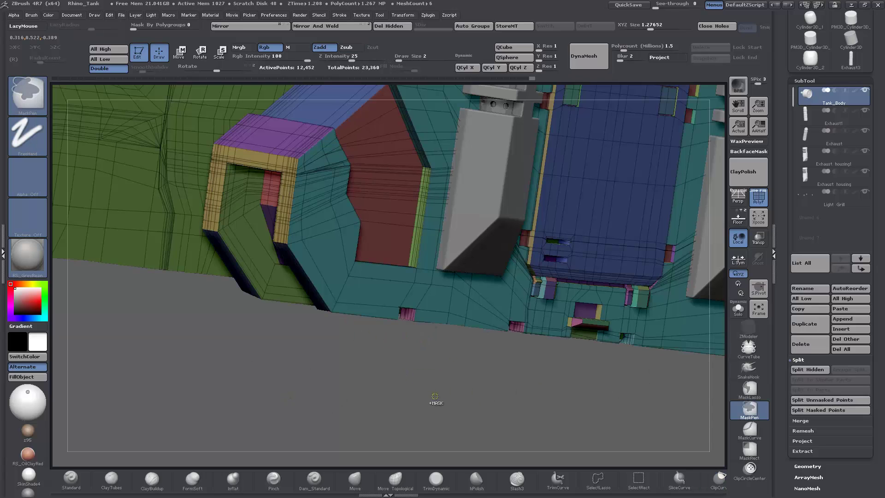
{"action": "left_click", "coordinate": [803, 369]}
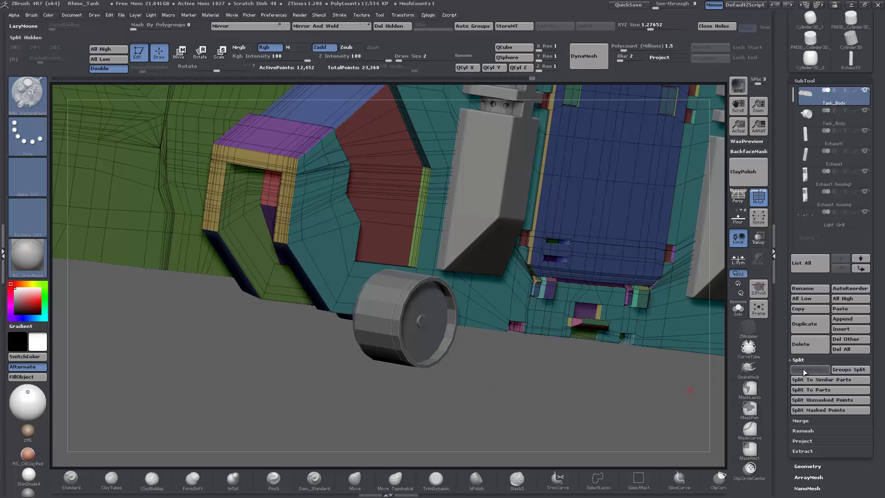
Select the split-off wheel subtool and rename it Wheel
{"action": "left_click", "coordinate": [806, 113]}
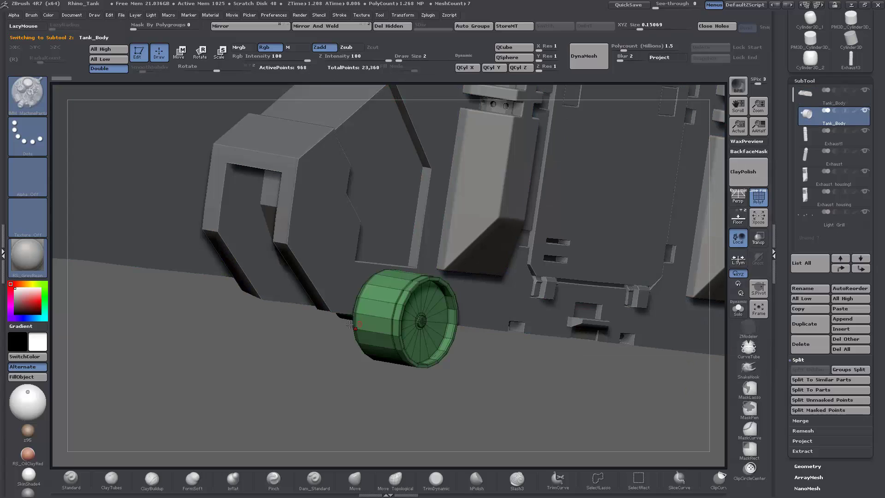
{"action": "left_click", "coordinate": [802, 289]}
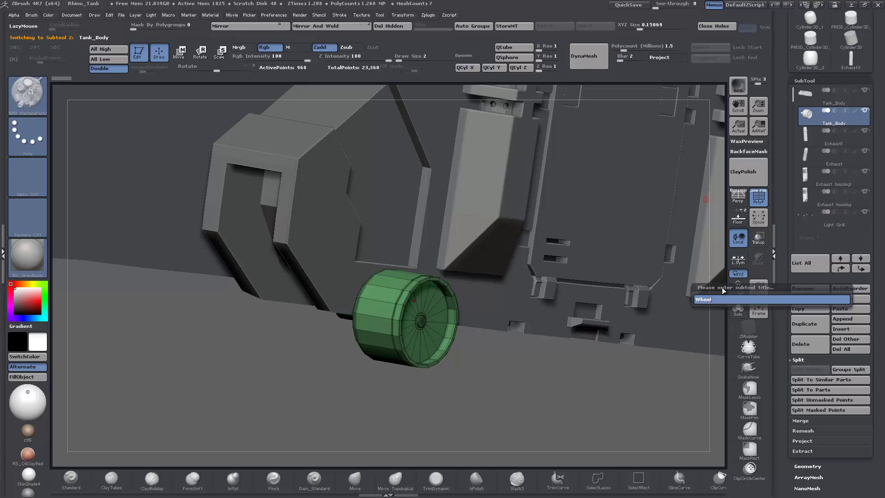
{"action": "key", "text": "Return"}
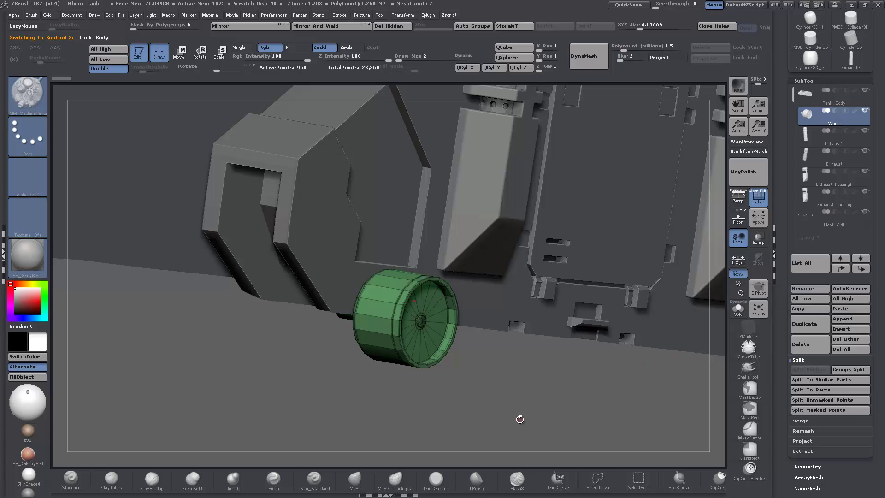
Trim the axle shaft off the inner side of the wheel with TrimCurve, working from a straight end-on view
{"action": "left_click_drag", "start_coordinate": [520, 419], "coordinate": [549, 424]}
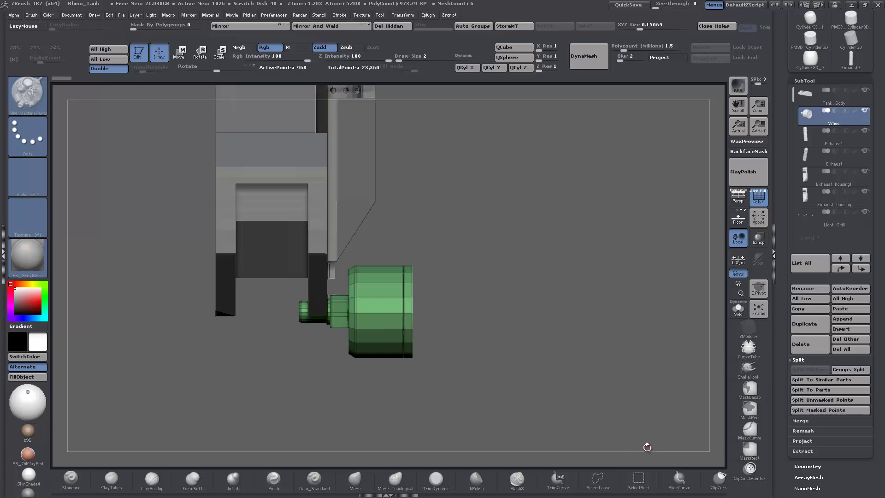
{"action": "left_click", "coordinate": [557, 480]}
{"action": "mouse_move", "coordinate": [485, 182]}
{"action": "left_mouse_down"}
{"action": "mouse_move", "coordinate": [486, 298]}
{"action": "mouse_move", "coordinate": [440, 210]}
{"action": "mouse_move", "coordinate": [477, 87]}
{"action": "mouse_move", "coordinate": [466, 221]}
{"action": "mouse_move", "coordinate": [478, 79]}
{"action": "mouse_move", "coordinate": [408, 203]}
{"action": "mouse_move", "coordinate": [370, 200]}
{"action": "left_mouse_up"}
{"action": "left_click_drag", "start_coordinate": [464, 239], "coordinate": [478, 251]}
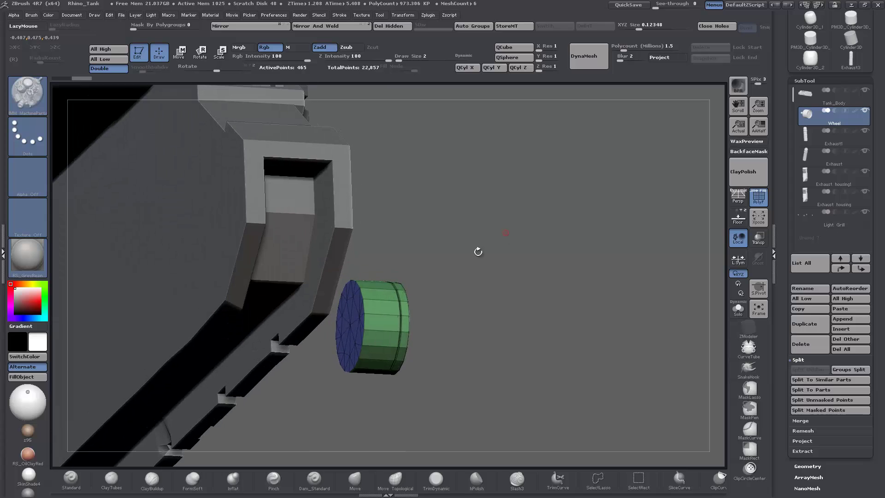
{"action": "left_click_drag", "start_coordinate": [560, 295], "coordinate": [472, 373]}
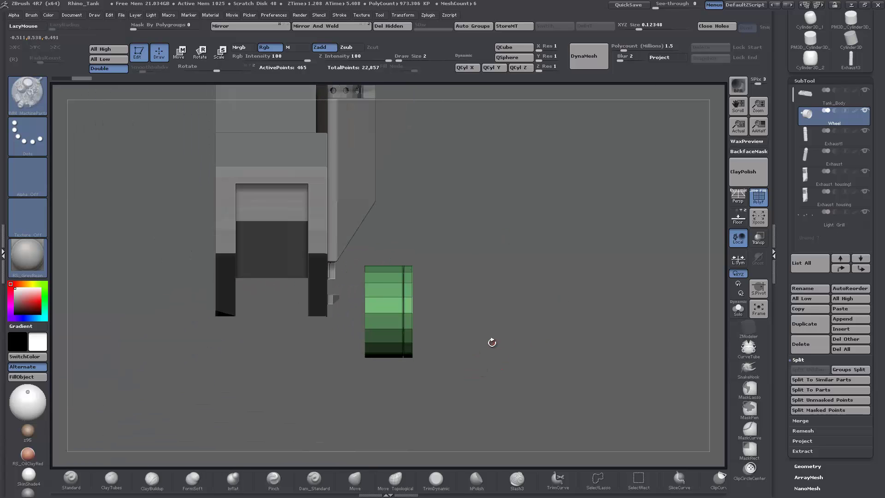
Solo the Wheel subtool over the reference image in side view and move it down onto the drawn road wheel
{"action": "left_click_drag", "start_coordinate": [492, 342], "coordinate": [470, 355]}
{"action": "left_click_drag", "start_coordinate": [251, 374], "coordinate": [123, 352], "text": "alt"}
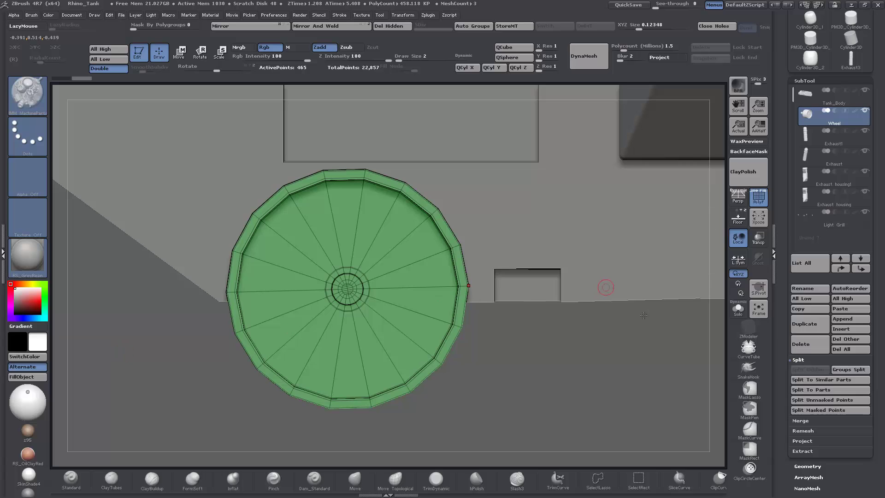
{"action": "left_click", "coordinate": [737, 309]}
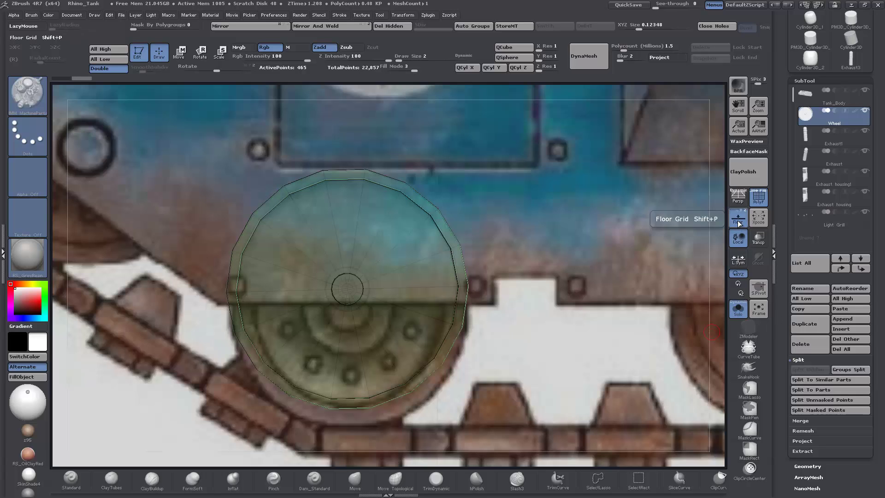
{"action": "left_click", "coordinate": [738, 220]}
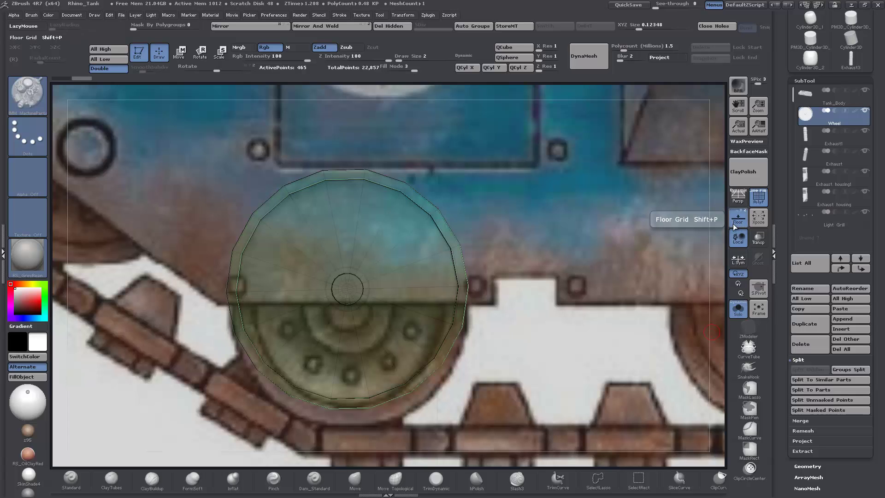
{"action": "left_click", "coordinate": [180, 52]}
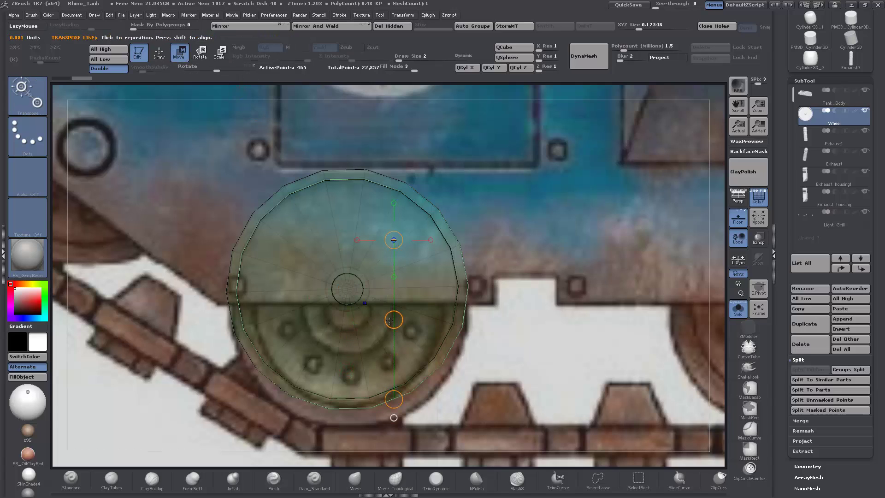
{"action": "left_click_drag", "start_coordinate": [389, 320], "coordinate": [394, 340]}
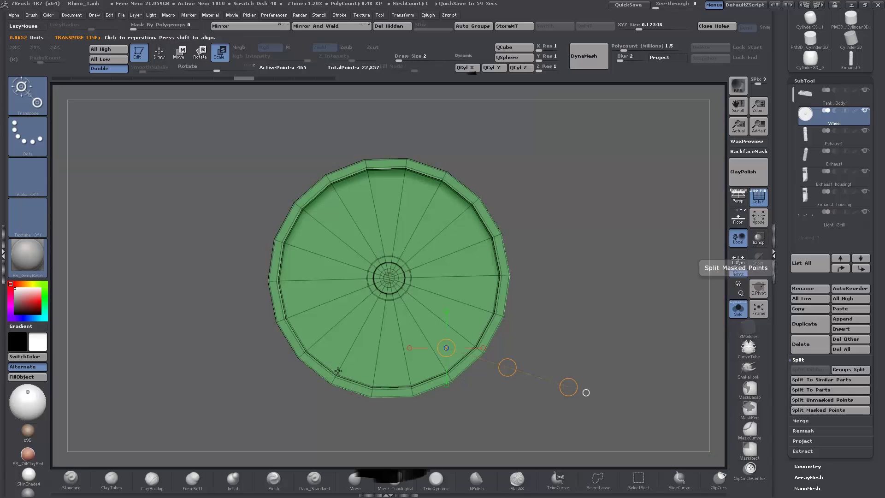
{"action": "mouse_move", "coordinate": [168, 353]}
{"action": "left_mouse_down"}
{"action": "mouse_move", "coordinate": [225, 408]}
{"action": "mouse_move", "coordinate": [420, 314]}
{"action": "left_mouse_up"}
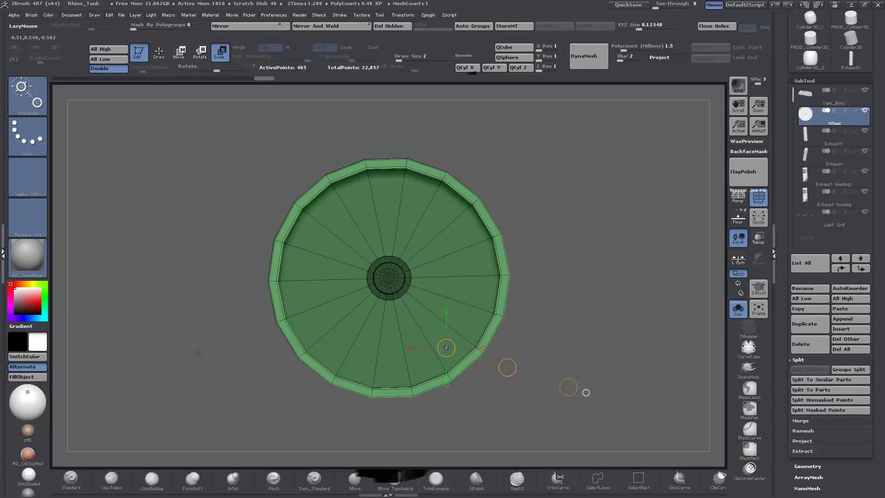
{"action": "left_click_drag", "start_coordinate": [197, 356], "coordinate": [235, 351], "text": "shift"}
{"action": "key", "text": "ctrl"}
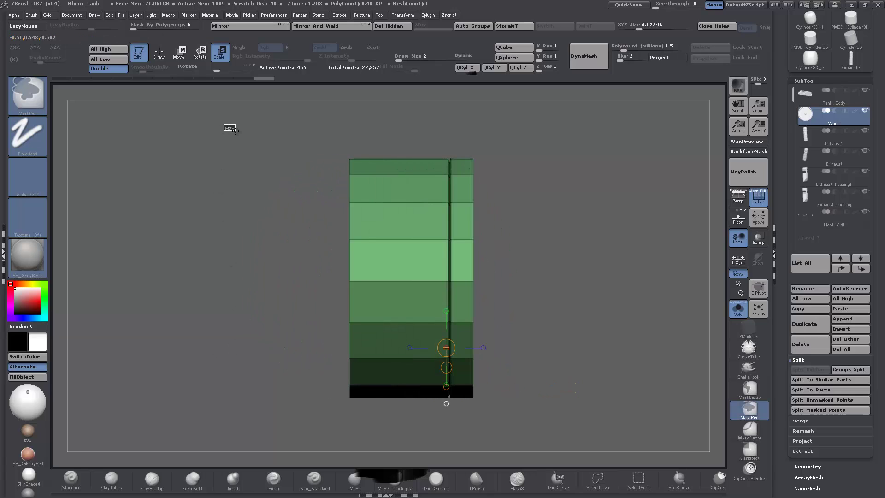
{"action": "mouse_move", "coordinate": [240, 132]}
{"action": "left_mouse_down", "text": "ctrl"}
{"action": "mouse_move", "coordinate": [385, 223]}
{"action": "mouse_move", "coordinate": [466, 448]}
{"action": "mouse_move", "coordinate": [456, 452]}
{"action": "left_mouse_up", "text": "ctrl"}
{"action": "left_click_drag", "start_coordinate": [545, 390], "coordinate": [624, 388], "text": "shift"}
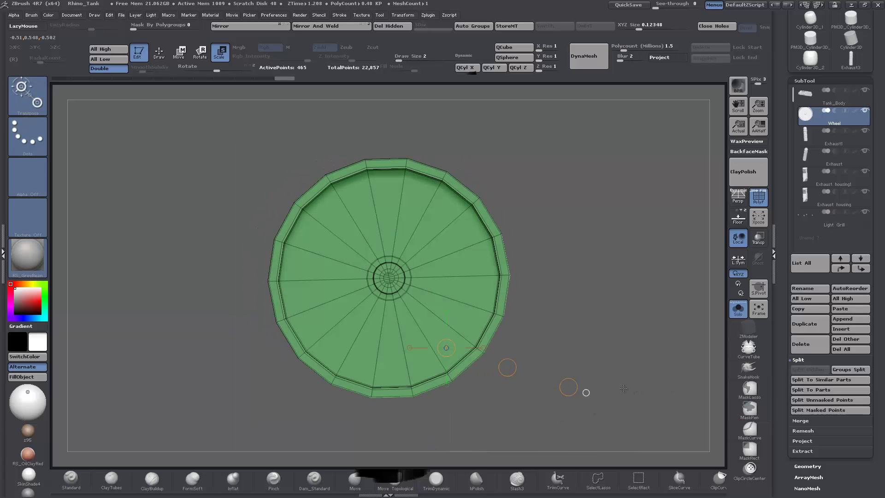
{"action": "key", "text": "ctrl+z"}
Mask the wheel up to its outer rim with a rectangle from the edge-on view and invert the mask
{"action": "left_click_drag", "start_coordinate": [577, 282], "coordinate": [627, 264], "text": "shift"}
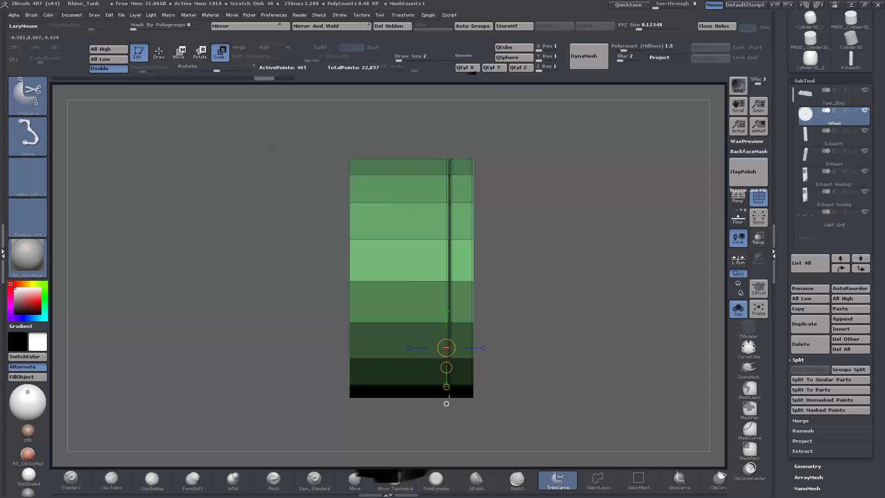
{"action": "mouse_move", "coordinate": [260, 132]}
{"action": "left_mouse_down", "text": "ctrl"}
{"action": "mouse_move", "coordinate": [353, 265]}
{"action": "mouse_move", "coordinate": [446, 445]}
{"action": "left_mouse_up", "text": "ctrl"}
{"action": "mouse_move", "coordinate": [572, 318]}
{"action": "left_mouse_down"}
{"action": "mouse_move", "coordinate": [638, 302]}
{"action": "mouse_move", "coordinate": [578, 304]}
{"action": "left_mouse_up"}
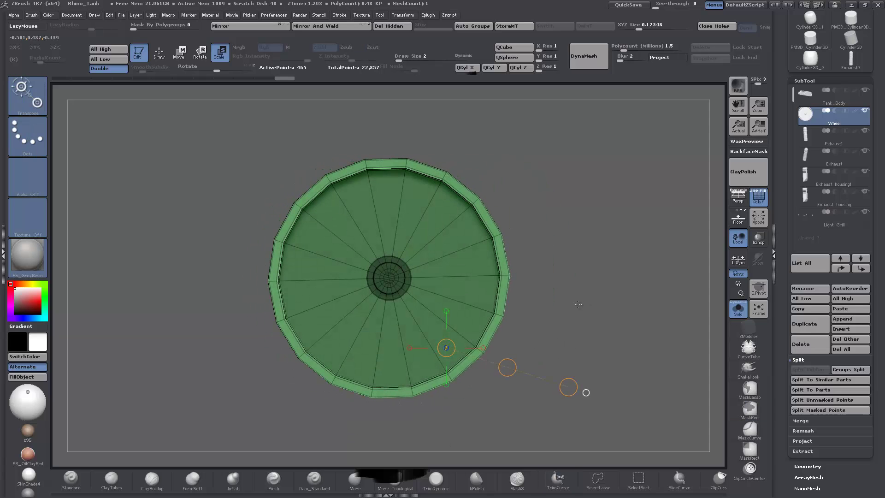
{"action": "left_click", "coordinate": [595, 268], "text": "ctrl"}
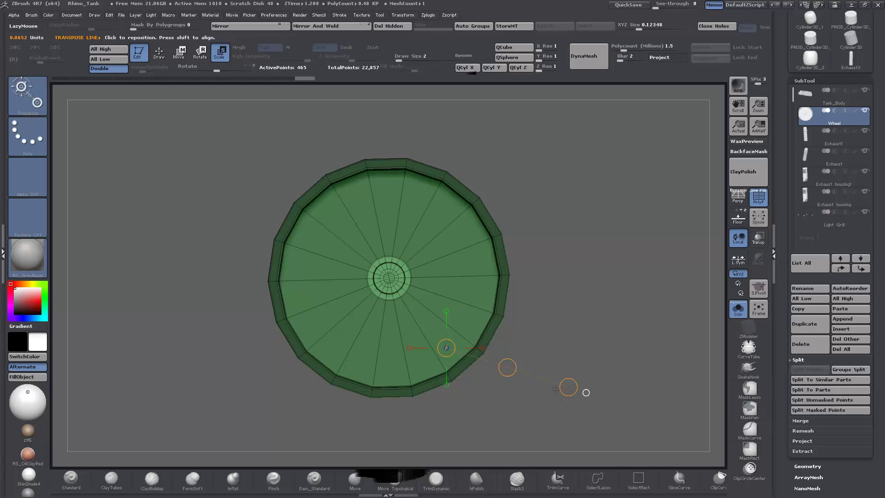
Center the transpose line on the unmasked hub, extend it past the rim and scale the hub up
{"action": "left_click", "coordinate": [586, 392]}
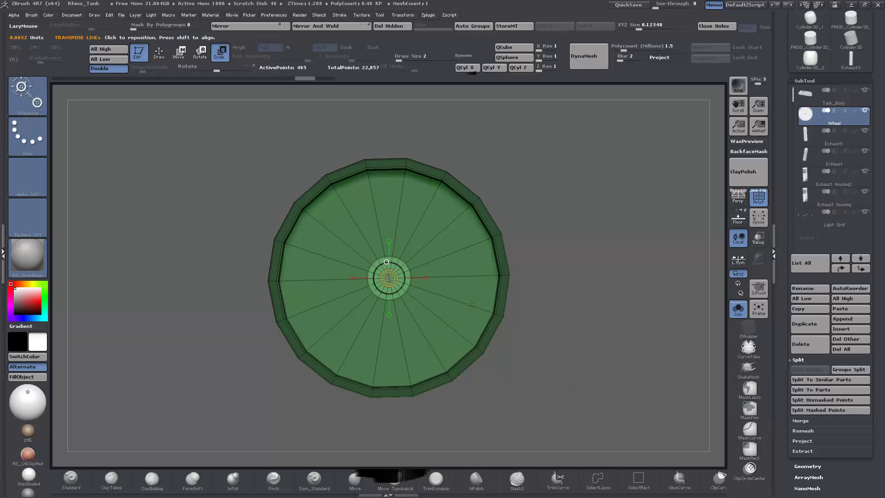
{"action": "left_click_drag", "start_coordinate": [429, 279], "coordinate": [535, 278]}
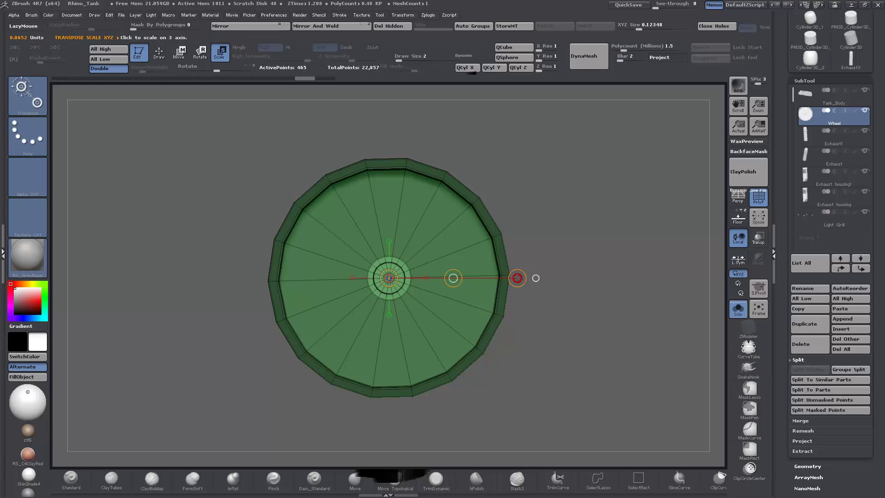
{"action": "left_click_drag", "start_coordinate": [517, 278], "coordinate": [535, 278]}
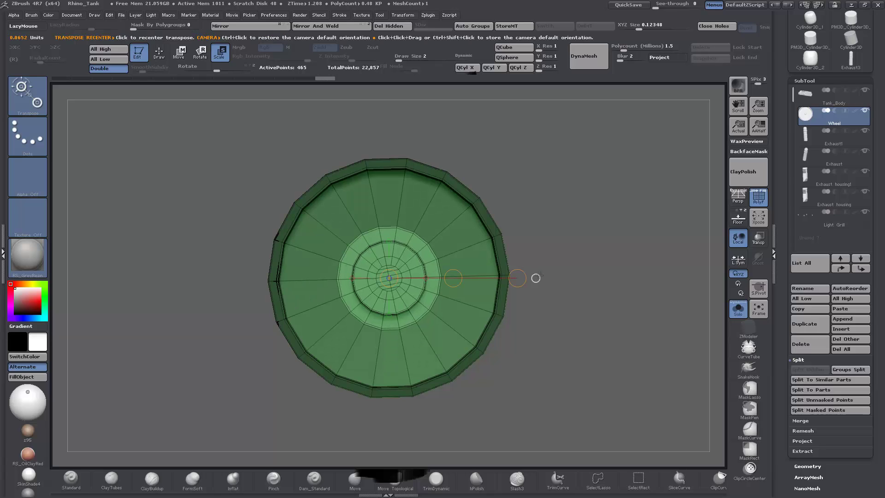
Enlarge the hub further against the reference image to match the drawn wheel's inner ring, and clear the mask
{"action": "left_click", "coordinate": [739, 221]}
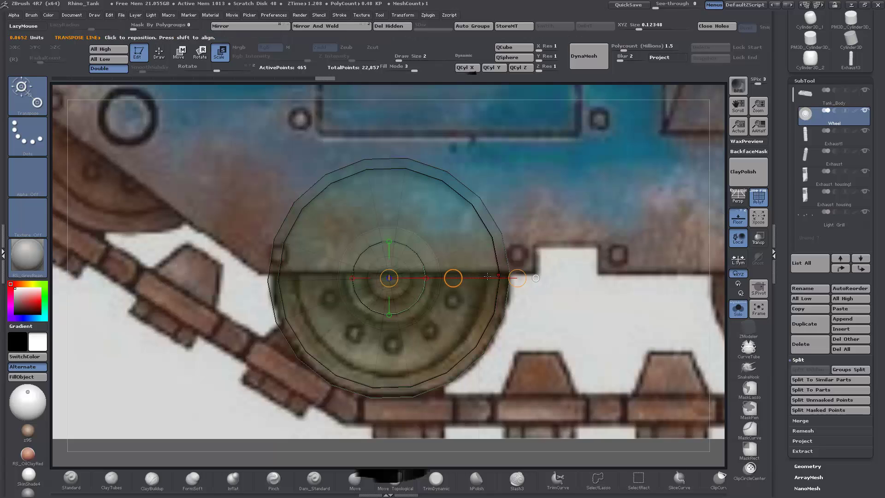
{"action": "left_click_drag", "start_coordinate": [514, 278], "coordinate": [569, 327]}
{"action": "left_click_drag", "start_coordinate": [518, 278], "coordinate": [522, 277]}
{"action": "left_click_drag", "start_coordinate": [565, 339], "coordinate": [539, 354]}
{"action": "left_click_drag", "start_coordinate": [561, 307], "coordinate": [596, 342], "text": "ctrl"}
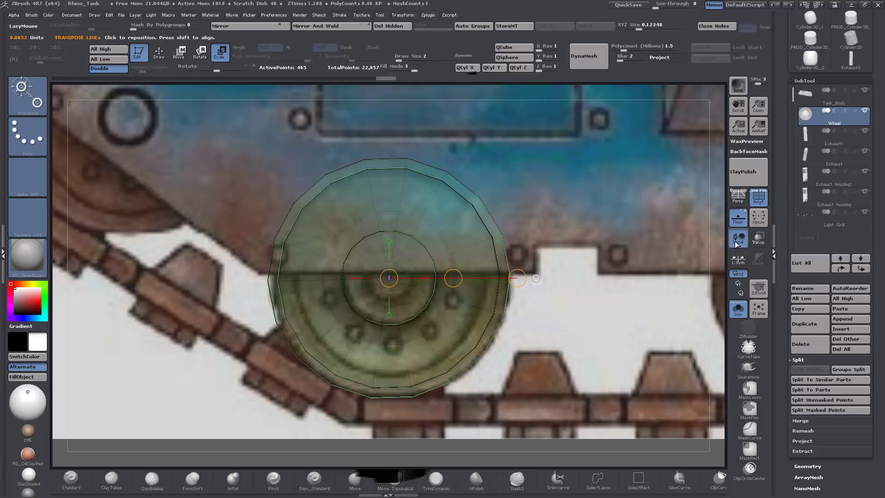
Hide the reference image and restore the mask on the wheel's outer body, leaving the hub free
{"action": "left_click", "coordinate": [738, 222]}
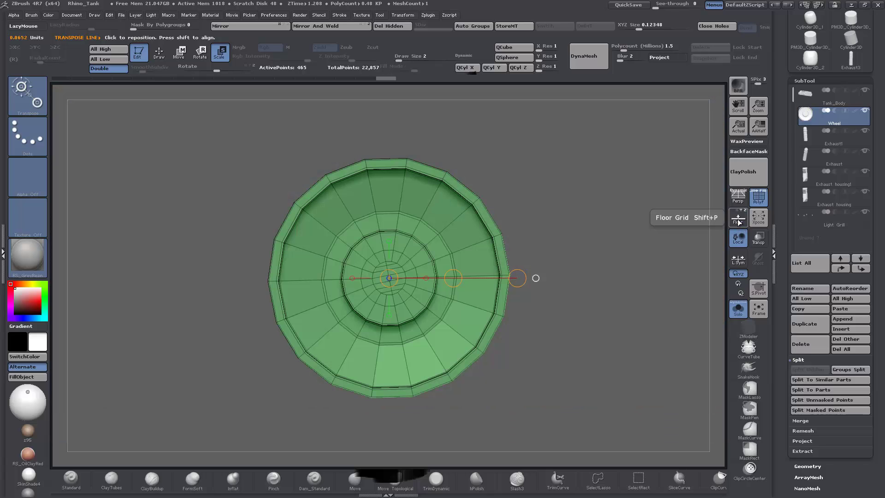
{"action": "mouse_move", "coordinate": [595, 261]}
{"action": "left_mouse_down"}
{"action": "mouse_move", "coordinate": [567, 261]}
{"action": "mouse_move", "coordinate": [612, 253]}
{"action": "mouse_move", "coordinate": [594, 256]}
{"action": "left_mouse_up"}
{"action": "left_click", "coordinate": [590, 255], "text": "ctrl"}
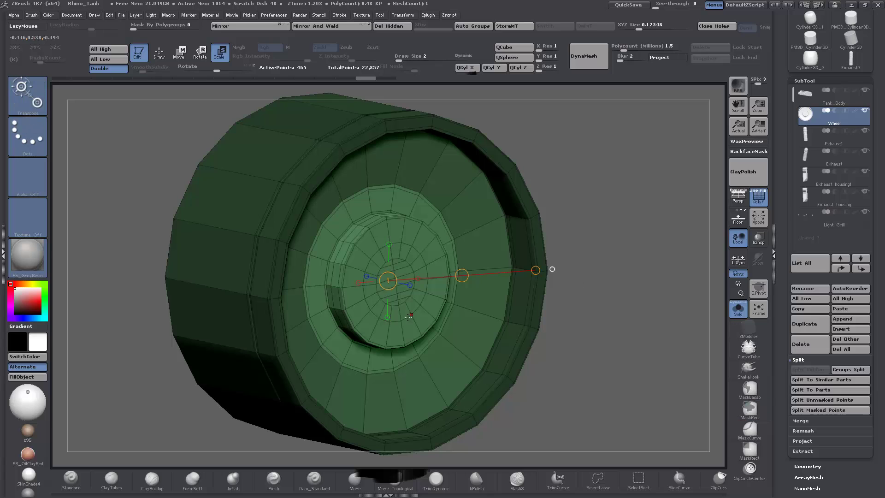
Move the unmasked hub slightly outward along the wheel's axis
{"action": "mouse_move", "coordinate": [405, 302]}
{"action": "left_mouse_down"}
{"action": "mouse_move", "coordinate": [448, 311]}
{"action": "mouse_move", "coordinate": [443, 325]}
{"action": "mouse_move", "coordinate": [635, 326]}
{"action": "mouse_move", "coordinate": [465, 335]}
{"action": "mouse_move", "coordinate": [417, 305]}
{"action": "left_mouse_up"}
{"action": "key", "text": "ctrl+z"}
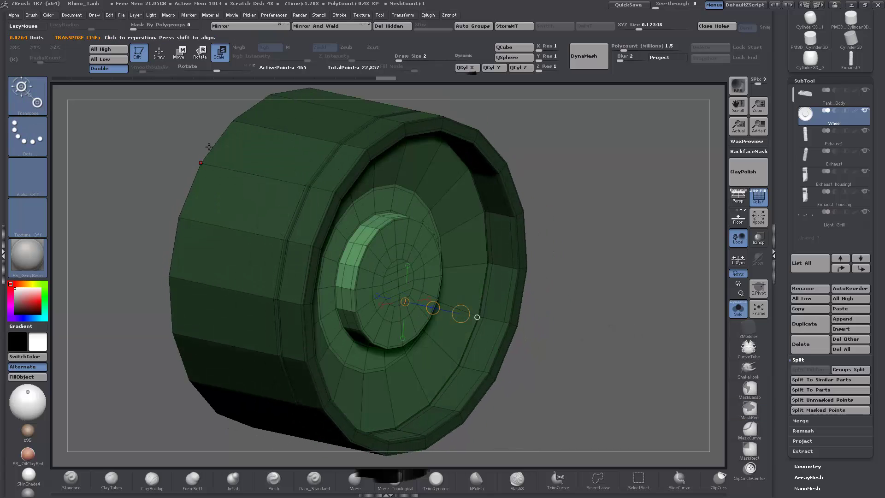
{"action": "left_click", "coordinate": [179, 52]}
{"action": "left_click_drag", "start_coordinate": [432, 308], "coordinate": [442, 306]}
{"action": "left_click", "coordinate": [158, 54]}
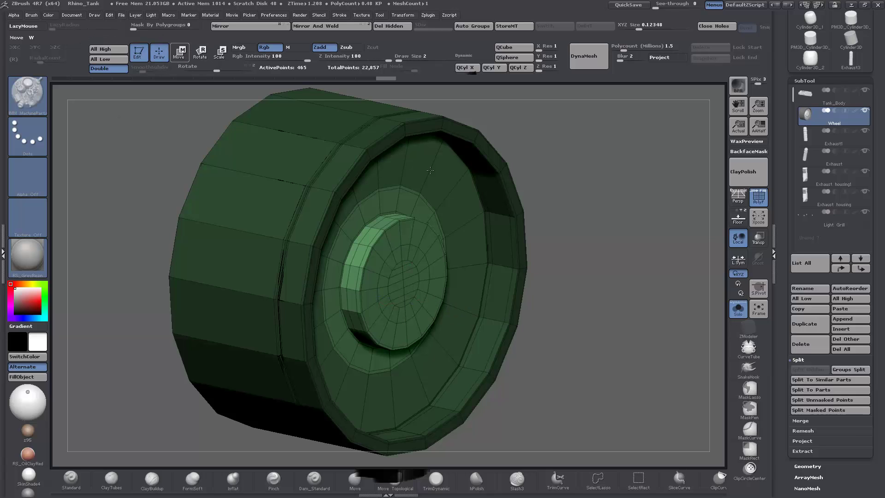
Clear the mask and extrude the hub's central disc outward with ZModeler's QMesh in short stages to form a raised cap
{"action": "left_click", "coordinate": [749, 327]}
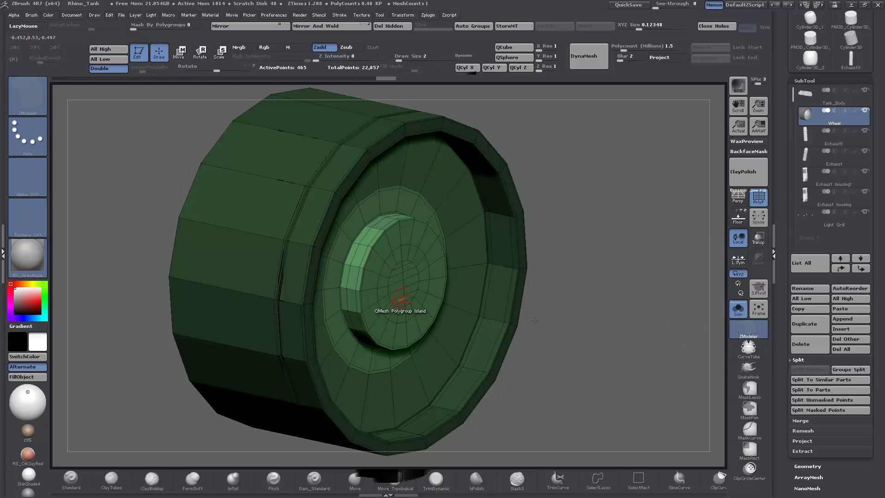
{"action": "scroll", "coordinate": [636, 325], "scroll_direction": "up", "scroll_amount": 2}
{"action": "left_click_drag", "start_coordinate": [636, 325], "coordinate": [389, 317]}
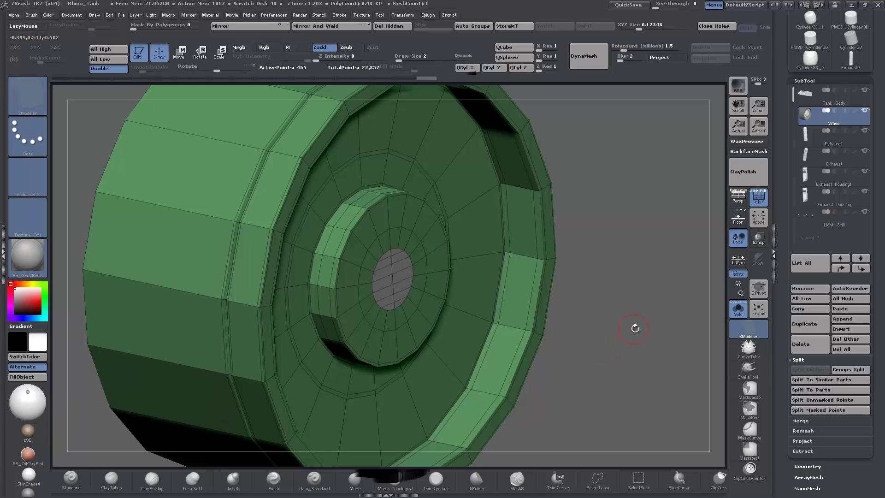
{"action": "left_click_drag", "start_coordinate": [636, 326], "coordinate": [637, 319]}
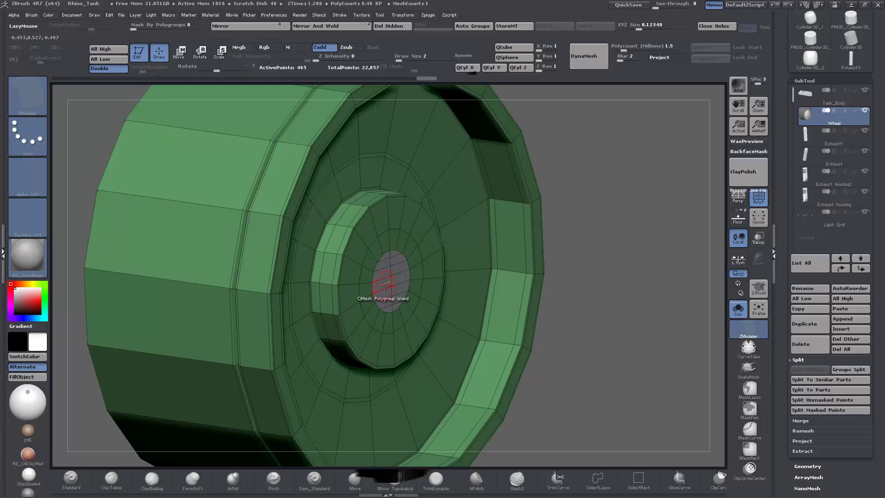
{"action": "left_click_drag", "start_coordinate": [385, 285], "coordinate": [401, 283]}
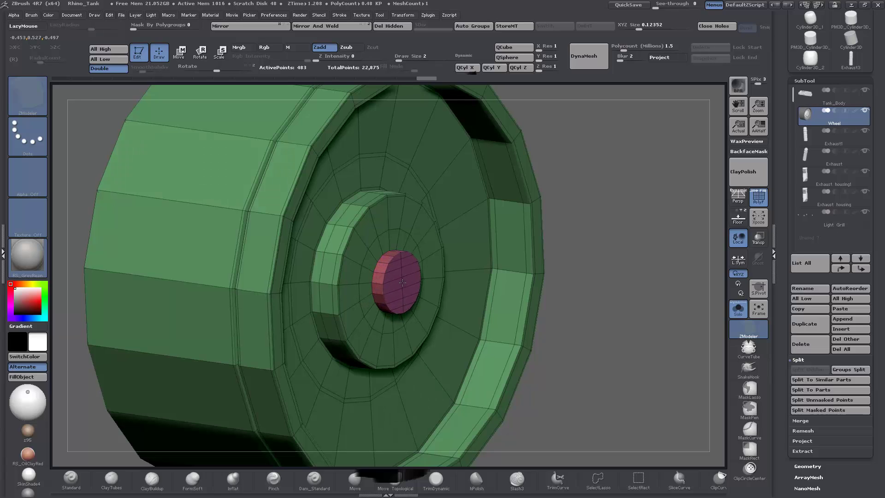
{"action": "left_click_drag", "start_coordinate": [398, 283], "coordinate": [405, 282]}
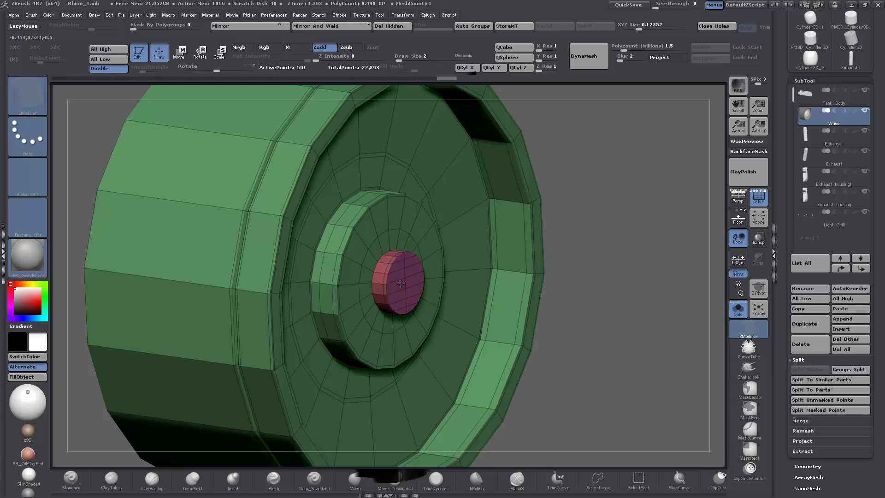
{"action": "left_click_drag", "start_coordinate": [655, 278], "coordinate": [672, 377], "text": "alt"}
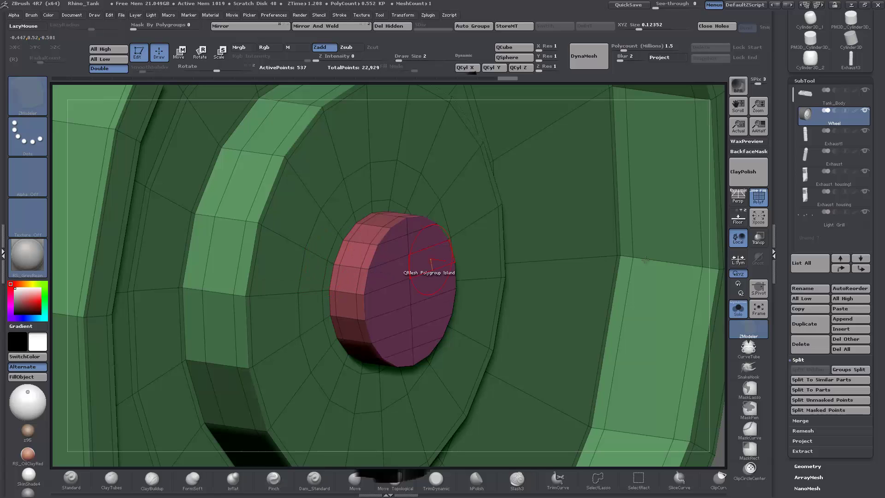
{"action": "left_click_drag", "start_coordinate": [704, 336], "coordinate": [649, 336], "text": "alt"}
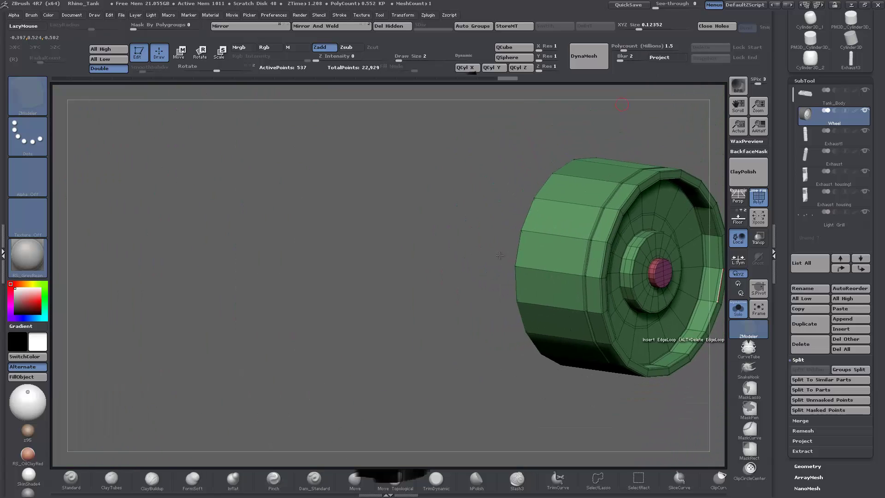
Clip a thin slice off the wheel's outer side with a straight vertical ClipCurve in the edge-on view and return to ZModeler
{"action": "left_click_drag", "start_coordinate": [434, 379], "coordinate": [387, 332]}
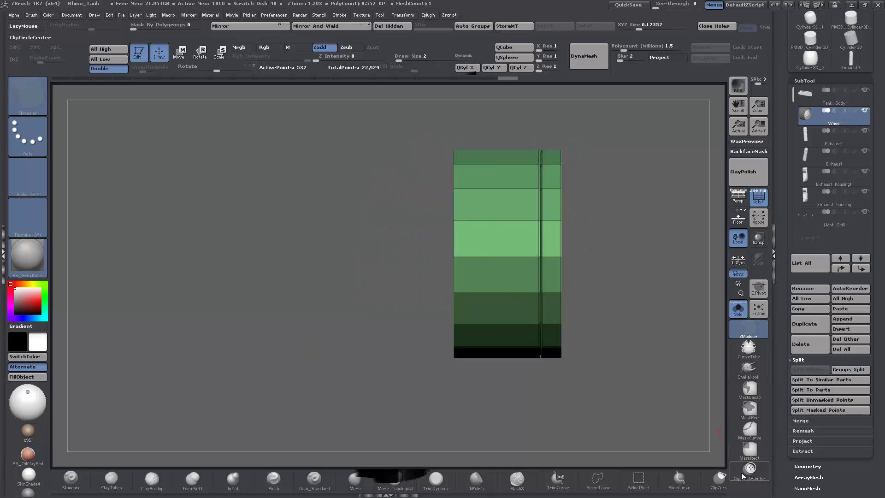
{"action": "left_click", "coordinate": [719, 479]}
{"action": "mouse_move", "coordinate": [571, 121]}
{"action": "left_mouse_down", "text": "ctrl+shift"}
{"action": "mouse_move", "coordinate": [623, 385]}
{"action": "mouse_move", "coordinate": [564, 431]}
{"action": "mouse_move", "coordinate": [547, 425]}
{"action": "left_mouse_up", "text": "ctrl+shift"}
{"action": "key", "text": "b"}
{"action": "key", "text": "z"}
{"action": "key", "text": "m"}
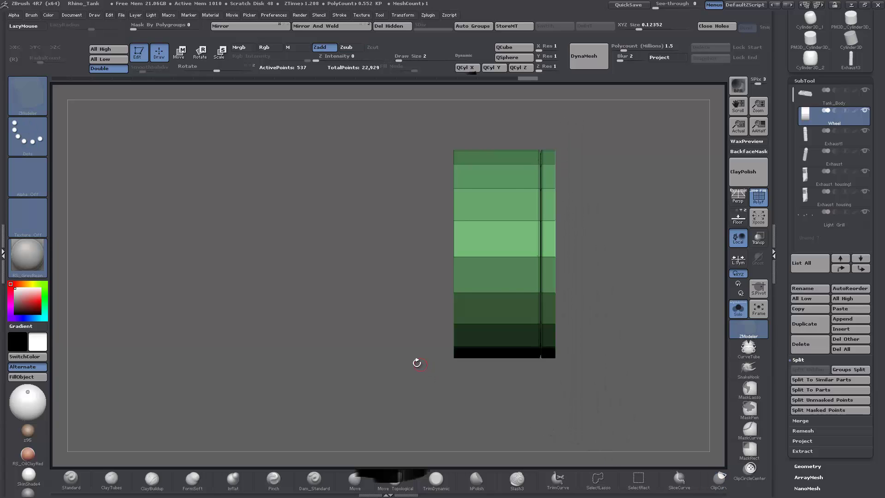
Turn on dynamic subdivision for the wheel, hide the polyframe and set QGrid to 0
{"action": "left_click_drag", "start_coordinate": [417, 361], "coordinate": [385, 375]}
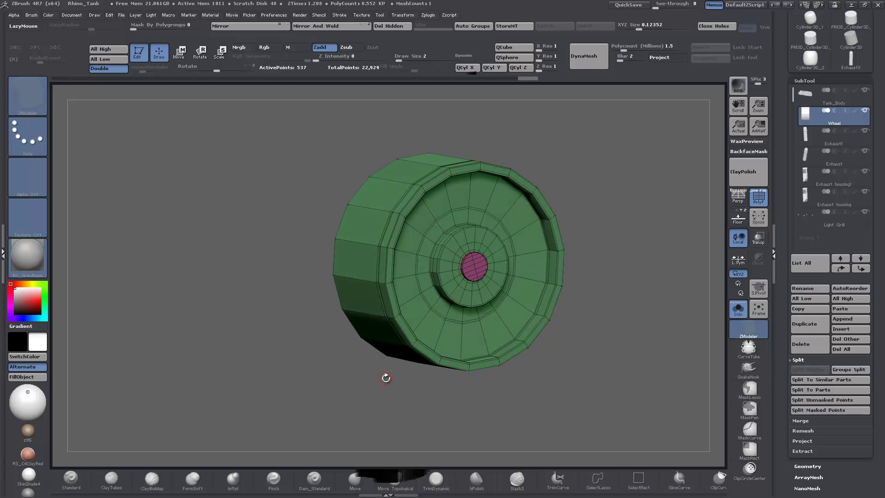
{"action": "key", "text": "d"}
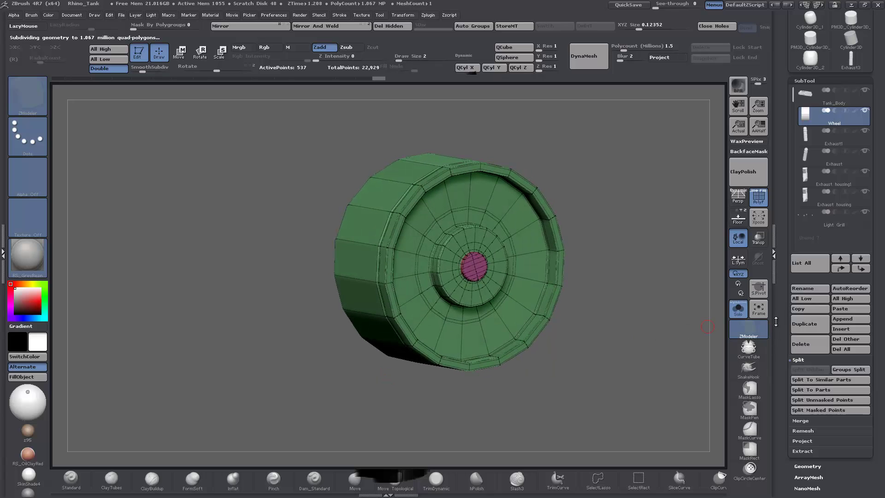
{"action": "left_click", "coordinate": [759, 200]}
{"action": "scroll", "coordinate": [790, 379], "scroll_direction": "down", "scroll_amount": 5}
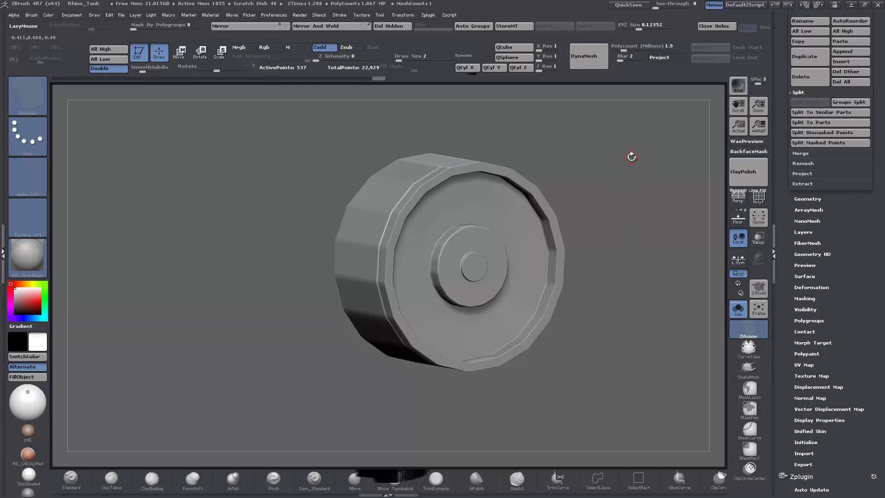
{"action": "left_click", "coordinate": [806, 199]}
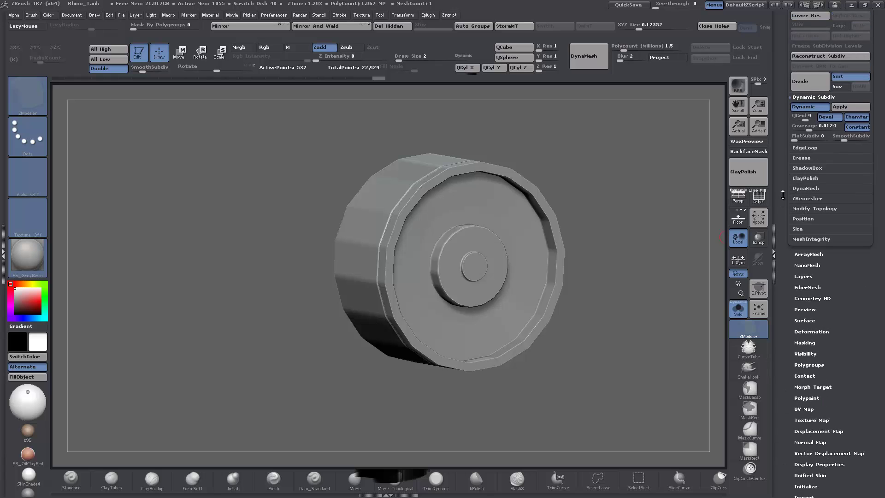
{"action": "left_click_drag", "start_coordinate": [804, 116], "coordinate": [784, 120]}
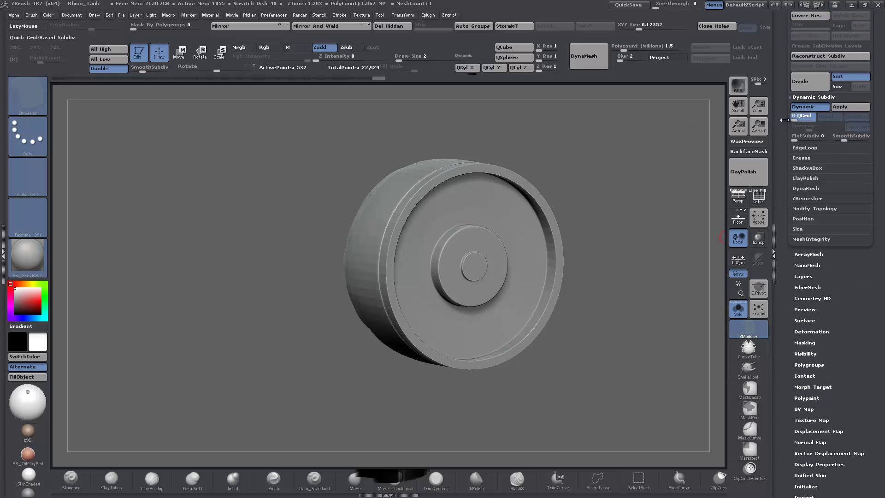
Tighten the wheel's rounded back edge by adding a supporting edge loop close to the rear face
{"action": "left_click_drag", "start_coordinate": [660, 247], "coordinate": [518, 265]}
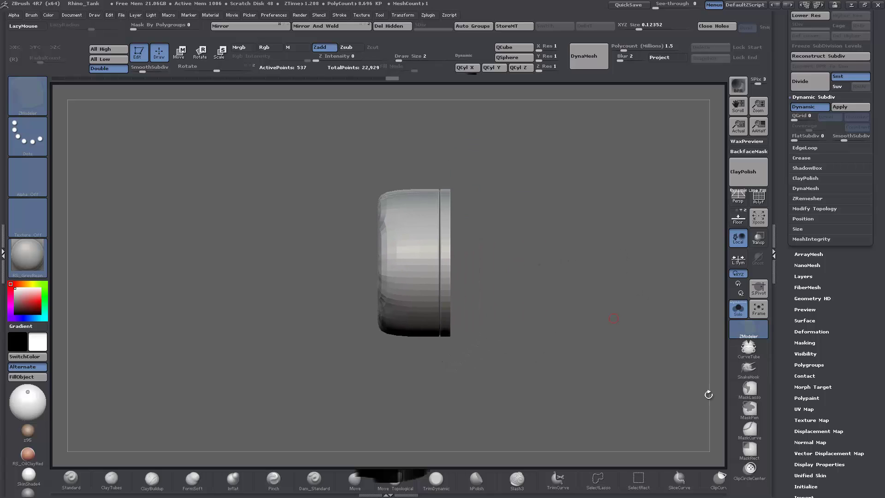
{"action": "mouse_move", "coordinate": [401, 147]}
{"action": "left_mouse_down", "text": "ctrl+shift"}
{"action": "mouse_move", "coordinate": [419, 385]}
{"action": "mouse_move", "coordinate": [404, 451]}
{"action": "mouse_move", "coordinate": [389, 430]}
{"action": "left_mouse_up", "text": "ctrl+shift"}
{"action": "left_click_drag", "start_coordinate": [503, 362], "coordinate": [477, 360]}
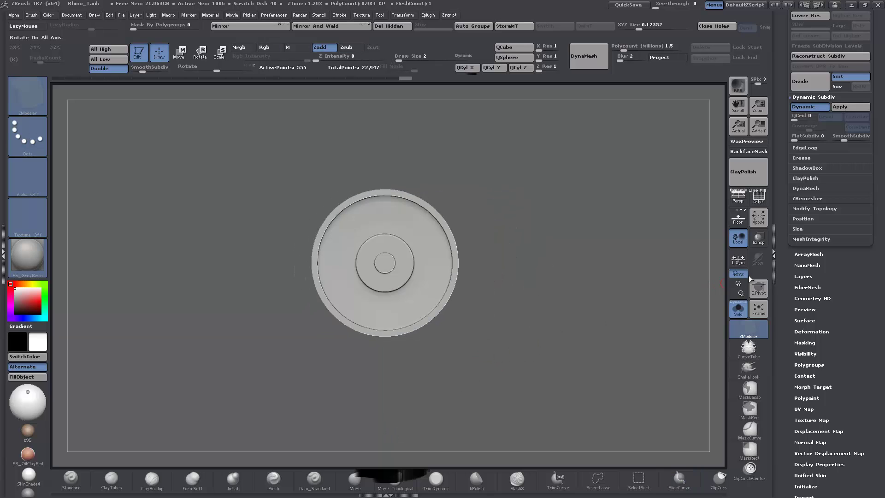
Show the rest of the tank and the reference planes, and slide the wheel sideways into the track housing opening
{"action": "left_click", "coordinate": [738, 308]}
{"action": "mouse_move", "coordinate": [514, 356]}
{"action": "left_mouse_down"}
{"action": "mouse_move", "coordinate": [512, 341]}
{"action": "mouse_move", "coordinate": [445, 394]}
{"action": "mouse_move", "coordinate": [498, 399]}
{"action": "left_mouse_up"}
{"action": "left_click", "coordinate": [737, 222]}
{"action": "key", "text": "w"}
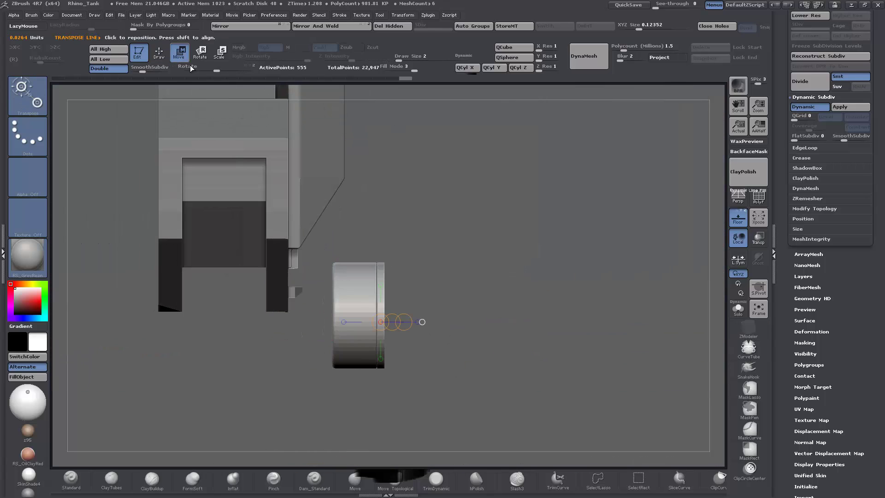
{"action": "left_click_drag", "start_coordinate": [355, 289], "coordinate": [571, 288]}
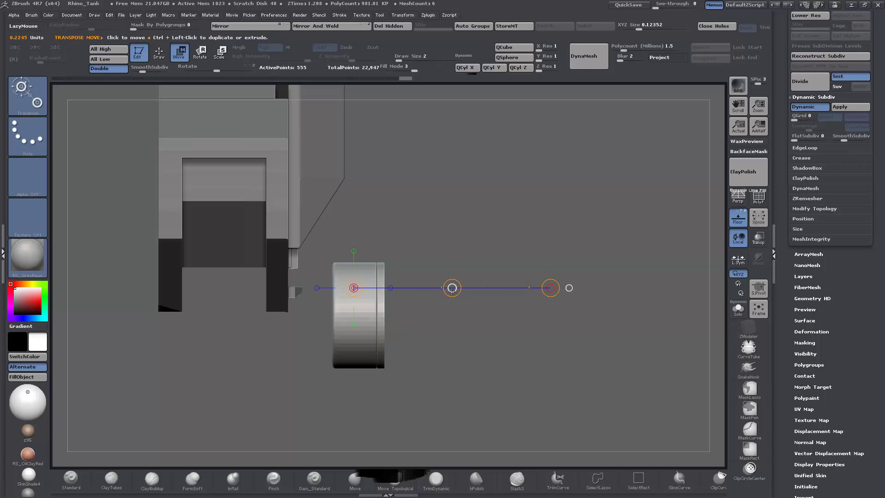
{"action": "left_click_drag", "start_coordinate": [452, 289], "coordinate": [320, 300]}
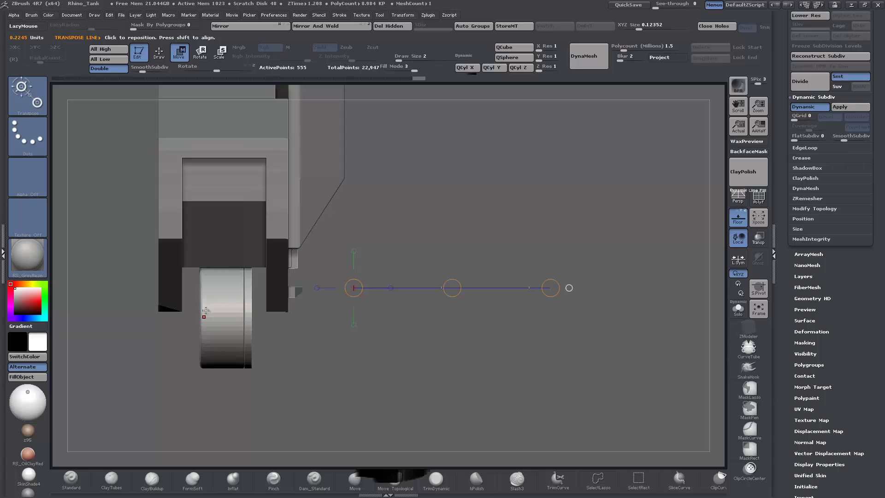
Widen the wheel along its axis and center it between the track housing's side walls
{"action": "left_click_drag", "start_coordinate": [203, 316], "coordinate": [343, 317]}
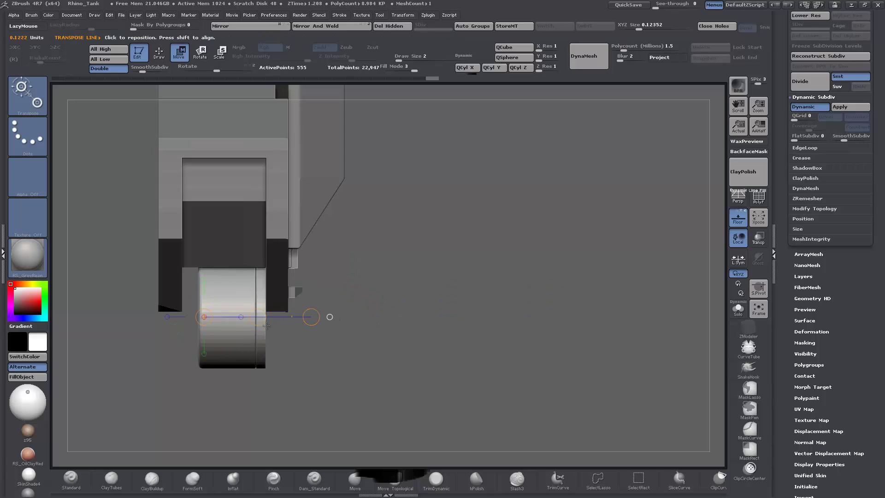
{"action": "left_click_drag", "start_coordinate": [258, 318], "coordinate": [249, 319]}
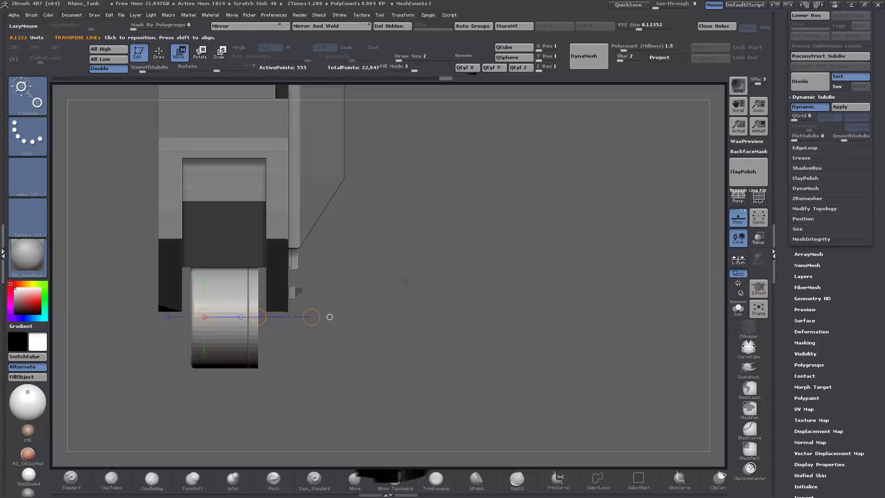
Duplicate the wheel onto the next wheel of the side reference and repeat the copy three more times to fill the bottom row
{"action": "left_click_drag", "start_coordinate": [428, 274], "coordinate": [282, 277]}
{"action": "left_click_drag", "start_coordinate": [442, 415], "coordinate": [267, 423], "text": "alt"}
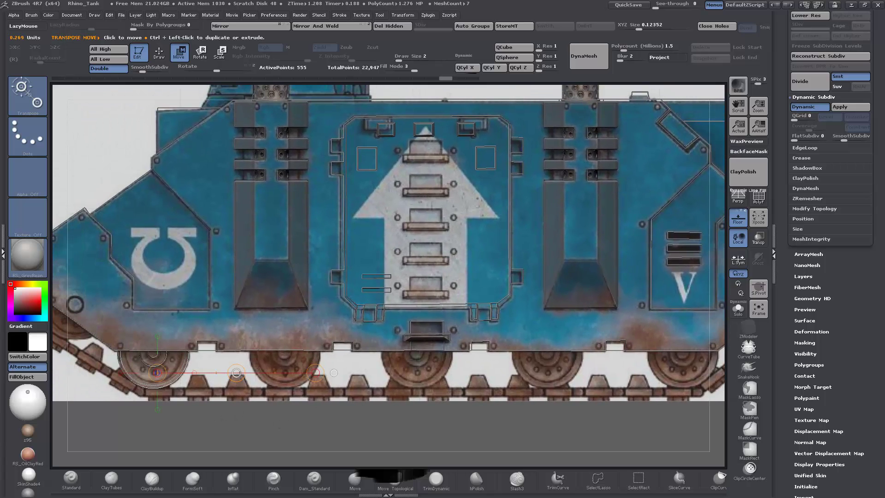
{"action": "left_click_drag", "start_coordinate": [238, 375], "coordinate": [367, 379], "text": "ctrl+shift"}
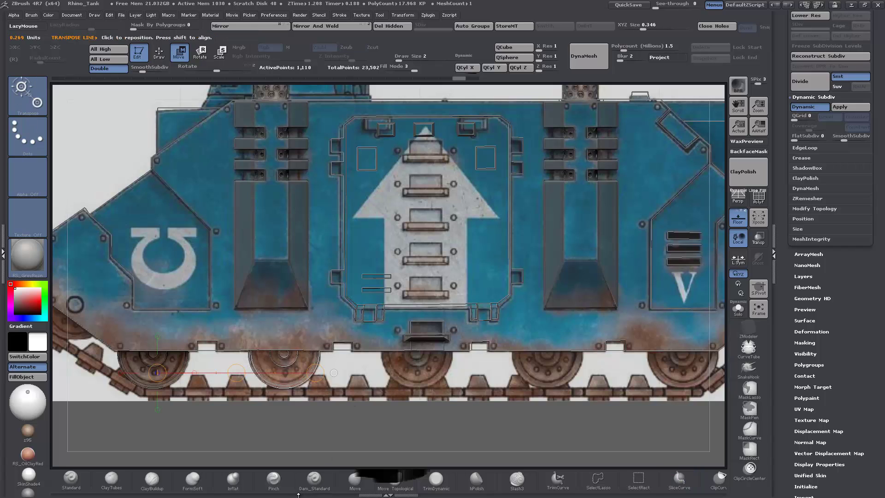
{"action": "key", "text": "1"}
{"action": "key", "text": "1"}
{"action": "key", "text": "1"}
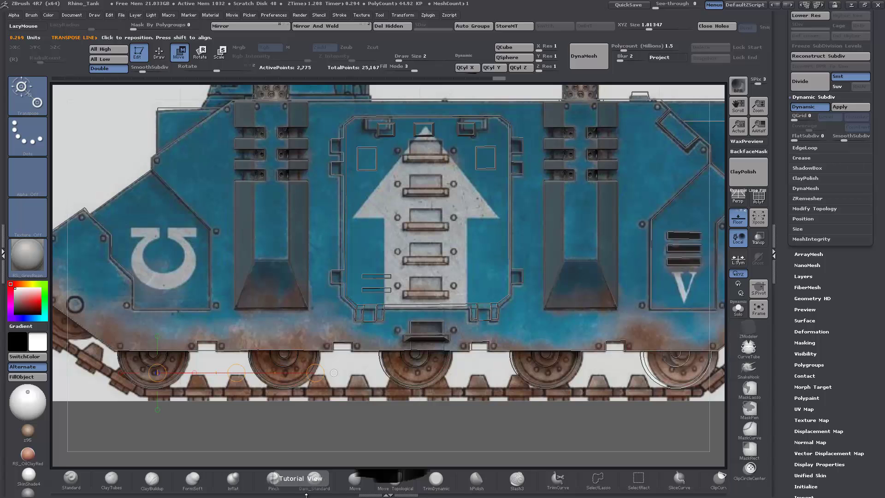
Duplicate the last wheel up to the raised track curve at the V-marked end of the tank
{"action": "left_click_drag", "start_coordinate": [475, 458], "coordinate": [322, 461], "text": "alt"}
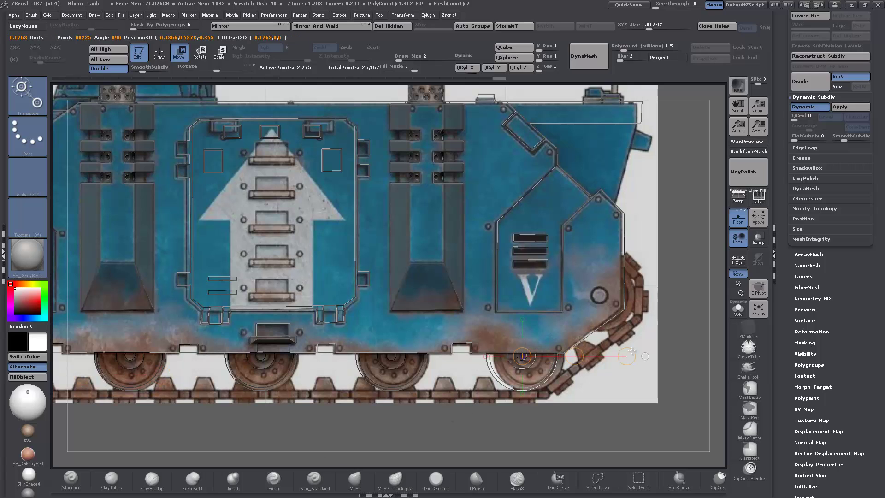
{"action": "left_click_drag", "start_coordinate": [525, 355], "coordinate": [649, 355]}
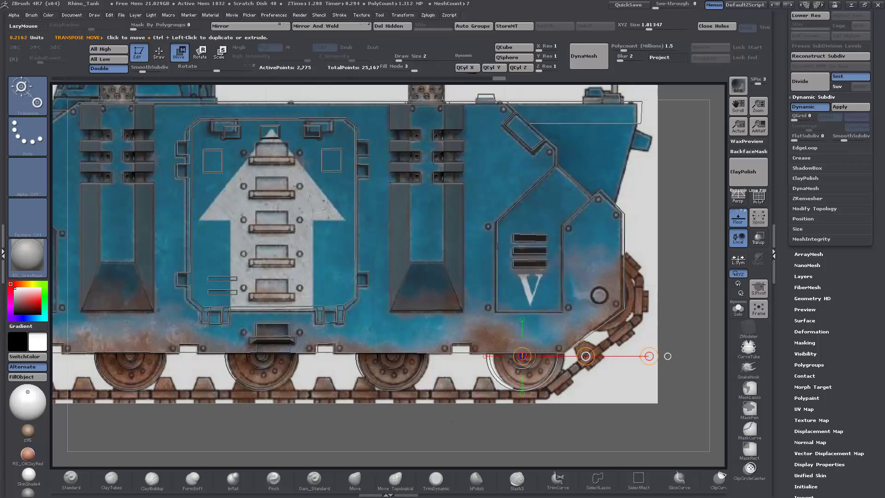
{"action": "mouse_move", "coordinate": [586, 356]}
{"action": "left_mouse_down"}
{"action": "mouse_move", "coordinate": [665, 298]}
{"action": "mouse_move", "coordinate": [657, 298]}
{"action": "left_mouse_up"}
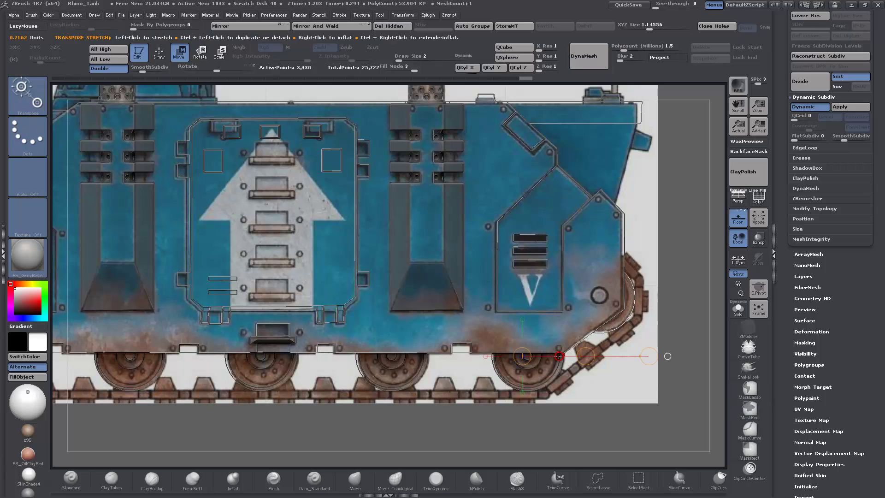
Make another wheel copy and move it to the raised track curve at the Ω-marked end of the tank
{"action": "left_click_drag", "start_coordinate": [193, 365], "coordinate": [184, 388]}
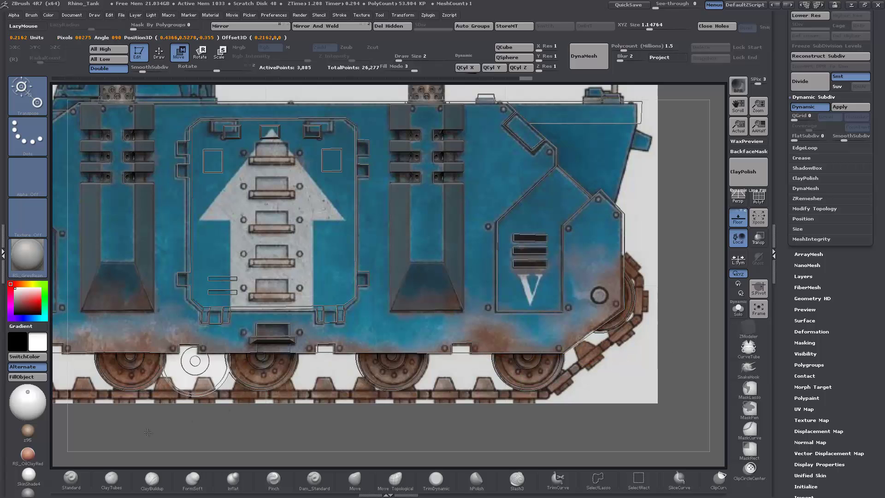
{"action": "left_click_drag", "start_coordinate": [106, 364], "coordinate": [101, 391]}
{"action": "left_click_drag", "start_coordinate": [323, 429], "coordinate": [520, 422]}
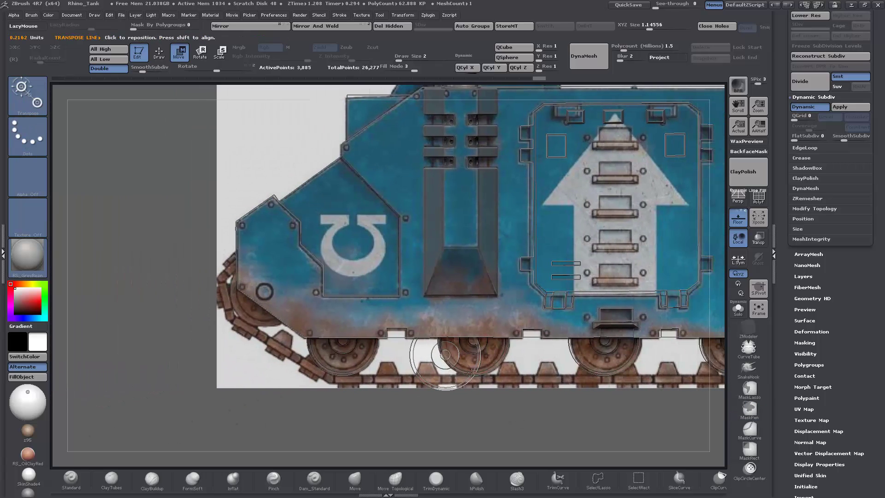
{"action": "left_click_drag", "start_coordinate": [443, 375], "coordinate": [251, 374]}
{"action": "left_click_drag", "start_coordinate": [347, 374], "coordinate": [166, 312]}
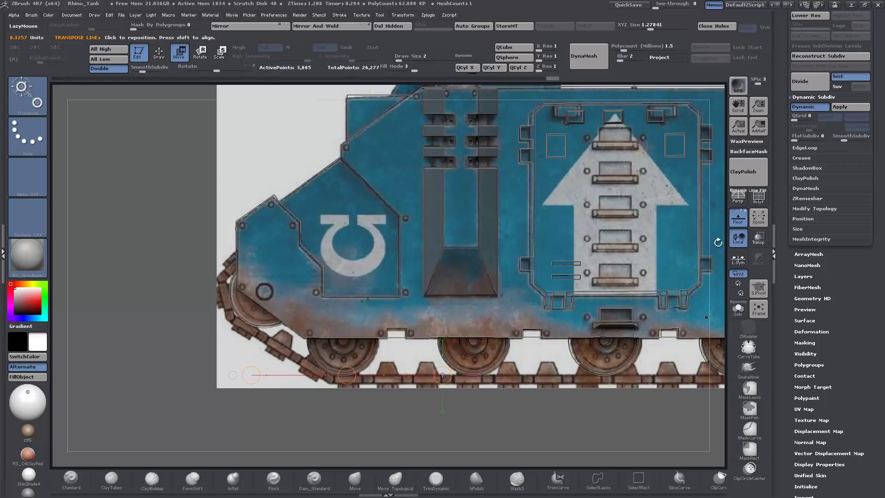
Hide the reference planes and examine the wheel row on the whole tank from the side and at an angle
{"action": "left_click", "coordinate": [737, 216]}
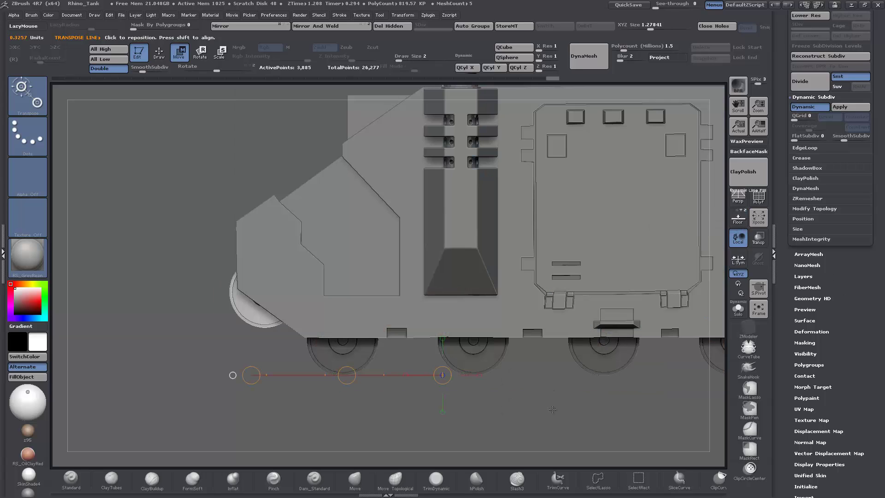
{"action": "key", "text": "f"}
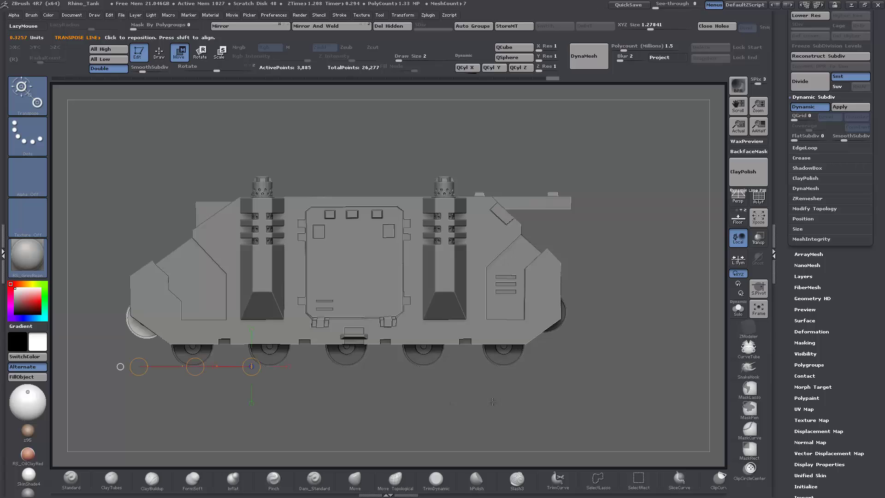
{"action": "left_click_drag", "start_coordinate": [492, 401], "coordinate": [573, 352]}
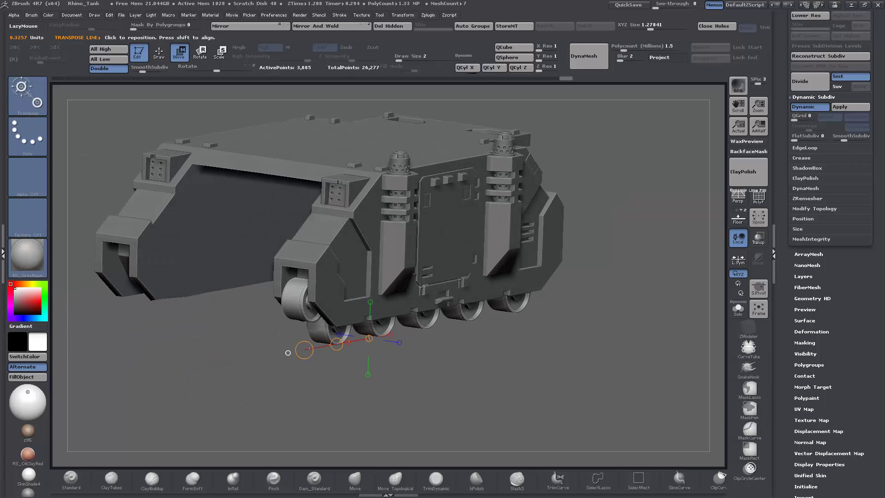
Expand the subtool list and turn the tank to a straight side view showing the whole wheel row
{"action": "scroll", "coordinate": [776, 170], "scroll_direction": "up", "scroll_amount": 5}
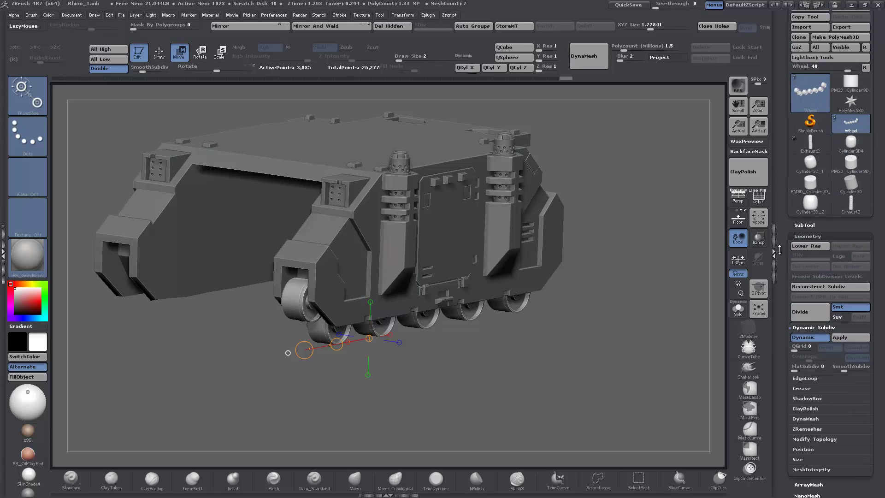
{"action": "left_click", "coordinate": [805, 236]}
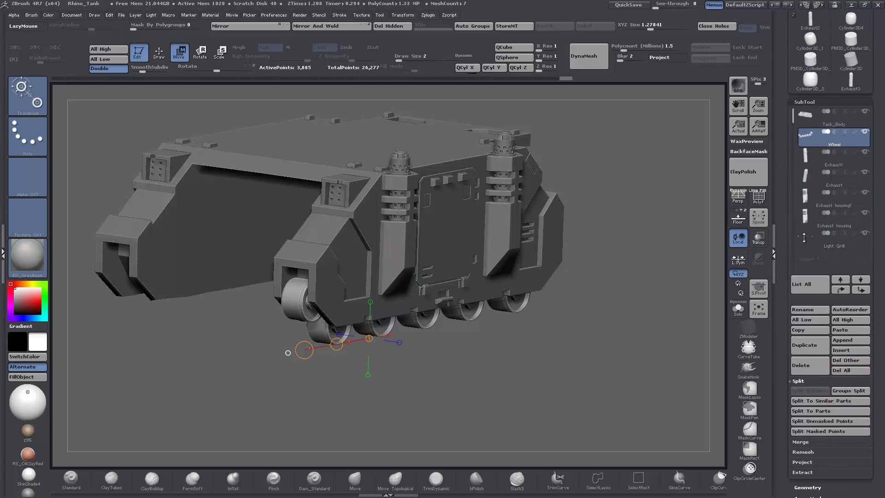
{"action": "left_click_drag", "start_coordinate": [507, 380], "coordinate": [501, 377]}
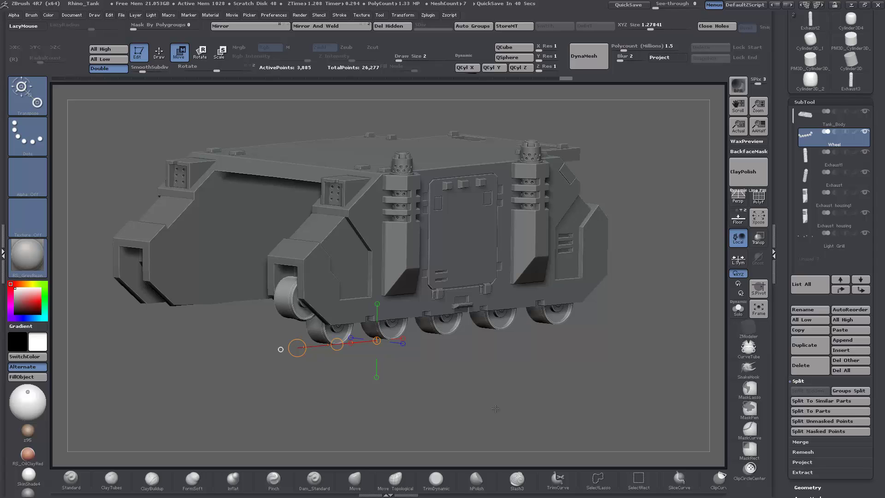
{"action": "left_click_drag", "start_coordinate": [492, 385], "coordinate": [427, 443], "text": "shift"}
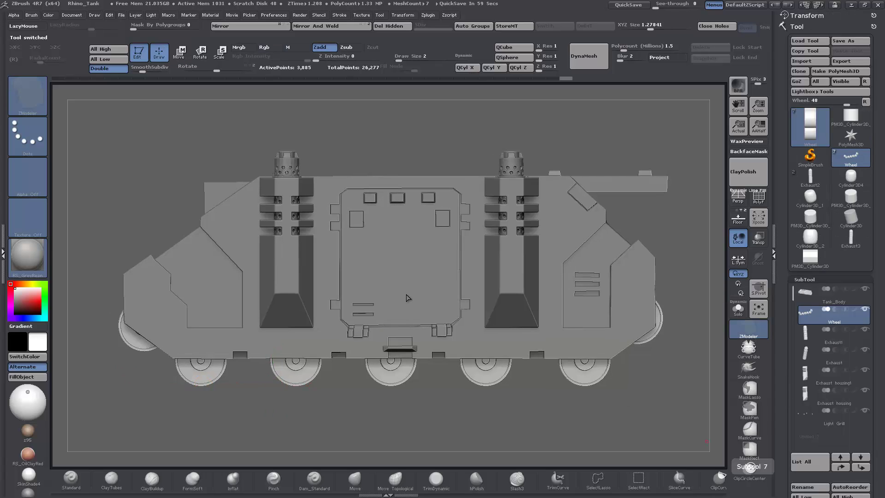
Switch to the PM3D_Cylinder3D_3 tool and rebuild it as a quick X-axis cylinder, framed in the view
{"action": "left_click", "coordinate": [853, 117]}
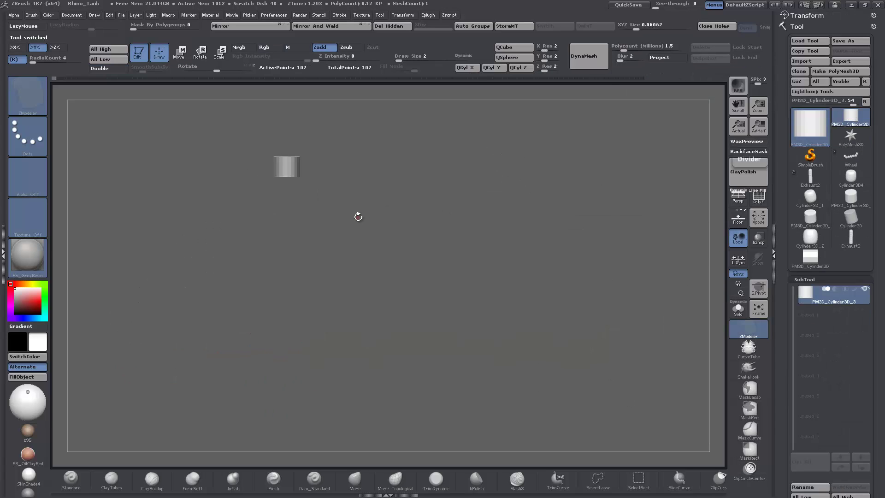
{"action": "left_click_drag", "start_coordinate": [358, 213], "coordinate": [488, 356]}
{"action": "left_click_drag", "start_coordinate": [494, 267], "coordinate": [578, 240], "text": "alt"}
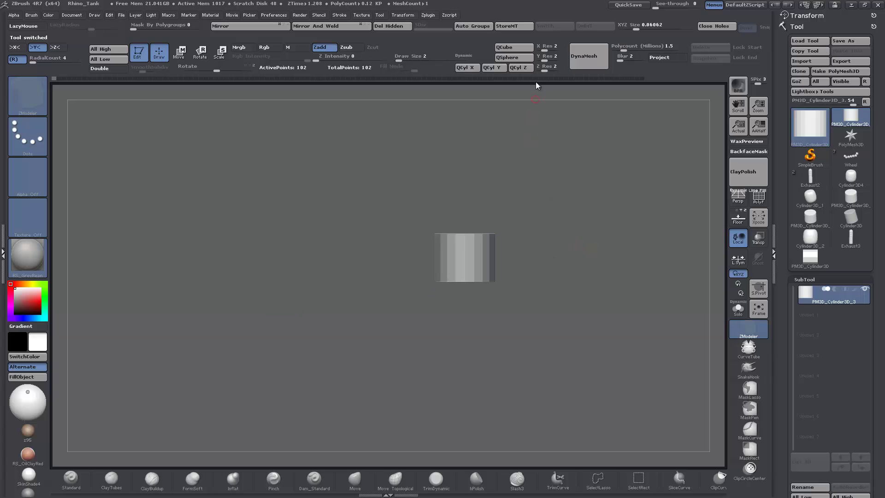
{"action": "left_click", "coordinate": [461, 67]}
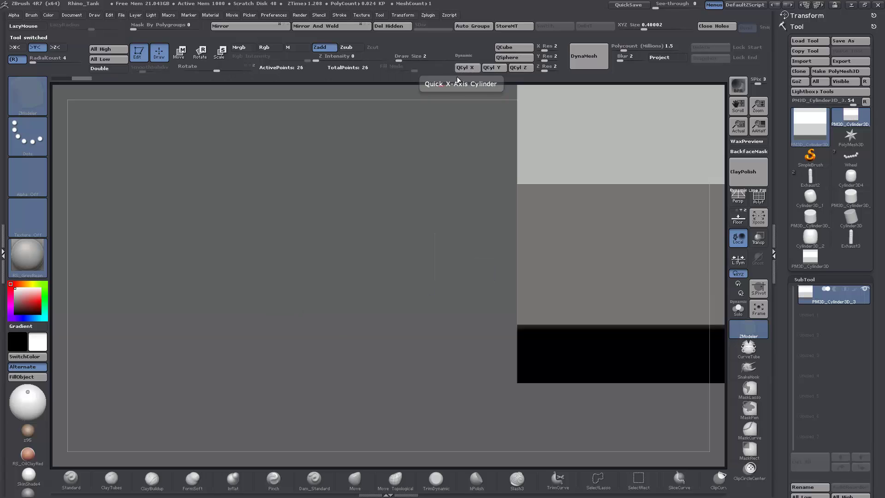
{"action": "key", "text": "f"}
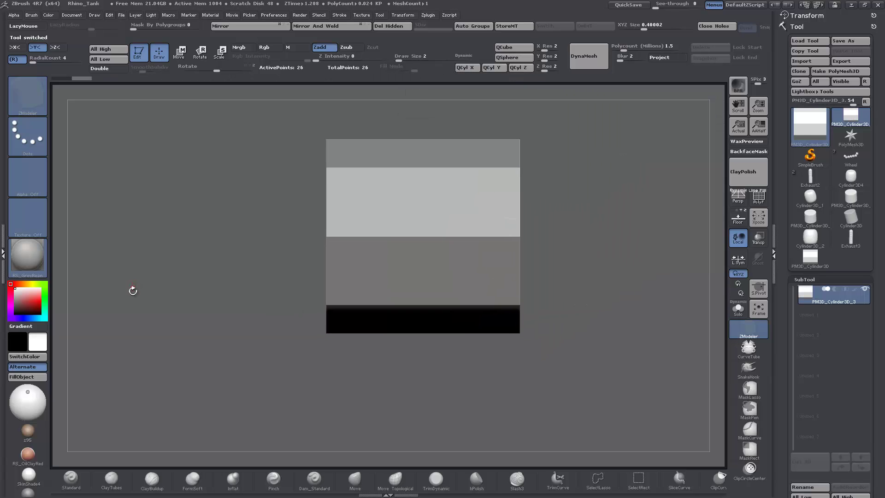
Duplicate the cylinder horizontally in end view, spacing the copy about 2.5 diameters centre to centre, and clear the mask
{"action": "left_click_drag", "start_coordinate": [132, 291], "coordinate": [223, 320]}
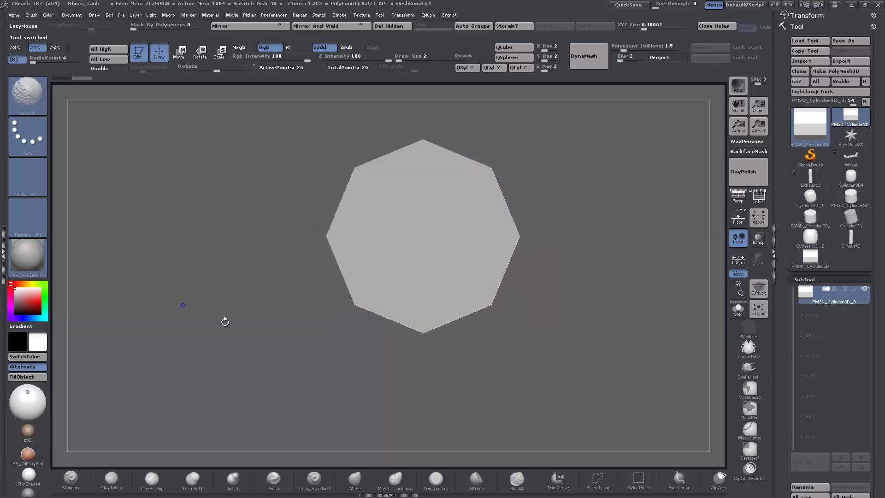
{"action": "left_click_drag", "start_coordinate": [491, 368], "coordinate": [416, 357], "text": "alt"}
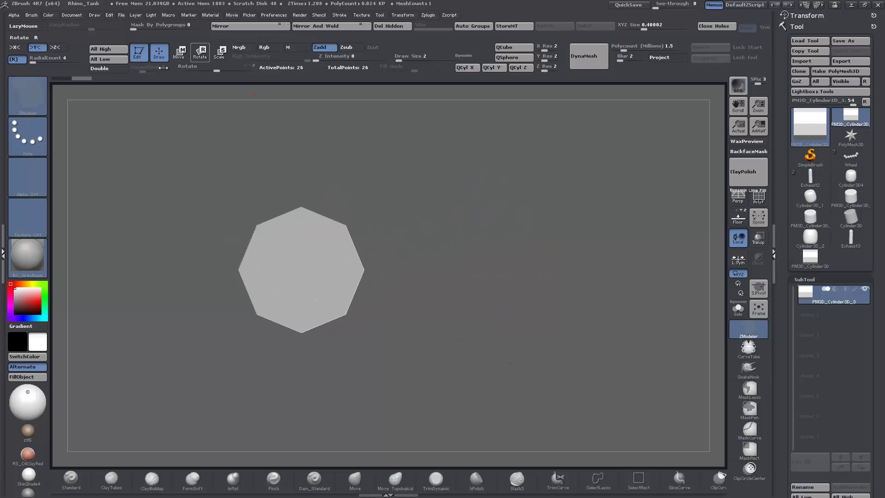
{"action": "left_click", "coordinate": [180, 53]}
{"action": "left_click_drag", "start_coordinate": [291, 268], "coordinate": [559, 268], "text": "shift"}
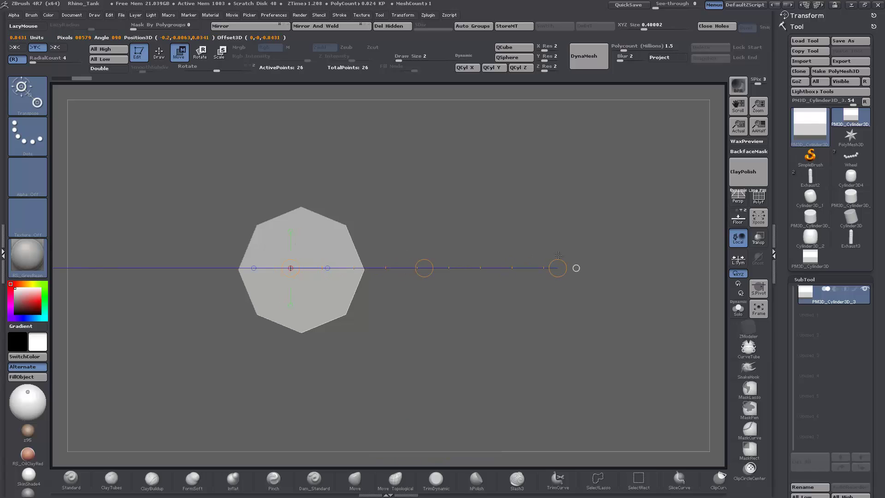
{"action": "left_click_drag", "start_coordinate": [425, 267], "coordinate": [721, 264], "text": "ctrl+shift"}
{"action": "key", "text": "ctrl+z"}
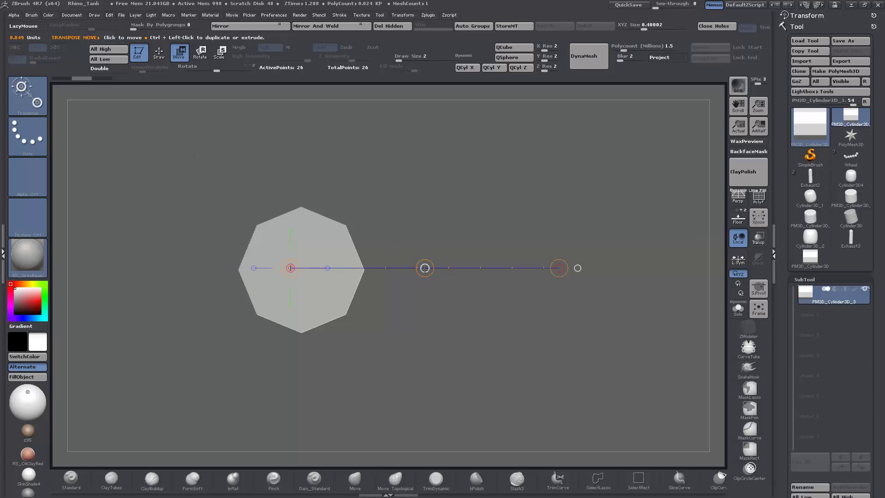
{"action": "left_click_drag", "start_coordinate": [425, 266], "coordinate": [738, 265], "text": "ctrl+shift"}
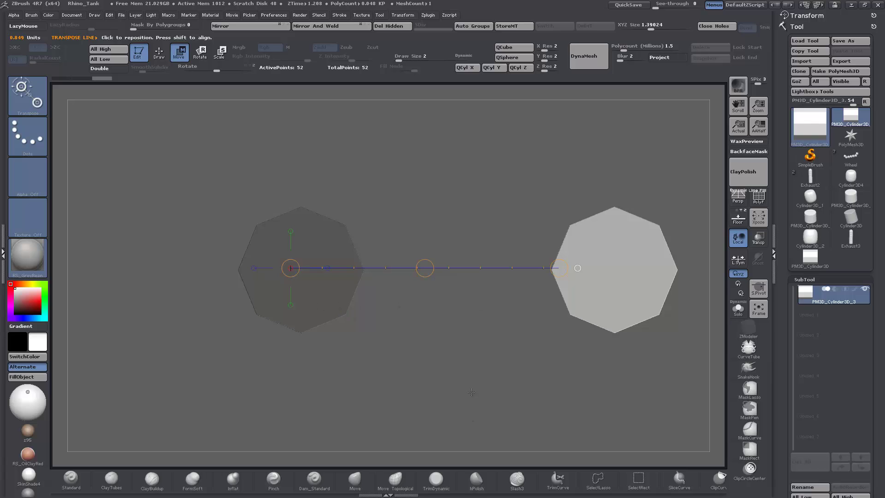
{"action": "left_click_drag", "start_coordinate": [471, 391], "coordinate": [332, 339], "text": "ctrl"}
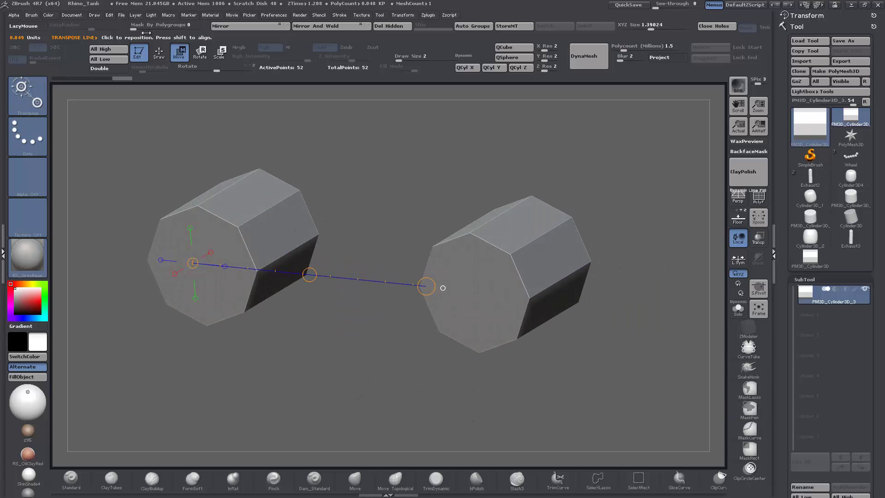
Return to Draw mode, show the polygroups and wireframe, and apply the SkinShade4 material
{"action": "left_click", "coordinate": [158, 52]}
{"action": "left_click", "coordinate": [758, 197]}
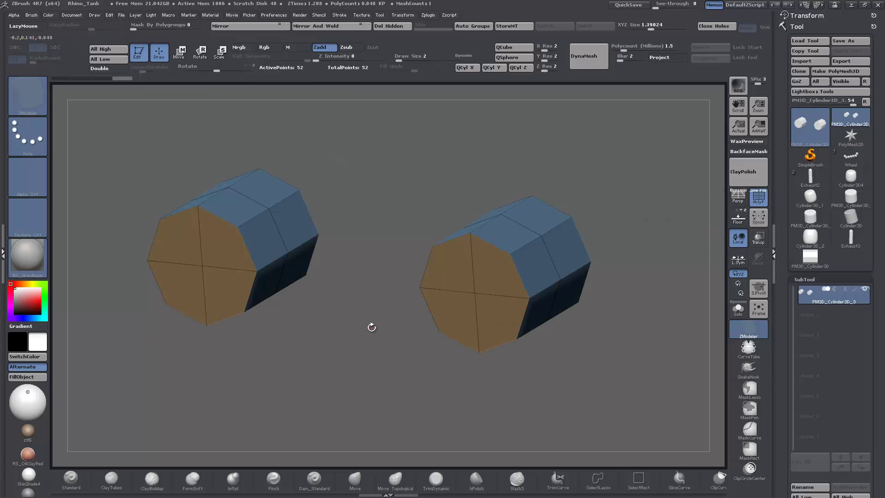
{"action": "left_click", "coordinate": [24, 485]}
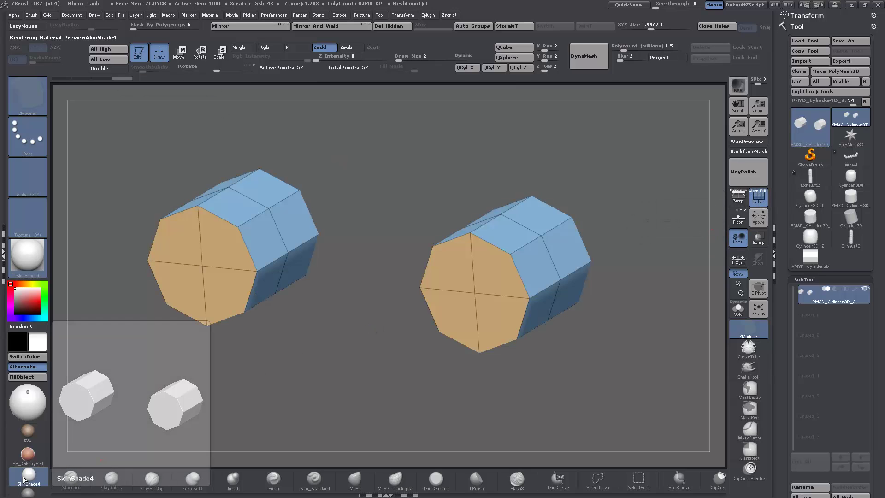
{"action": "left_click_drag", "start_coordinate": [254, 375], "coordinate": [256, 366]}
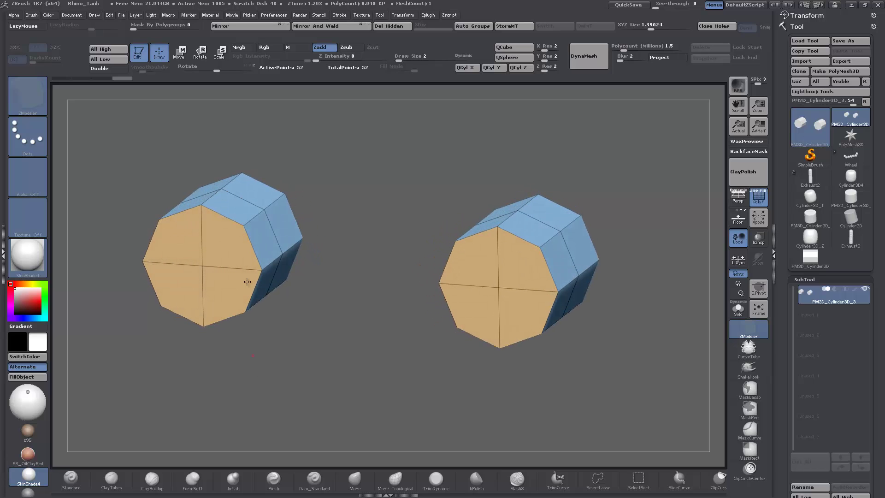
Set the ZModeler polygon action to Delete and remove the side faces of both cylinders that face each other
{"action": "key", "text": "space"}
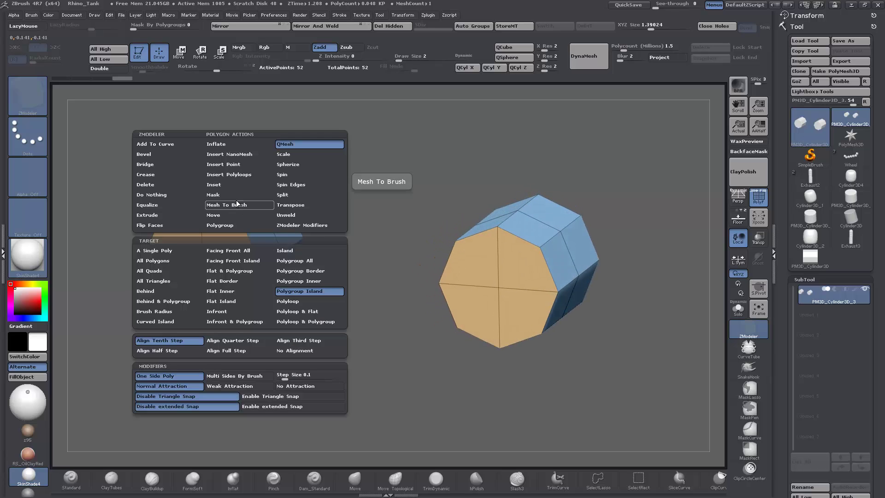
{"action": "left_click", "coordinate": [168, 185]}
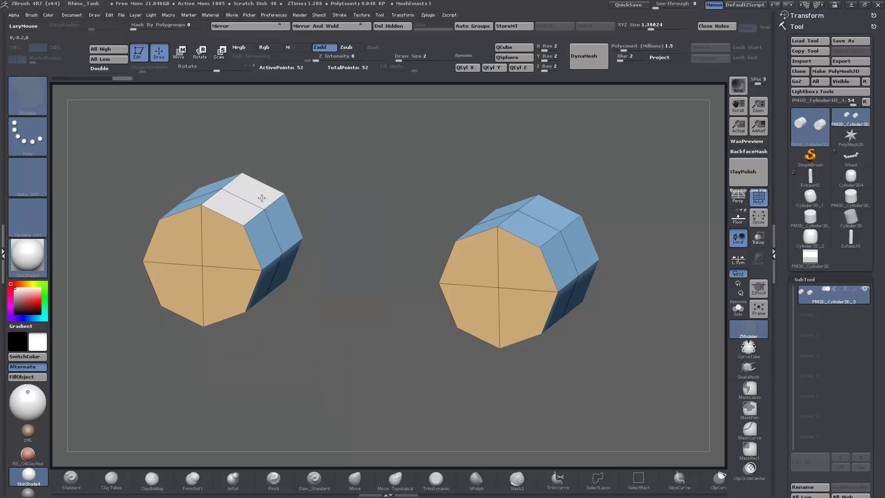
{"action": "left_click_drag", "start_coordinate": [298, 314], "coordinate": [216, 305]}
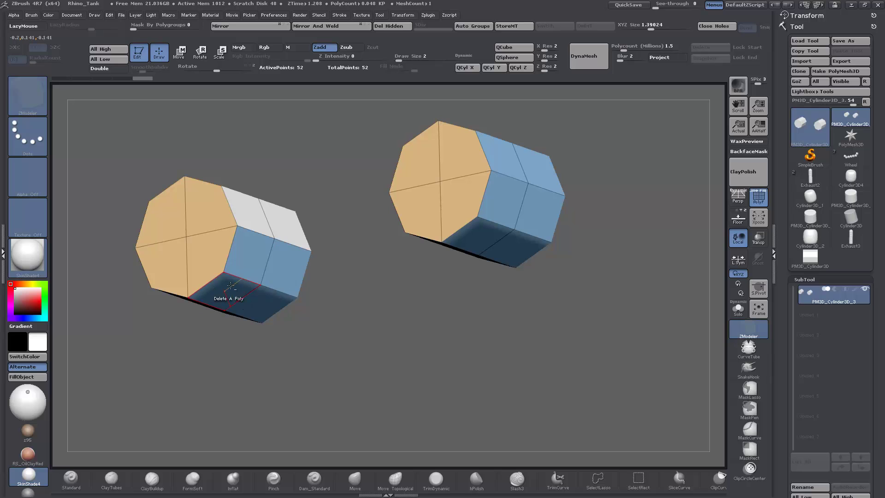
{"action": "left_click_drag", "start_coordinate": [349, 287], "coordinate": [272, 270]}
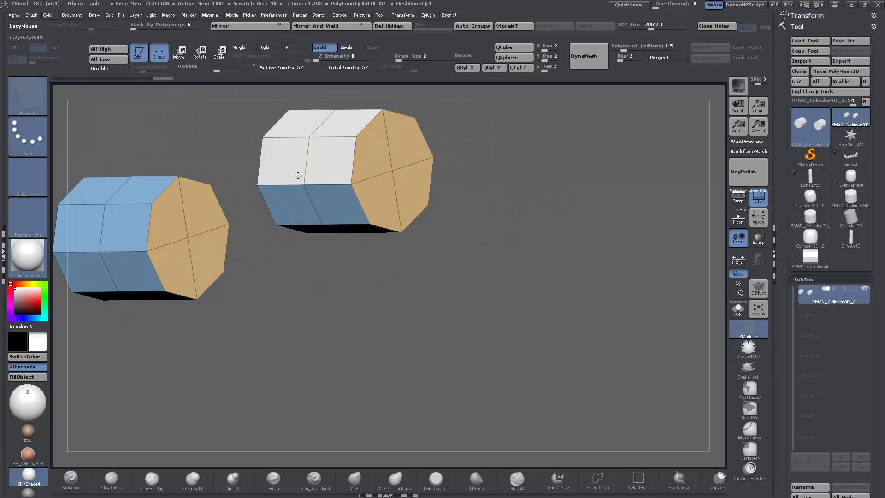
{"action": "left_click_drag", "start_coordinate": [310, 228], "coordinate": [310, 246]}
{"action": "left_click", "coordinate": [247, 144]}
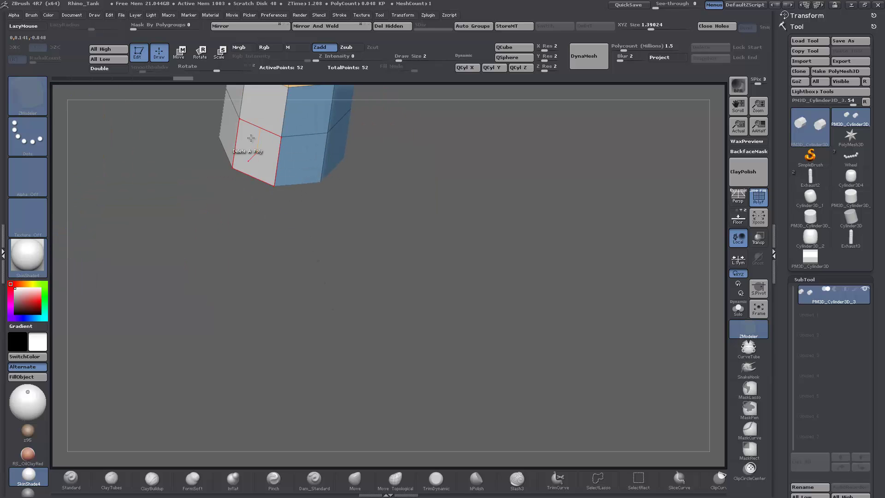
{"action": "left_click_drag", "start_coordinate": [277, 185], "coordinate": [362, 274]}
{"action": "left_click_drag", "start_coordinate": [321, 230], "coordinate": [353, 403]}
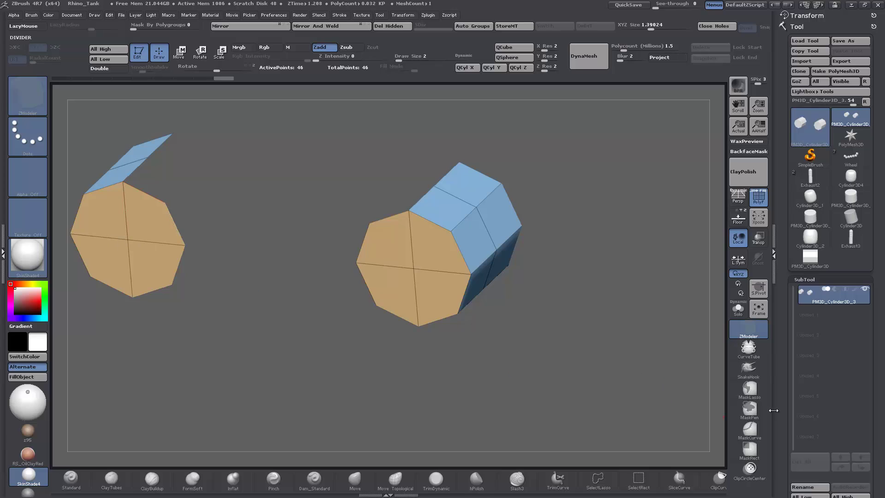
Bridge the openings of the two cylinders using the ZModeler edge action Bridge with the Two Holes target
{"action": "mouse_move", "coordinate": [777, 407]}
{"action": "left_mouse_down"}
{"action": "mouse_move", "coordinate": [777, 379]}
{"action": "mouse_move", "coordinate": [778, 397]}
{"action": "left_mouse_up"}
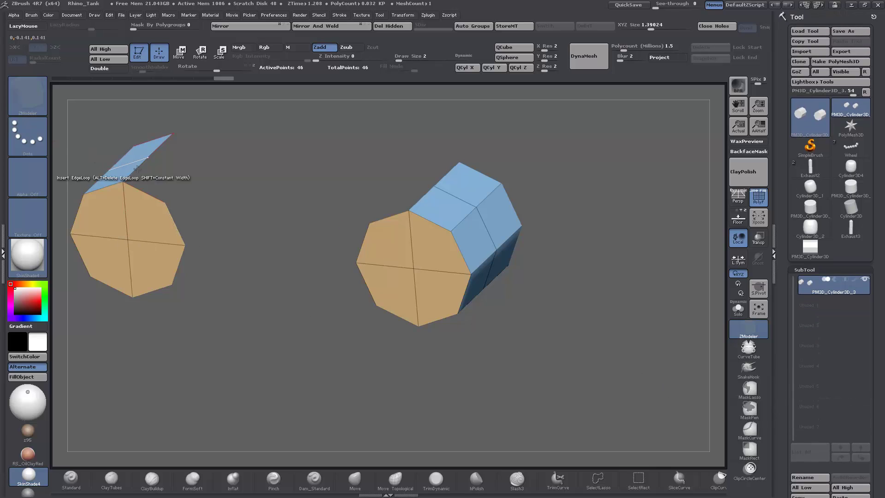
{"action": "key", "text": "space"}
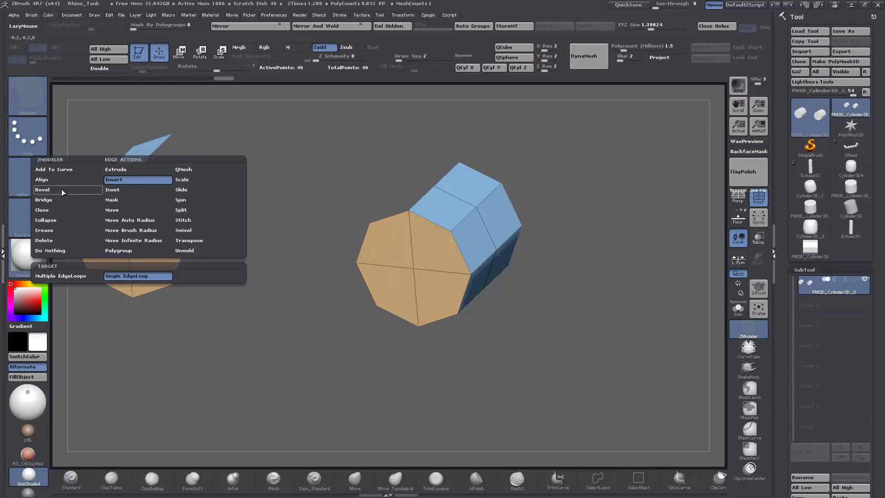
{"action": "left_click", "coordinate": [55, 199]}
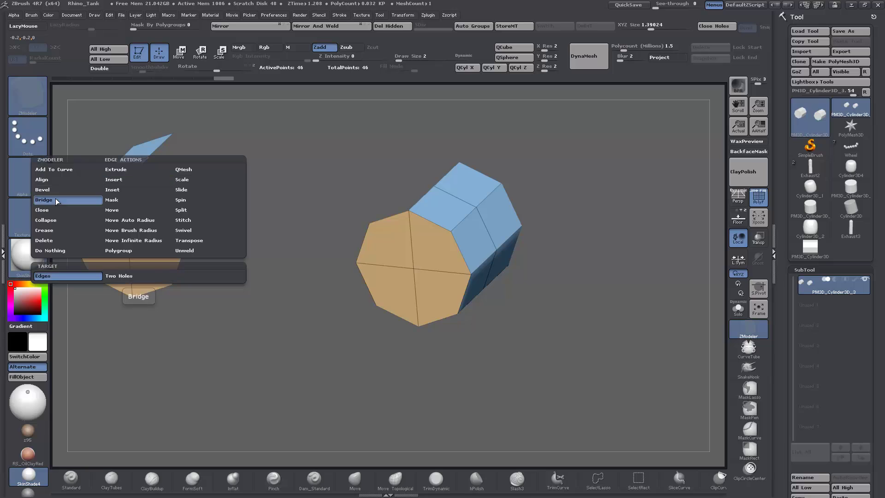
{"action": "left_click", "coordinate": [134, 276]}
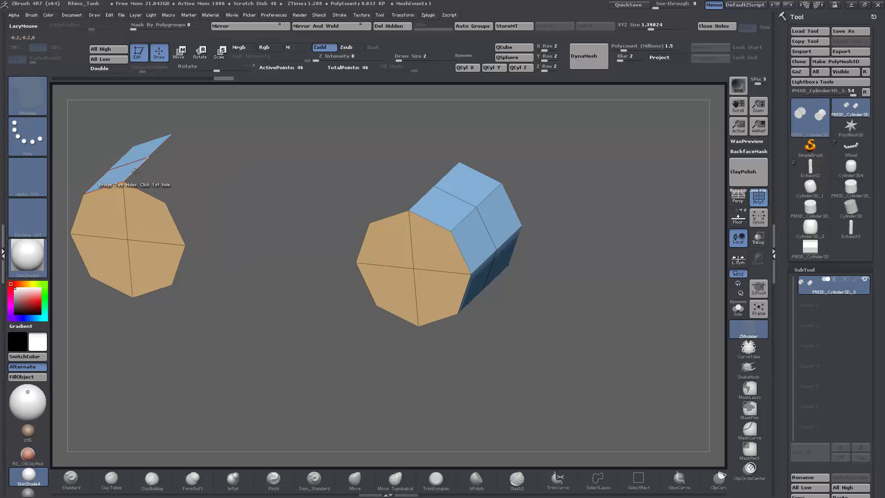
{"action": "left_click_drag", "start_coordinate": [196, 283], "coordinate": [335, 200]}
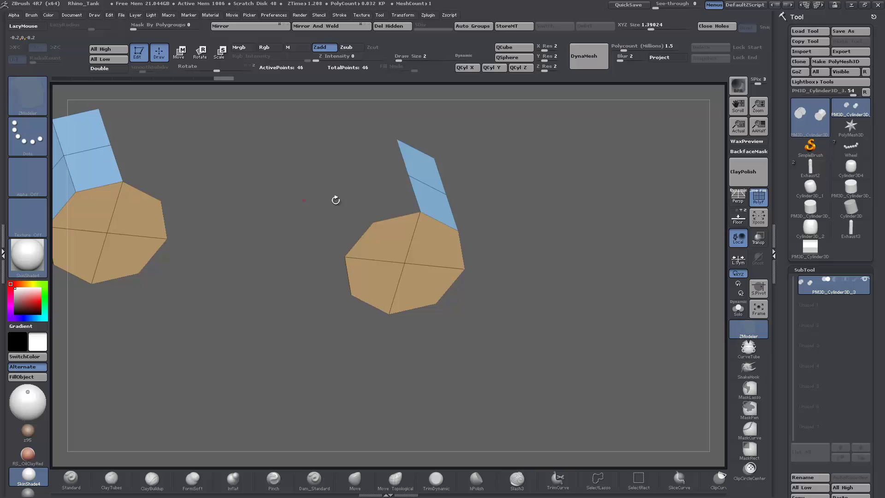
{"action": "left_click", "coordinate": [412, 196]}
{"action": "left_click_drag", "start_coordinate": [538, 266], "coordinate": [531, 230]}
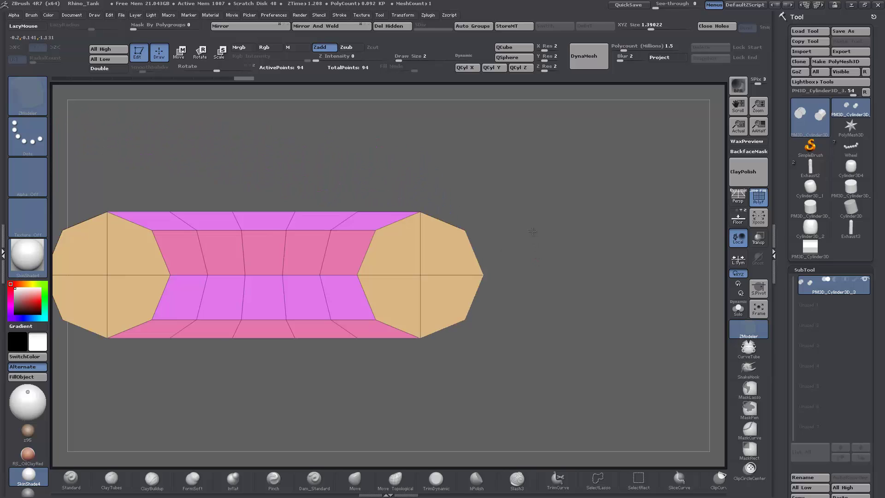
Delete the four intermediate edge loops from the bridge between the two cylinders
{"action": "key", "text": "space"}
{"action": "left_click", "coordinate": [194, 245]}
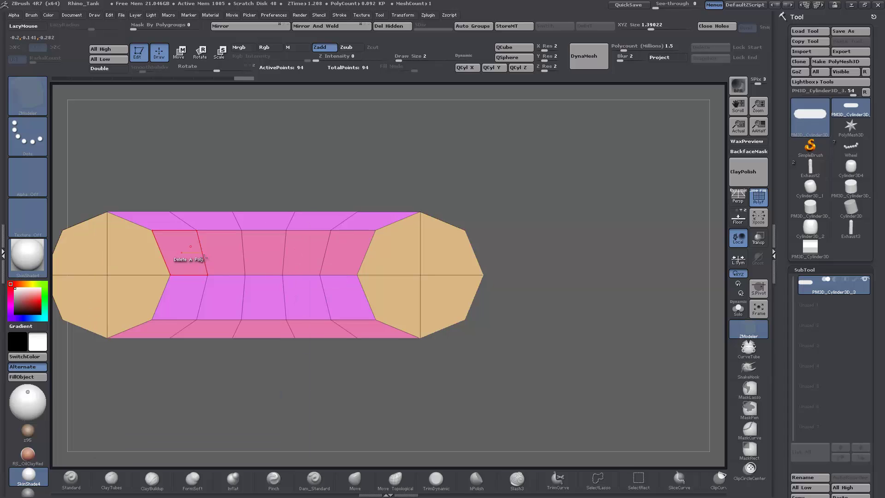
{"action": "left_click", "coordinate": [203, 256], "text": "alt"}
{"action": "left_click", "coordinate": [243, 255], "text": "alt"}
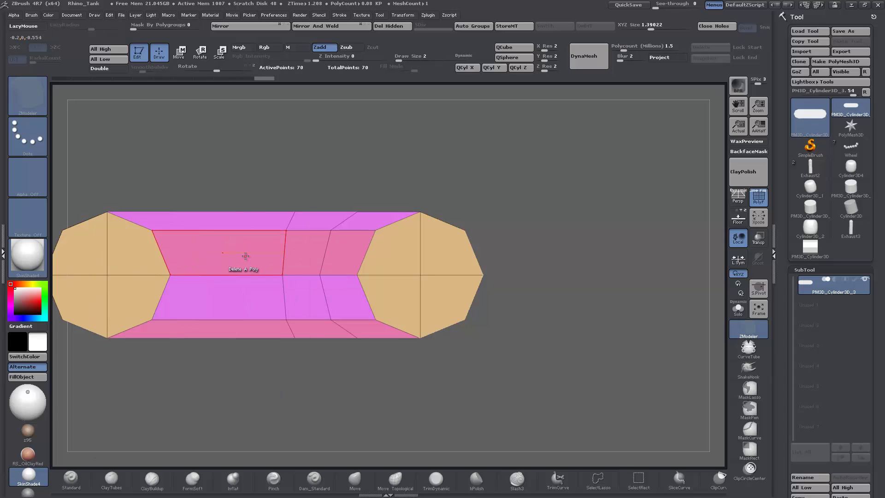
{"action": "left_click", "coordinate": [284, 254], "text": "alt"}
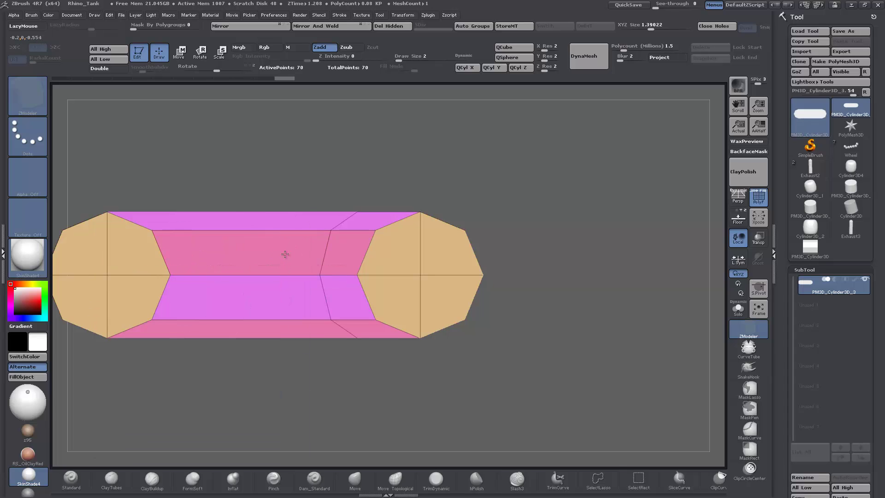
{"action": "left_click", "coordinate": [325, 255], "text": "alt"}
Set the ZModeler polygon action to Inset with the Polygroup Island target and inset both round end caps on this side
{"action": "left_click_drag", "start_coordinate": [466, 368], "coordinate": [532, 332], "text": "alt"}
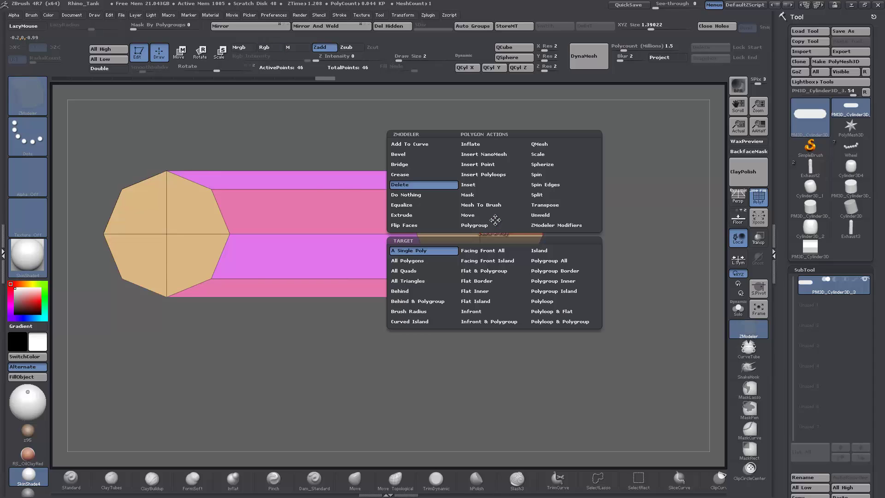
{"action": "key", "text": "space"}
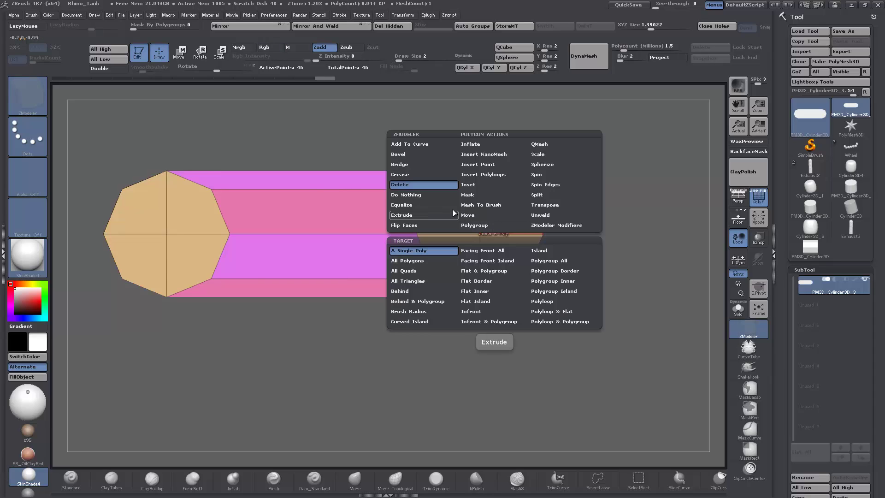
{"action": "left_click", "coordinate": [466, 186]}
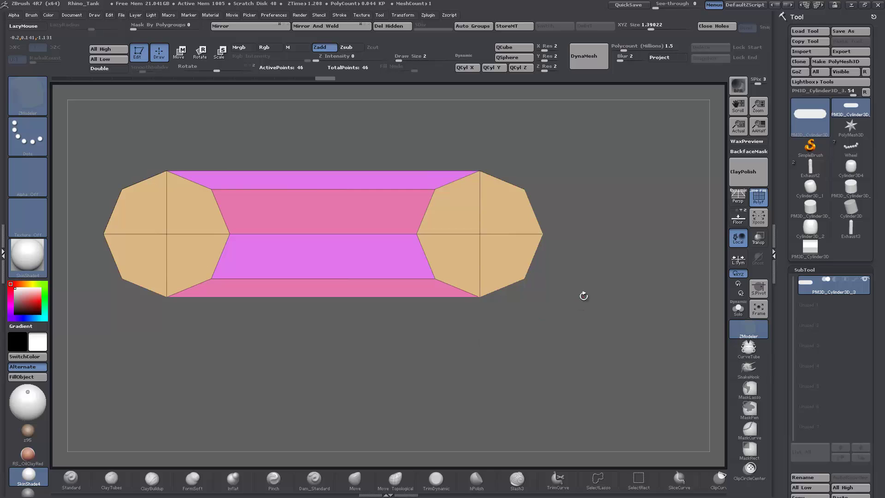
{"action": "mouse_move", "coordinate": [584, 296]}
{"action": "left_mouse_down"}
{"action": "mouse_move", "coordinate": [588, 401]}
{"action": "mouse_move", "coordinate": [575, 392]}
{"action": "mouse_move", "coordinate": [532, 287]}
{"action": "left_mouse_up"}
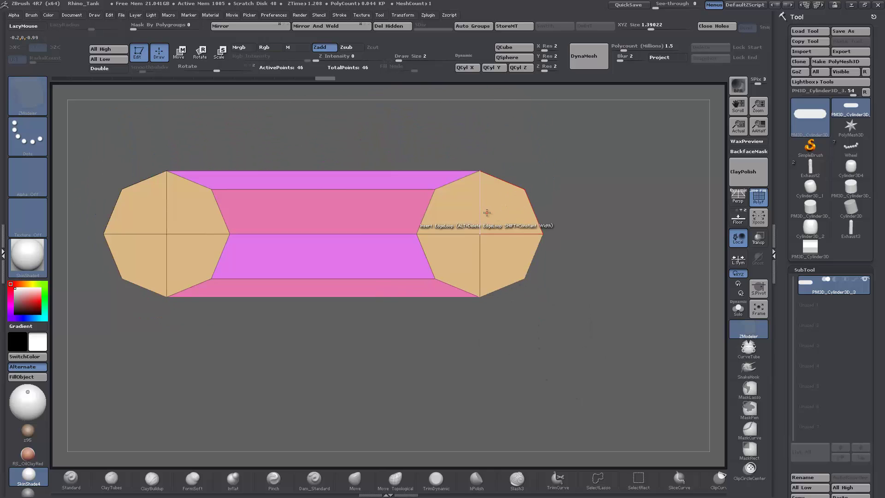
{"action": "key", "text": "space"}
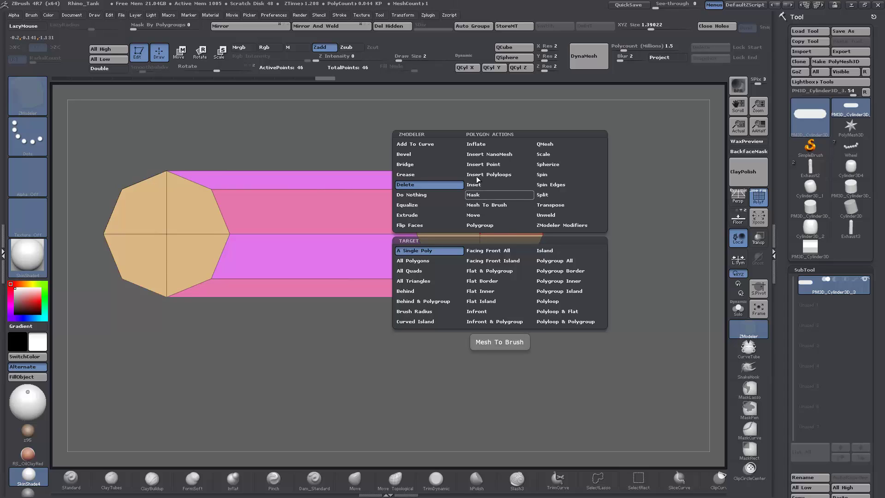
{"action": "key", "text": "space"}
{"action": "key", "text": "space"}
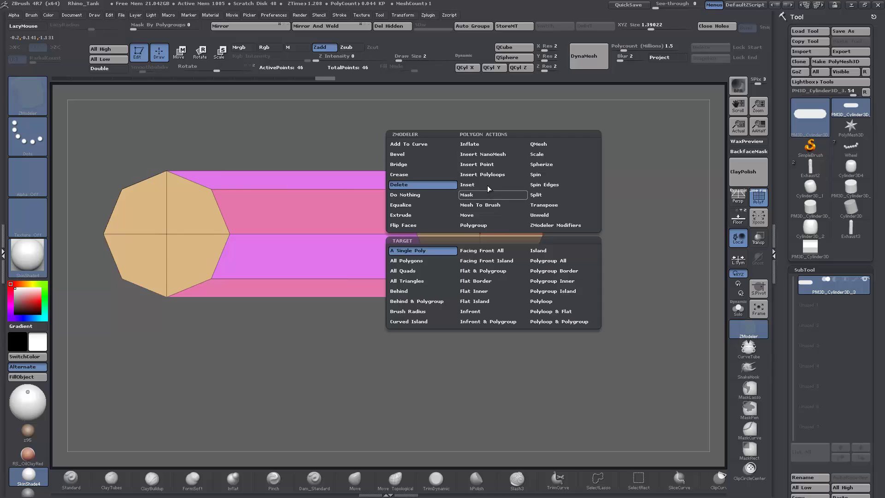
{"action": "left_click", "coordinate": [487, 185]}
{"action": "left_click", "coordinate": [553, 293]}
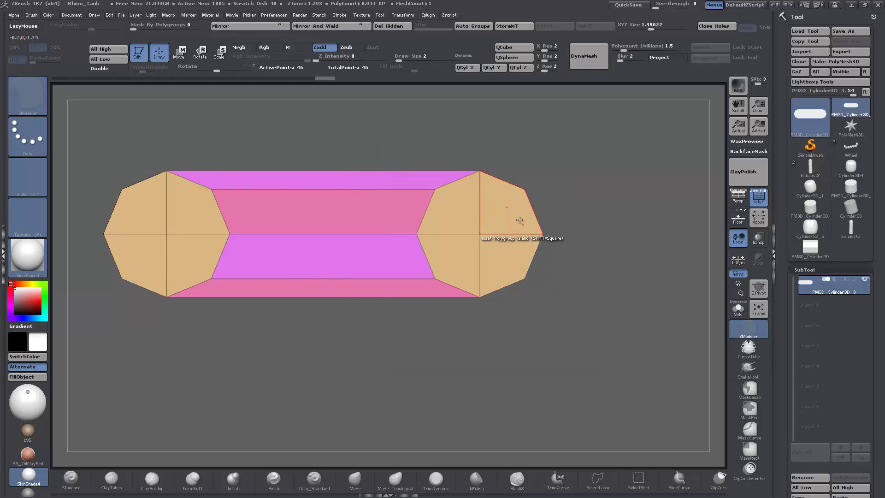
{"action": "left_click_drag", "start_coordinate": [513, 213], "coordinate": [518, 203]}
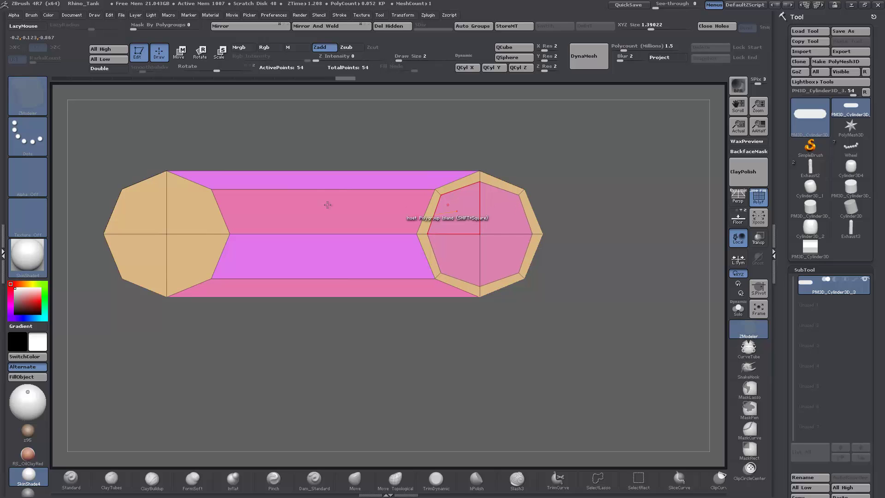
{"action": "left_click_drag", "start_coordinate": [188, 215], "coordinate": [185, 217]}
Mirror and weld the part to copy the inset end caps to its opposite side
{"action": "left_click_drag", "start_coordinate": [560, 328], "coordinate": [516, 401]}
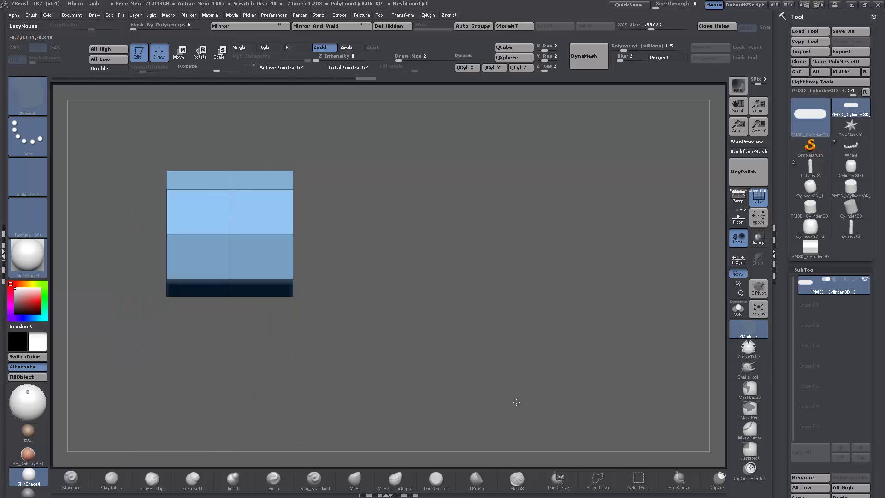
{"action": "left_click_drag", "start_coordinate": [509, 285], "coordinate": [489, 328]}
{"action": "key", "text": "ctrl+z"}
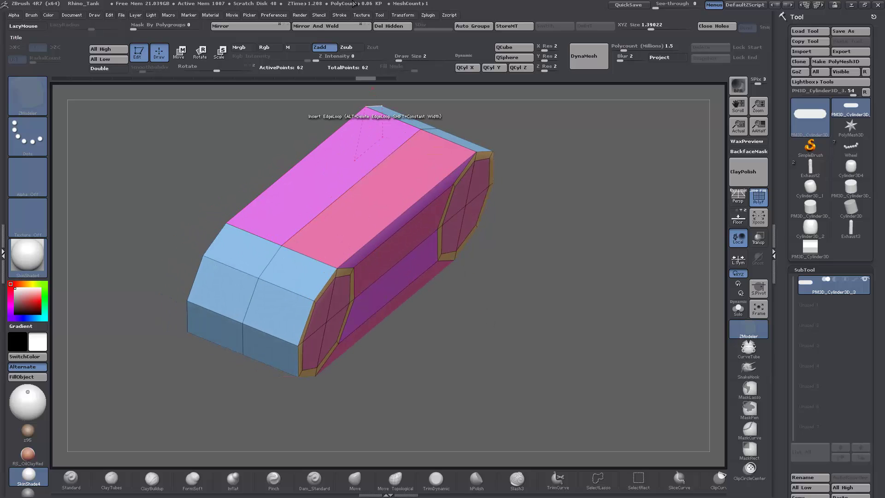
{"action": "left_click", "coordinate": [314, 29]}
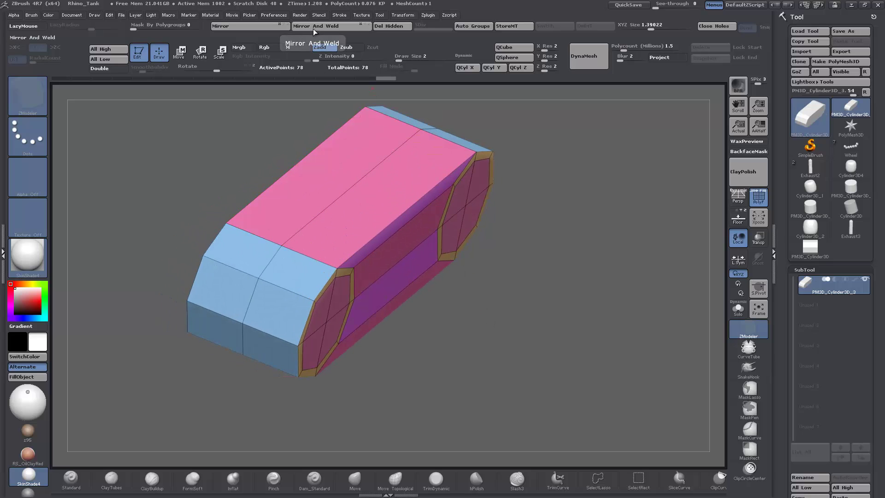
Mask one lengthwise half, move the unmasked half outward to widen the part, then clear the mask and mirror and weld
{"action": "left_click_drag", "start_coordinate": [442, 282], "coordinate": [483, 275]}
{"action": "left_click_drag", "start_coordinate": [596, 254], "coordinate": [597, 292]}
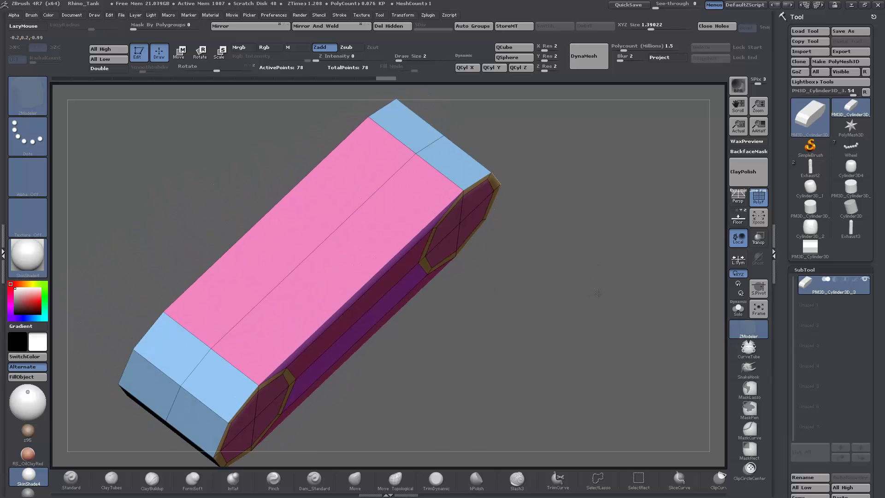
{"action": "left_click_drag", "start_coordinate": [510, 266], "coordinate": [478, 259]}
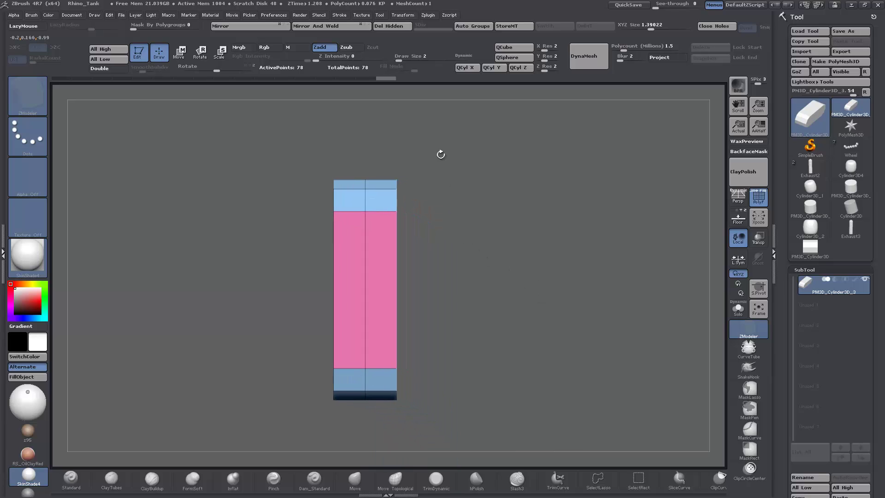
{"action": "left_click", "coordinate": [177, 57]}
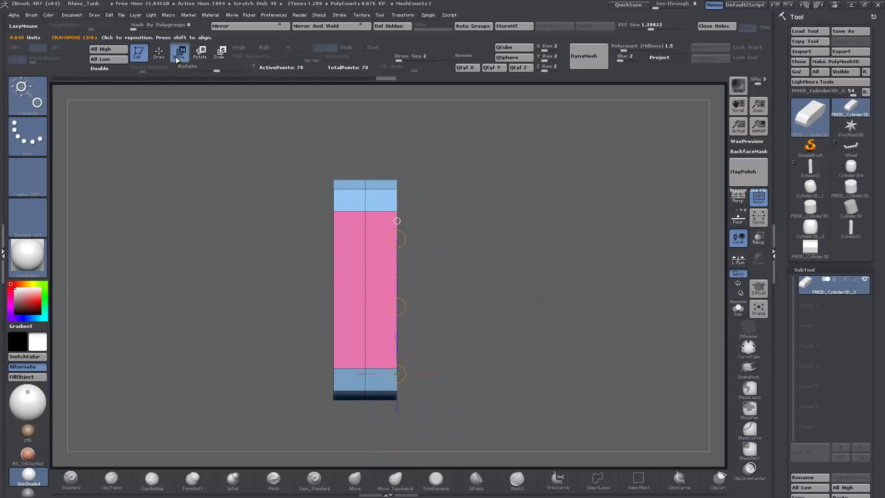
{"action": "left_click_drag", "start_coordinate": [424, 147], "coordinate": [376, 430], "text": "ctrl"}
{"action": "left_click", "coordinate": [523, 320], "text": "ctrl"}
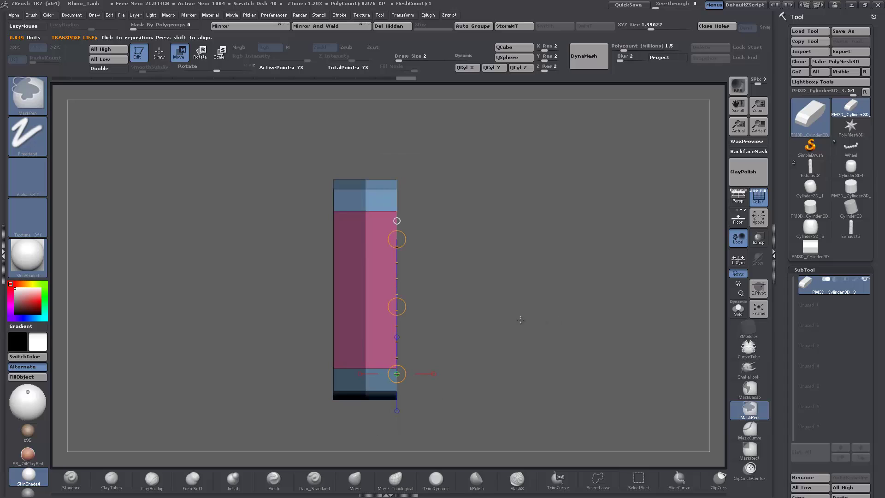
{"action": "left_click", "coordinate": [433, 374]}
{"action": "left_click_drag", "start_coordinate": [465, 374], "coordinate": [518, 370]}
{"action": "left_click_drag", "start_coordinate": [599, 242], "coordinate": [566, 216], "text": "ctrl"}
{"action": "left_click", "coordinate": [326, 28]}
Preview dynamic subdivision on the part, then enable symmetry on the X axis only with radial symmetry off
{"action": "key", "text": "d"}
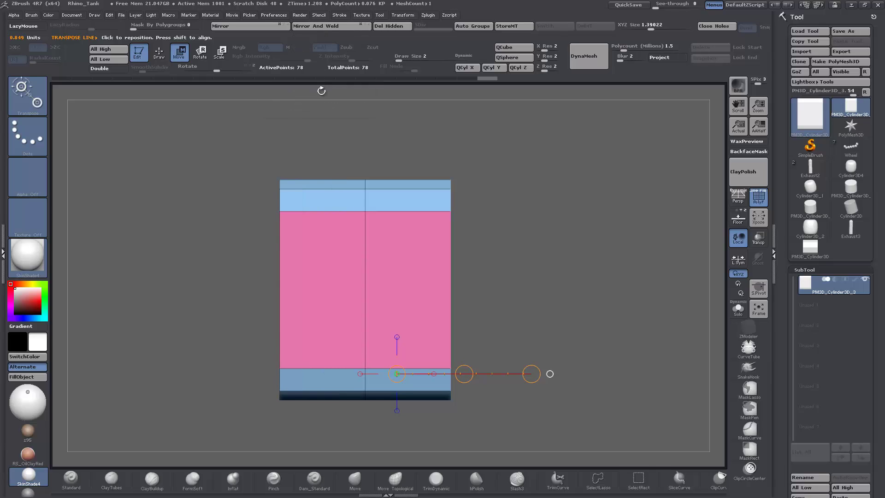
{"action": "key", "text": "shift+d"}
{"action": "key", "text": "x"}
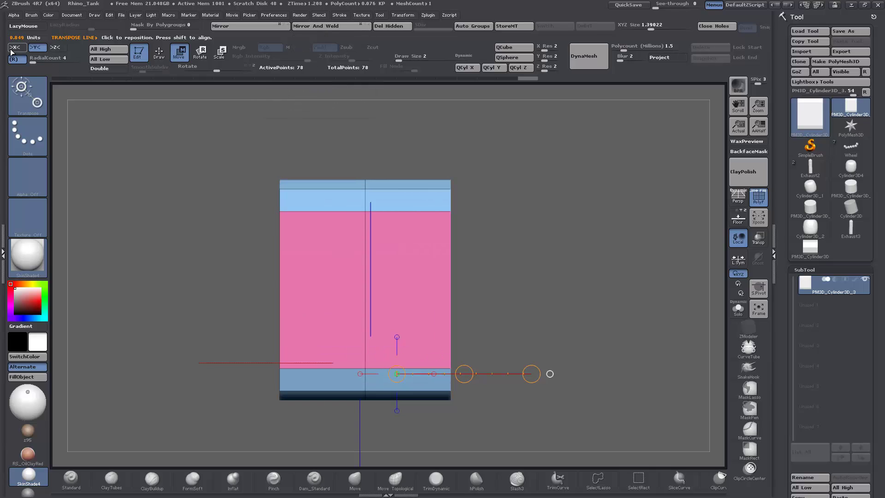
{"action": "left_click", "coordinate": [14, 48]}
{"action": "left_click", "coordinate": [35, 48]}
{"action": "left_click", "coordinate": [16, 60]}
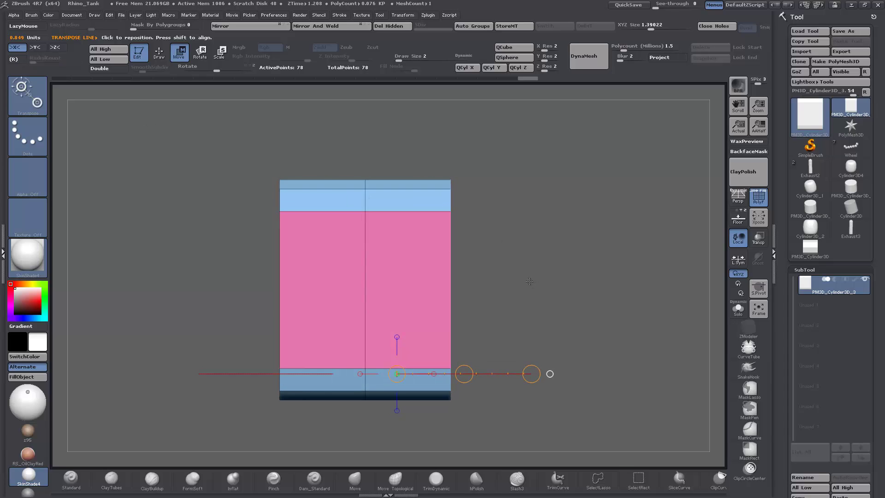
Rename the subtool as Track Part
{"action": "left_click_drag", "start_coordinate": [529, 281], "coordinate": [552, 317], "text": "alt"}
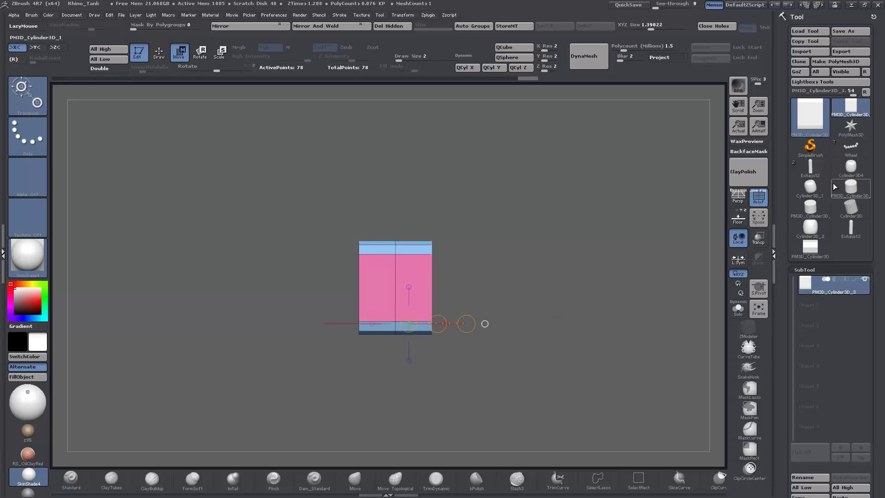
{"action": "mouse_move", "coordinate": [838, 288]}
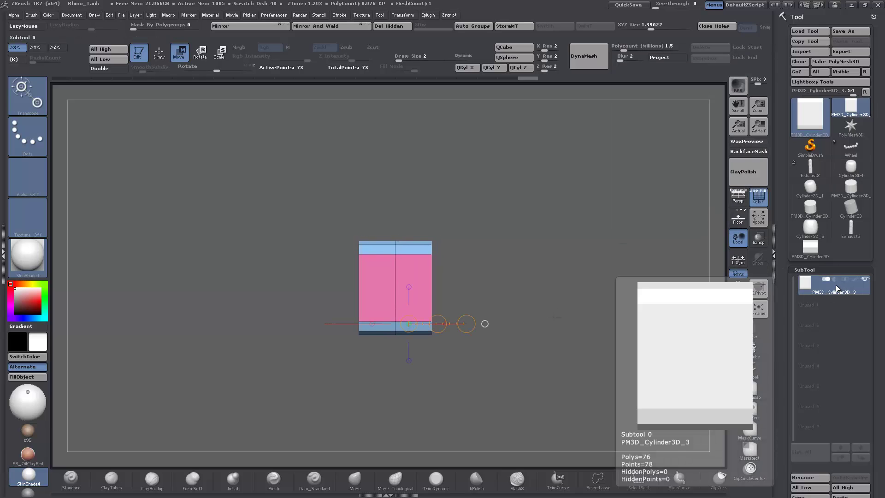
{"action": "left_click", "coordinate": [805, 478]}
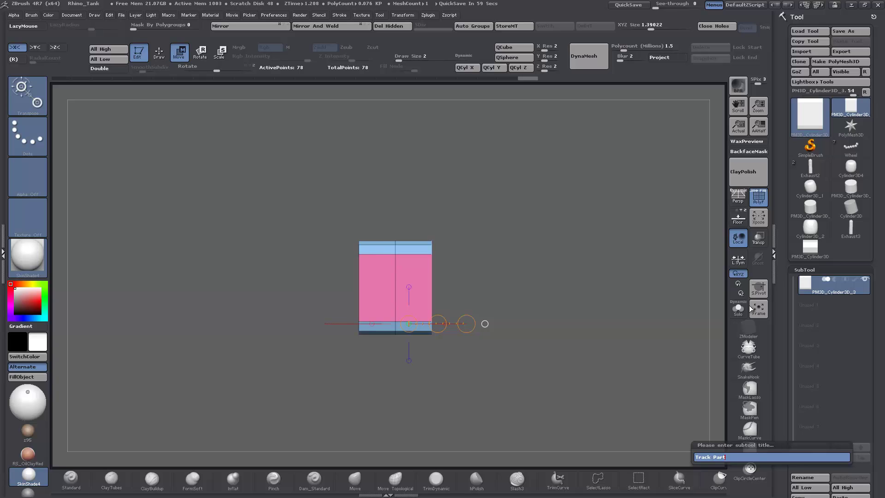
{"action": "key", "text": "Return"}
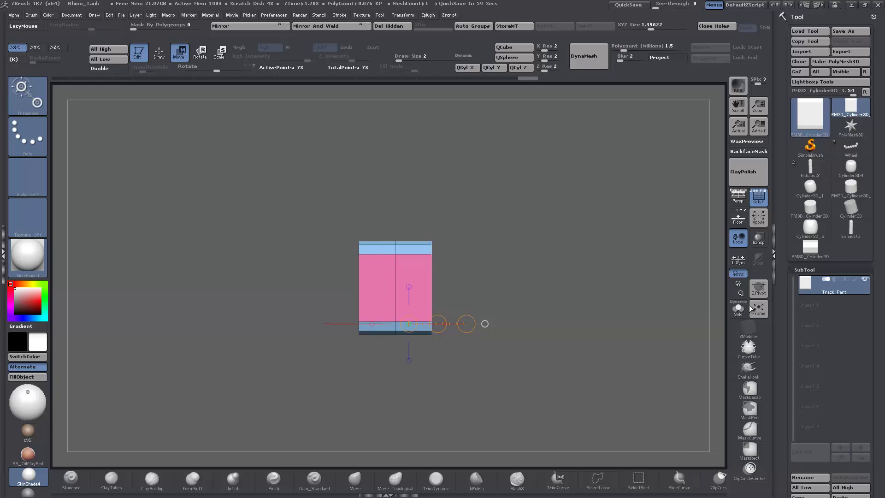
Switch to the tank's Wheel tool and append Track Part to it as a subtool
{"action": "left_click", "coordinate": [851, 147]}
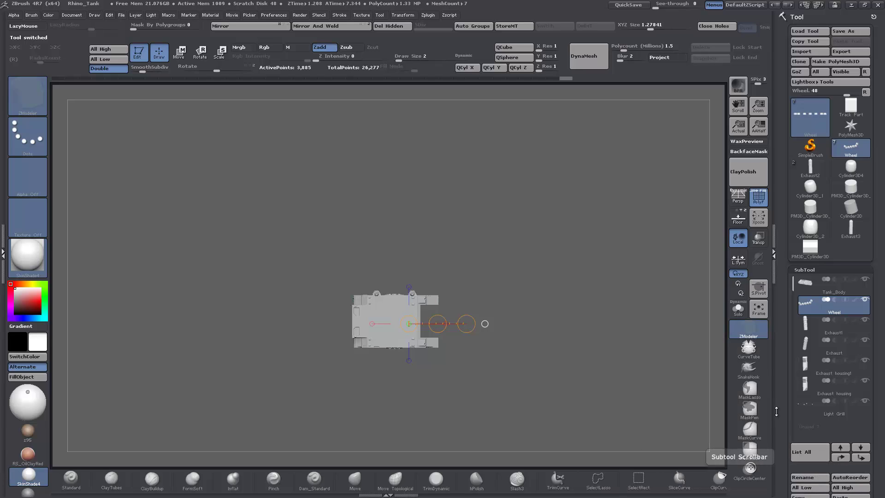
{"action": "scroll", "coordinate": [831, 480], "scroll_direction": "down", "scroll_amount": 1}
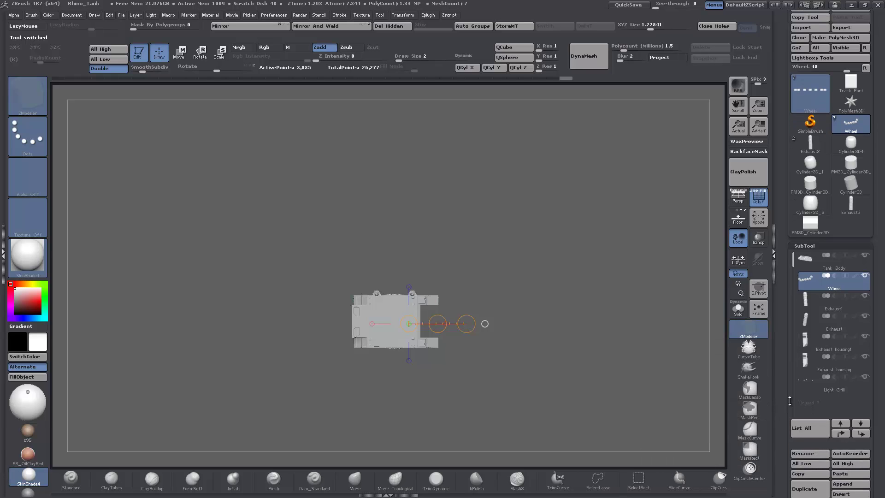
{"action": "left_click", "coordinate": [847, 484]}
{"action": "mouse_move", "coordinate": [642, 383]}
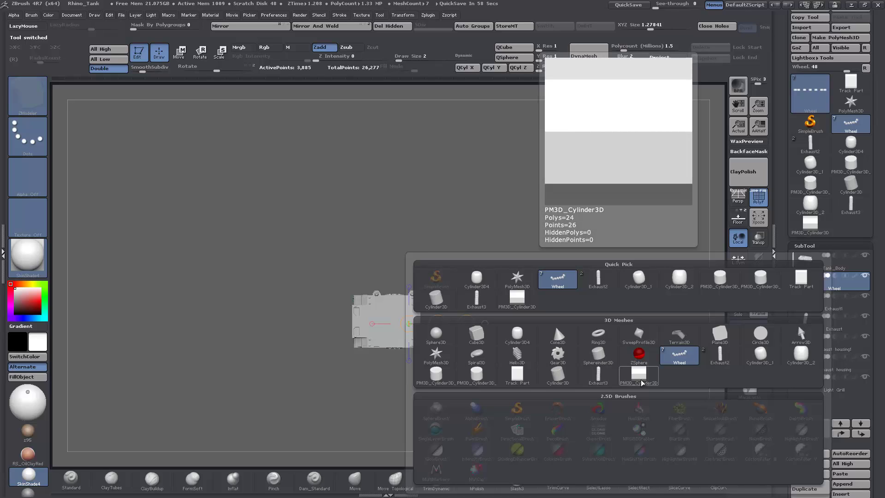
{"action": "left_click", "coordinate": [642, 383]}
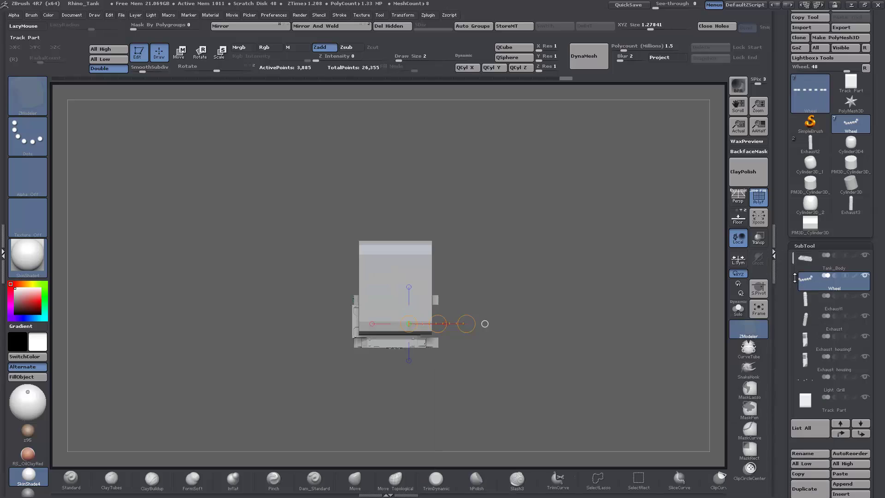
{"action": "key", "text": "space"}
{"action": "left_click", "coordinate": [598, 364]}
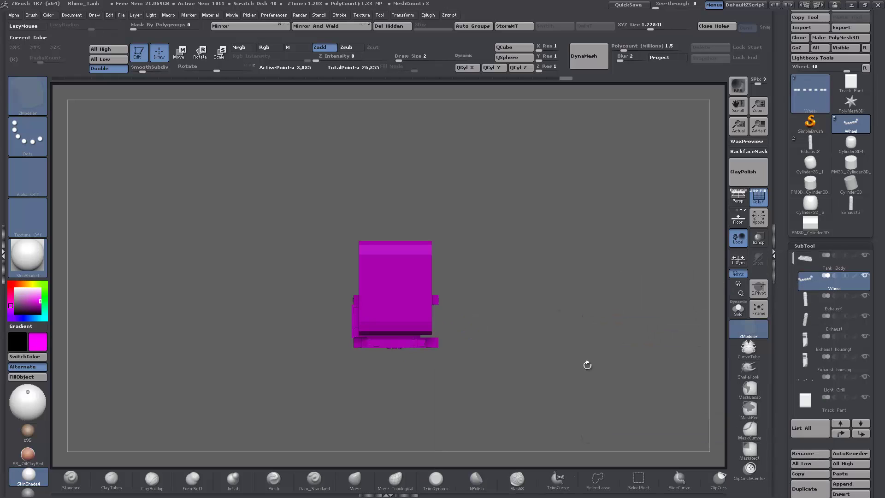
{"action": "left_click", "coordinate": [25, 319]}
{"action": "left_click", "coordinate": [21, 313]}
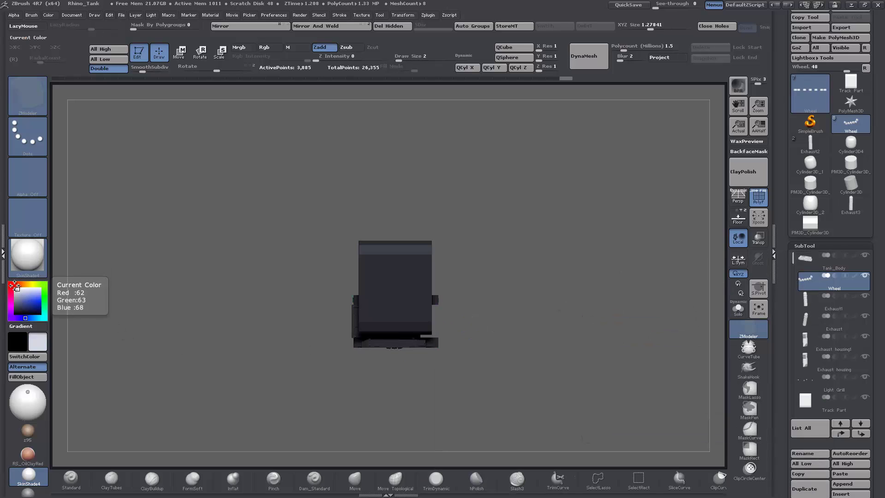
{"action": "left_click", "coordinate": [15, 288]}
Select the Track Part subtool, rotate it 90 degrees and scale it down to an XYZ size of about 0.15
{"action": "left_click_drag", "start_coordinate": [554, 324], "coordinate": [557, 379], "text": "alt"}
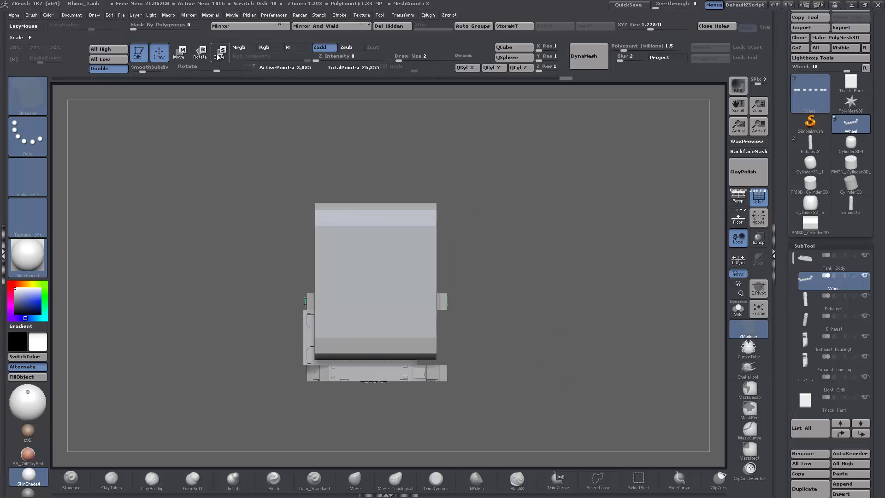
{"action": "left_click", "coordinate": [199, 53]}
{"action": "left_click", "coordinate": [345, 233], "text": "alt"}
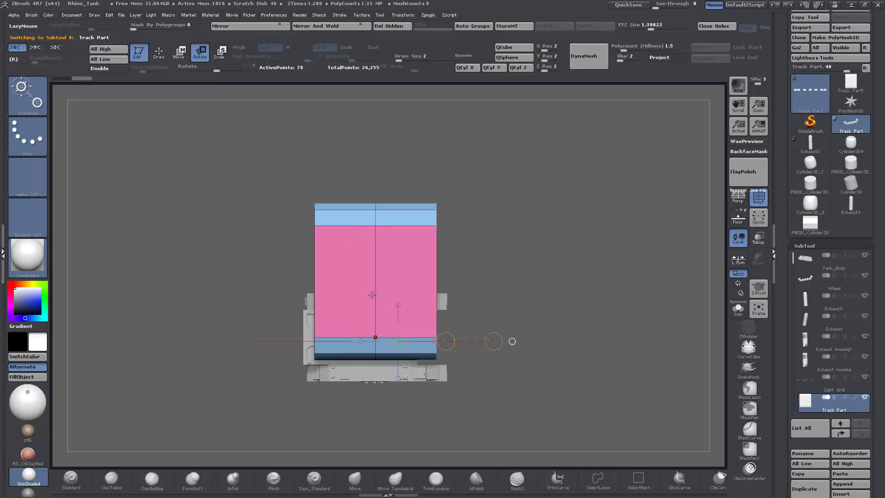
{"action": "left_click_drag", "start_coordinate": [375, 352], "coordinate": [175, 332]}
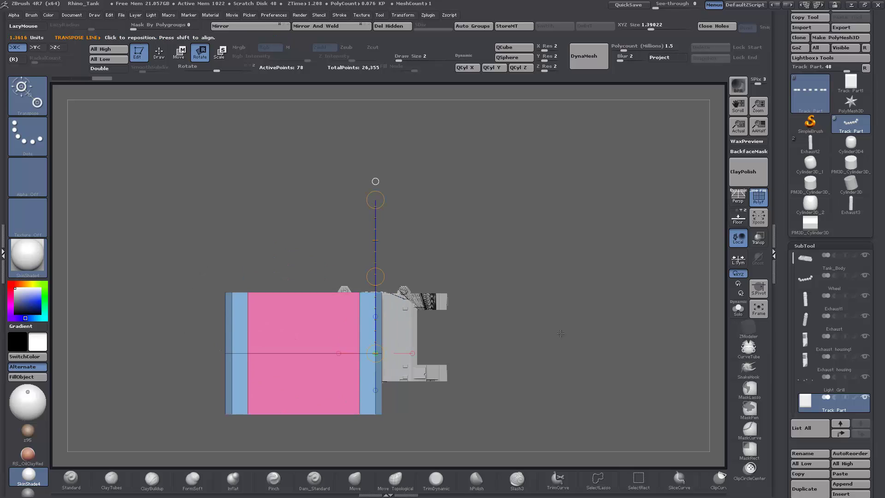
{"action": "left_click_drag", "start_coordinate": [531, 320], "coordinate": [581, 258], "text": "alt"}
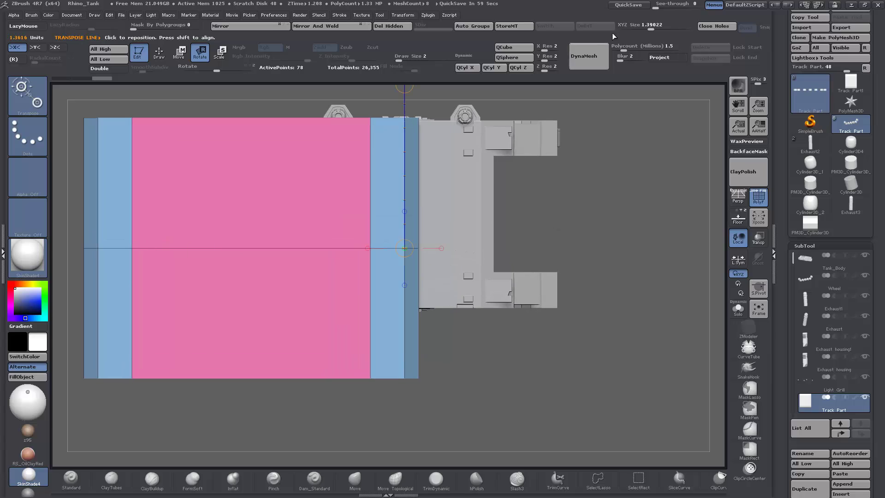
{"action": "left_click_drag", "start_coordinate": [648, 27], "coordinate": [638, 30]}
Move the track part down into the tank's empty wheel housing, opposite the side with the road wheels, in the end view
{"action": "left_click_drag", "start_coordinate": [225, 342], "coordinate": [216, 321]}
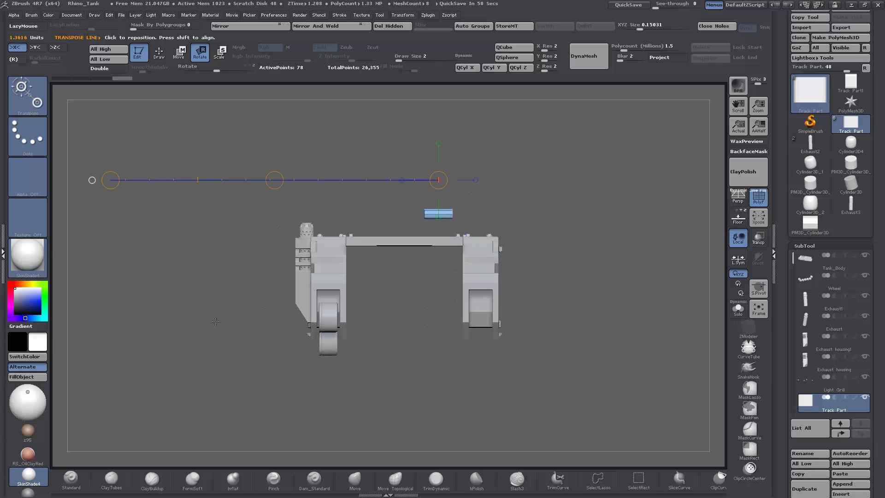
{"action": "left_click", "coordinate": [178, 53]}
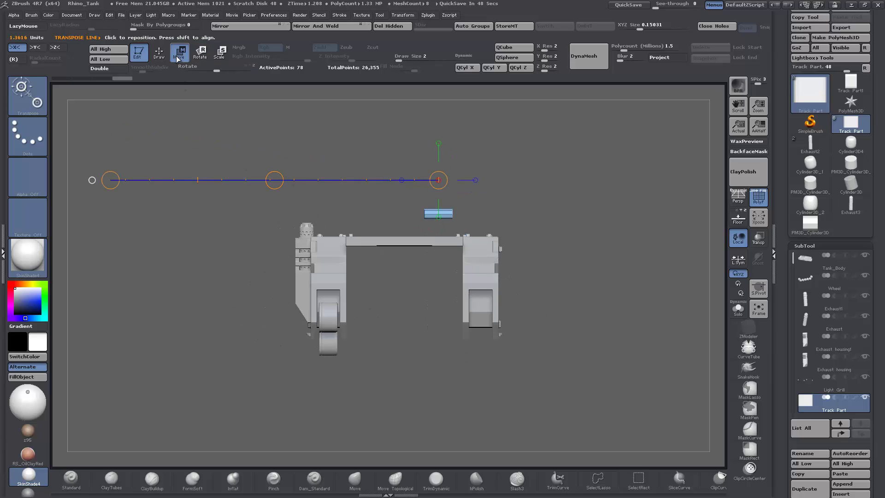
{"action": "left_click_drag", "start_coordinate": [275, 181], "coordinate": [314, 282]}
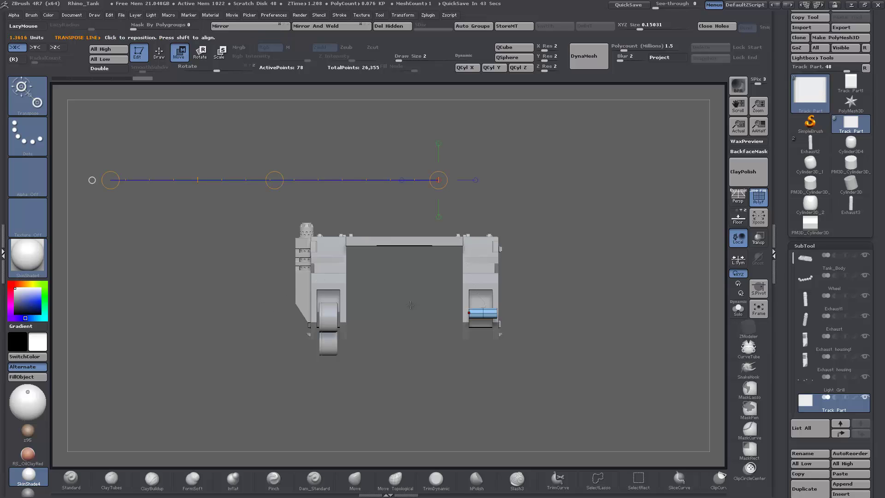
Move the track part to the opposite end of the tank, in front of the road wheels on the exhaust side
{"action": "left_click_drag", "start_coordinate": [397, 312], "coordinate": [407, 411]}
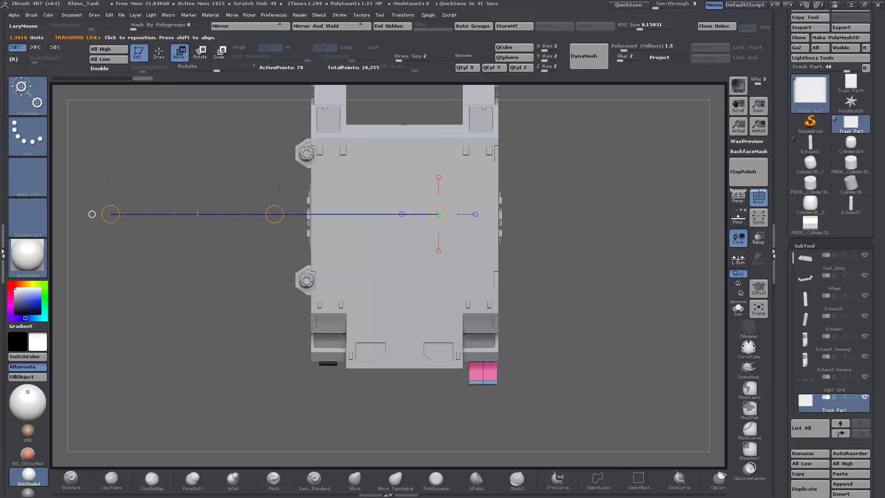
{"action": "left_click_drag", "start_coordinate": [275, 214], "coordinate": [227, 66]}
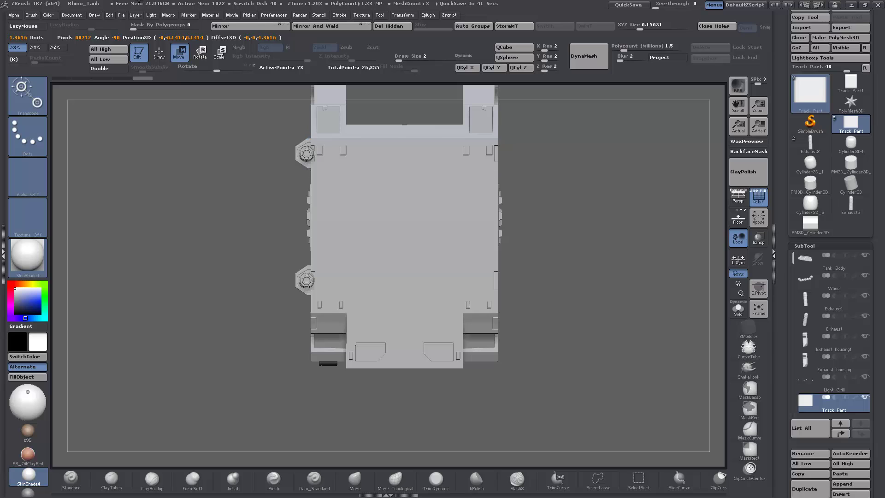
{"action": "left_click_drag", "start_coordinate": [90, 213], "coordinate": [475, 213]}
{"action": "left_click_drag", "start_coordinate": [283, 213], "coordinate": [324, 336]}
{"action": "left_click_drag", "start_coordinate": [152, 360], "coordinate": [480, 360]}
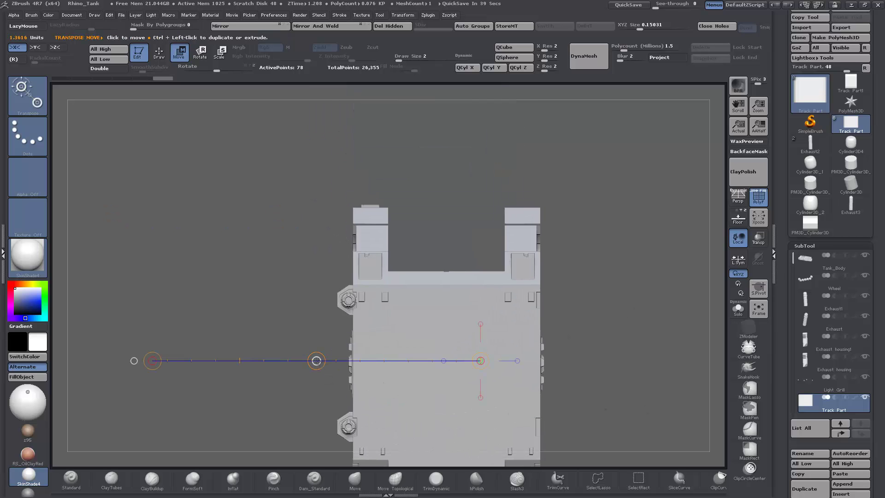
{"action": "left_click_drag", "start_coordinate": [317, 360], "coordinate": [237, 316]}
{"action": "left_click_drag", "start_coordinate": [244, 378], "coordinate": [405, 344], "text": "alt"}
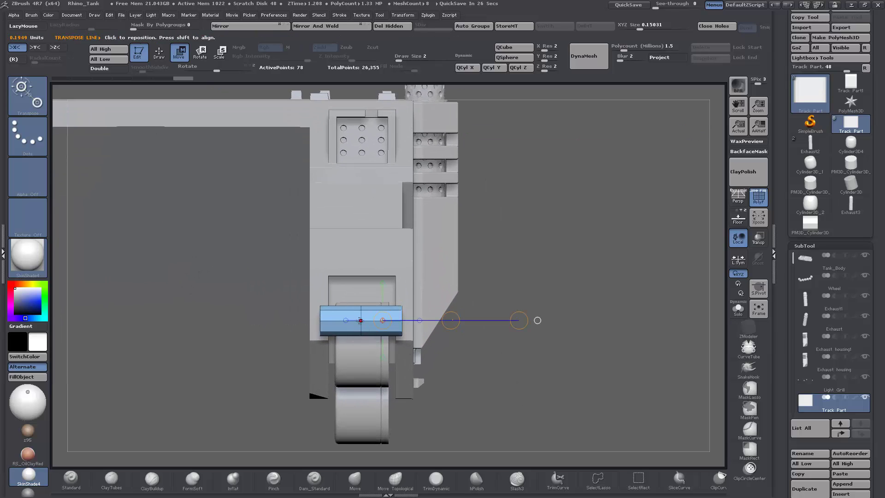
Narrow the track part to fit the width of the wheel housing opening and centre it there
{"action": "left_click_drag", "start_coordinate": [360, 320], "coordinate": [504, 321]}
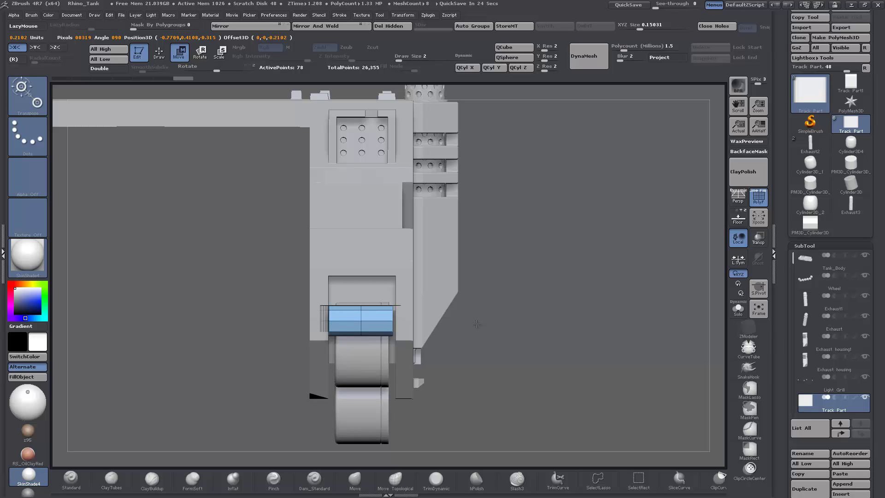
{"action": "left_click_drag", "start_coordinate": [476, 323], "coordinate": [476, 324]}
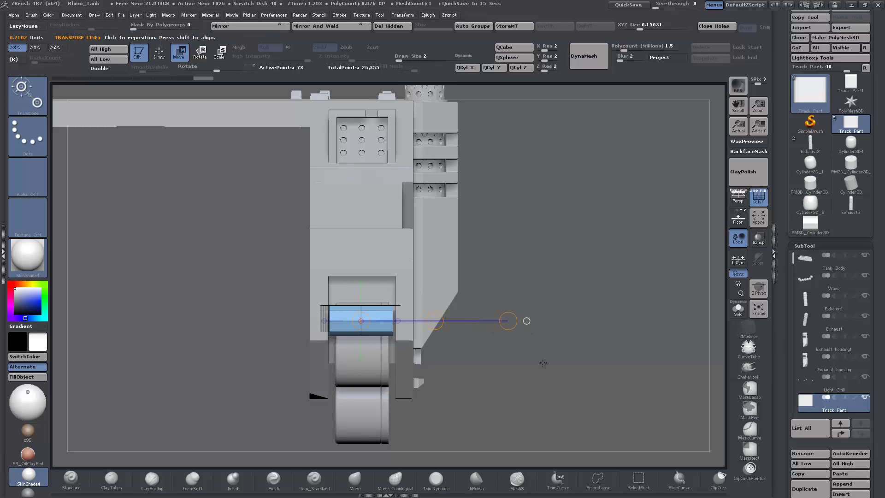
{"action": "left_click_drag", "start_coordinate": [545, 363], "coordinate": [553, 404]}
{"action": "left_click_drag", "start_coordinate": [481, 320], "coordinate": [483, 322]}
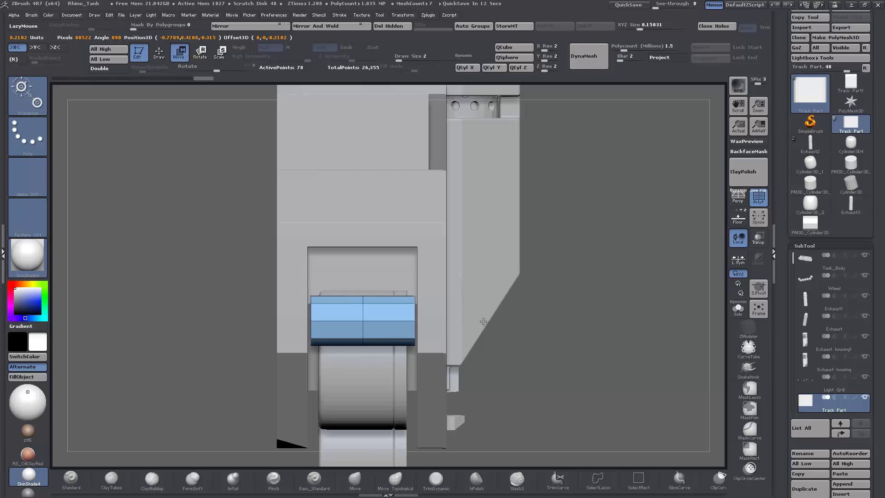
{"action": "left_click_drag", "start_coordinate": [483, 321], "coordinate": [482, 322]}
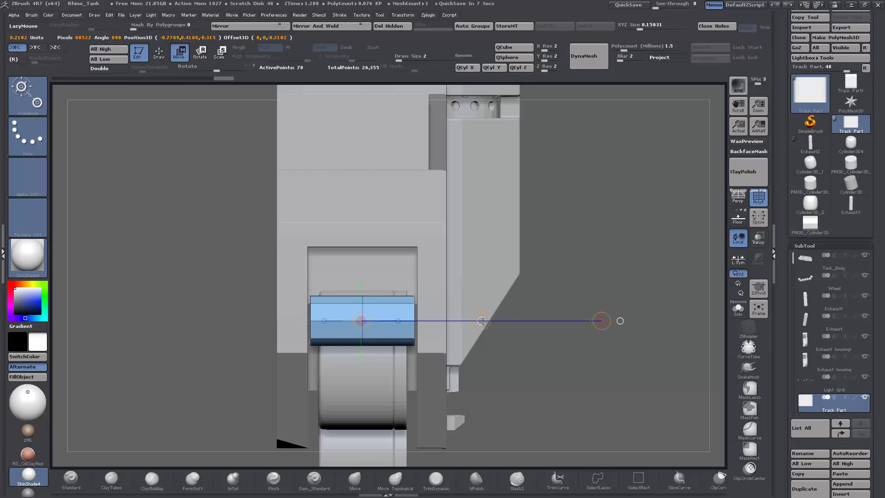
Scale the track part down uniformly to an XYZ size of about 0.054
{"action": "left_click_drag", "start_coordinate": [534, 382], "coordinate": [551, 309], "text": "alt"}
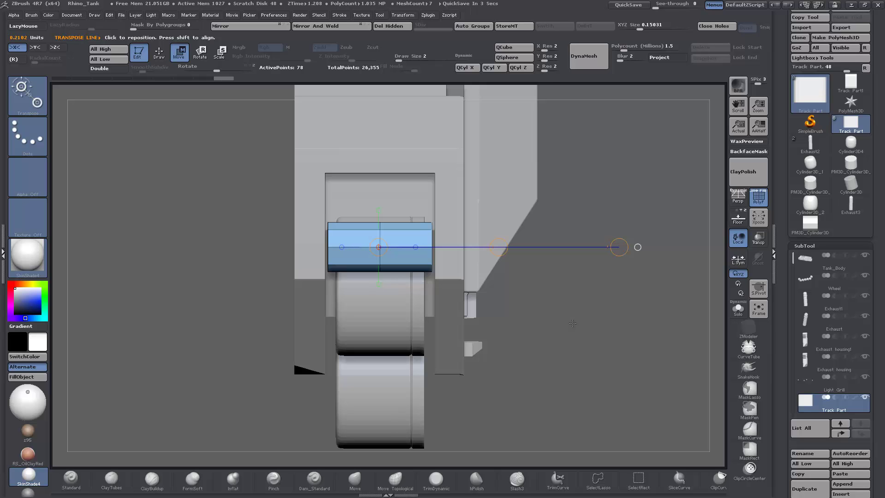
{"action": "left_click_drag", "start_coordinate": [551, 308], "coordinate": [528, 327]}
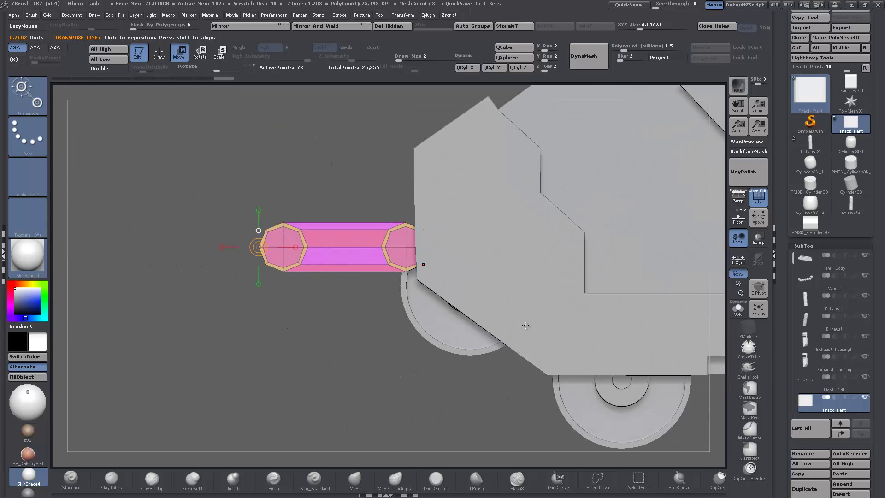
{"action": "left_click_drag", "start_coordinate": [630, 28], "coordinate": [637, 27]}
{"action": "left_click_drag", "start_coordinate": [276, 295], "coordinate": [544, 259]}
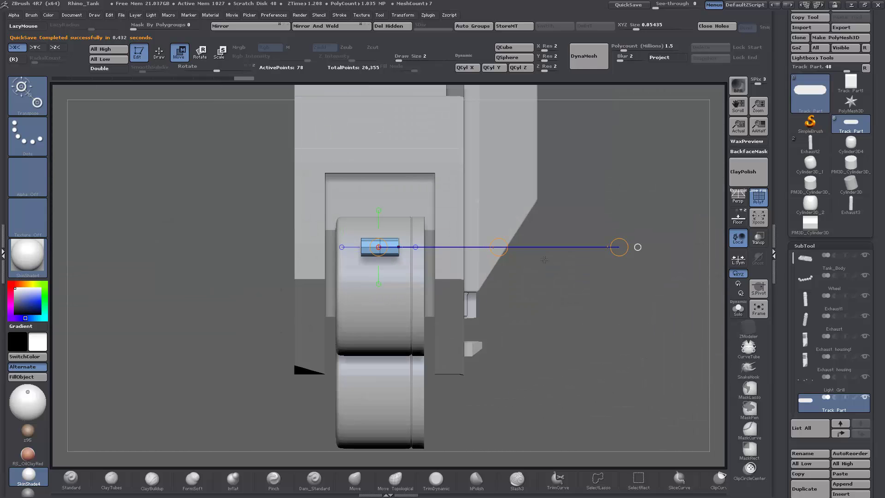
Stretch the track part sideways to an XYZ size of about 0.088, slightly wider than the wheel, and centre it
{"action": "left_click_drag", "start_coordinate": [619, 247], "coordinate": [620, 246]}
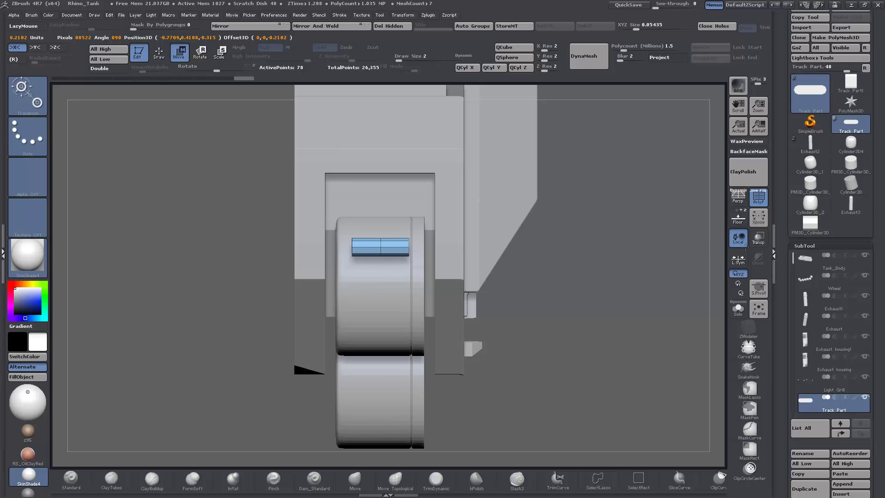
{"action": "left_click_drag", "start_coordinate": [746, 247], "coordinate": [744, 247]}
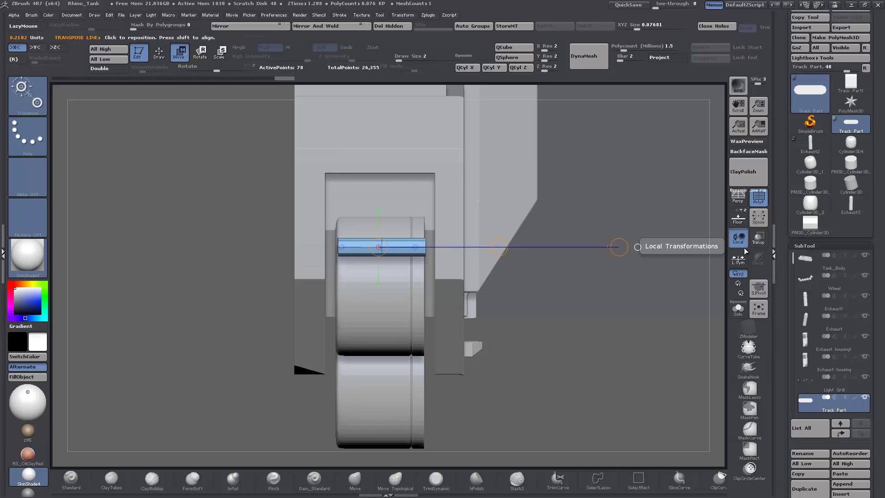
{"action": "left_click_drag", "start_coordinate": [618, 247], "coordinate": [637, 247]}
{"action": "left_click_drag", "start_coordinate": [499, 248], "coordinate": [498, 248]}
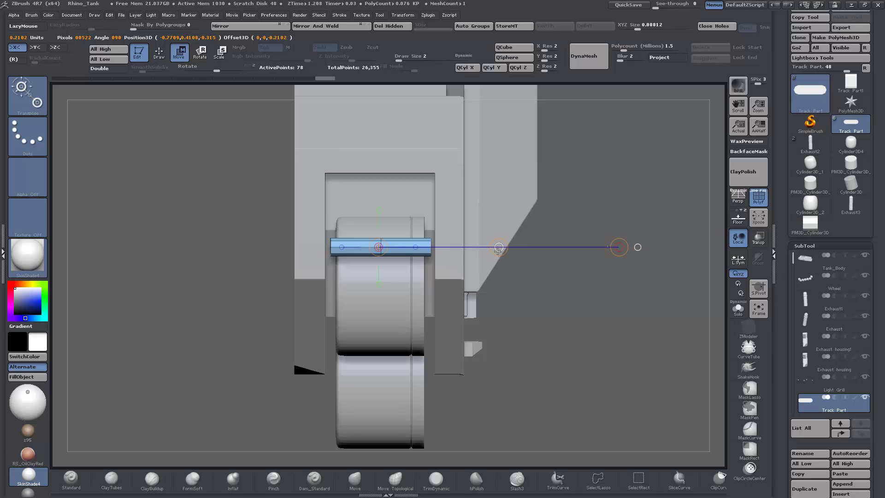
Turn on local symmetry for the track part and use Z as its only symmetry axis
{"action": "left_click", "coordinate": [740, 259]}
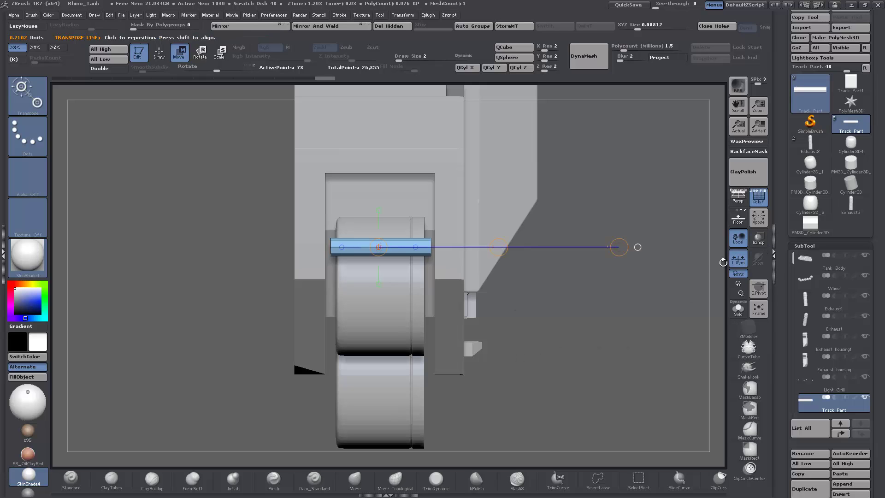
{"action": "left_click_drag", "start_coordinate": [270, 261], "coordinate": [237, 304]}
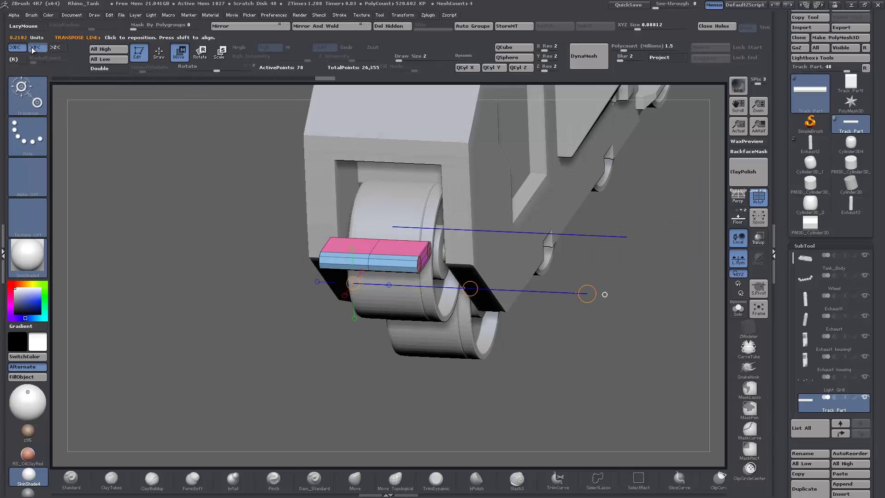
{"action": "left_click", "coordinate": [37, 48]}
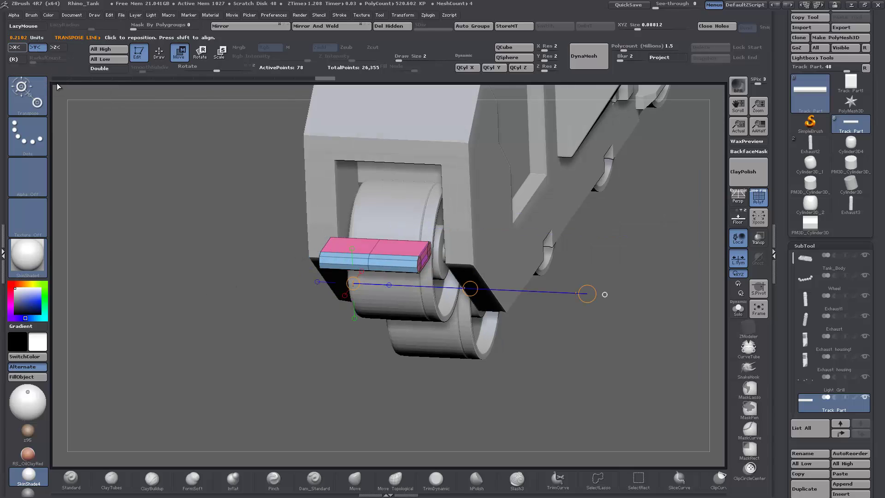
{"action": "left_click", "coordinate": [54, 48]}
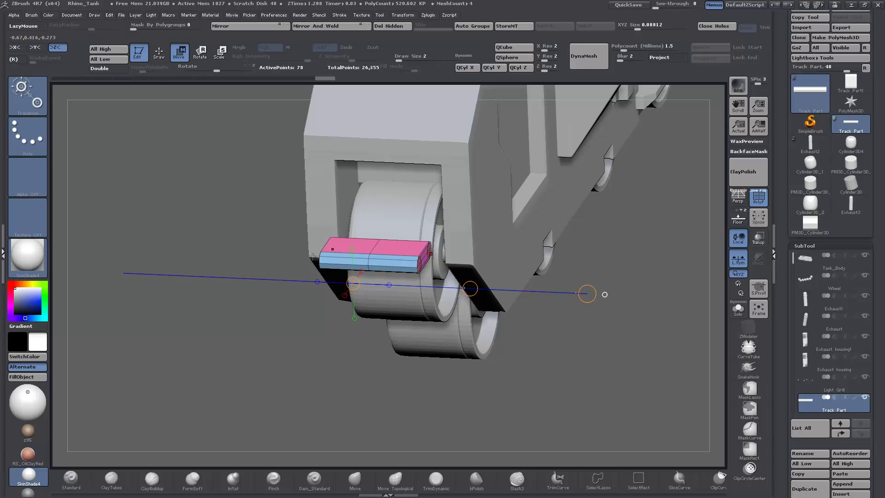
Insert two mirrored pairs of edge loops across the track part's width with the ZModeler brush
{"action": "left_click_drag", "start_coordinate": [501, 396], "coordinate": [462, 405], "text": "alt"}
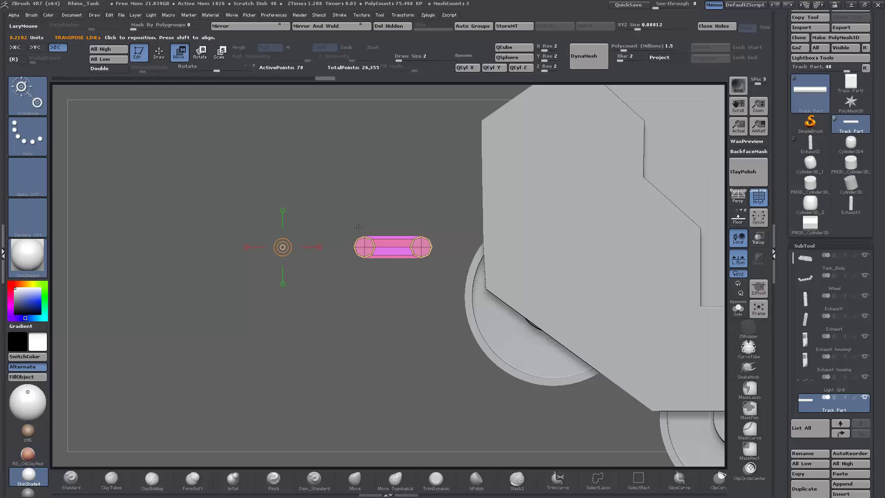
{"action": "left_click_drag", "start_coordinate": [390, 281], "coordinate": [269, 347]}
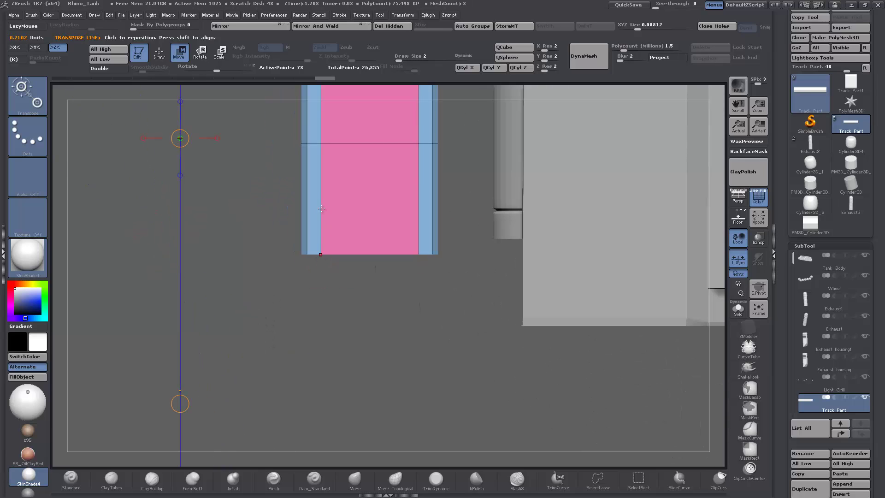
{"action": "left_click", "coordinate": [159, 52]}
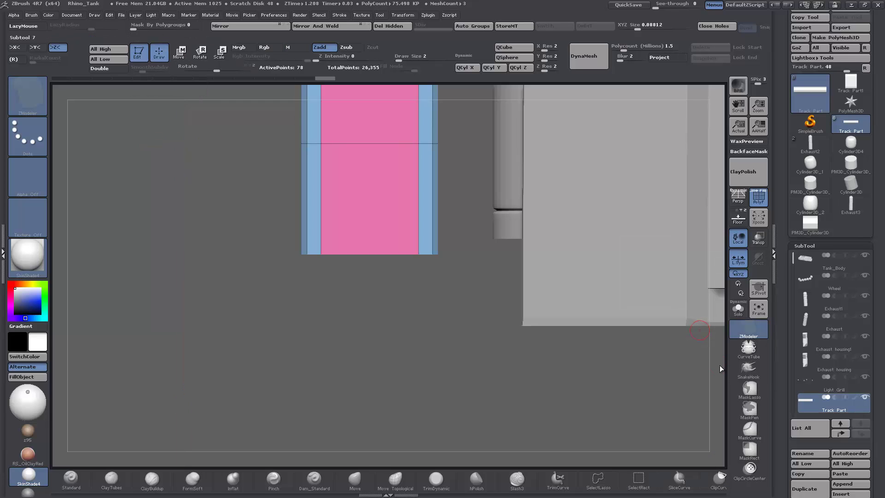
{"action": "left_click", "coordinate": [748, 329]}
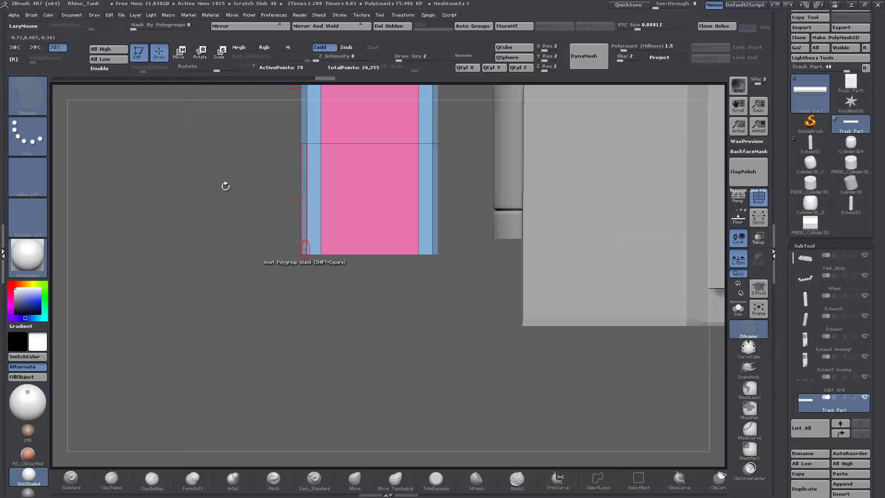
{"action": "left_click", "coordinate": [307, 211]}
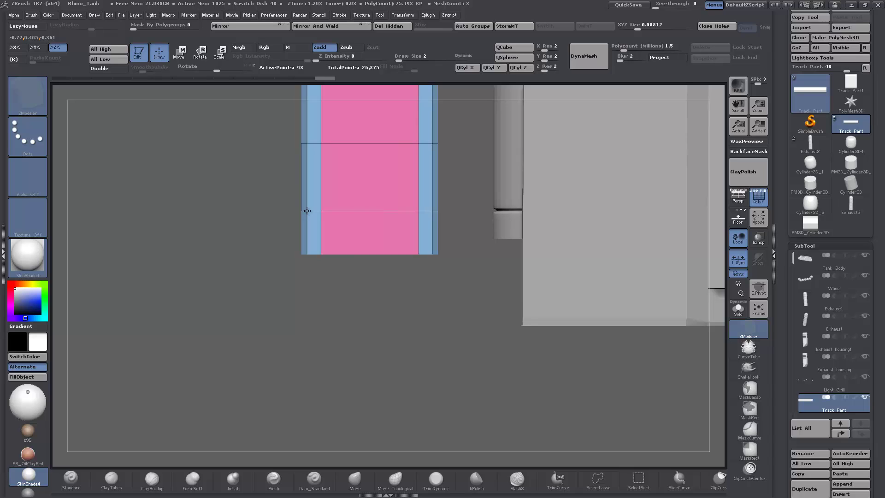
{"action": "left_click", "coordinate": [307, 169]}
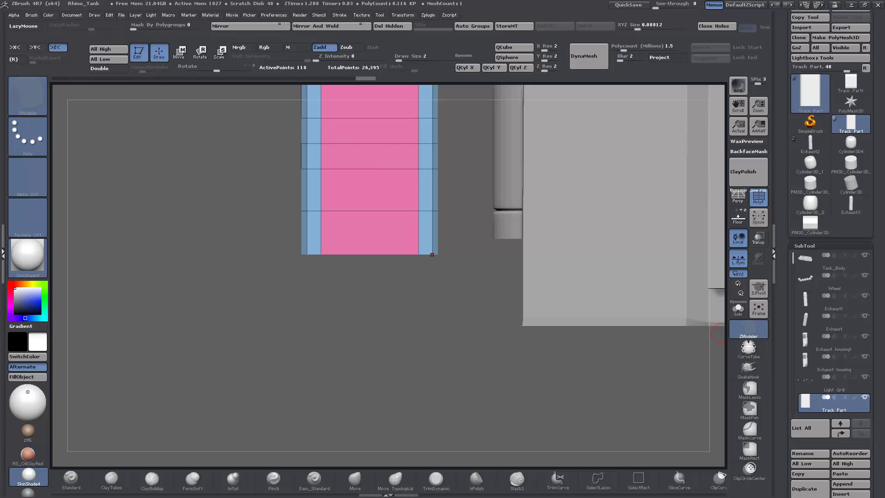
Mark the polygons between each outer and inner edge loop along the track part's outward rounded edge as a temporary polygroup
{"action": "left_click_drag", "start_coordinate": [200, 329], "coordinate": [219, 373]}
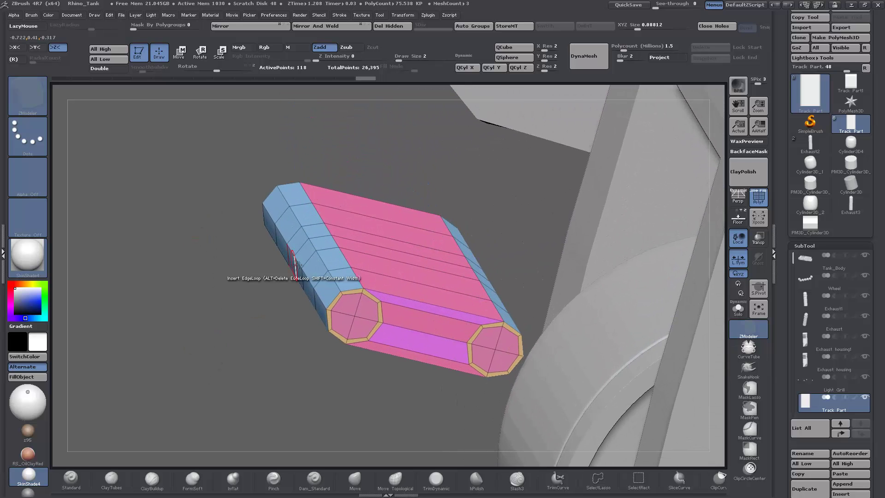
{"action": "left_click", "coordinate": [331, 260], "text": "alt"}
{"action": "left_click_drag", "start_coordinate": [213, 320], "coordinate": [217, 320]}
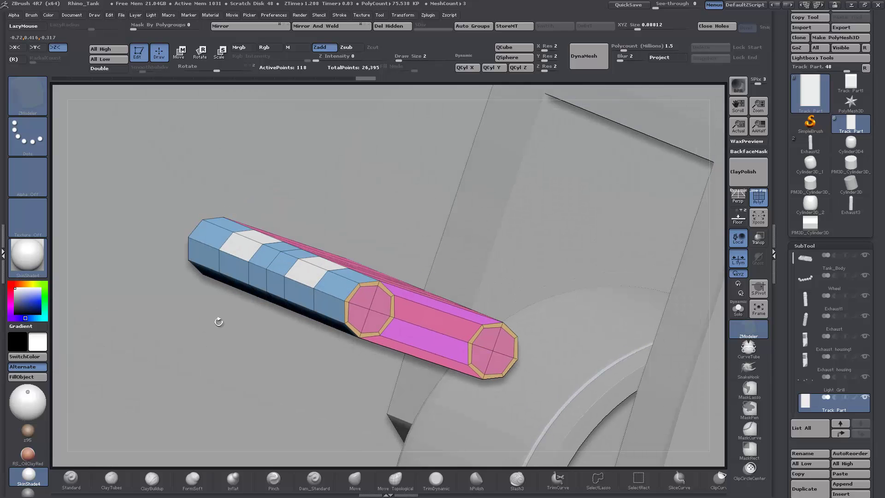
{"action": "left_click_drag", "start_coordinate": [69, 302], "coordinate": [47, 384]}
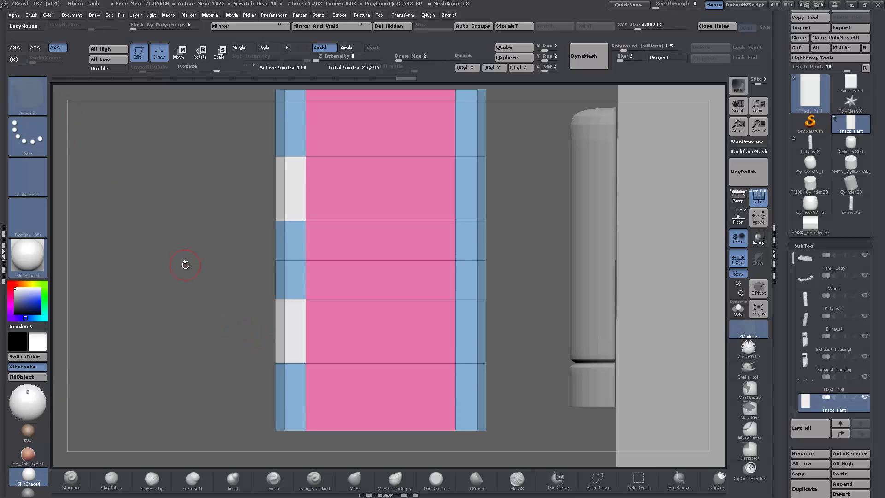
{"action": "left_click_drag", "start_coordinate": [185, 265], "coordinate": [273, 324]}
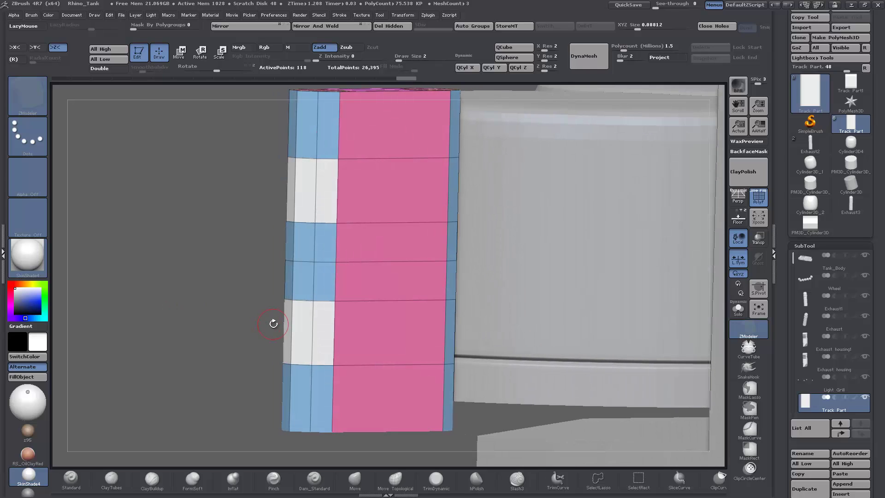
Extrude the marked polygons outward into two teeth using the QMesh polygon action with the A Single Poly target
{"action": "key", "text": "space"}
{"action": "left_click", "coordinate": [353, 147]}
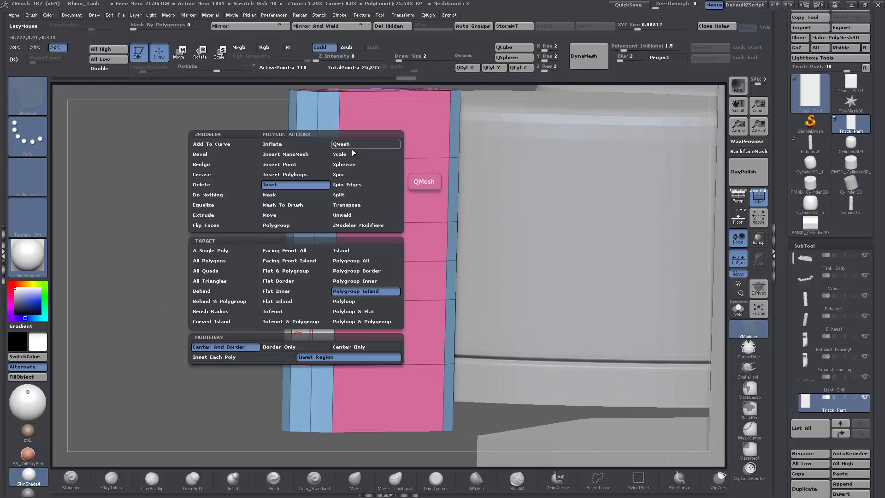
{"action": "left_click", "coordinate": [253, 252]}
{"action": "left_click_drag", "start_coordinate": [294, 326], "coordinate": [103, 304]}
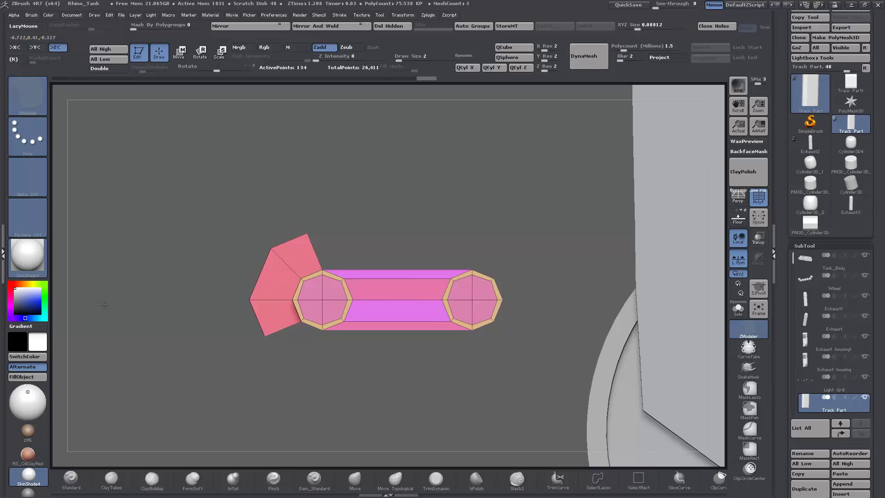
Mask the track part except the outer ends of the two teeth with MaskLasso and move those ends slightly down
{"action": "left_click", "coordinate": [186, 58]}
{"action": "left_click_drag", "start_coordinate": [282, 273], "coordinate": [147, 273]}
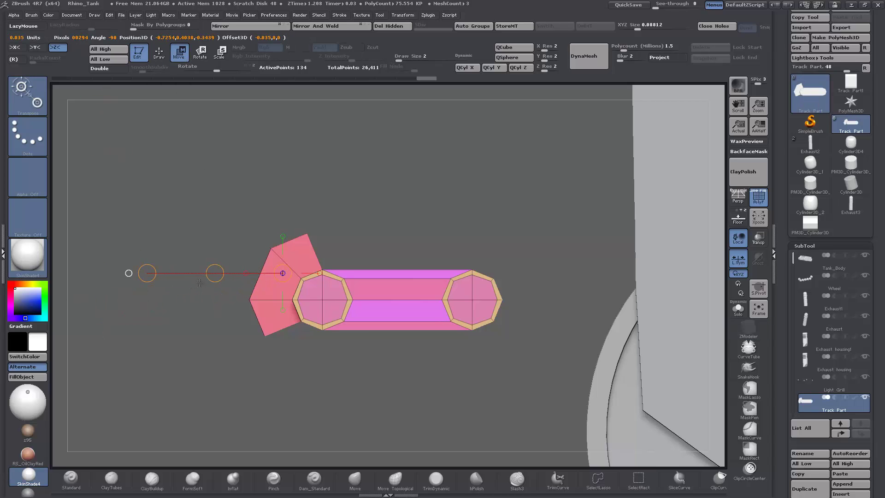
{"action": "mouse_move", "coordinate": [215, 273]}
{"action": "left_mouse_down"}
{"action": "mouse_move", "coordinate": [203, 281]}
{"action": "mouse_move", "coordinate": [214, 276]}
{"action": "left_mouse_up"}
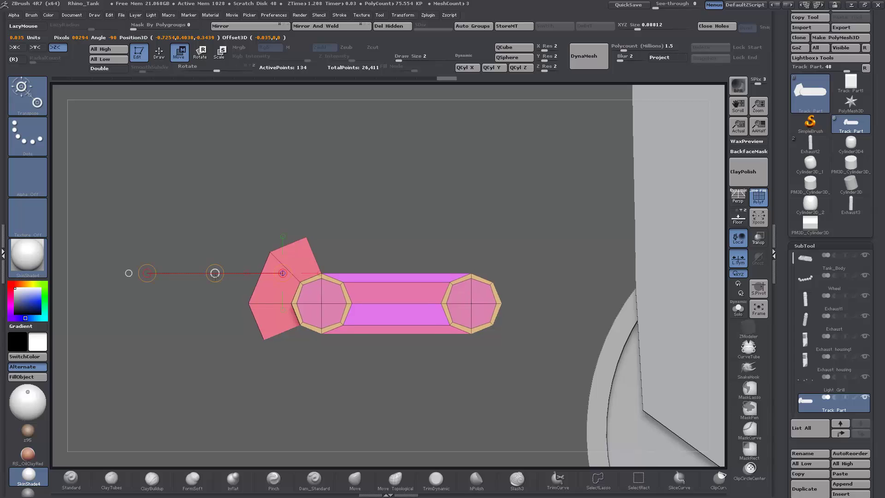
{"action": "key", "text": "ctrl+z"}
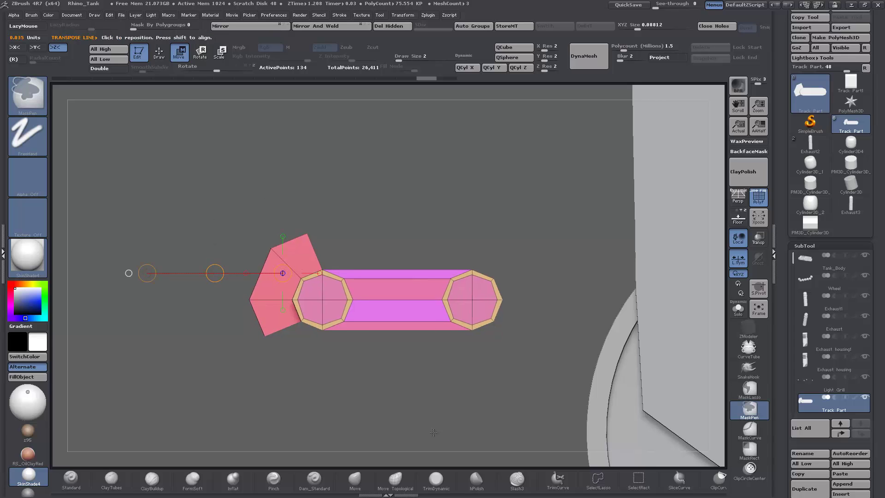
{"action": "left_click", "coordinate": [741, 390]}
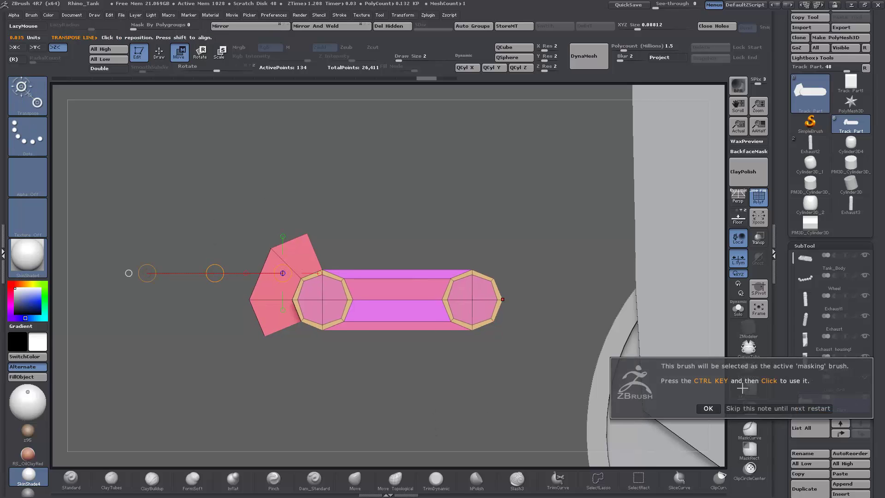
{"action": "left_click", "coordinate": [728, 407]}
{"action": "mouse_move", "coordinate": [166, 173]}
{"action": "left_mouse_down", "text": "ctrl"}
{"action": "mouse_move", "coordinate": [287, 174]}
{"action": "mouse_move", "coordinate": [320, 216]}
{"action": "mouse_move", "coordinate": [273, 271]}
{"action": "mouse_move", "coordinate": [277, 307]}
{"action": "mouse_move", "coordinate": [215, 362]}
{"action": "mouse_move", "coordinate": [194, 353]}
{"action": "left_mouse_up", "text": "ctrl"}
{"action": "left_click", "coordinate": [194, 353], "text": "ctrl"}
{"action": "left_click_drag", "start_coordinate": [215, 273], "coordinate": [212, 293]}
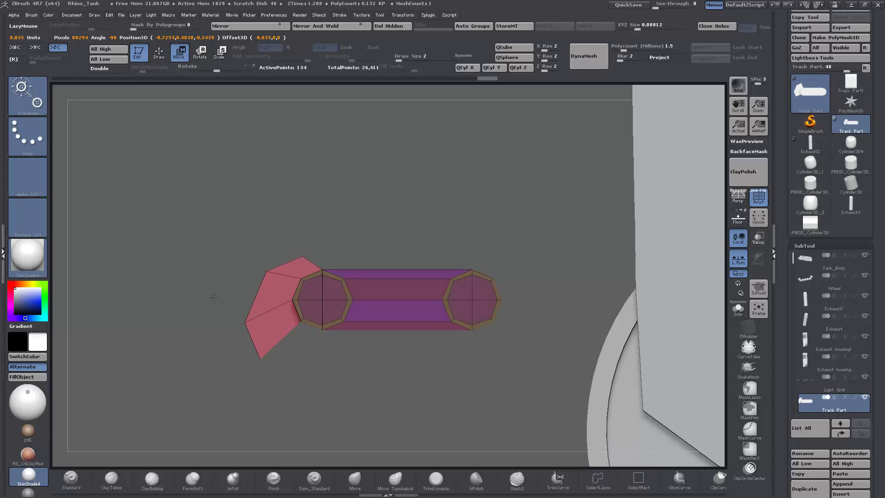
Undo the move of the tooth ends and the extrusion of the two teeth on the track part
{"action": "left_click_drag", "start_coordinate": [213, 296], "coordinate": [213, 296]}
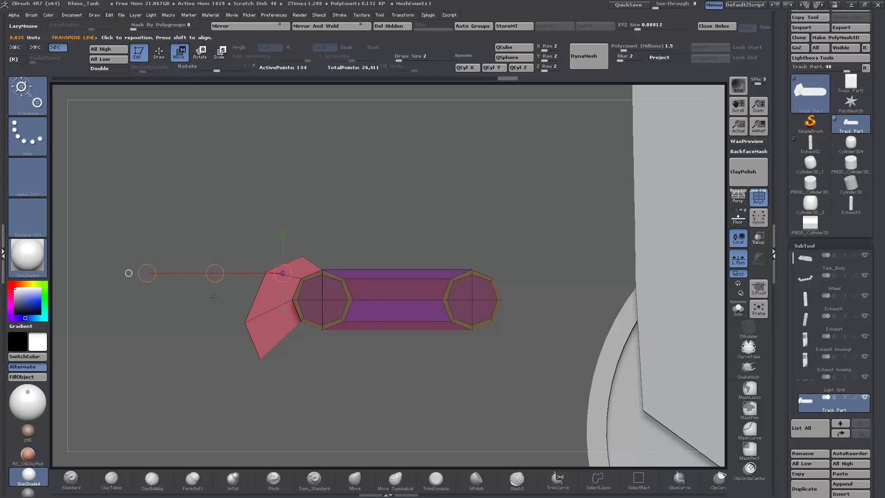
{"action": "left_click", "coordinate": [213, 295], "text": "ctrl"}
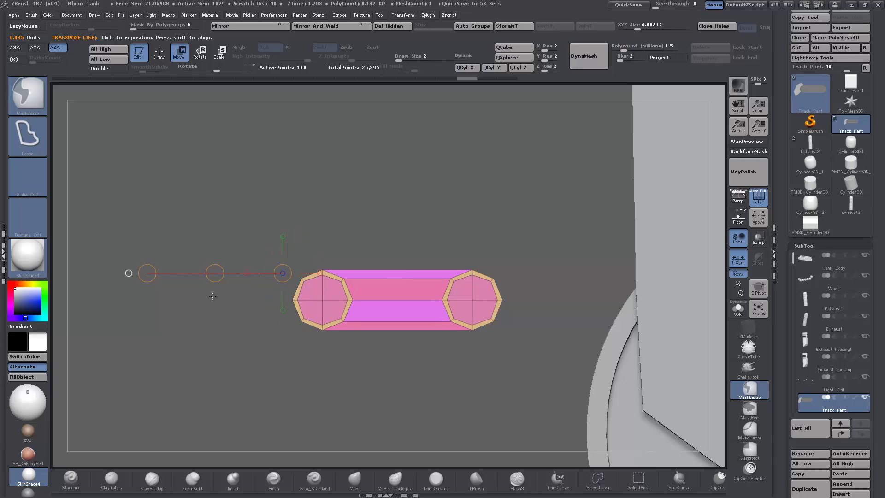
{"action": "left_click_drag", "start_coordinate": [234, 343], "coordinate": [276, 348]}
{"action": "left_click_drag", "start_coordinate": [332, 259], "coordinate": [217, 259]}
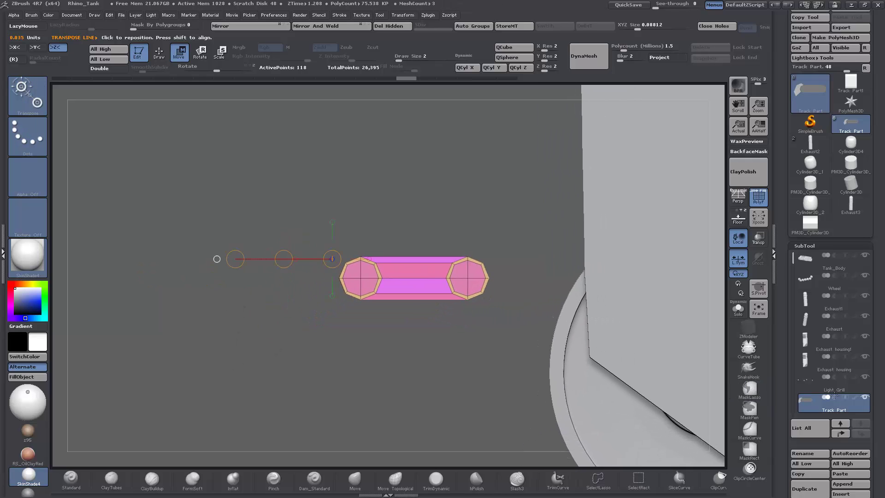
With the ZModeler brush, mark the two bands of polygons for the teeth on the track part's outward rounded edge as a temporary polygroup
{"action": "key", "text": "b"}
{"action": "key", "text": "z"}
{"action": "key", "text": "m"}
{"action": "mouse_move", "coordinate": [134, 265]}
{"action": "left_mouse_down"}
{"action": "mouse_move", "coordinate": [192, 318]}
{"action": "mouse_move", "coordinate": [277, 252]}
{"action": "left_mouse_up"}
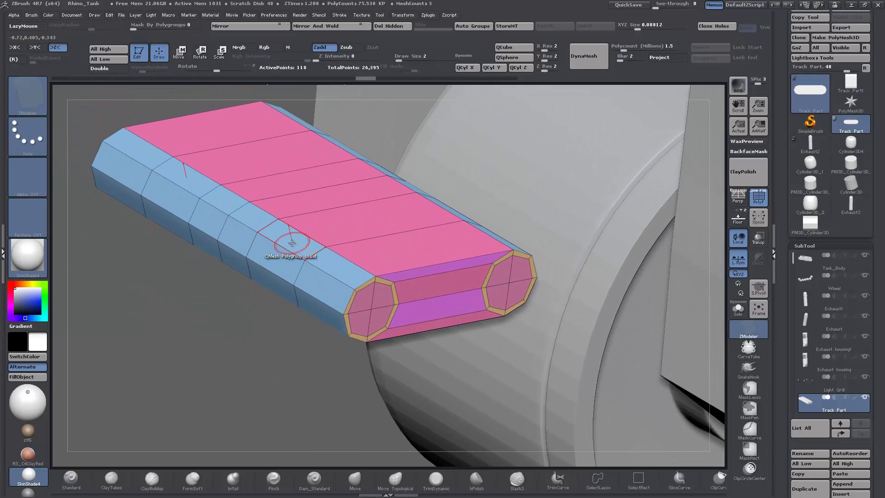
{"action": "left_click", "coordinate": [295, 242]}
{"action": "left_click_drag", "start_coordinate": [258, 322], "coordinate": [210, 277]}
{"action": "mouse_move", "coordinate": [277, 305]}
{"action": "left_mouse_down"}
{"action": "mouse_move", "coordinate": [262, 295]}
{"action": "mouse_move", "coordinate": [271, 289]}
{"action": "left_mouse_up"}
Inset the marked tooth polygons slightly using the Inset polygon action with the A Single Poly target
{"action": "key", "text": "space"}
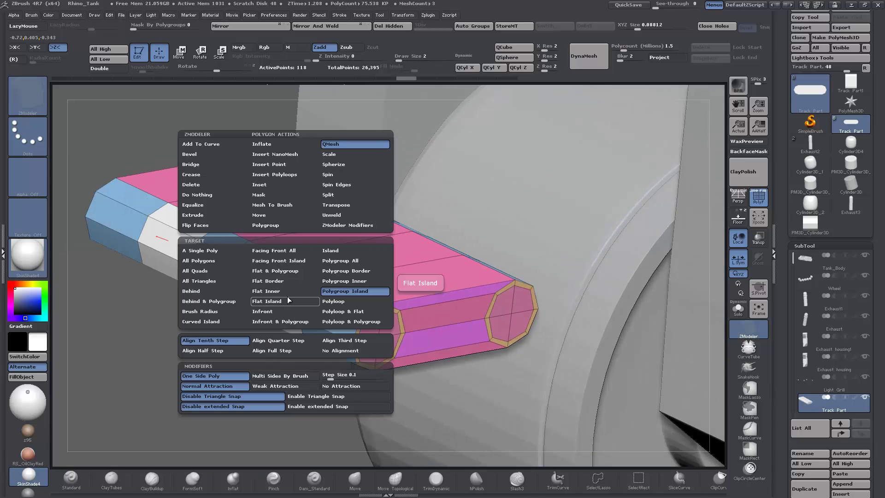
{"action": "left_click", "coordinate": [278, 187]}
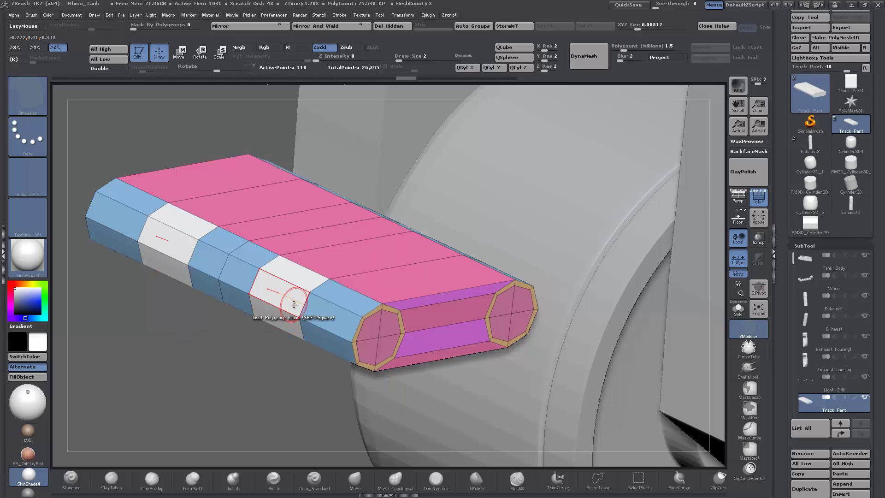
{"action": "key", "text": "space"}
{"action": "left_click", "coordinate": [213, 246]}
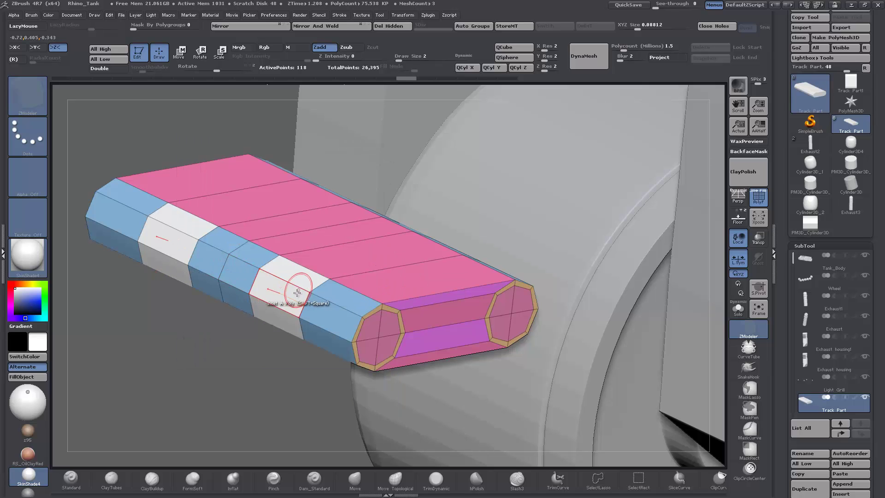
{"action": "left_click", "coordinate": [293, 295]}
{"action": "left_click_drag", "start_coordinate": [293, 295], "coordinate": [291, 291]}
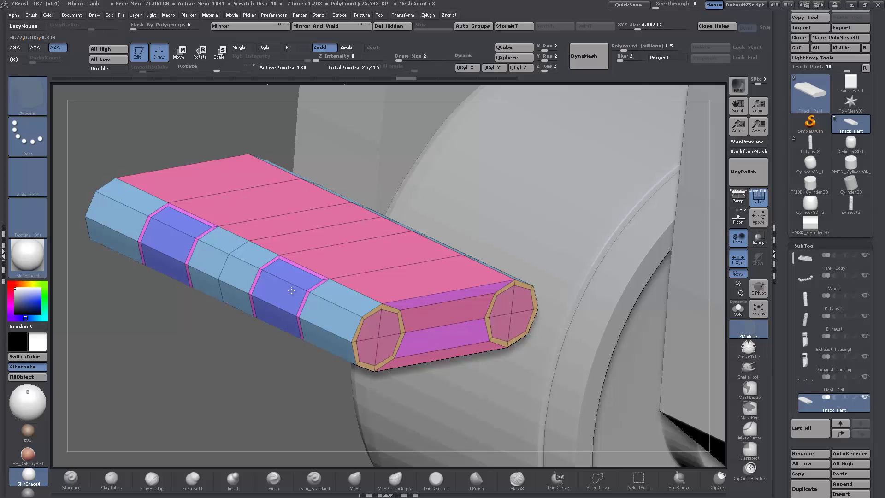
Extrude the two inset areas outward into teeth using the QMesh polygon action with the Polygroup Island target
{"action": "key", "text": "space"}
{"action": "left_click", "coordinate": [338, 145]}
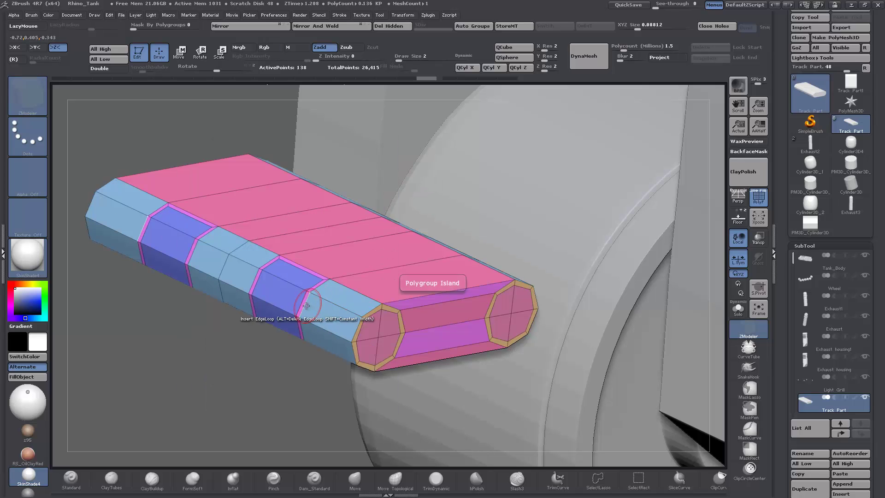
{"action": "left_click_drag", "start_coordinate": [287, 300], "coordinate": [241, 250]}
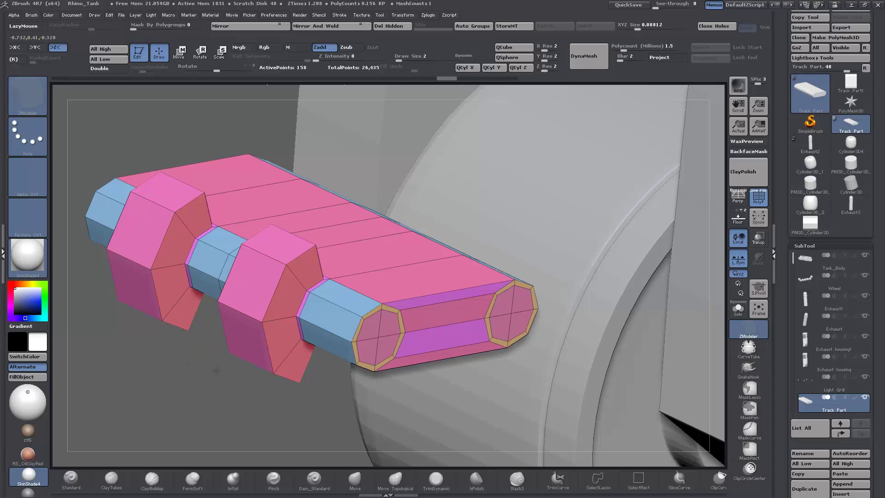
In side view, mask all but the upper points of the teeth and move them down level with the track part's upper face
{"action": "left_click_drag", "start_coordinate": [191, 361], "coordinate": [194, 353], "text": "shift"}
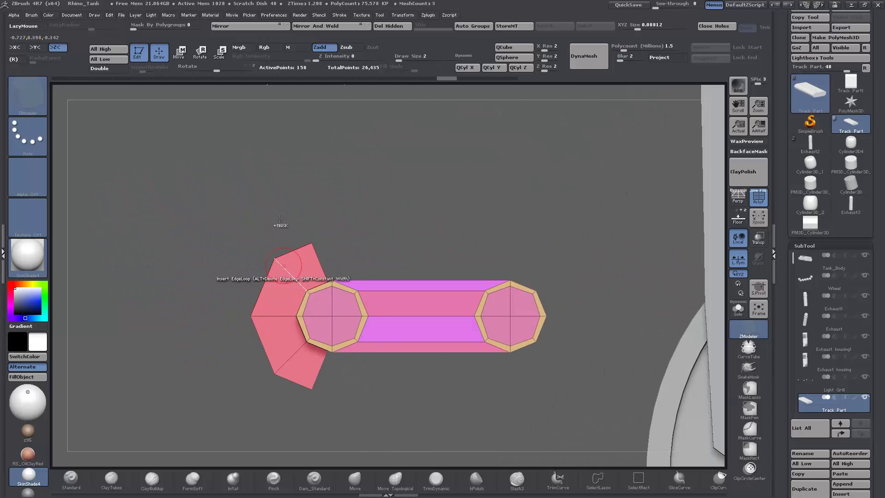
{"action": "mouse_move", "coordinate": [231, 193]}
{"action": "left_mouse_down", "text": "ctrl"}
{"action": "mouse_move", "coordinate": [305, 224]}
{"action": "mouse_move", "coordinate": [336, 257]}
{"action": "mouse_move", "coordinate": [192, 277]}
{"action": "mouse_move", "coordinate": [187, 265]}
{"action": "left_mouse_up", "text": "ctrl"}
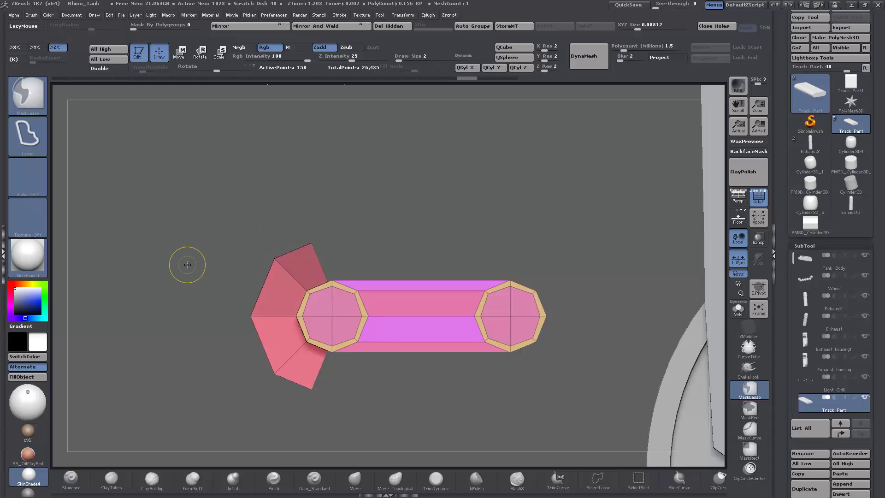
{"action": "left_click", "coordinate": [178, 51]}
{"action": "left_click_drag", "start_coordinate": [284, 283], "coordinate": [105, 284]}
{"action": "left_click", "coordinate": [233, 188], "text": "ctrl"}
{"action": "mouse_move", "coordinate": [204, 284]}
{"action": "left_mouse_down"}
{"action": "mouse_move", "coordinate": [166, 319]}
{"action": "mouse_move", "coordinate": [171, 326]}
{"action": "left_mouse_up"}
Mask all but the lower points of the teeth and move them up level with the track part's lower face
{"action": "mouse_move", "coordinate": [186, 385]}
{"action": "left_mouse_down", "text": "ctrl"}
{"action": "mouse_move", "coordinate": [202, 408]}
{"action": "mouse_move", "coordinate": [336, 383]}
{"action": "mouse_move", "coordinate": [320, 367]}
{"action": "mouse_move", "coordinate": [220, 364]}
{"action": "left_mouse_up", "text": "ctrl"}
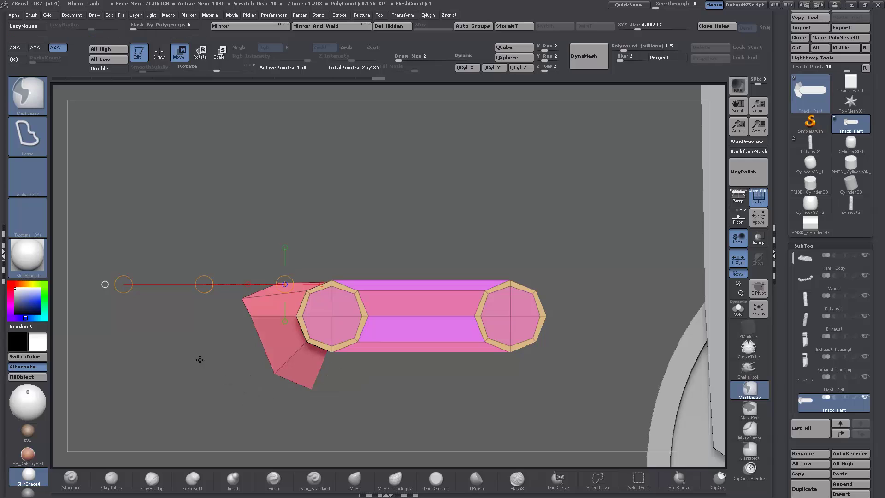
{"action": "left_click", "coordinate": [221, 365], "text": "ctrl"}
{"action": "left_click_drag", "start_coordinate": [204, 284], "coordinate": [164, 243]}
{"action": "left_click", "coordinate": [188, 386], "text": "ctrl"}
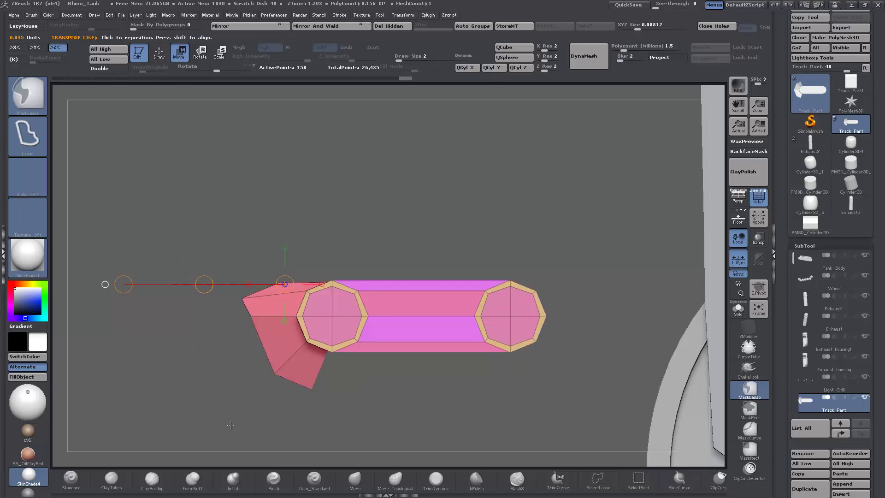
{"action": "mouse_move", "coordinate": [221, 417]}
{"action": "left_mouse_down", "text": "ctrl"}
{"action": "mouse_move", "coordinate": [364, 426]}
{"action": "mouse_move", "coordinate": [226, 353]}
{"action": "mouse_move", "coordinate": [187, 357]}
{"action": "left_mouse_up", "text": "ctrl"}
{"action": "left_click", "coordinate": [187, 357], "text": "ctrl"}
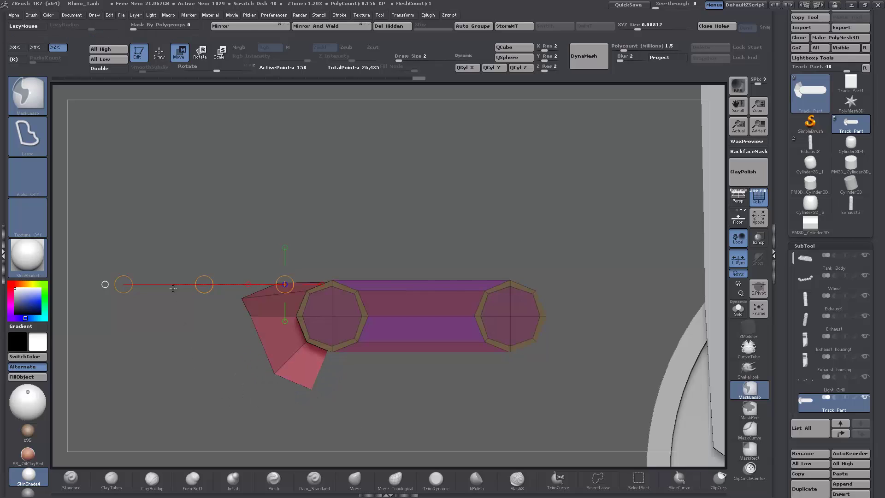
{"action": "left_click_drag", "start_coordinate": [201, 283], "coordinate": [168, 247]}
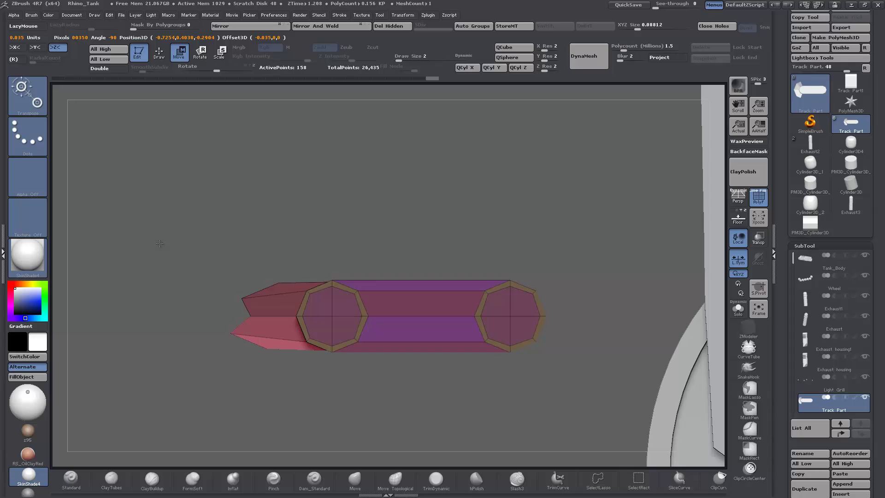
Isolate the middle points of the teeth with a mask, move them outward to flatten the tooth fronts, and clear the mask
{"action": "left_click_drag", "start_coordinate": [285, 285], "coordinate": [124, 284]}
{"action": "left_click", "coordinate": [188, 325], "text": "ctrl"}
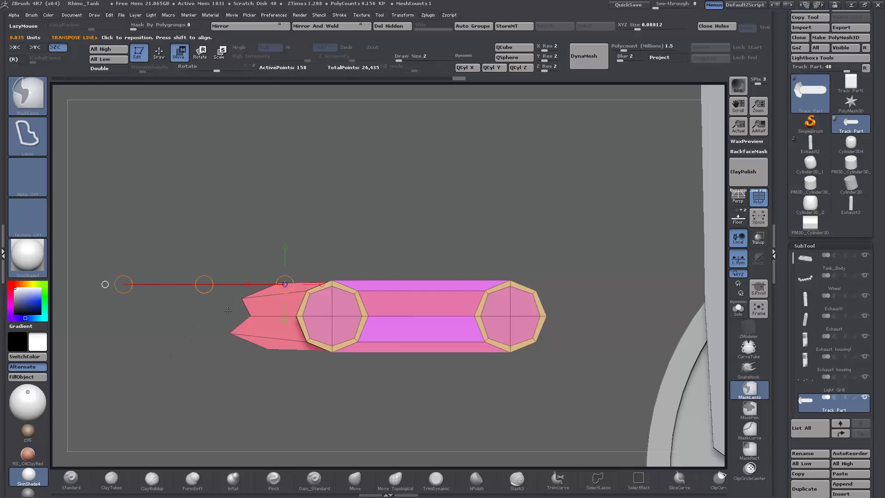
{"action": "left_click_drag", "start_coordinate": [219, 316], "coordinate": [218, 316], "text": "ctrl"}
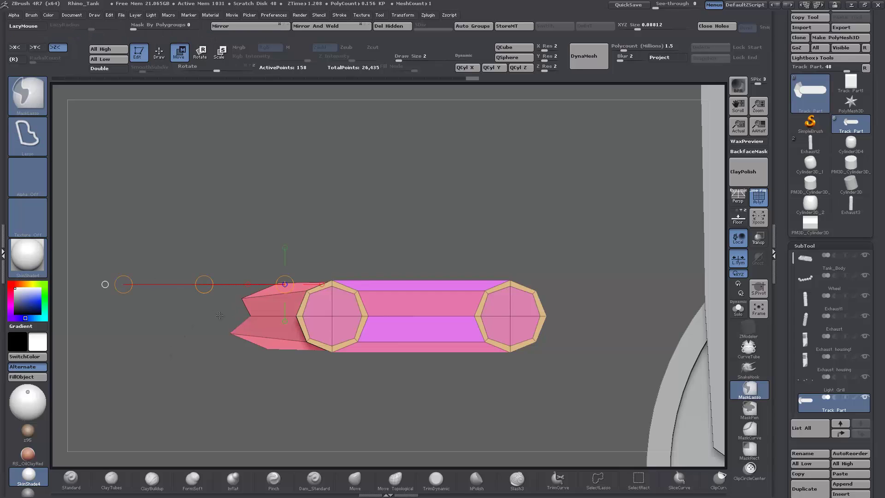
{"action": "left_click", "coordinate": [184, 320], "text": "ctrl"}
{"action": "left_click_drag", "start_coordinate": [205, 284], "coordinate": [198, 285]}
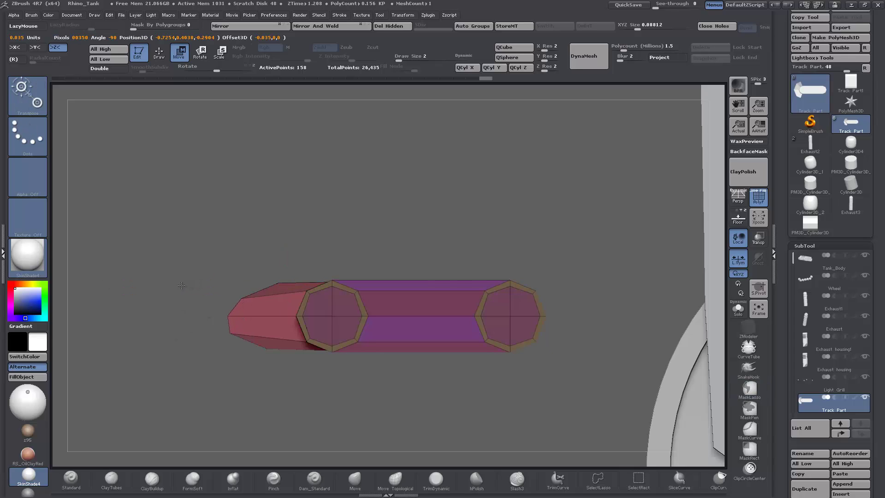
{"action": "mouse_move", "coordinate": [184, 285]}
{"action": "left_mouse_down"}
{"action": "mouse_move", "coordinate": [184, 295]}
{"action": "mouse_move", "coordinate": [167, 246]}
{"action": "left_mouse_up"}
{"action": "left_click", "coordinate": [185, 305], "text": "ctrl"}
{"action": "left_click", "coordinate": [214, 260], "text": "ctrl"}
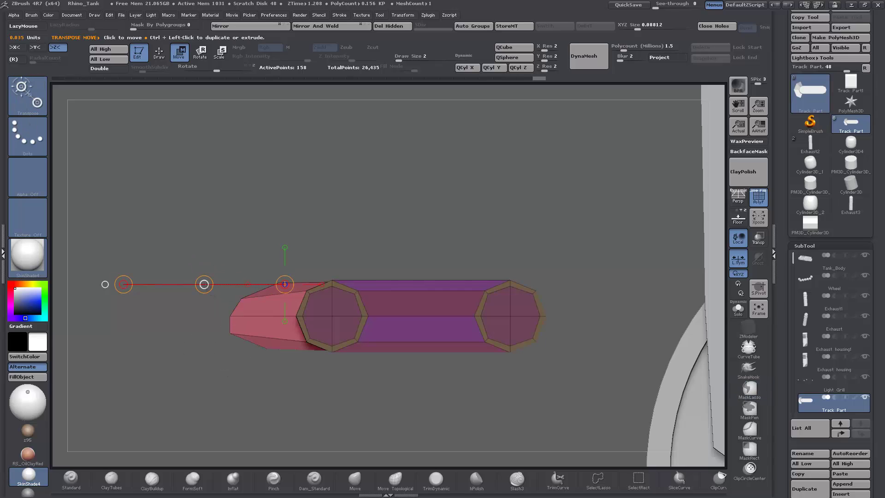
{"action": "left_click_drag", "start_coordinate": [205, 285], "coordinate": [203, 358]}
{"action": "left_click", "coordinate": [203, 406], "text": "ctrl"}
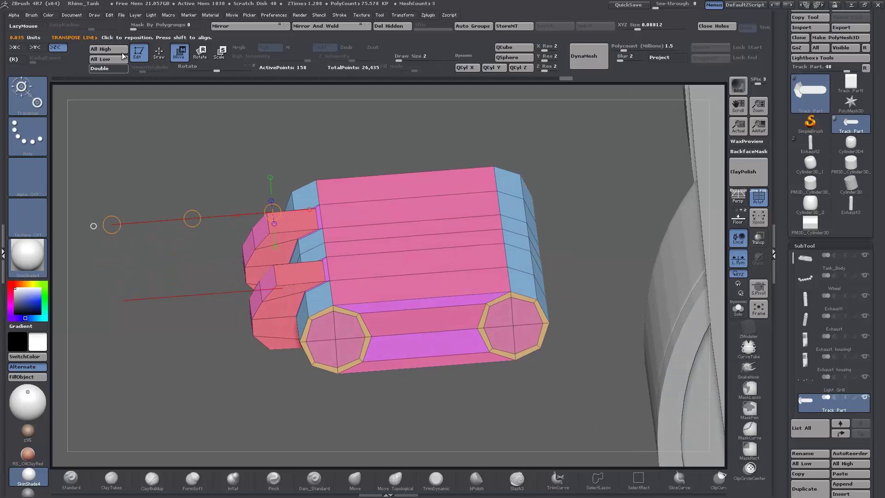
Slide the upper front edges of the teeth back toward the track part's body with the Slide edge action, switching its target to Edge
{"action": "left_click", "coordinate": [159, 51]}
{"action": "key", "text": "space"}
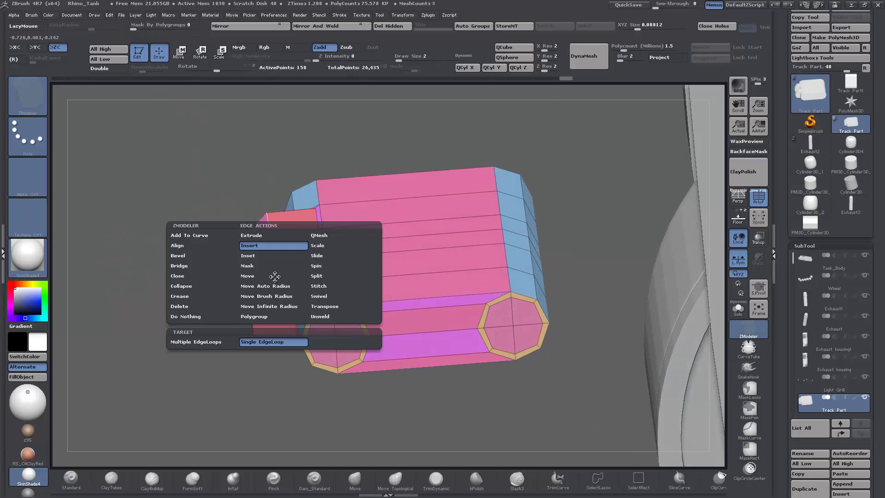
{"action": "left_click", "coordinate": [317, 255]}
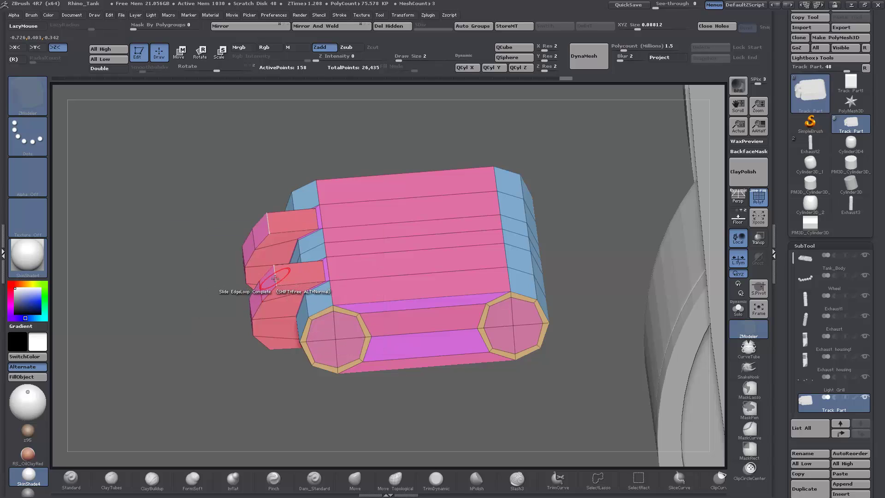
{"action": "left_click_drag", "start_coordinate": [276, 278], "coordinate": [290, 276]}
{"action": "key", "text": "space"}
{"action": "left_click", "coordinate": [212, 336]}
{"action": "right_click_drag", "start_coordinate": [294, 276], "coordinate": [170, 301]}
Preview the track part with dynamic subdivision, switch the preview off, and examine the tooth shapes from several angles
{"action": "key", "text": "d"}
{"action": "key", "text": "shift+d"}
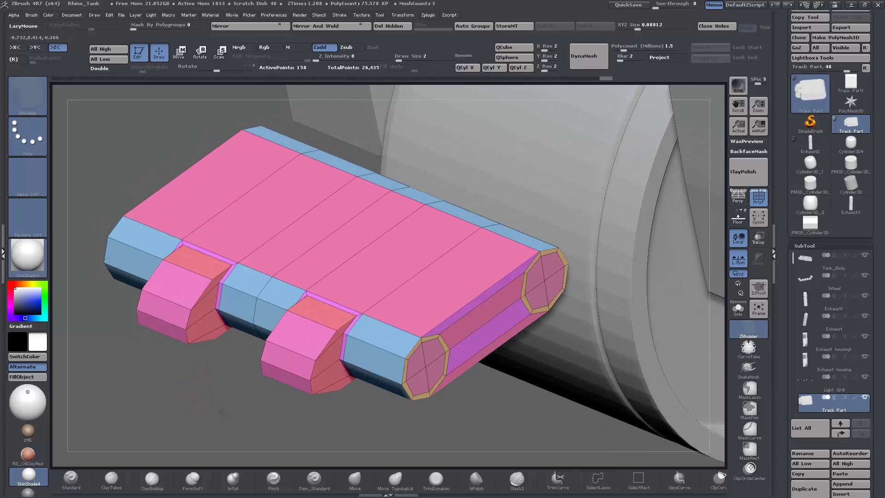
{"action": "right_click_drag", "start_coordinate": [221, 410], "coordinate": [210, 405]}
{"action": "key", "text": "space"}
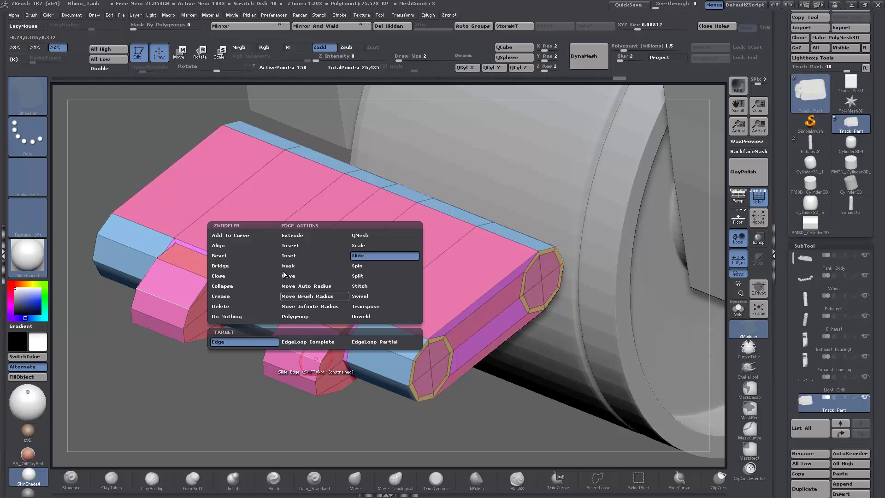
{"action": "left_click", "coordinate": [290, 255]}
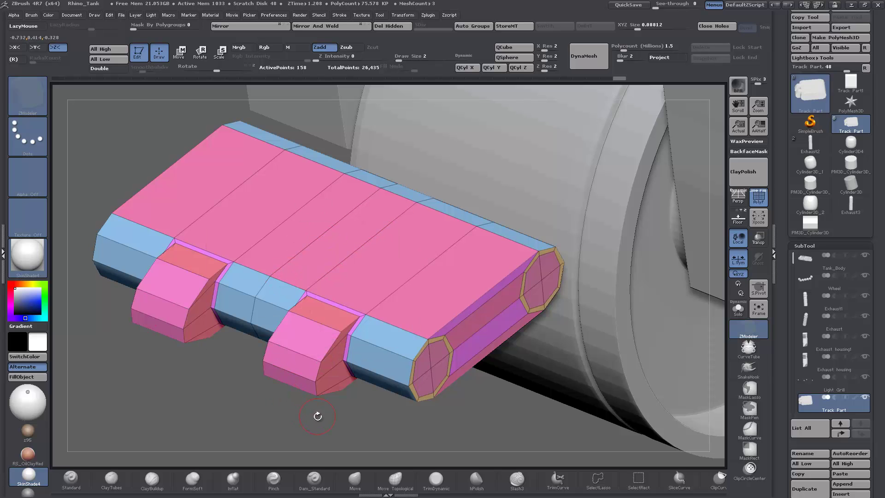
{"action": "left_click_drag", "start_coordinate": [316, 414], "coordinate": [318, 436]}
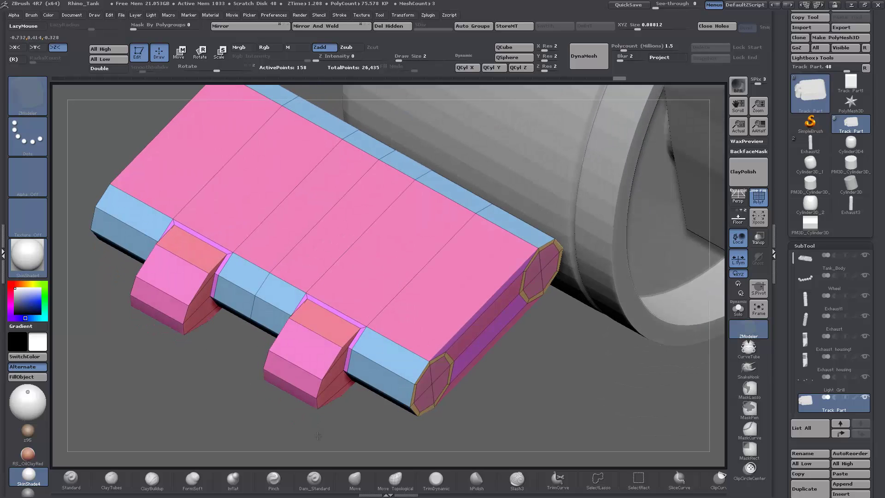
{"action": "left_click_drag", "start_coordinate": [232, 419], "coordinate": [228, 378], "text": "alt"}
{"action": "left_click_drag", "start_coordinate": [154, 278], "coordinate": [139, 310]}
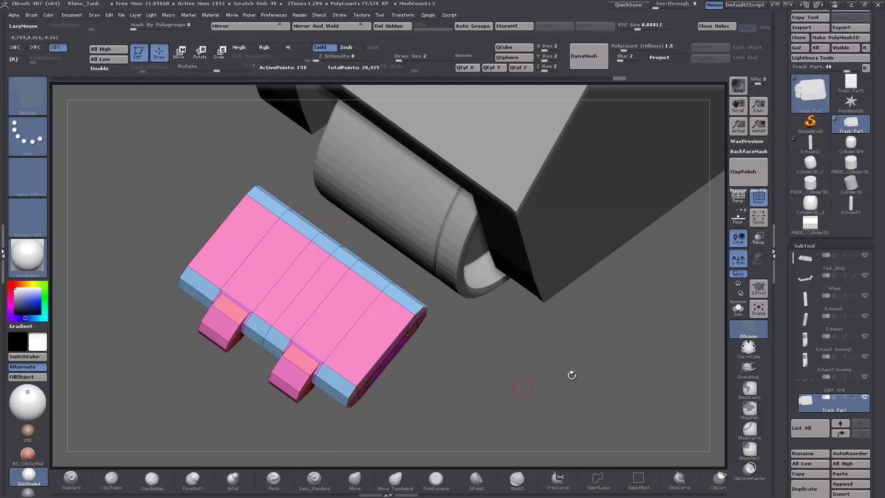
Isolate the track part with Solo and mark the end and centre polygons along its toothless rounded edge as a temporary polygroup
{"action": "left_click", "coordinate": [738, 310]}
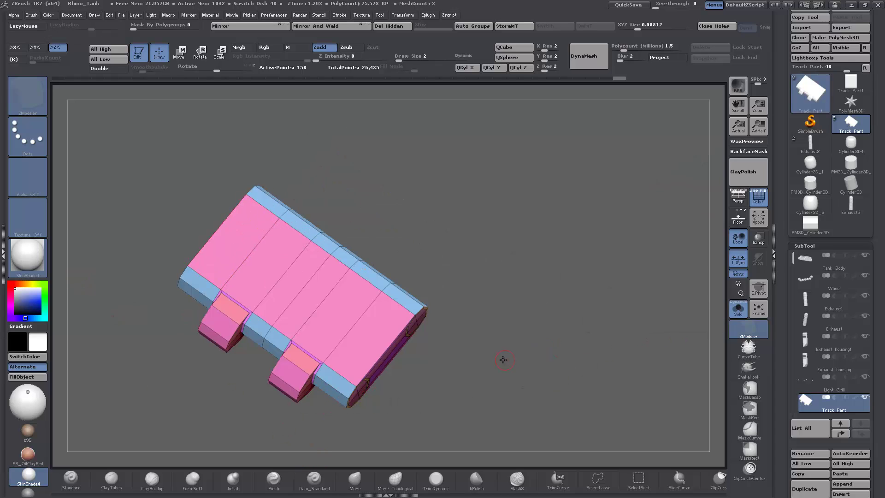
{"action": "left_click_drag", "start_coordinate": [504, 357], "coordinate": [511, 321]}
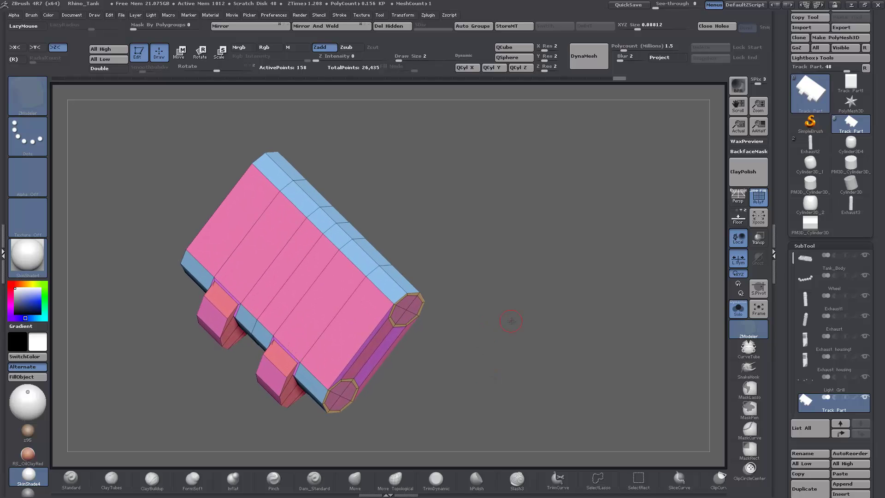
{"action": "left_click_drag", "start_coordinate": [573, 306], "coordinate": [379, 285]}
{"action": "left_click", "coordinate": [374, 282]}
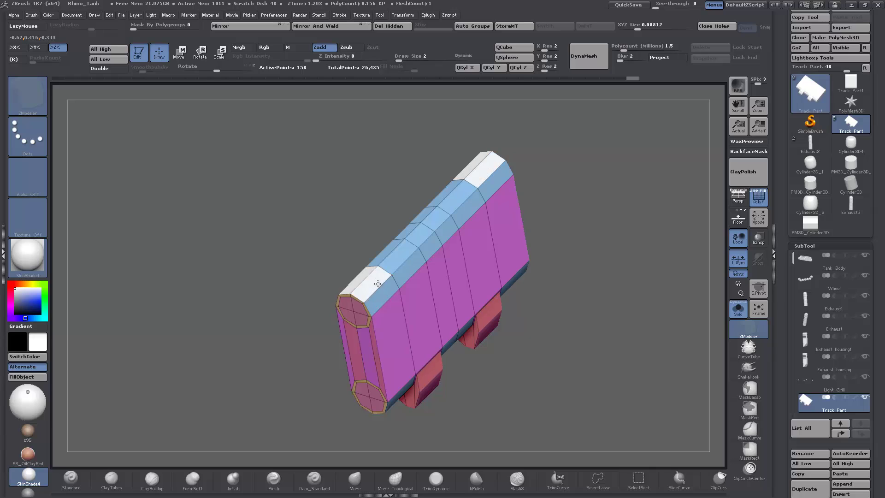
{"action": "left_click", "coordinate": [442, 230]}
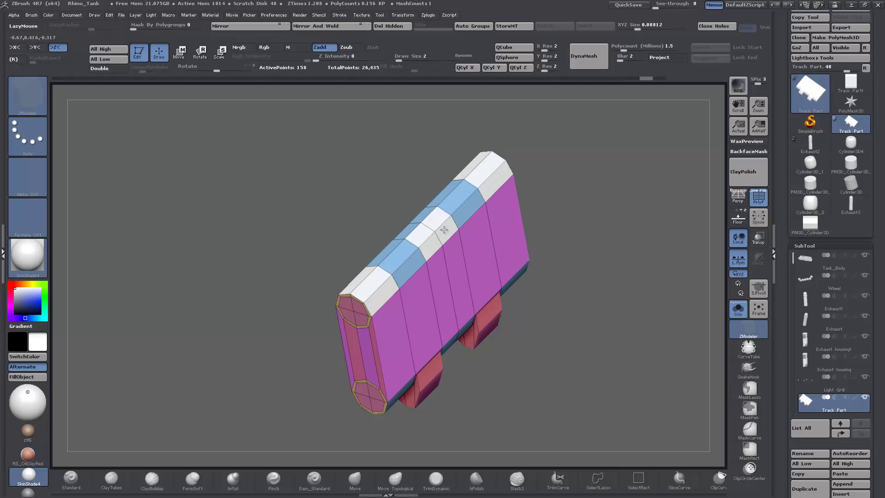
{"action": "left_click_drag", "start_coordinate": [291, 224], "coordinate": [305, 256]}
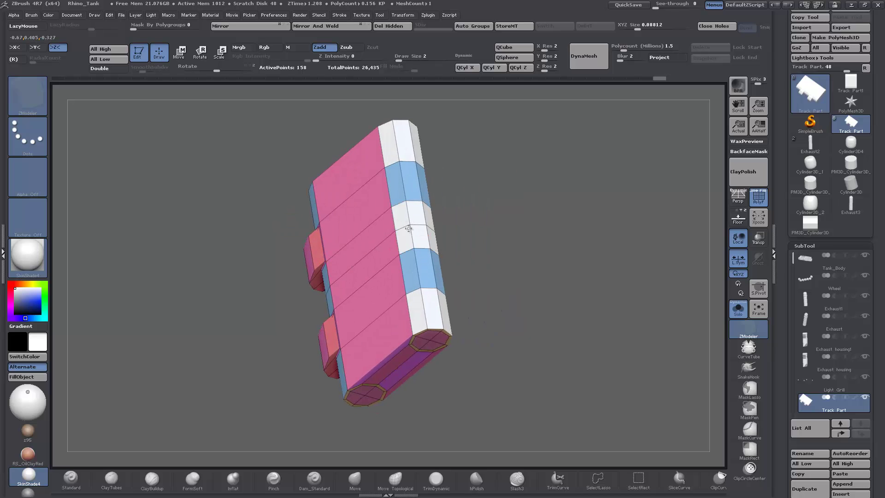
{"action": "left_click_drag", "start_coordinate": [505, 241], "coordinate": [451, 281]}
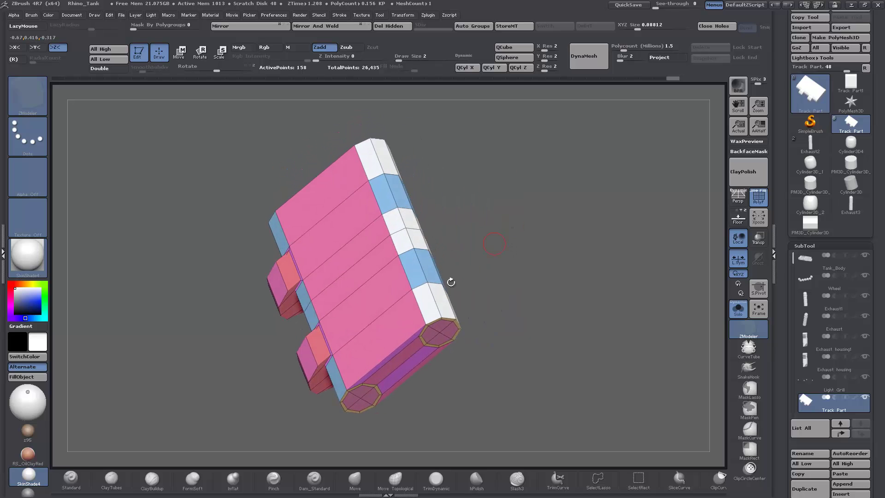
Inset the marked polygons along the track part's toothless rounded edge slightly with the Inset action on A Single Poly and Inset Region
{"action": "key", "text": "space"}
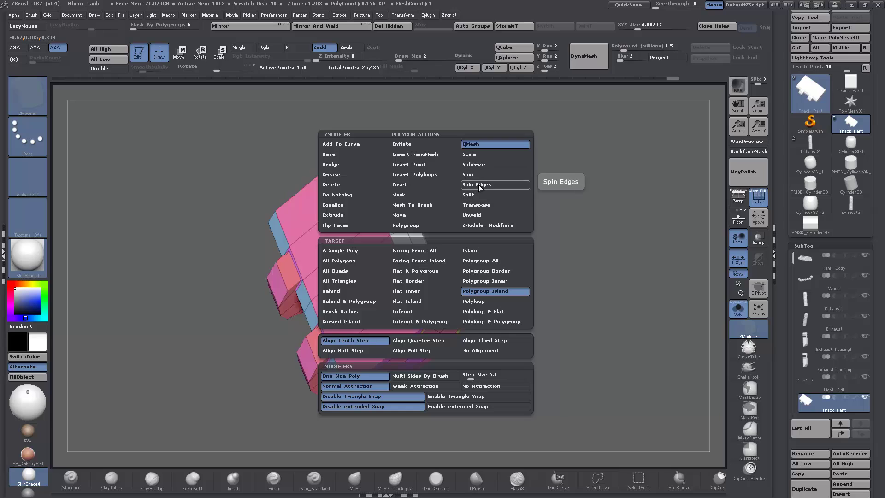
{"action": "left_click", "coordinate": [401, 187]}
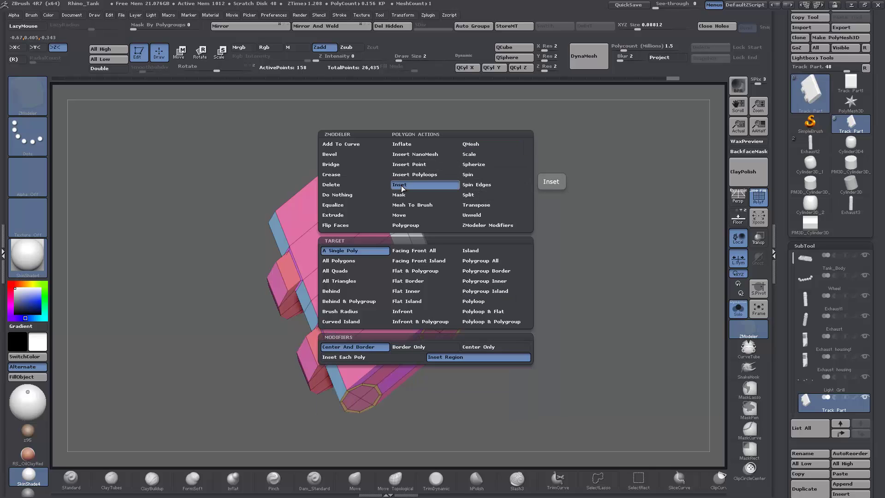
{"action": "left_click_drag", "start_coordinate": [425, 297], "coordinate": [425, 296]}
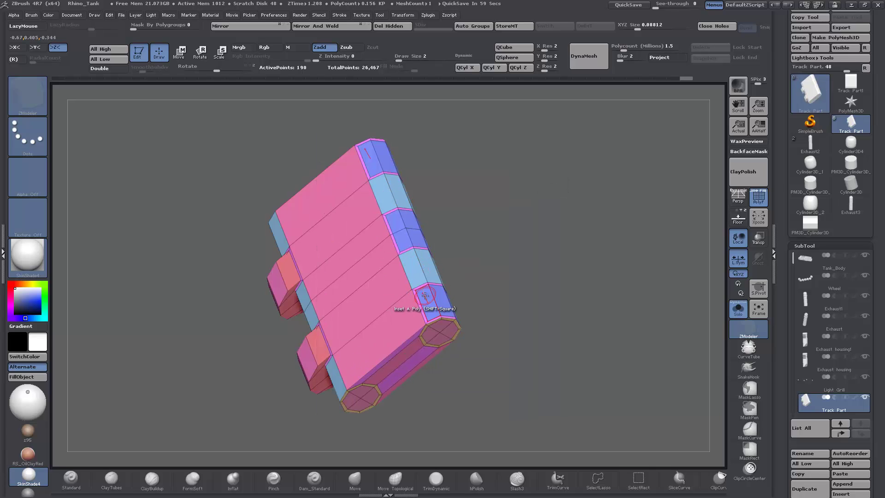
Extrude the two end polygon areas and the centre one outward into teeth with QMesh targeting Polygroup Island
{"action": "left_click_drag", "start_coordinate": [539, 263], "coordinate": [533, 279]}
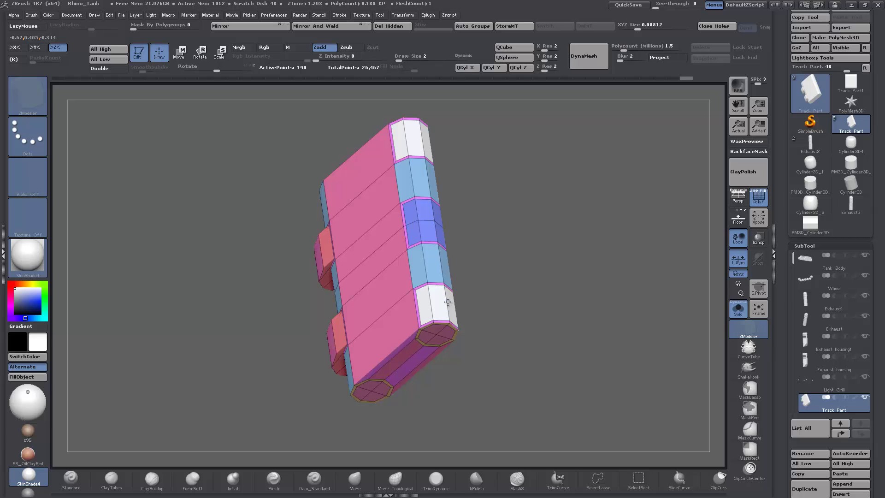
{"action": "key", "text": "ctrl"}
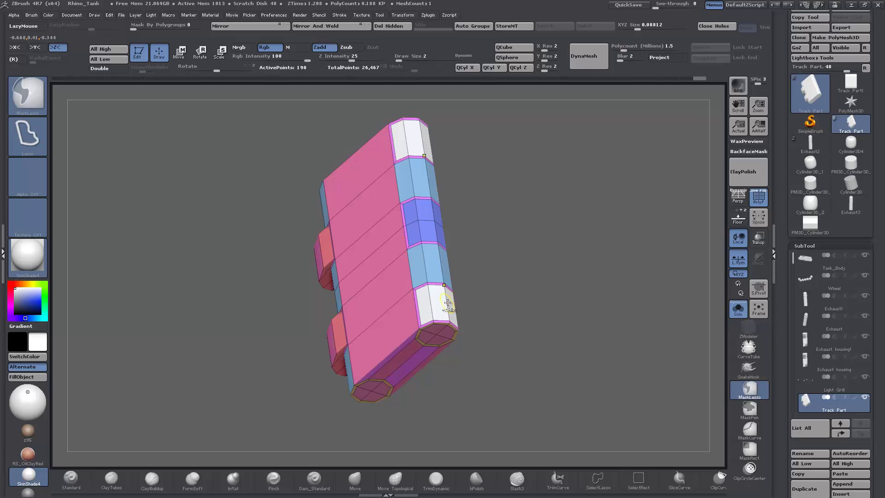
{"action": "key", "text": "space"}
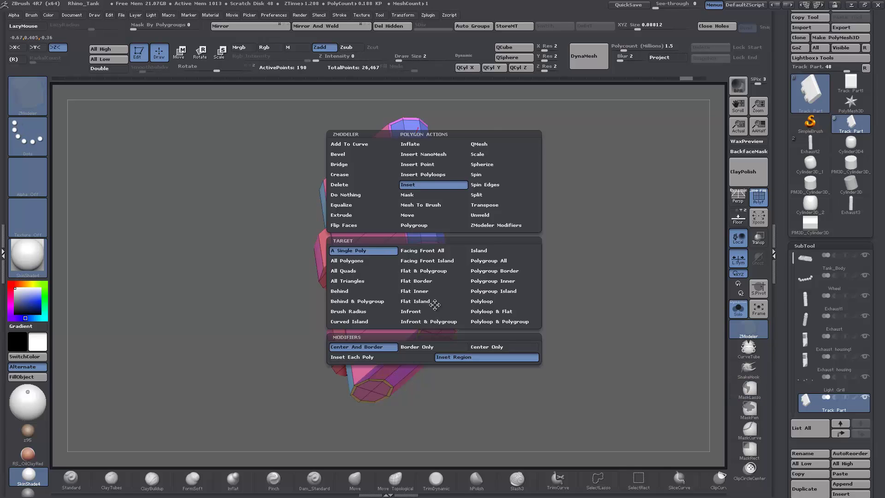
{"action": "left_click", "coordinate": [486, 144]}
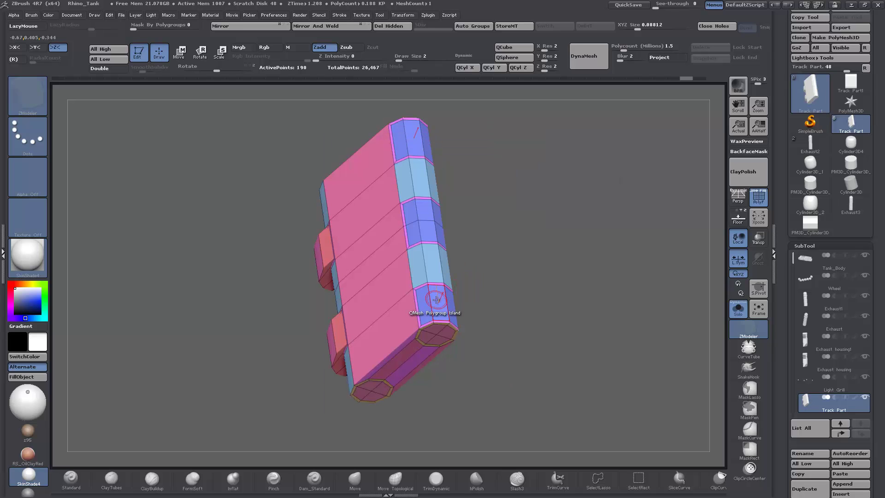
{"action": "left_click_drag", "start_coordinate": [436, 300], "coordinate": [456, 286]}
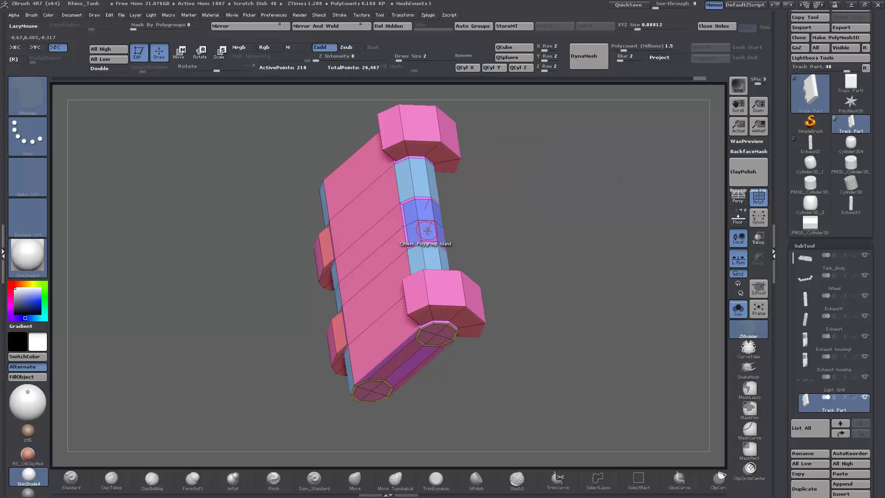
{"action": "mouse_move", "coordinate": [453, 254]}
{"action": "left_mouse_down"}
{"action": "mouse_move", "coordinate": [577, 331]}
{"action": "mouse_move", "coordinate": [560, 331]}
{"action": "mouse_move", "coordinate": [606, 300]}
{"action": "left_mouse_up"}
In side view, isolate the new teeth's flared upper points with a mask, move them level with the part's upper surface, and clear the mask
{"action": "mouse_move", "coordinate": [523, 368]}
{"action": "left_mouse_down"}
{"action": "mouse_move", "coordinate": [521, 257]}
{"action": "mouse_move", "coordinate": [538, 297]}
{"action": "mouse_move", "coordinate": [491, 326]}
{"action": "left_mouse_up"}
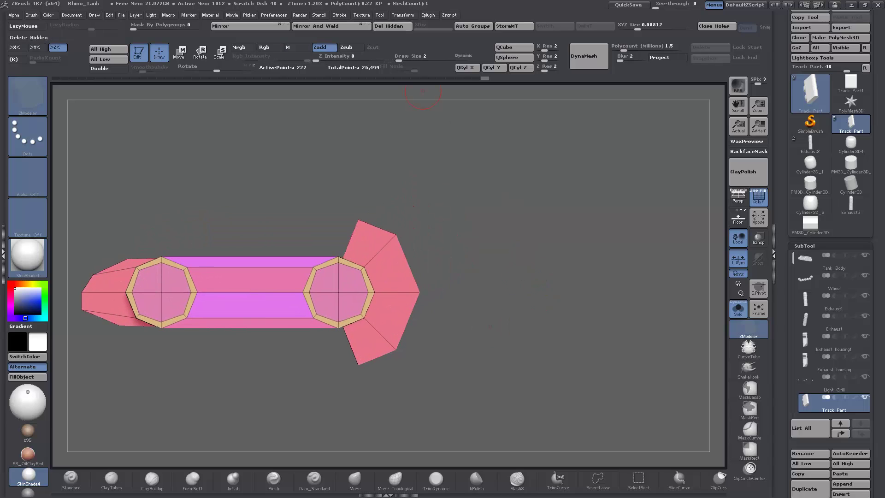
{"action": "left_click", "coordinate": [179, 52]}
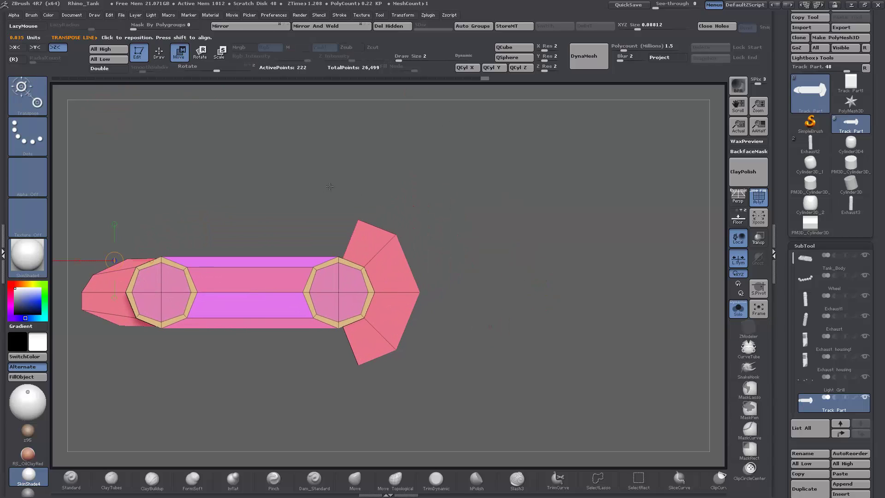
{"action": "mouse_move", "coordinate": [355, 185]}
{"action": "left_mouse_down", "text": "ctrl"}
{"action": "mouse_move", "coordinate": [344, 217]}
{"action": "mouse_move", "coordinate": [428, 244]}
{"action": "mouse_move", "coordinate": [355, 187]}
{"action": "left_mouse_up", "text": "ctrl"}
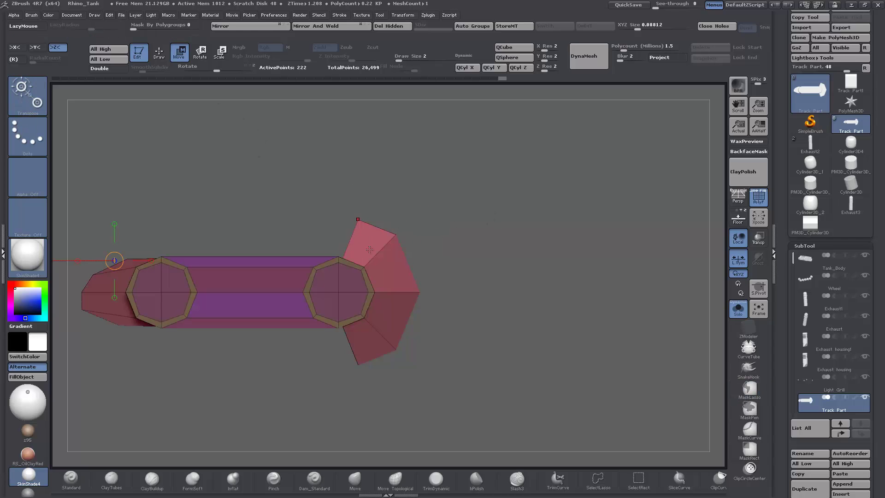
{"action": "left_click_drag", "start_coordinate": [378, 256], "coordinate": [523, 256], "text": "shift"}
{"action": "left_click_drag", "start_coordinate": [452, 258], "coordinate": [476, 283]}
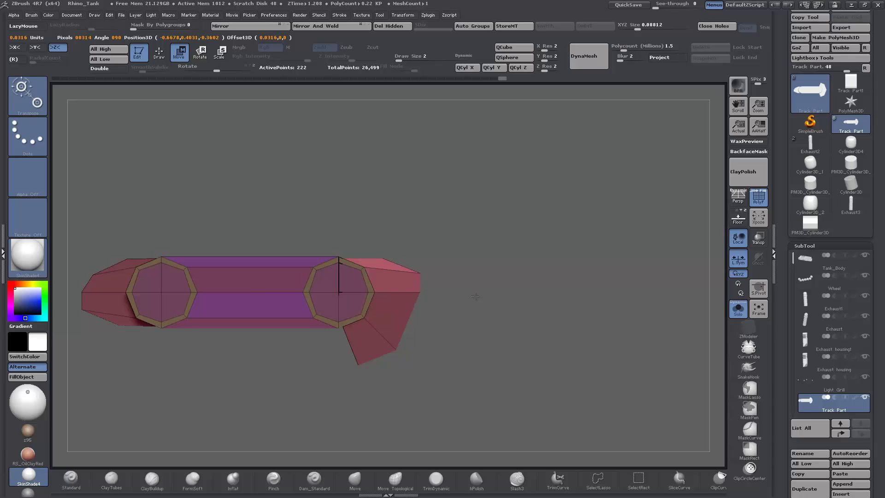
{"action": "left_click", "coordinate": [516, 334], "text": "ctrl"}
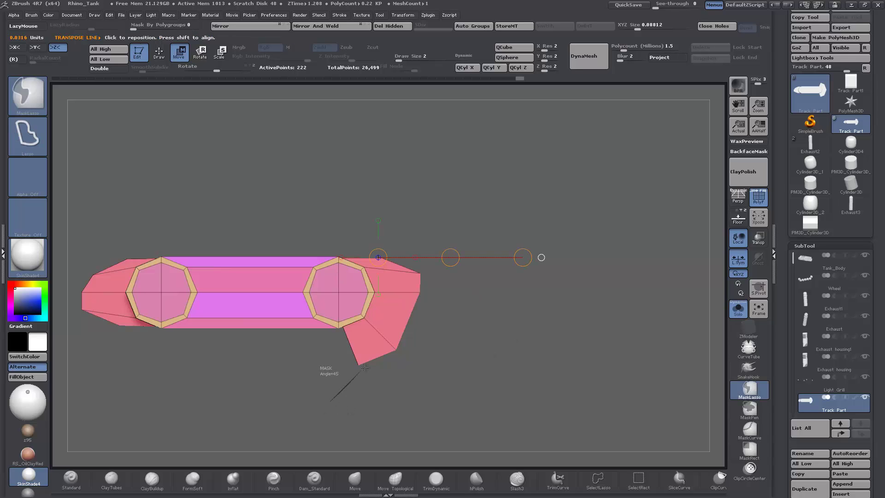
Isolate the new teeth's flared lower points with a mask, move them level with the part's underside, and clear the mask
{"action": "mouse_move", "coordinate": [328, 360]}
{"action": "left_mouse_down", "text": "ctrl"}
{"action": "mouse_move", "coordinate": [446, 368]}
{"action": "mouse_move", "coordinate": [429, 389]}
{"action": "left_mouse_up", "text": "ctrl"}
{"action": "left_click", "coordinate": [434, 386], "text": "ctrl"}
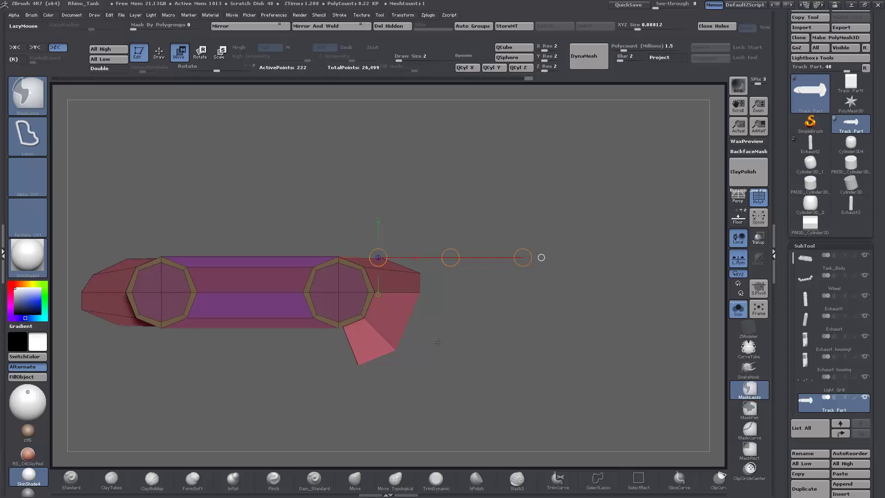
{"action": "left_click_drag", "start_coordinate": [450, 258], "coordinate": [473, 221]}
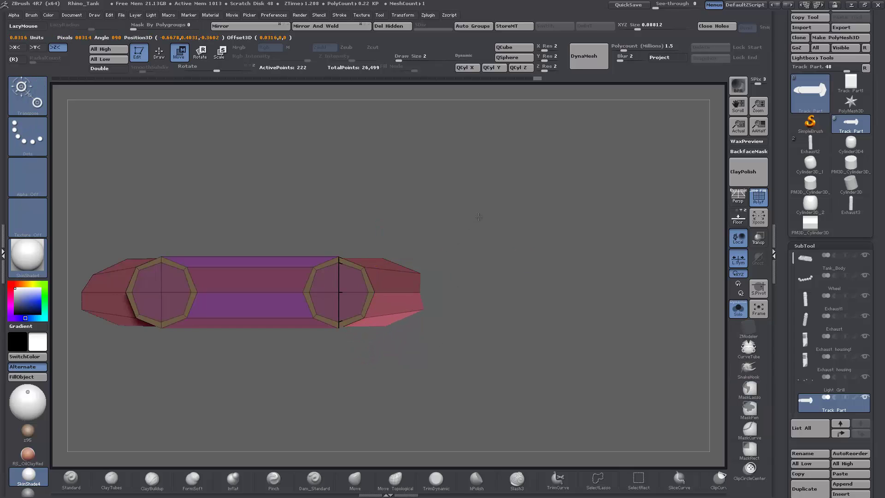
{"action": "left_click", "coordinate": [440, 305], "text": "ctrl"}
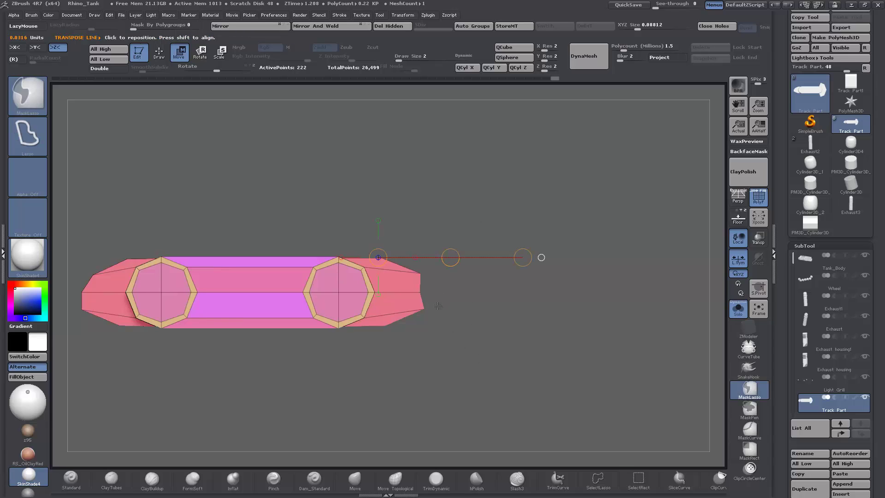
{"action": "left_click_drag", "start_coordinate": [452, 298], "coordinate": [456, 304], "text": "ctrl"}
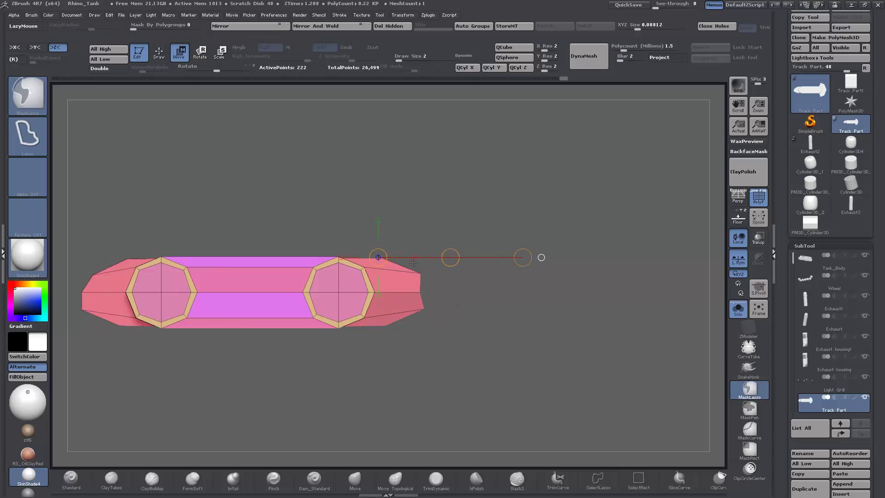
{"action": "left_click_drag", "start_coordinate": [413, 266], "coordinate": [430, 282]}
{"action": "left_click_drag", "start_coordinate": [450, 237], "coordinate": [451, 236]}
{"action": "key", "text": "ctrl+z"}
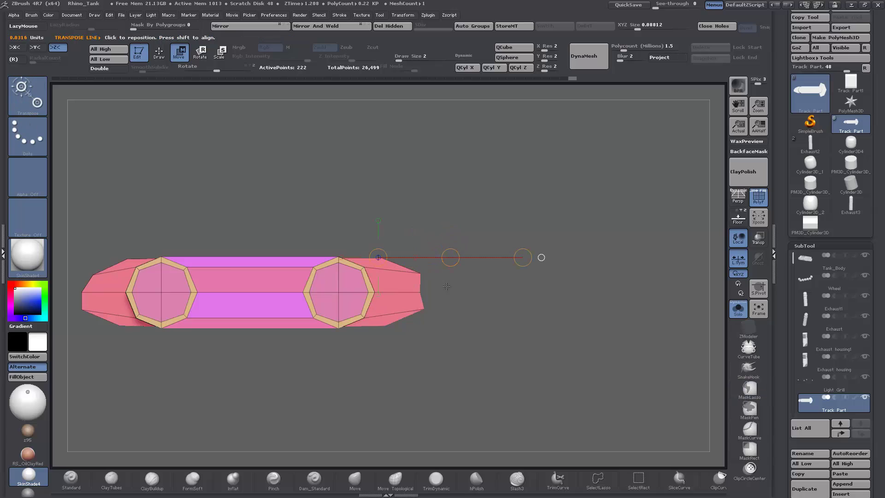
Isolate the front points of the new teeth with a mask, move them back into a rounded profile, clear the mask, and return to Draw mode
{"action": "key", "text": "ctrl"}
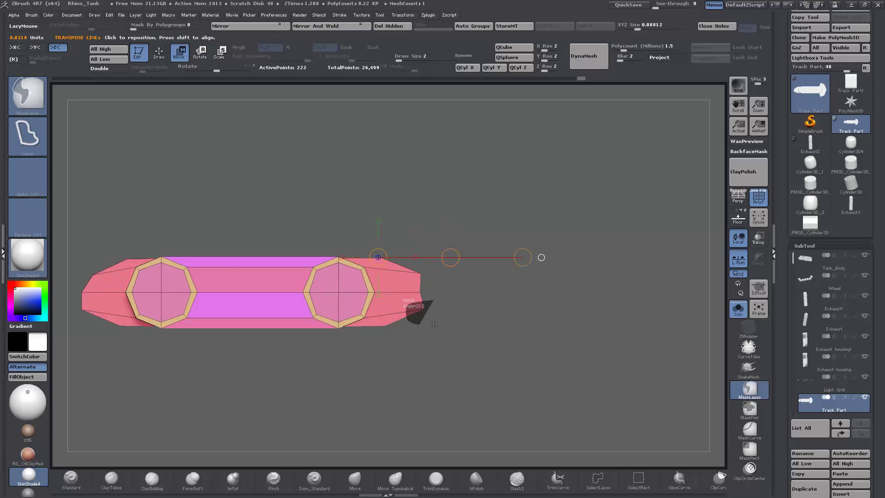
{"action": "mouse_move", "coordinate": [433, 324]}
{"action": "left_mouse_down", "text": "ctrl"}
{"action": "mouse_move", "coordinate": [412, 263]}
{"action": "mouse_move", "coordinate": [430, 276]}
{"action": "mouse_move", "coordinate": [446, 253]}
{"action": "mouse_move", "coordinate": [405, 350]}
{"action": "mouse_move", "coordinate": [399, 249]}
{"action": "mouse_move", "coordinate": [415, 239]}
{"action": "mouse_move", "coordinate": [441, 258]}
{"action": "left_mouse_up", "text": "ctrl"}
{"action": "left_click", "coordinate": [439, 258], "text": "ctrl"}
{"action": "left_click", "coordinate": [433, 251], "text": "ctrl"}
{"action": "left_click", "coordinate": [460, 332], "text": "ctrl"}
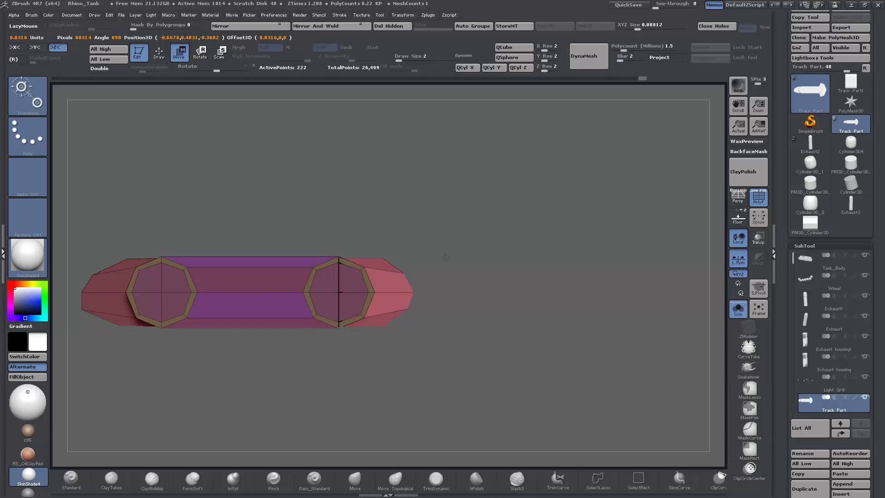
{"action": "left_click_drag", "start_coordinate": [446, 256], "coordinate": [445, 256]}
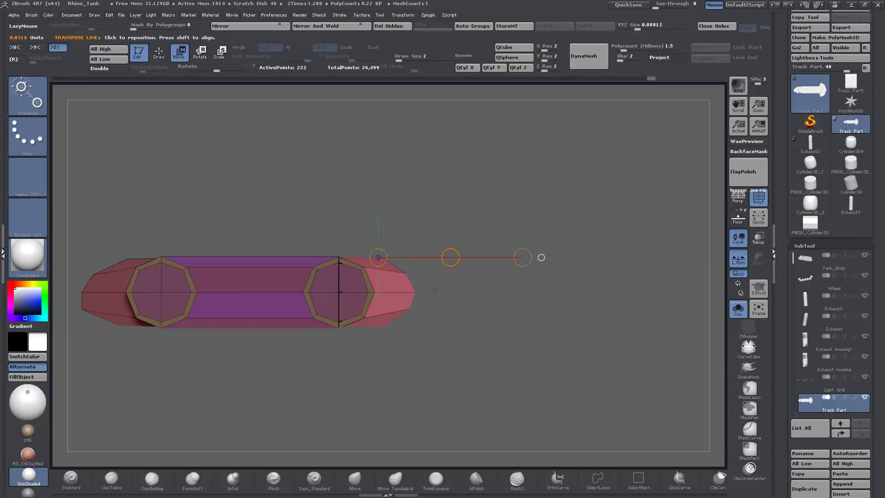
{"action": "left_click_drag", "start_coordinate": [435, 290], "coordinate": [431, 251]}
{"action": "left_click_drag", "start_coordinate": [466, 300], "coordinate": [374, 324], "text": "ctrl"}
{"action": "key", "text": "q"}
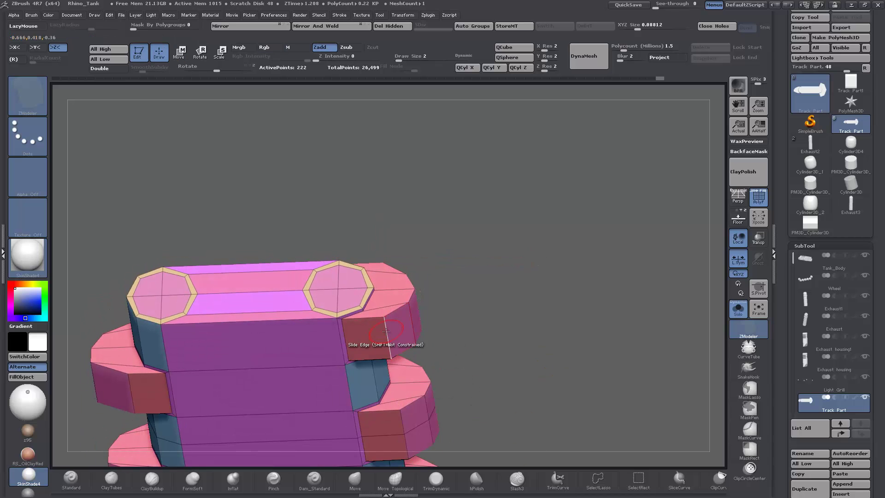
Examine the new teeth from several angles and preview the track part with dynamic subdivision, switching the preview off again
{"action": "left_click_drag", "start_coordinate": [470, 306], "coordinate": [466, 369]}
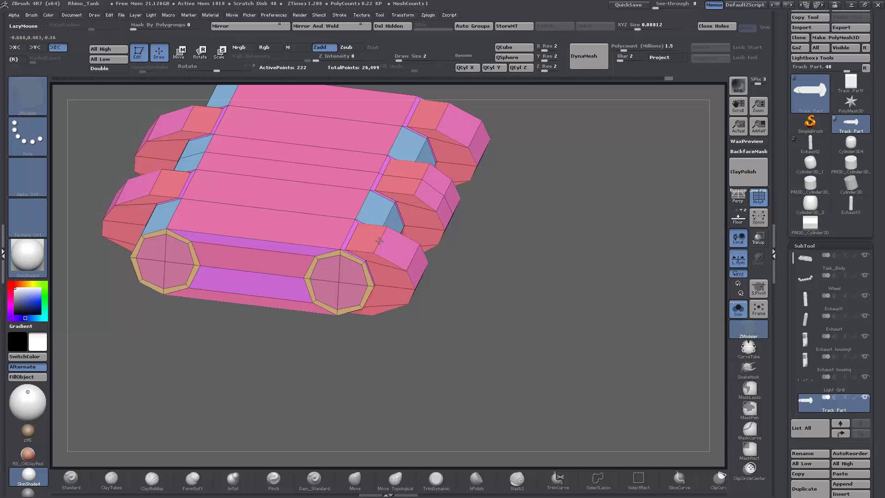
{"action": "left_click_drag", "start_coordinate": [475, 339], "coordinate": [501, 313]}
{"action": "key", "text": "d"}
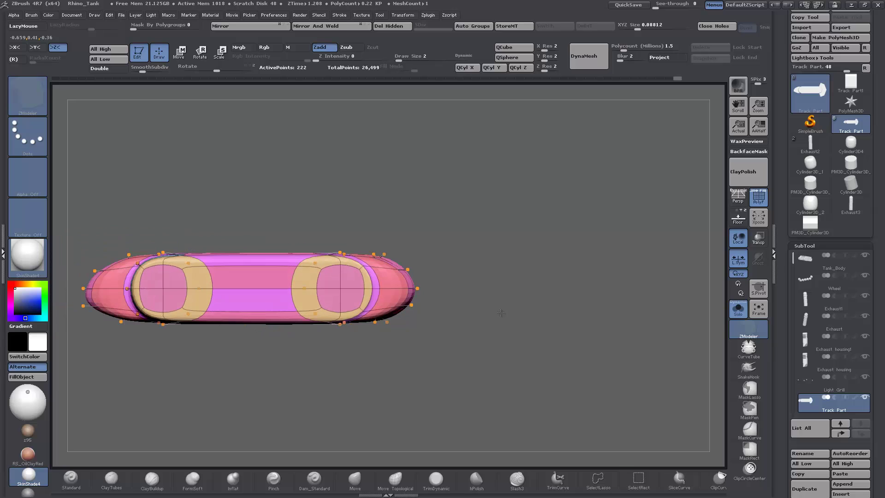
{"action": "key", "text": "ctrl"}
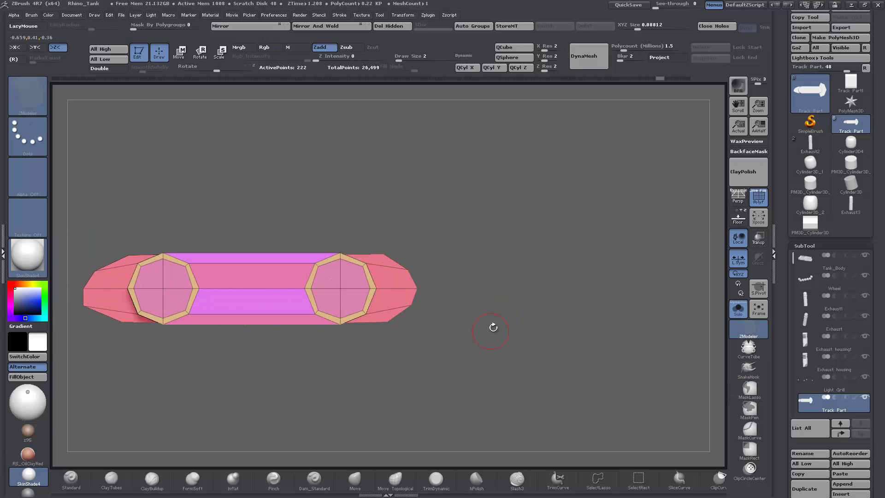
{"action": "mouse_move", "coordinate": [491, 326]}
{"action": "left_mouse_down"}
{"action": "mouse_move", "coordinate": [504, 370]}
{"action": "mouse_move", "coordinate": [526, 308]}
{"action": "mouse_move", "coordinate": [536, 316]}
{"action": "mouse_move", "coordinate": [476, 160]}
{"action": "mouse_move", "coordinate": [561, 376]}
{"action": "mouse_move", "coordinate": [551, 347]}
{"action": "left_mouse_up"}
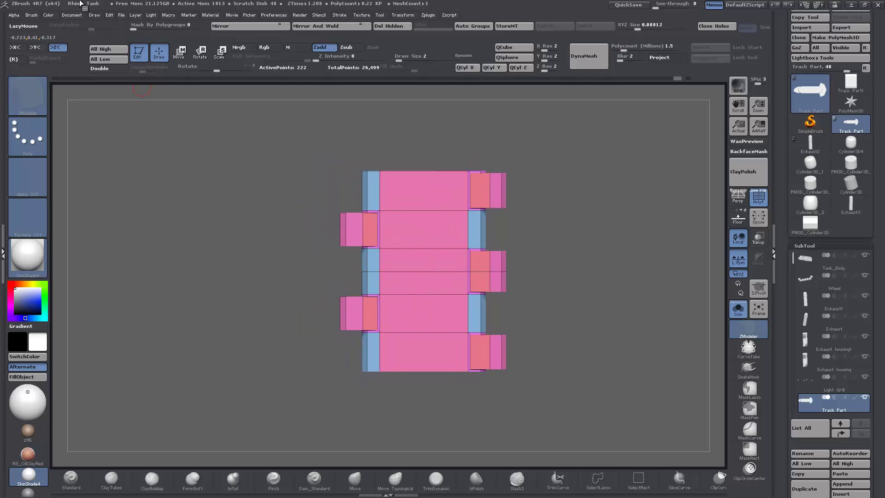
Place a copy of the track part beside the original to check how the teeth interlock, and undo the copy
{"action": "left_click", "coordinate": [173, 52]}
{"action": "left_click_drag", "start_coordinate": [416, 299], "coordinate": [204, 299]}
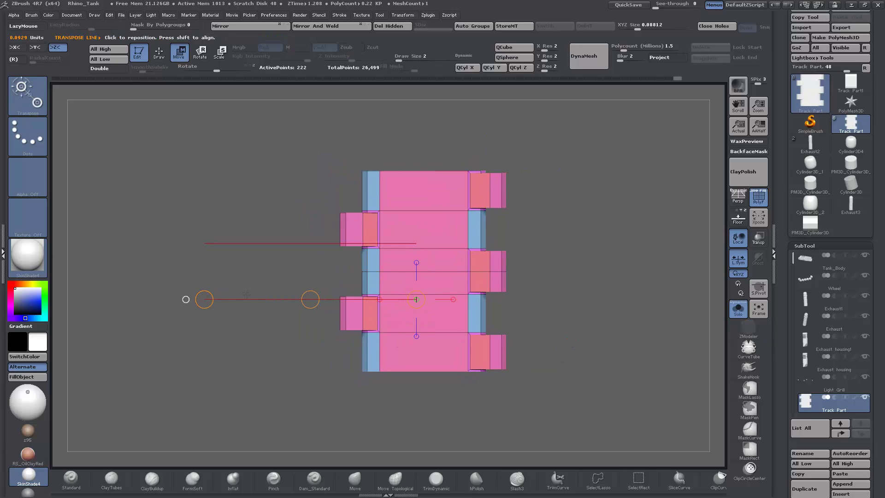
{"action": "left_click_drag", "start_coordinate": [310, 299], "coordinate": [164, 303], "text": "ctrl"}
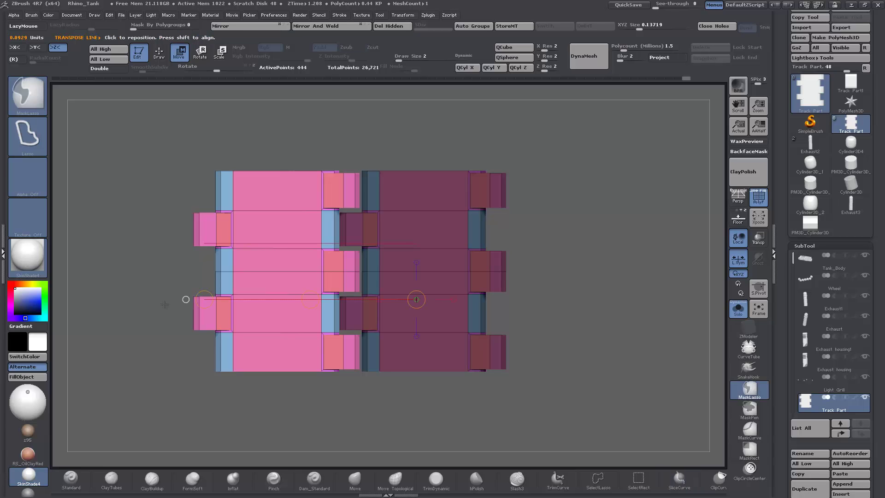
{"action": "key", "text": "ctrl+z"}
Inset both octagonal end caps of the track part with the ZModeler Inset action targeting Polygroup Island
{"action": "left_click_drag", "start_coordinate": [566, 350], "coordinate": [340, 354]}
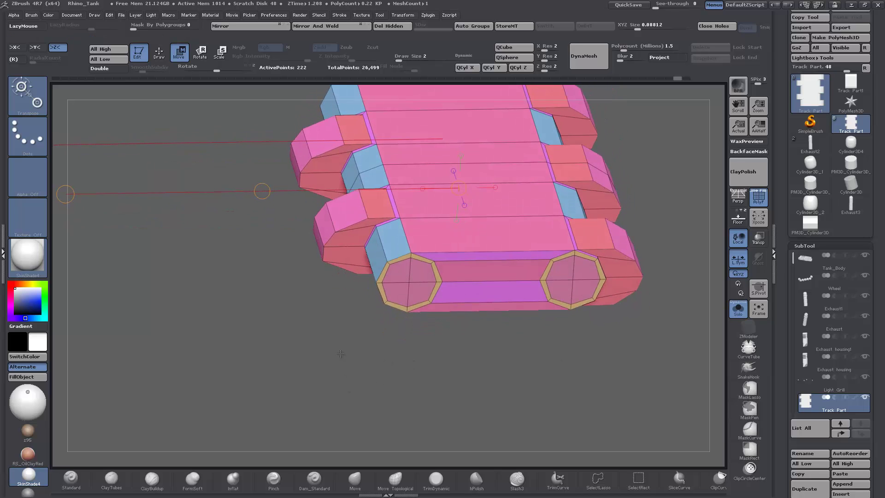
{"action": "key", "text": "b"}
{"action": "key", "text": "z"}
{"action": "key", "text": "m"}
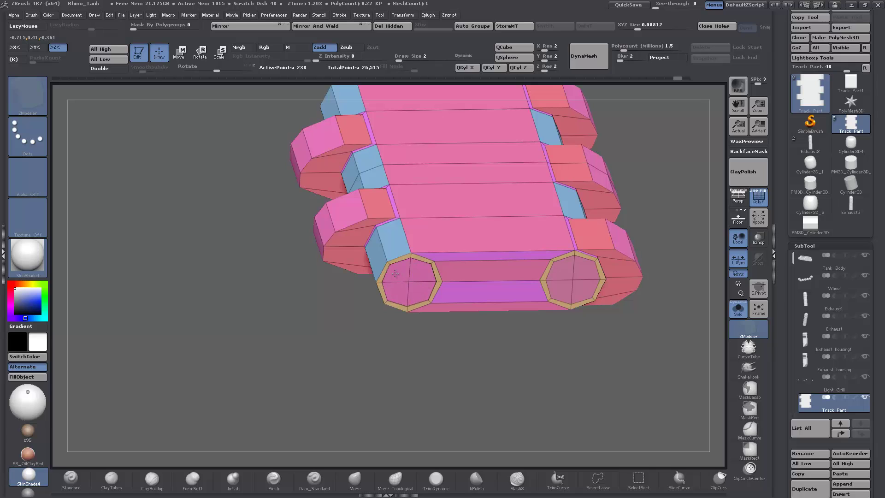
{"action": "left_click", "coordinate": [396, 274]}
{"action": "key", "text": "space"}
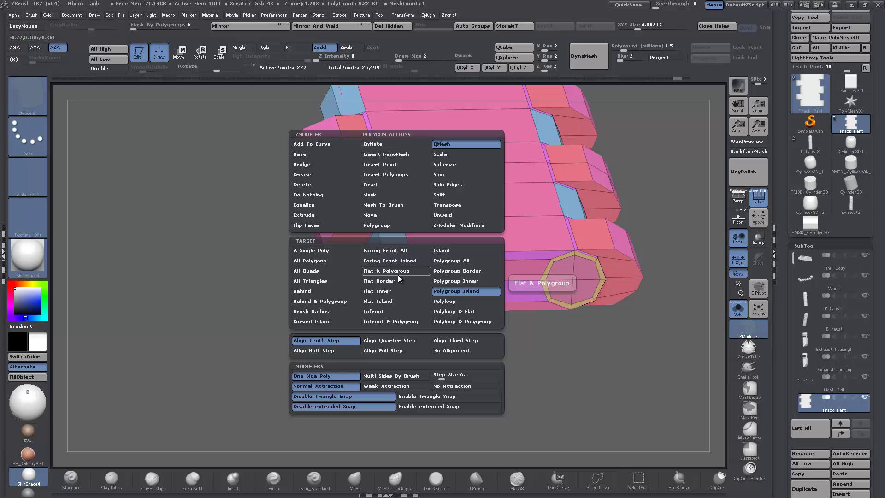
{"action": "left_click", "coordinate": [383, 183]}
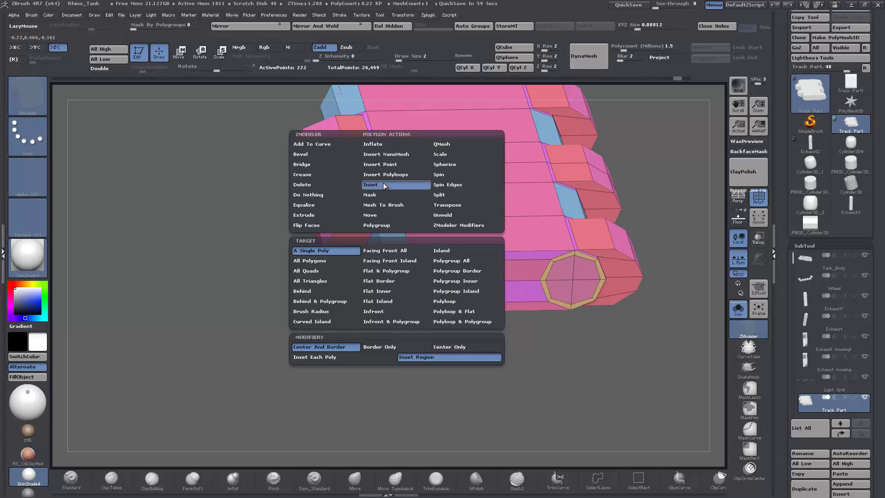
{"action": "left_click", "coordinate": [463, 291]}
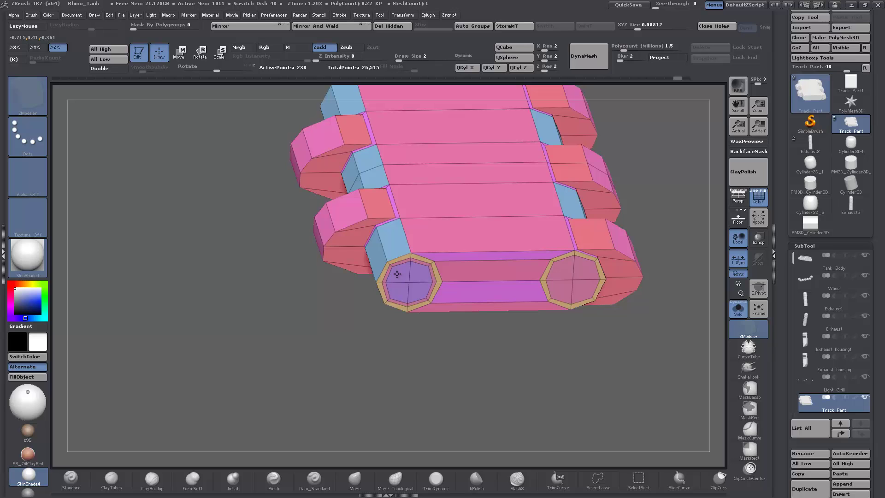
{"action": "left_click_drag", "start_coordinate": [564, 275], "coordinate": [561, 271]}
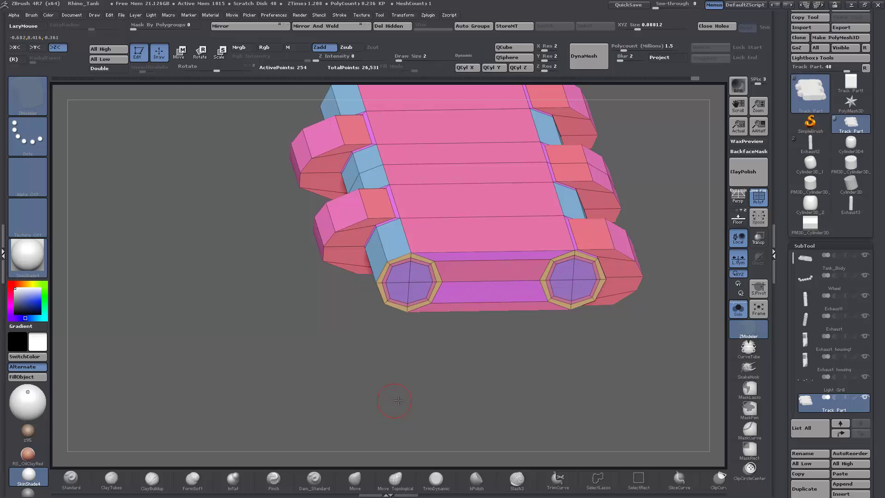
{"action": "mouse_move", "coordinate": [398, 400]}
{"action": "left_mouse_down"}
{"action": "mouse_move", "coordinate": [395, 383]}
{"action": "mouse_move", "coordinate": [398, 392]}
{"action": "left_mouse_up"}
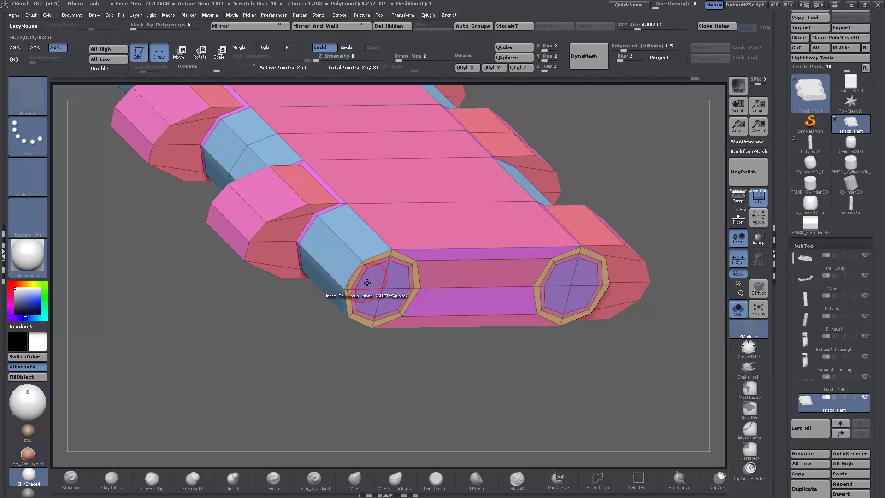
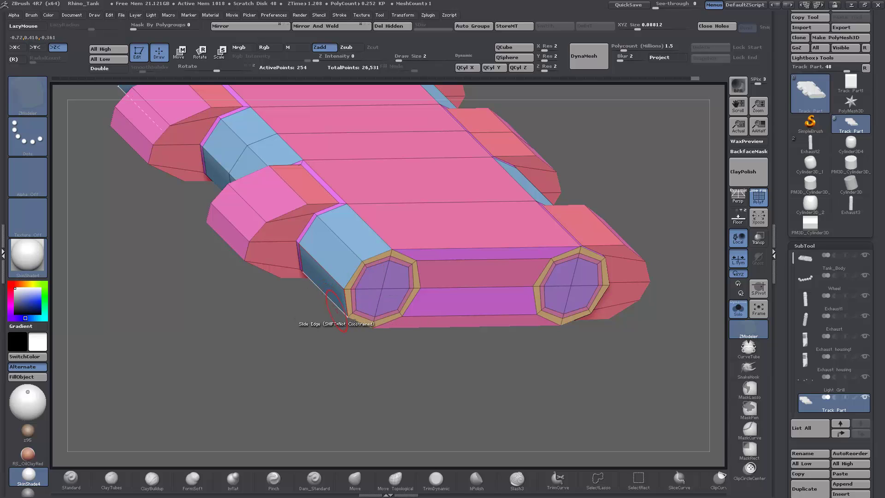
Push both octagonal end caps inward with the ZModeler QMesh action on Polygroup Island, undoing the extra push
{"action": "key", "text": "space"}
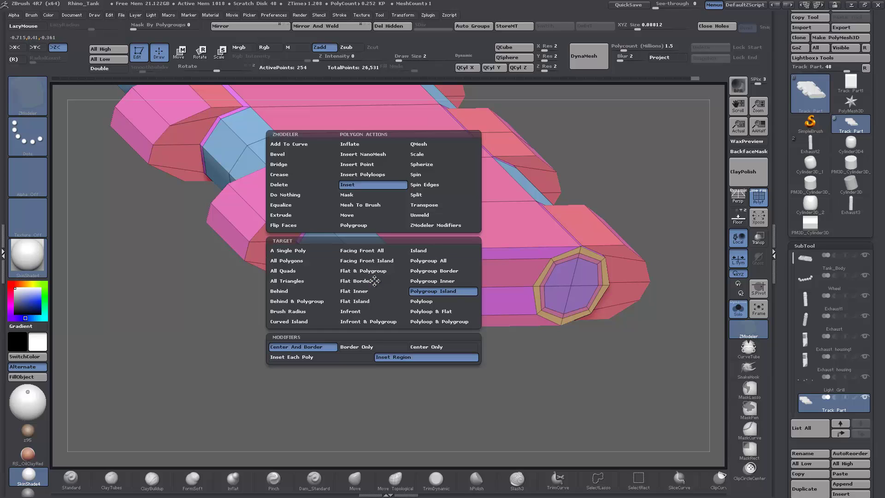
{"action": "left_click", "coordinate": [423, 145]}
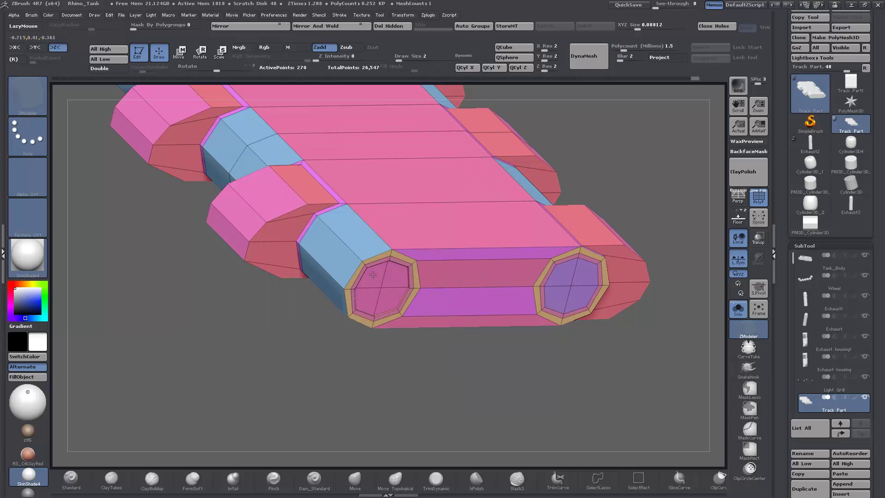
{"action": "left_click", "coordinate": [371, 274]}
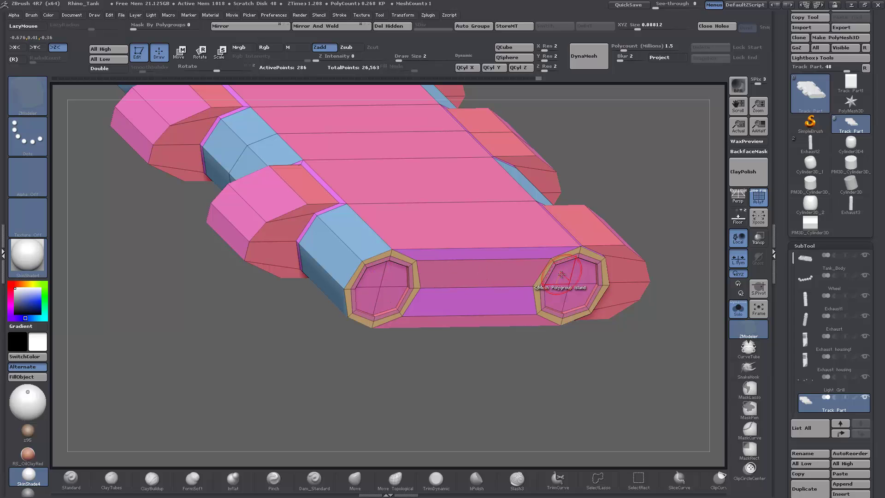
{"action": "left_click", "coordinate": [394, 286]}
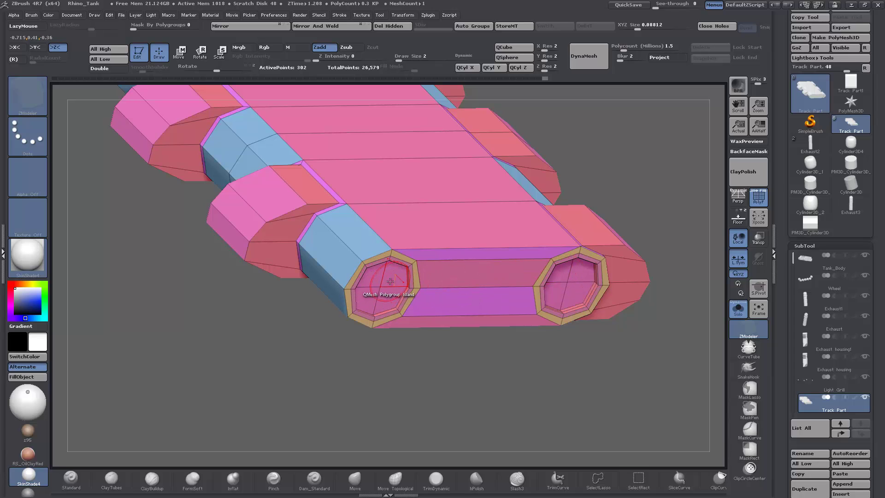
{"action": "key", "text": "ctrl+z"}
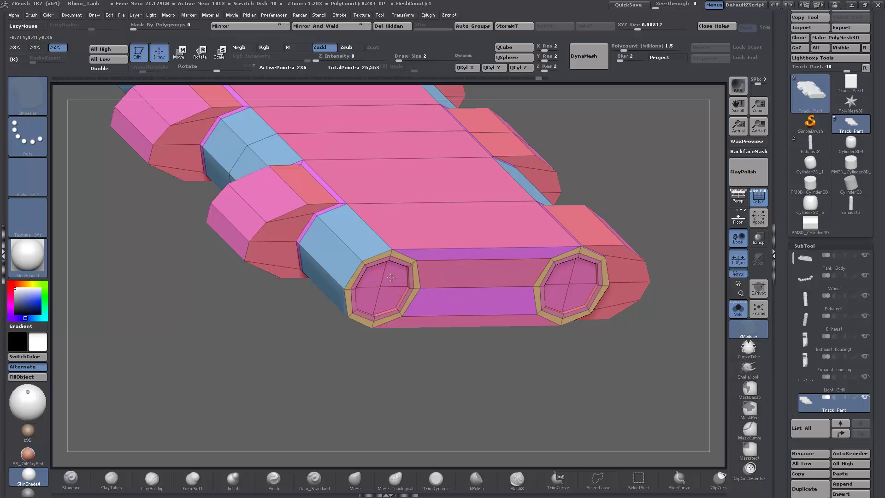
{"action": "left_click", "coordinate": [578, 277]}
Insert single edge loops across the track part close to the tooth borders with the ZModeler Insert edge action
{"action": "left_click_drag", "start_coordinate": [533, 355], "coordinate": [434, 424]}
{"action": "left_click_drag", "start_coordinate": [201, 277], "coordinate": [145, 279], "text": "shift"}
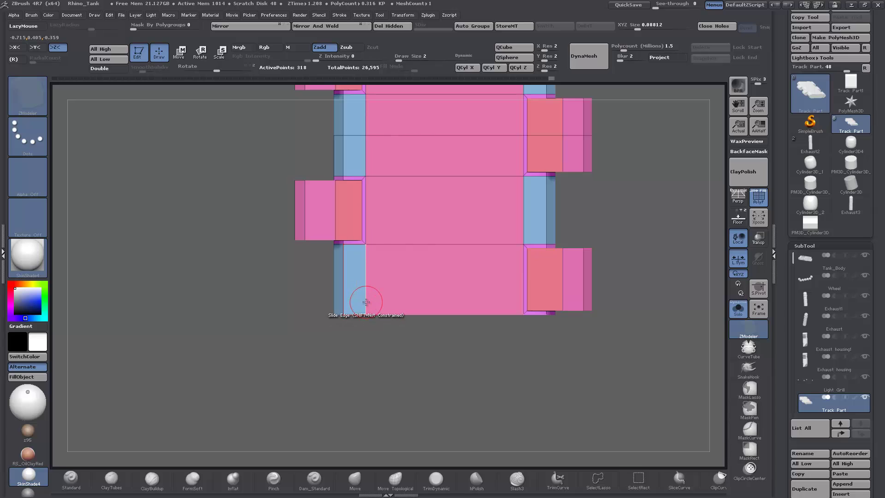
{"action": "key", "text": "space"}
{"action": "left_click", "coordinate": [358, 246]}
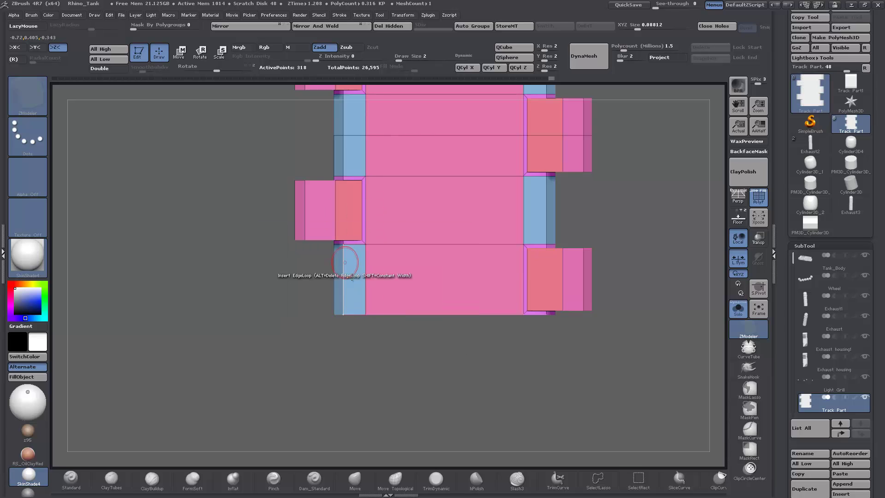
{"action": "left_click", "coordinate": [367, 305]}
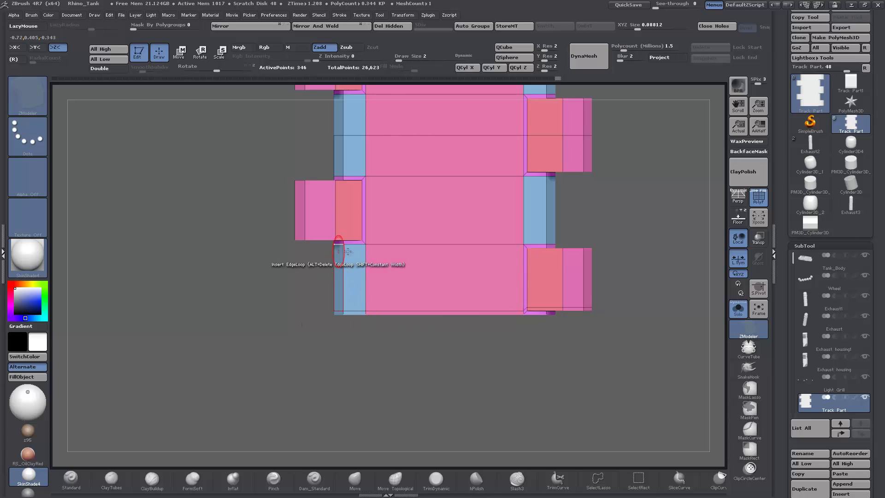
{"action": "left_click", "coordinate": [366, 251]}
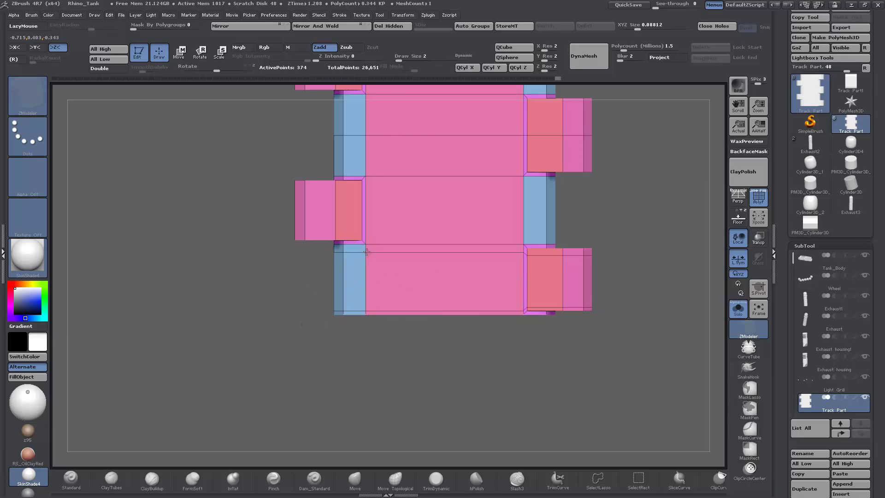
{"action": "left_click", "coordinate": [335, 234]}
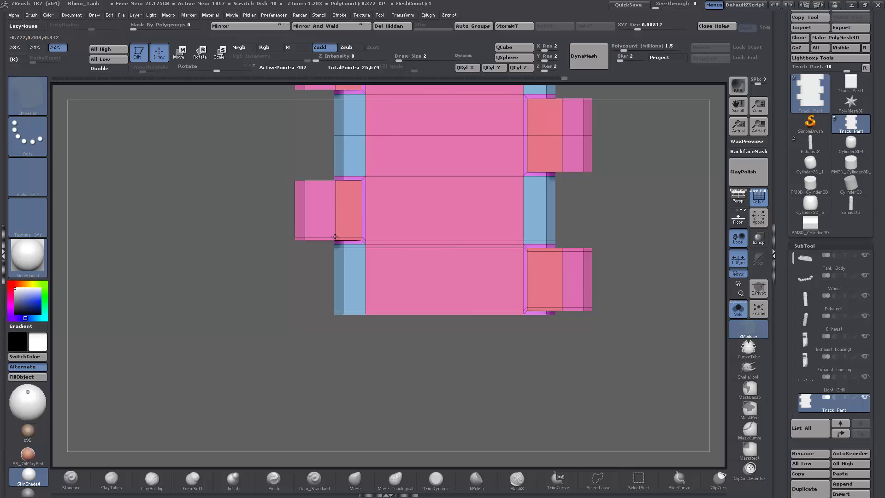
{"action": "left_click", "coordinate": [336, 183]}
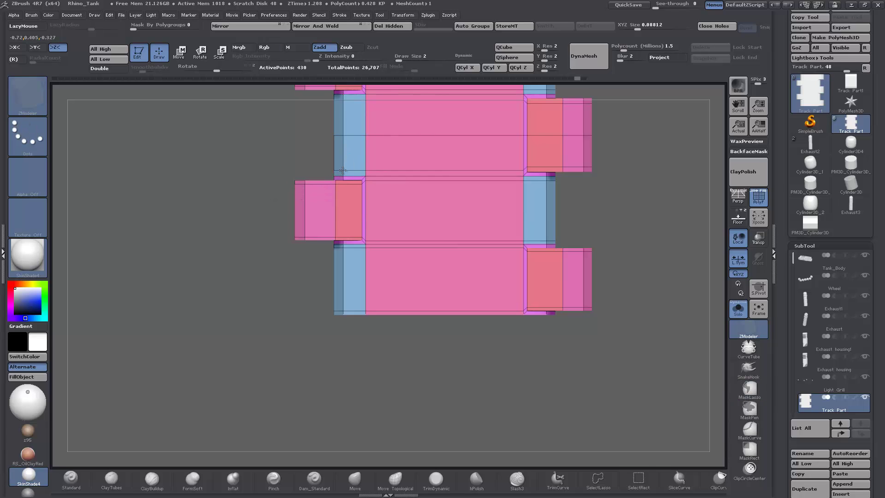
{"action": "left_click", "coordinate": [342, 172]}
Preview the track part with dynamic subdivision, with and without polyframe, and switch the preview off again
{"action": "left_click_drag", "start_coordinate": [256, 157], "coordinate": [289, 290], "text": "alt"}
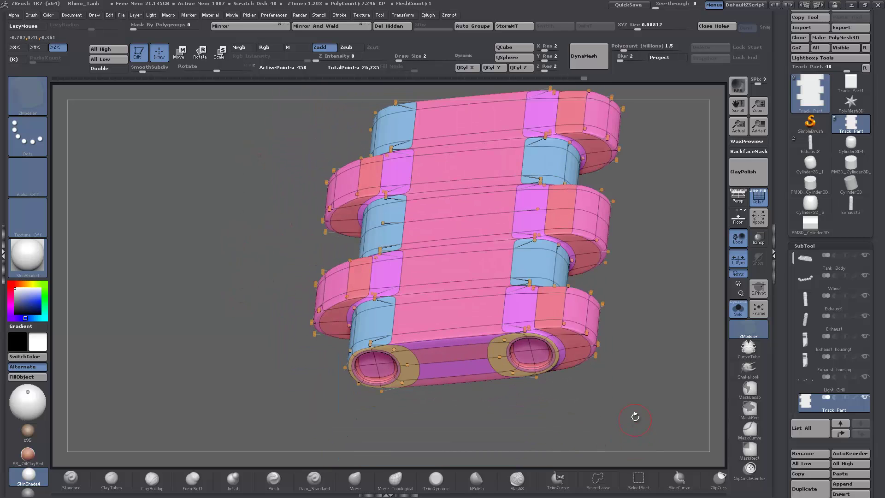
{"action": "left_click_drag", "start_coordinate": [636, 417], "coordinate": [720, 282], "text": "alt"}
{"action": "left_click", "coordinate": [755, 201]}
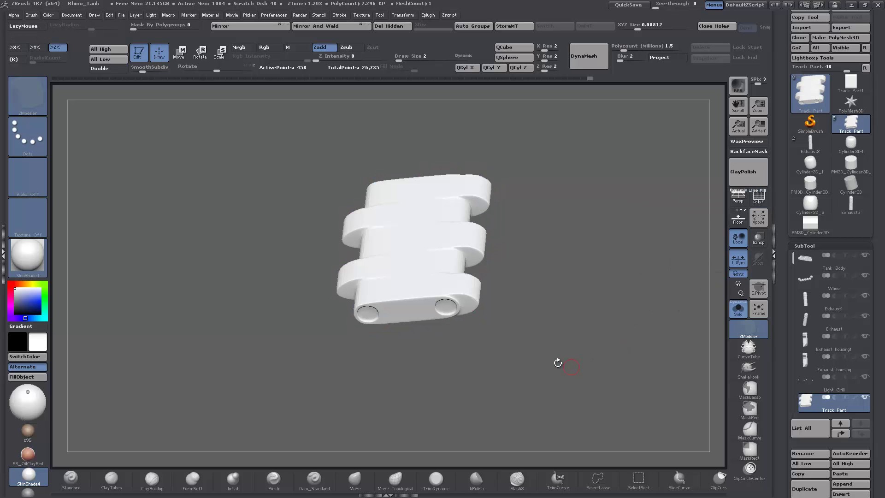
{"action": "left_click_drag", "start_coordinate": [557, 361], "coordinate": [563, 433]}
{"action": "left_click_drag", "start_coordinate": [604, 252], "coordinate": [692, 203]}
{"action": "left_click", "coordinate": [760, 203]}
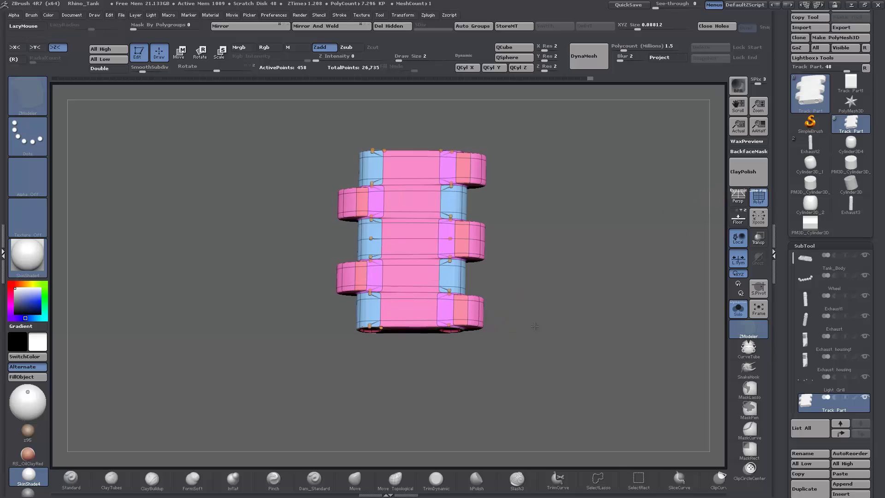
{"action": "left_click_drag", "start_coordinate": [562, 309], "coordinate": [566, 363], "text": "alt"}
{"action": "left_click_drag", "start_coordinate": [606, 300], "coordinate": [570, 306], "text": "alt"}
{"action": "key", "text": "shift+d"}
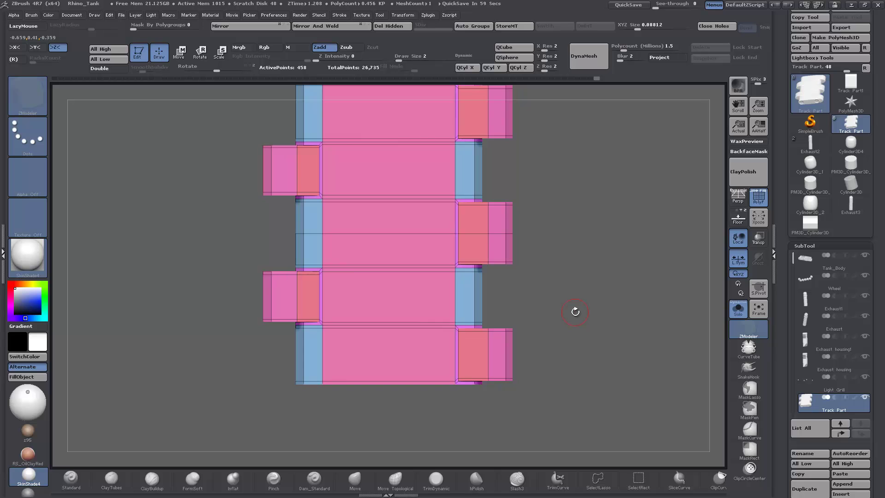
Slide the narrow edges at the base of one row of teeth toward the part's centre with the ZModeler Slide edge action
{"action": "left_click_drag", "start_coordinate": [581, 331], "coordinate": [555, 342], "text": "alt"}
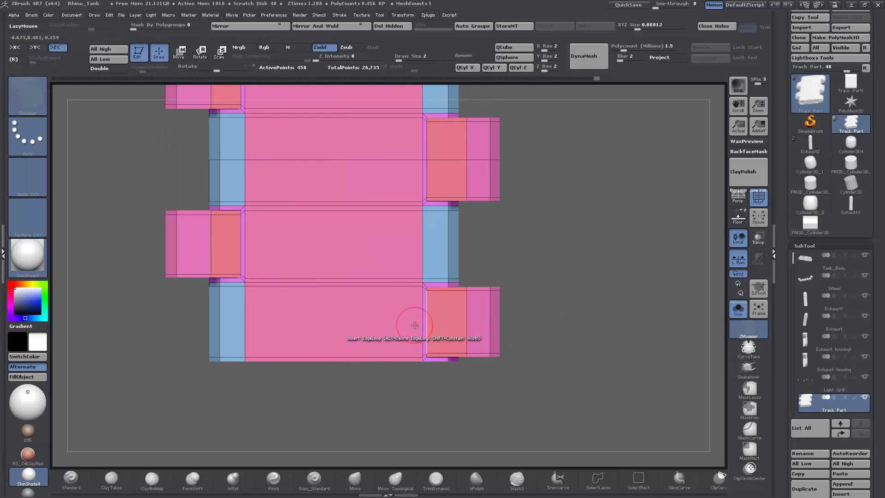
{"action": "key", "text": "space"}
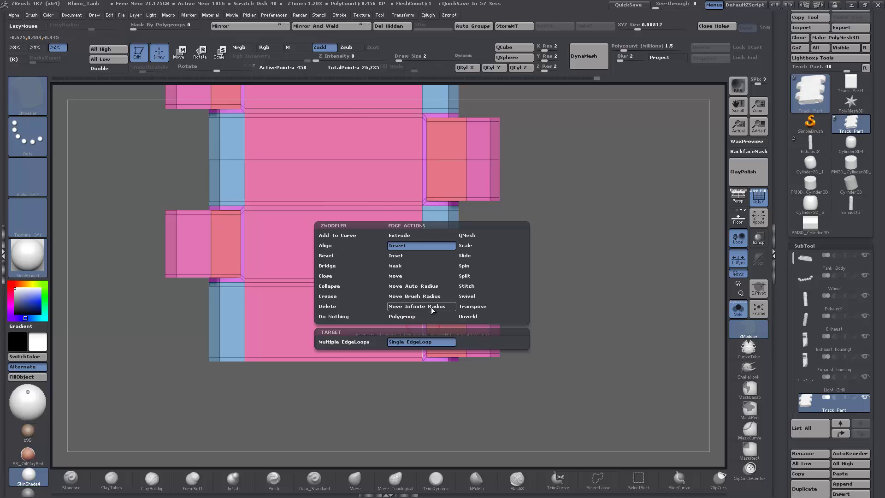
{"action": "left_click", "coordinate": [472, 255]}
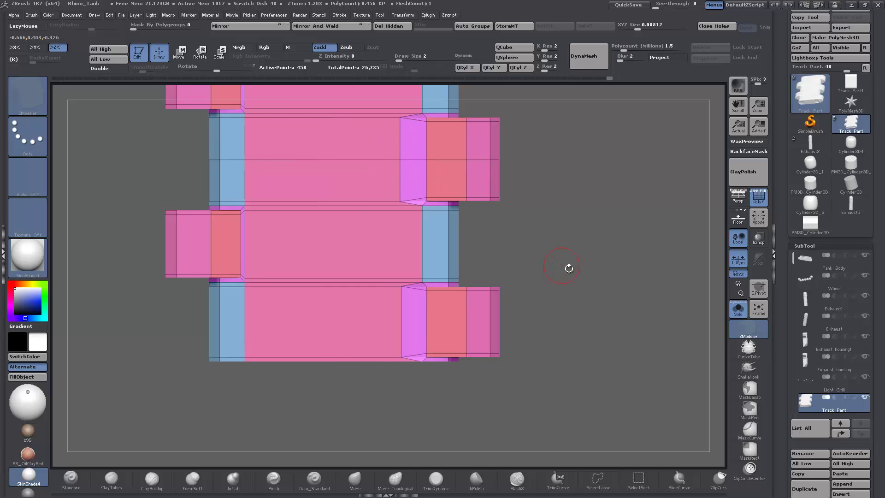
Check the widened tooth bases in the dynamic subdivision preview without polyframe, restoring the polyframe and low-poly view
{"action": "key", "text": "d"}
{"action": "left_click", "coordinate": [758, 198]}
{"action": "left_click_drag", "start_coordinate": [654, 216], "coordinate": [643, 241]}
{"action": "left_click", "coordinate": [753, 202]}
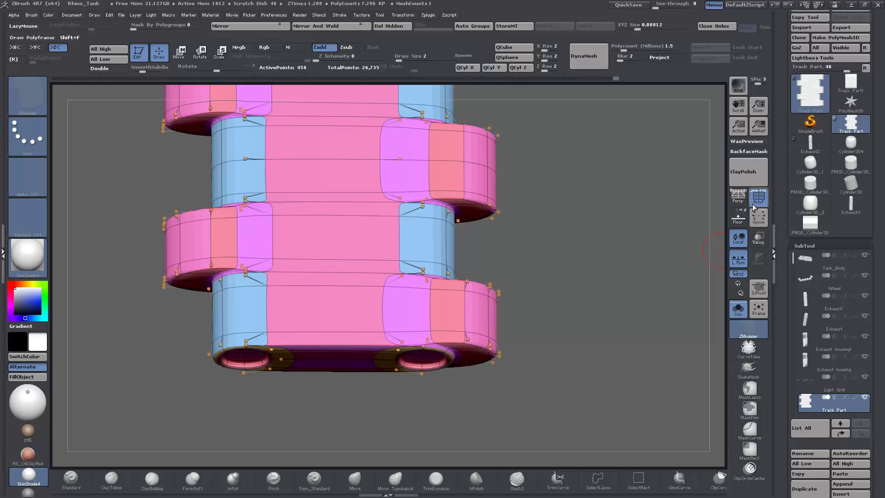
{"action": "key", "text": "shift+d"}
{"action": "key", "text": "shift+d"}
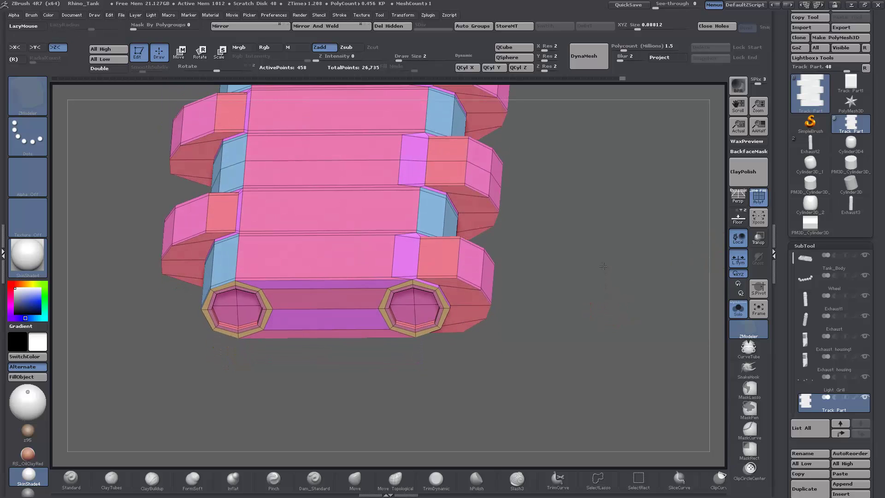
Slide the two loop points in the gap between the adjusted teeth toward the gap's middle
{"action": "left_click_drag", "start_coordinate": [606, 337], "coordinate": [581, 303]}
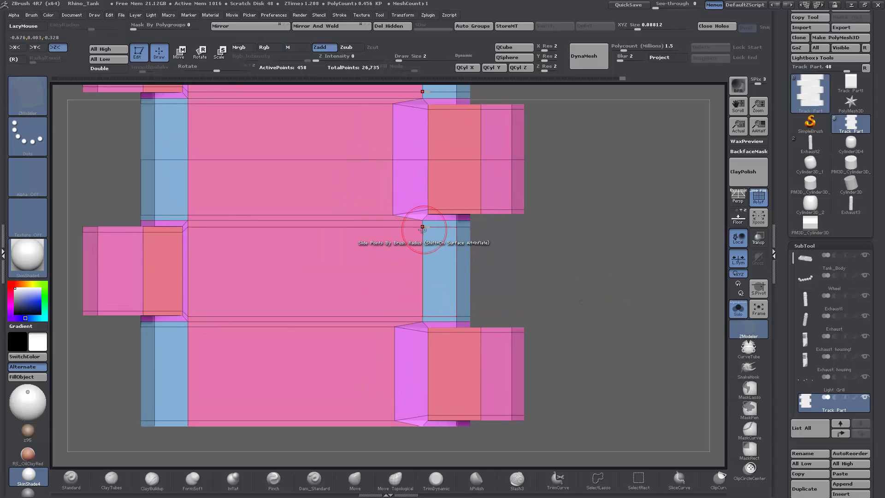
{"action": "left_click_drag", "start_coordinate": [421, 227], "coordinate": [425, 257]}
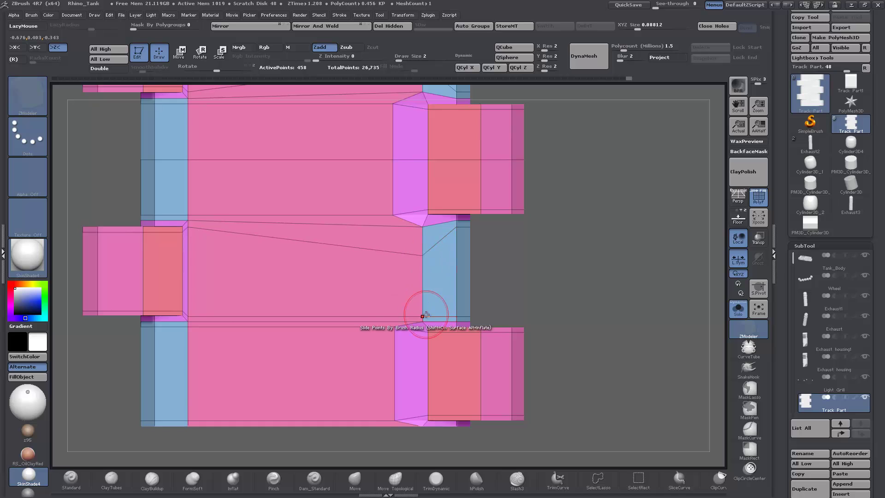
{"action": "left_click_drag", "start_coordinate": [421, 307], "coordinate": [428, 287]}
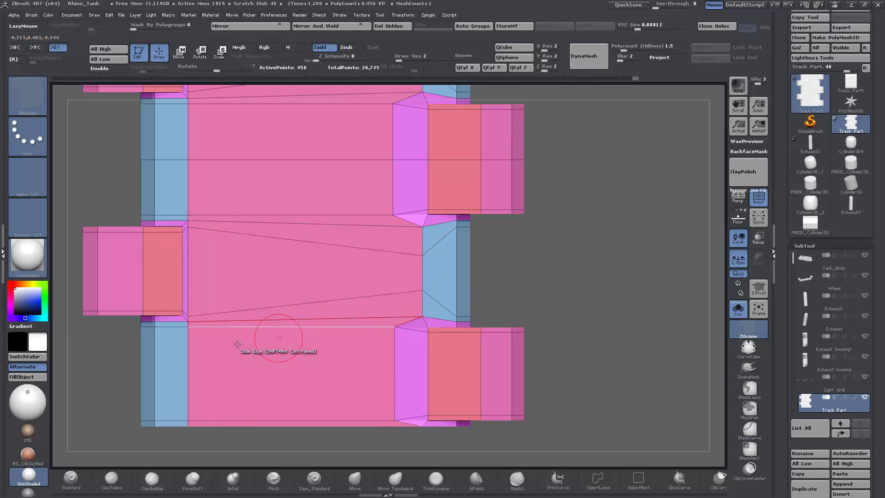
Inspect the gap between the teeth in the smooth dynamic subdivision preview with polyframe hidden, then show the polyframe again
{"action": "mouse_move", "coordinate": [535, 302]}
{"action": "left_mouse_down", "text": "alt"}
{"action": "mouse_move", "coordinate": [547, 388]}
{"action": "mouse_move", "coordinate": [525, 257]}
{"action": "mouse_move", "coordinate": [551, 278]}
{"action": "left_mouse_up", "text": "alt"}
{"action": "key", "text": "d"}
{"action": "left_click", "coordinate": [766, 202]}
{"action": "left_click_drag", "start_coordinate": [640, 259], "coordinate": [604, 223]}
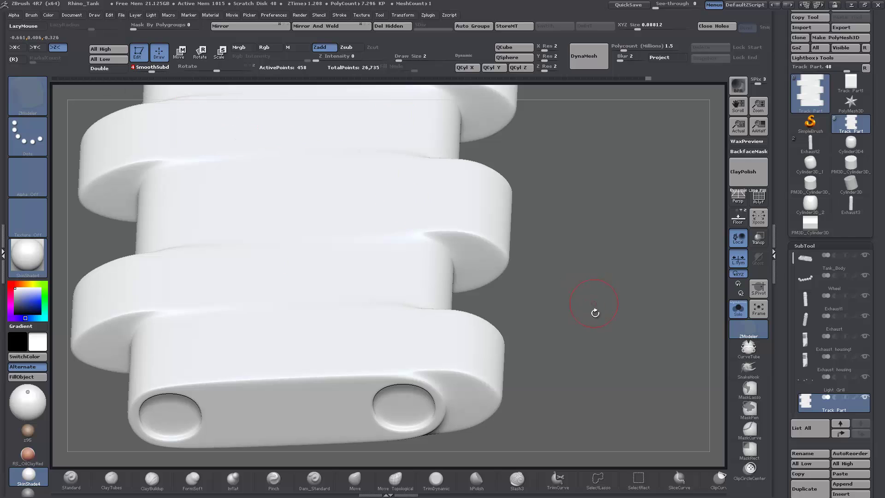
{"action": "key", "text": "f"}
{"action": "left_click_drag", "start_coordinate": [587, 304], "coordinate": [589, 270]}
{"action": "left_click", "coordinate": [758, 201]}
Widen the opposite teeth's bases and slide their gap points together, then slide the first row's inner tooth edges toward the part's centre
{"action": "mouse_move", "coordinate": [673, 295]}
{"action": "left_mouse_down"}
{"action": "mouse_move", "coordinate": [651, 324]}
{"action": "mouse_move", "coordinate": [642, 256]}
{"action": "mouse_move", "coordinate": [652, 286]}
{"action": "mouse_move", "coordinate": [641, 301]}
{"action": "mouse_move", "coordinate": [640, 338]}
{"action": "mouse_move", "coordinate": [386, 253]}
{"action": "left_mouse_up"}
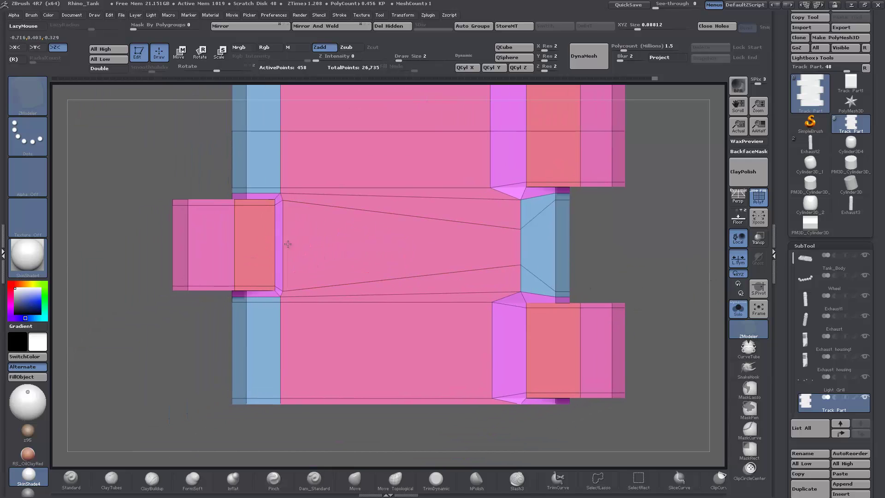
{"action": "left_click_drag", "start_coordinate": [119, 321], "coordinate": [141, 357]}
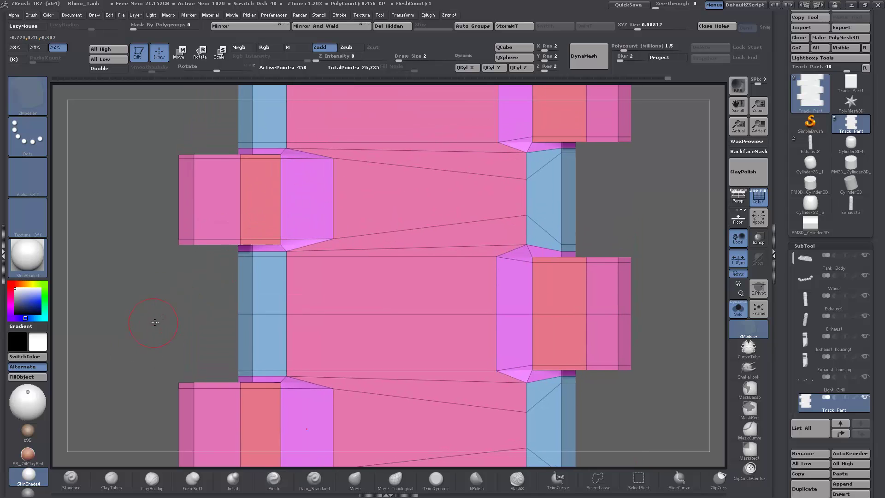
{"action": "left_click_drag", "start_coordinate": [155, 322], "coordinate": [191, 304], "text": "alt"}
{"action": "left_click_drag", "start_coordinate": [298, 248], "coordinate": [298, 262]}
{"action": "left_click_drag", "start_coordinate": [159, 323], "coordinate": [173, 227], "text": "alt"}
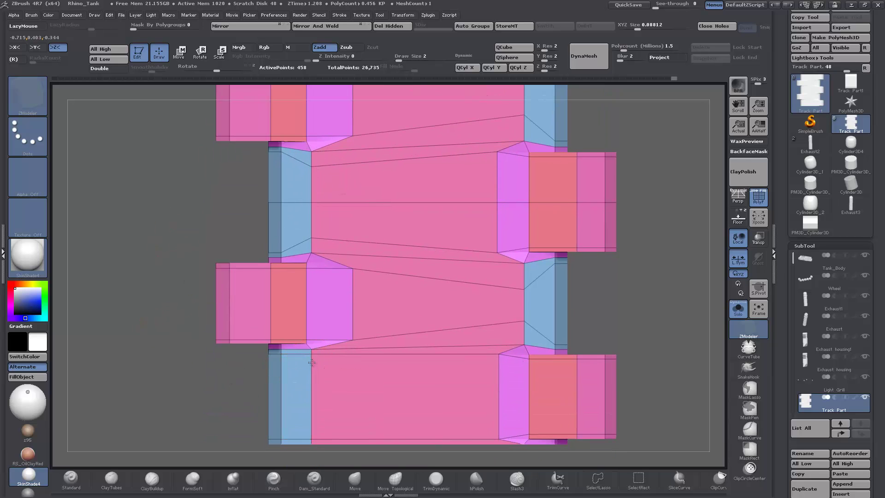
{"action": "left_click_drag", "start_coordinate": [311, 361], "coordinate": [311, 374]}
{"action": "left_click_drag", "start_coordinate": [105, 403], "coordinate": [107, 376]}
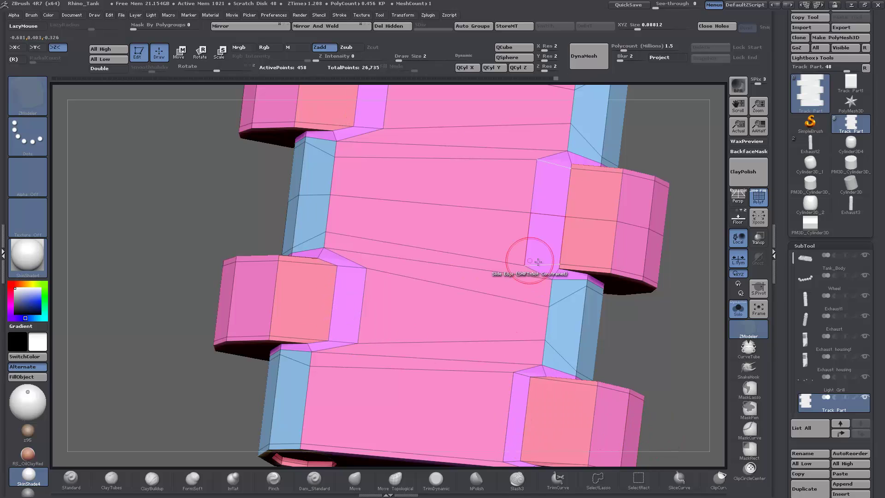
{"action": "left_click_drag", "start_coordinate": [567, 237], "coordinate": [548, 243]}
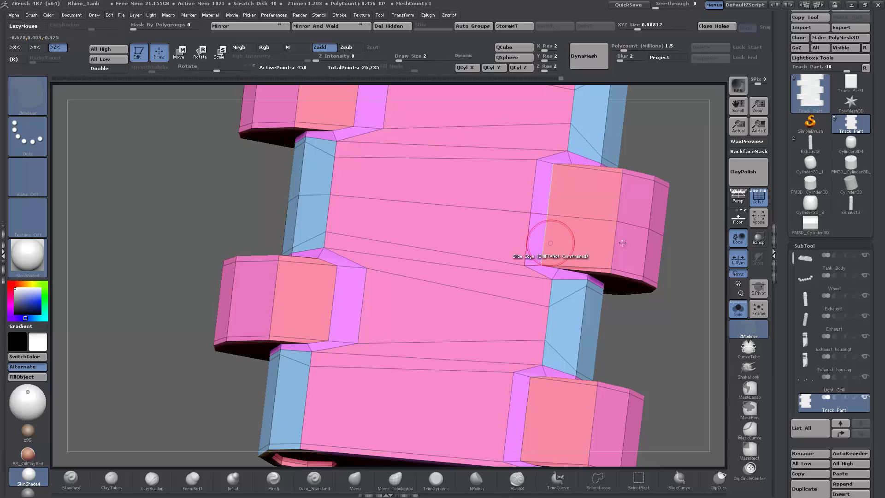
Examine the smoothed track part from its capped end, with and without polyframe, and switch dynamic subdivision off
{"action": "key", "text": "d"}
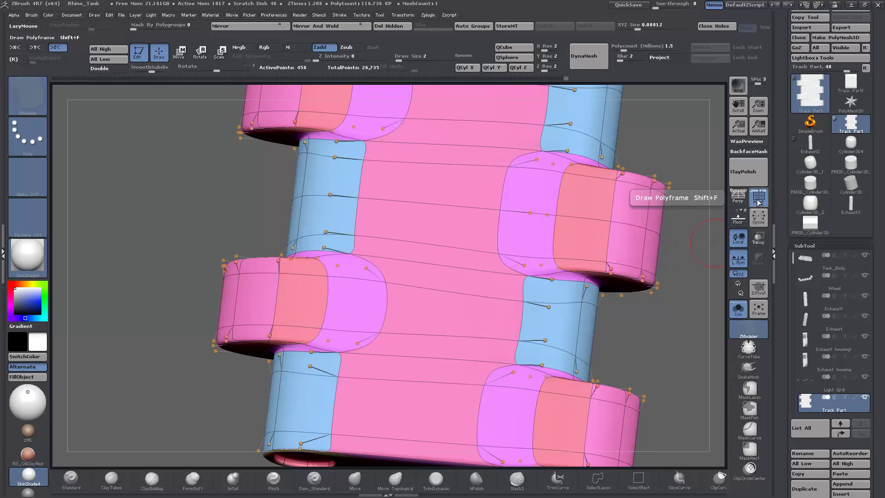
{"action": "left_click", "coordinate": [759, 198]}
{"action": "left_click_drag", "start_coordinate": [695, 355], "coordinate": [708, 235]}
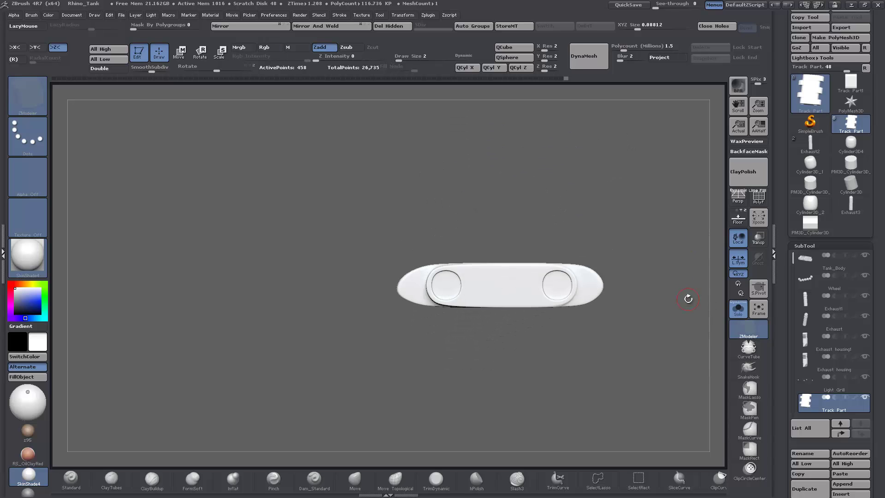
{"action": "mouse_move", "coordinate": [640, 329]}
{"action": "left_mouse_down"}
{"action": "mouse_move", "coordinate": [654, 323]}
{"action": "mouse_move", "coordinate": [635, 338]}
{"action": "left_mouse_up"}
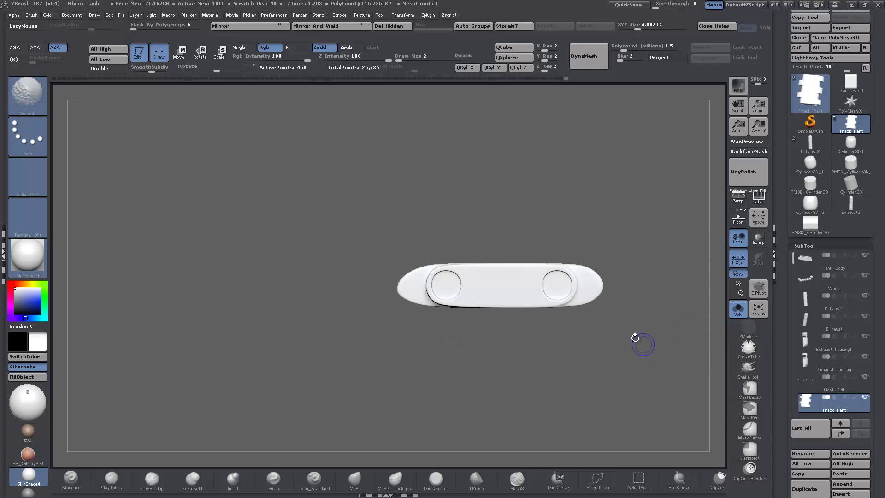
{"action": "left_click", "coordinate": [756, 199]}
{"action": "left_click_drag", "start_coordinate": [265, 261], "coordinate": [268, 303], "text": "alt"}
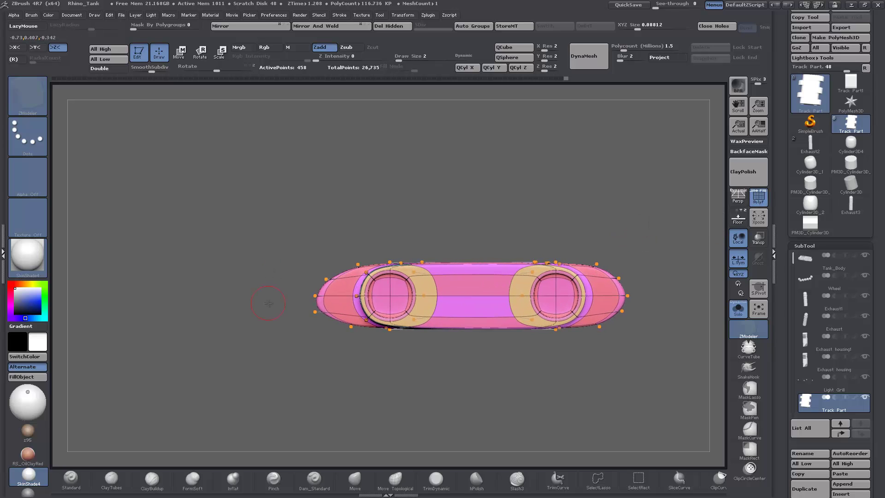
{"action": "key", "text": "shift+d"}
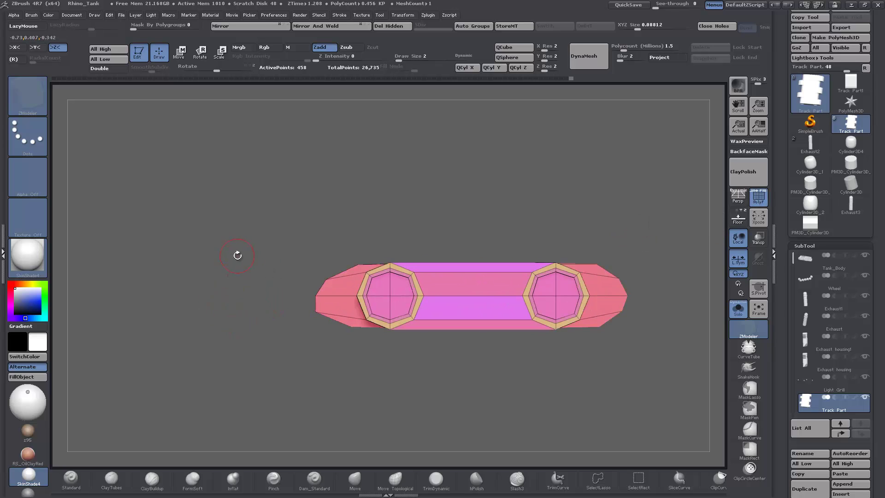
Mask all but the outermost tips of the teeth on one side and move those tips slightly toward the part's centre
{"action": "mouse_move", "coordinate": [237, 256]}
{"action": "left_mouse_down", "text": "ctrl"}
{"action": "mouse_move", "coordinate": [267, 315]}
{"action": "mouse_move", "coordinate": [314, 243]}
{"action": "left_mouse_up", "text": "ctrl"}
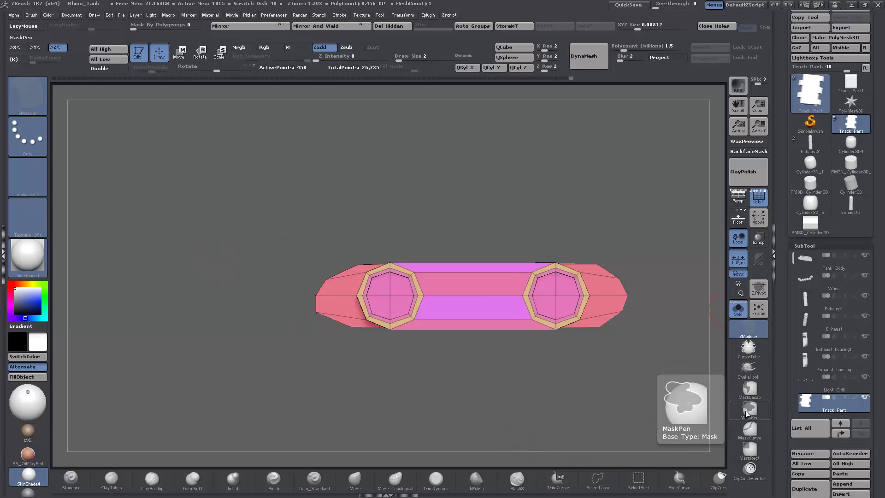
{"action": "left_click", "coordinate": [750, 450]}
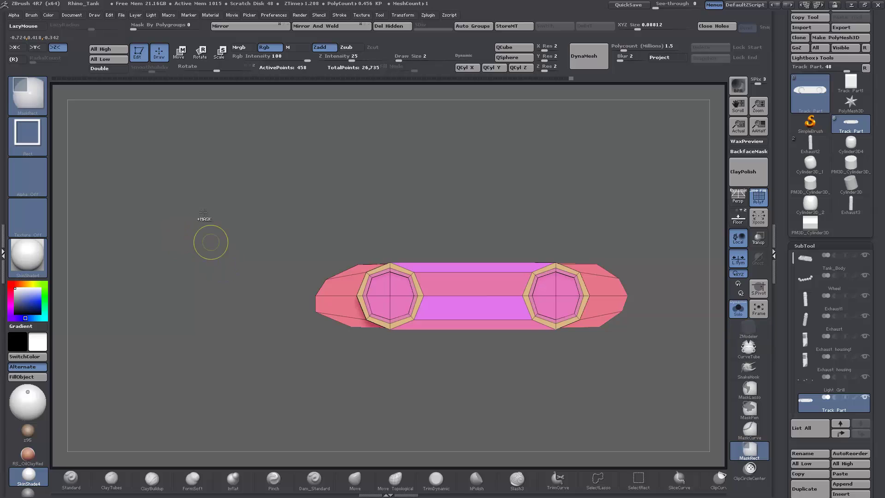
{"action": "mouse_move", "coordinate": [205, 209]}
{"action": "left_mouse_down", "text": "ctrl"}
{"action": "mouse_move", "coordinate": [300, 352]}
{"action": "mouse_move", "coordinate": [335, 361]}
{"action": "mouse_move", "coordinate": [319, 365]}
{"action": "left_mouse_up", "text": "ctrl"}
{"action": "left_click", "coordinate": [266, 355], "text": "ctrl"}
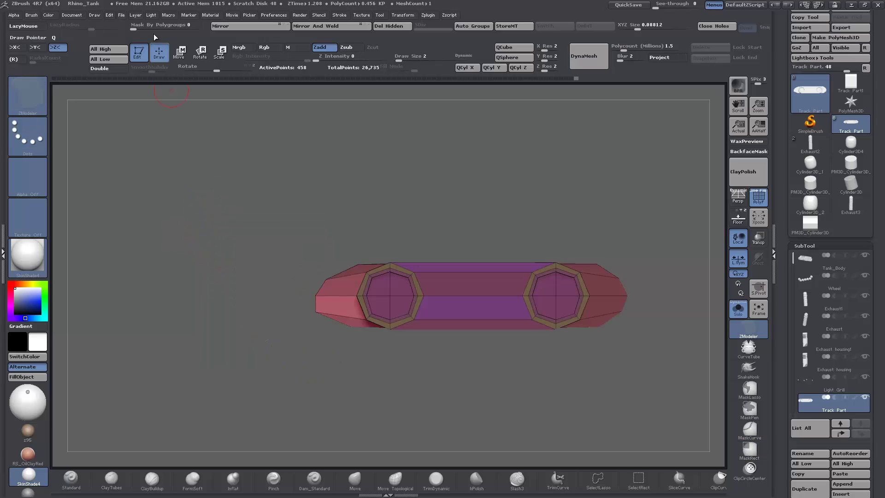
{"action": "left_click", "coordinate": [176, 56]}
{"action": "left_click_drag", "start_coordinate": [330, 296], "coordinate": [508, 297]}
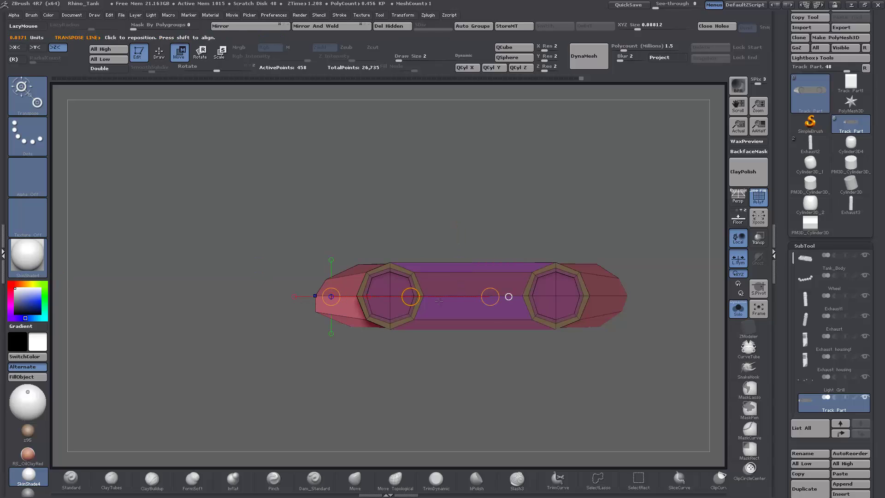
{"action": "left_click_drag", "start_coordinate": [410, 297], "coordinate": [417, 294]}
Isolate the lower tip points of the same teeth with an inverted mask and nudge them slightly inward
{"action": "left_click", "coordinate": [314, 332], "text": "ctrl"}
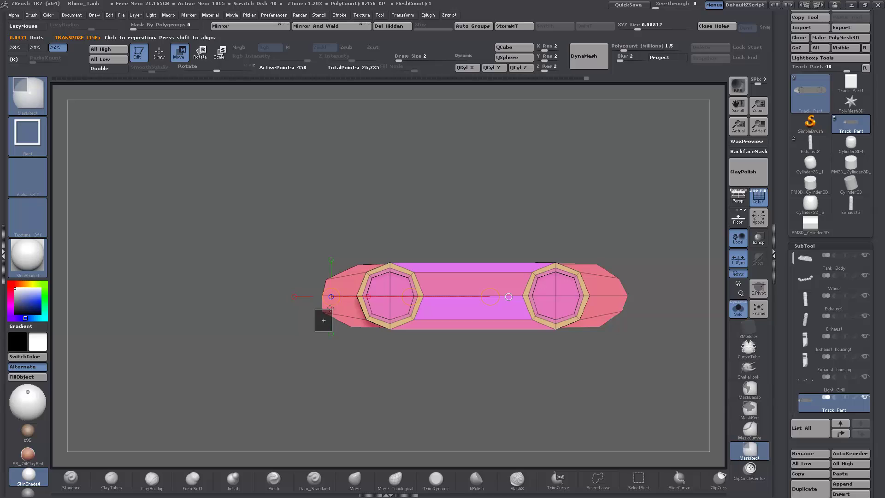
{"action": "key", "text": "ctrl+i"}
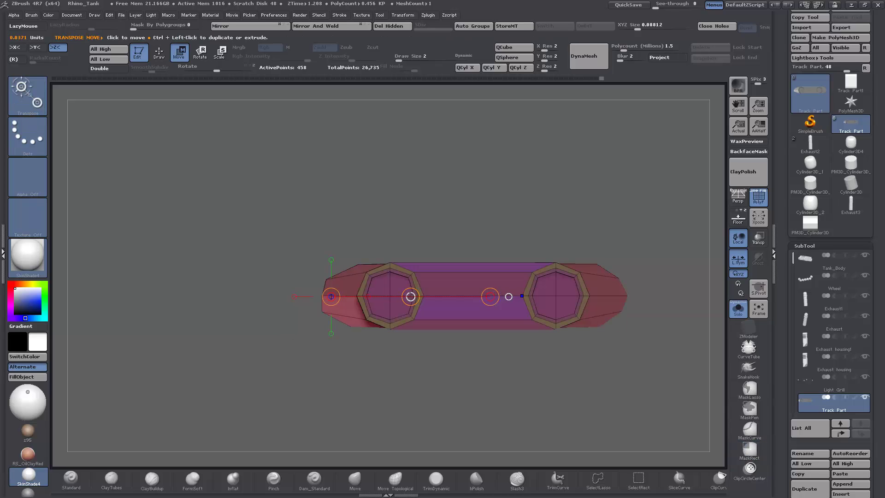
{"action": "left_click_drag", "start_coordinate": [410, 296], "coordinate": [415, 295]}
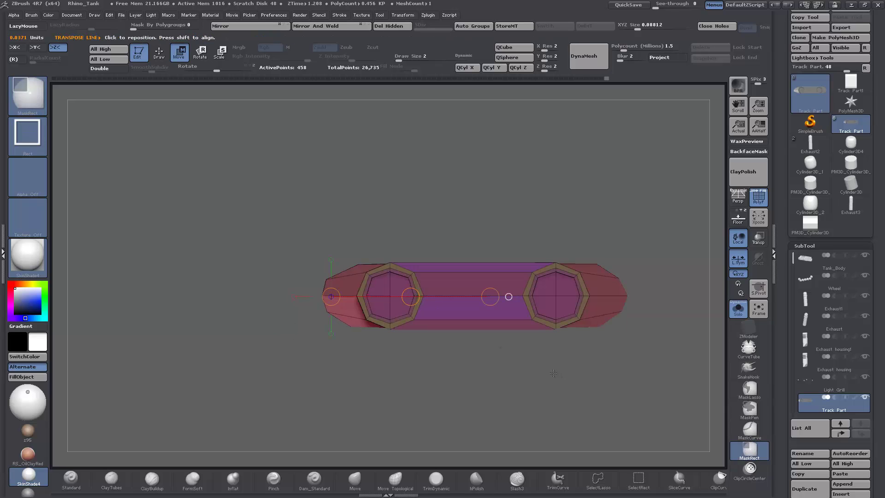
Isolate the tooth tips on the opposite side, move them toward the part's centre, and clear the mask
{"action": "left_click", "coordinate": [645, 252], "text": "ctrl"}
{"action": "left_click_drag", "start_coordinate": [648, 249], "coordinate": [614, 330], "text": "ctrl"}
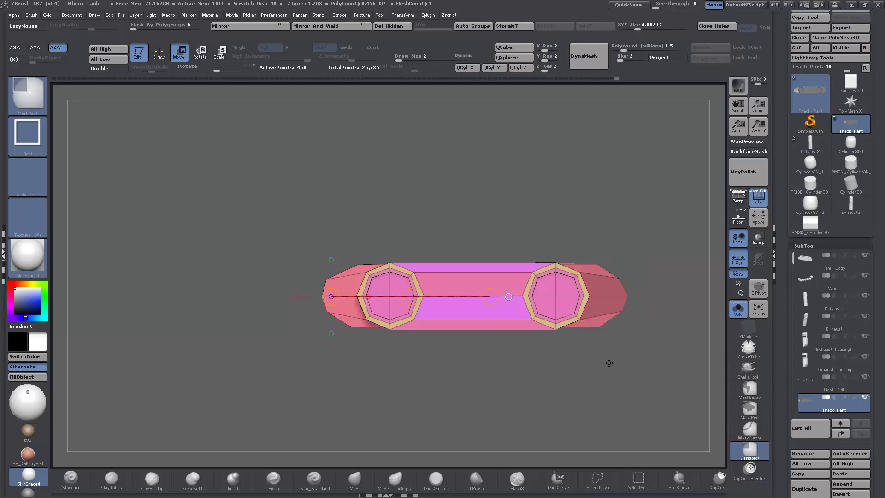
{"action": "key", "text": "ctrl+i"}
{"action": "left_click_drag", "start_coordinate": [410, 296], "coordinate": [408, 296]}
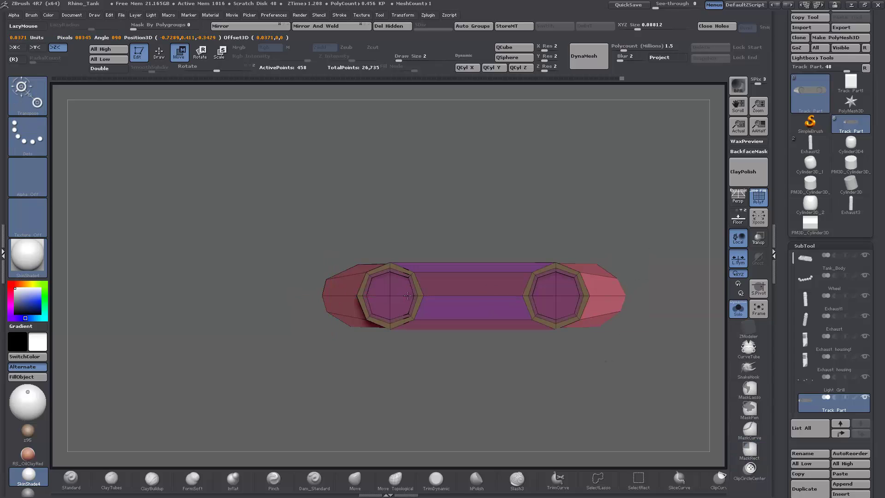
{"action": "left_click", "coordinate": [385, 352], "text": "ctrl"}
{"action": "key", "text": "ctrl+i"}
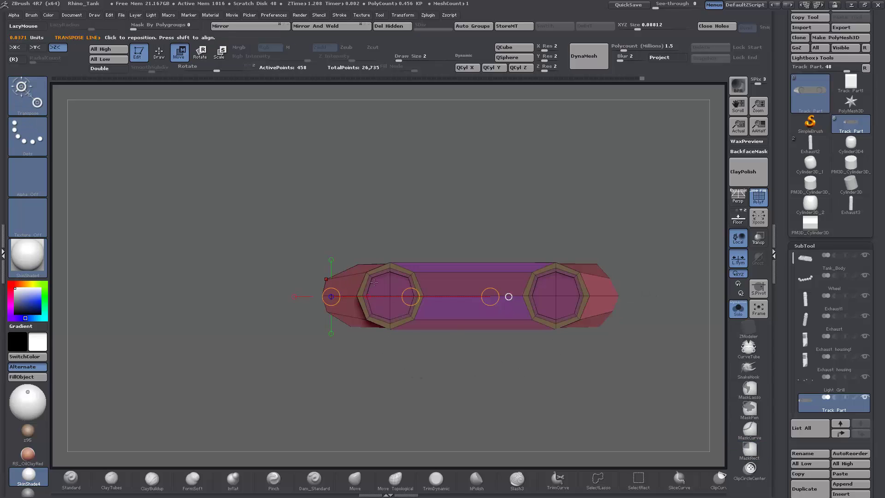
{"action": "left_click_drag", "start_coordinate": [407, 297], "coordinate": [409, 297]}
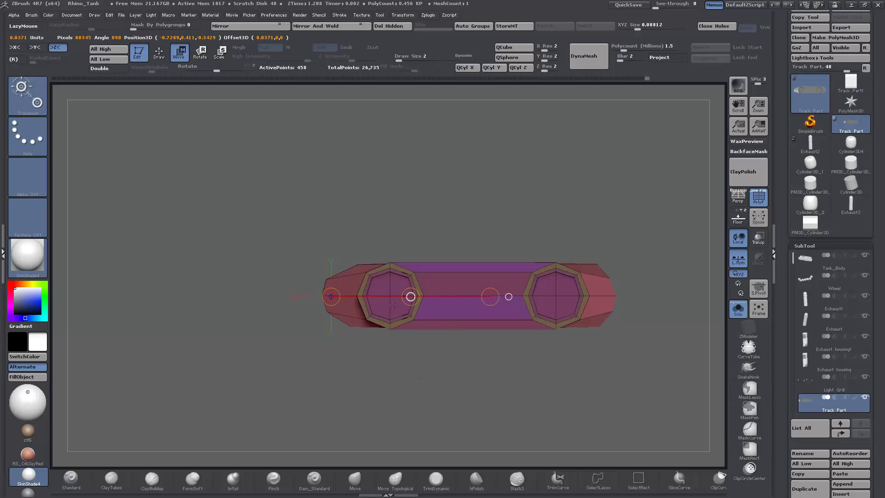
{"action": "mouse_move", "coordinate": [135, 324]}
{"action": "left_mouse_down"}
{"action": "mouse_move", "coordinate": [138, 355]}
{"action": "mouse_move", "coordinate": [146, 352]}
{"action": "mouse_move", "coordinate": [134, 316]}
{"action": "mouse_move", "coordinate": [142, 317]}
{"action": "left_mouse_up"}
{"action": "left_click", "coordinate": [143, 317], "text": "ctrl"}
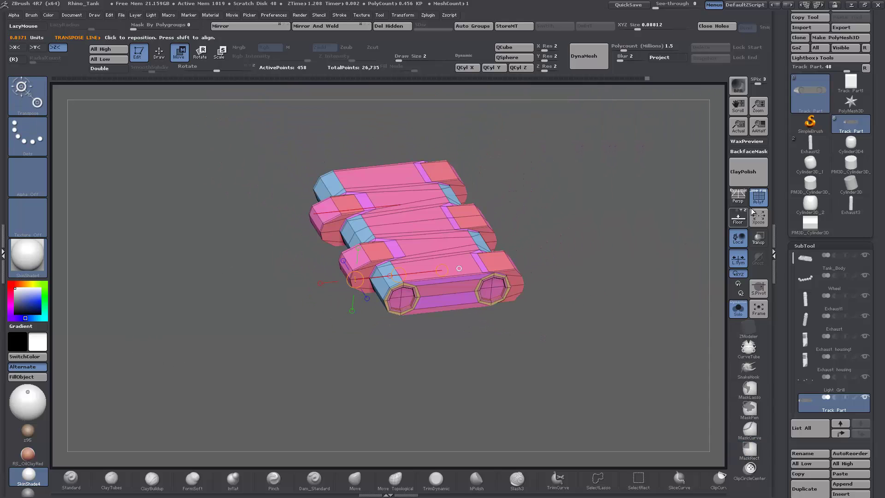
Examine the smoothed track part in dynamic subdivision, with and without polyframe, using a darker MatCap material before restoring SkinShade4
{"action": "left_click", "coordinate": [762, 200]}
{"action": "key", "text": "d"}
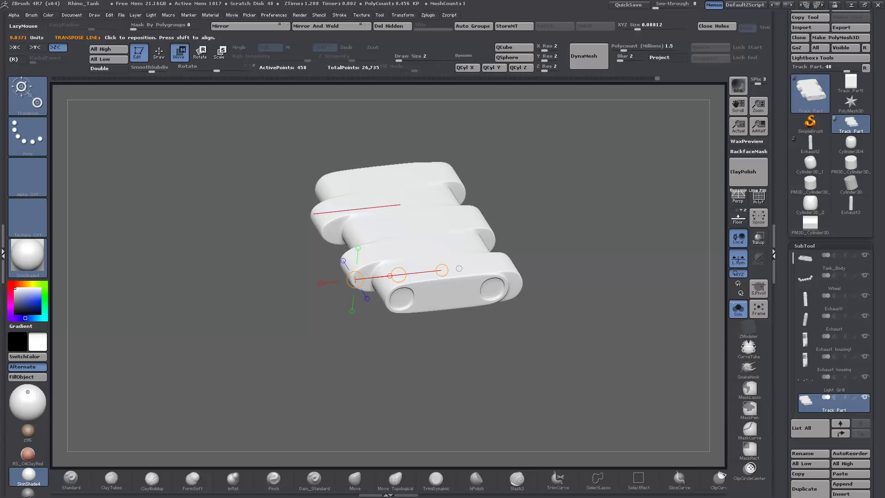
{"action": "left_click", "coordinate": [28, 491]}
{"action": "left_click_drag", "start_coordinate": [543, 364], "coordinate": [587, 312]}
{"action": "left_click_drag", "start_coordinate": [590, 331], "coordinate": [577, 363]}
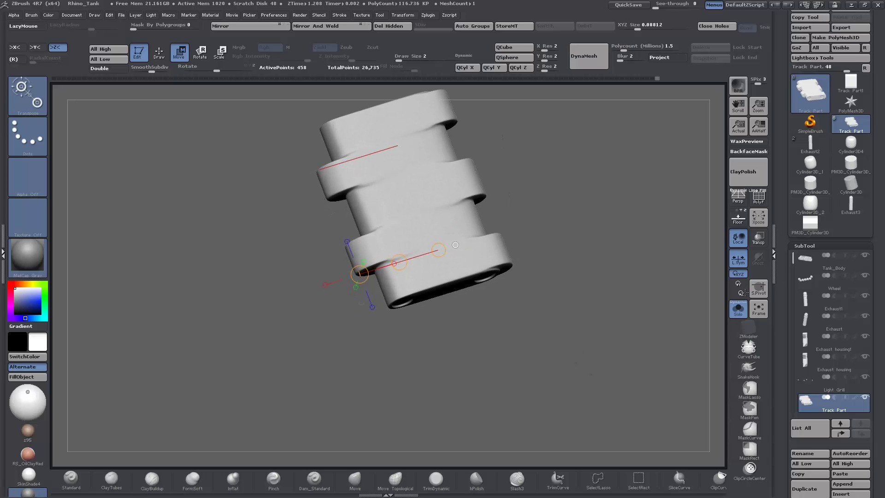
{"action": "left_click", "coordinate": [763, 198]}
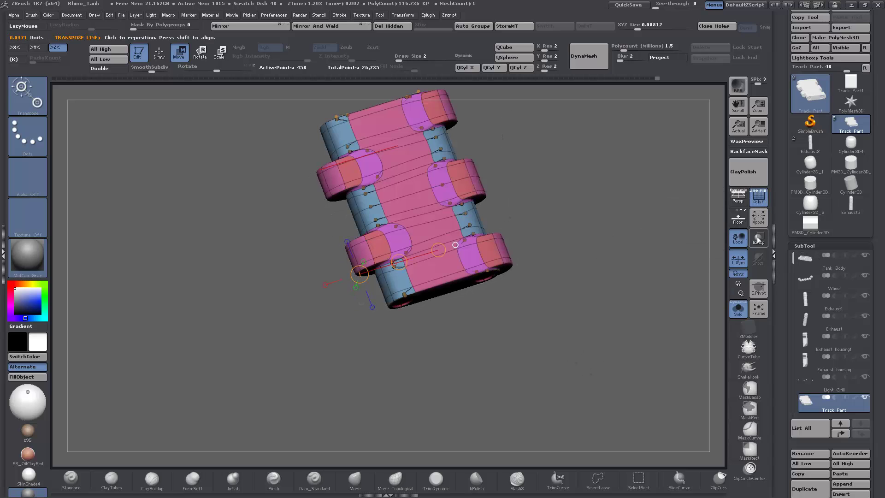
{"action": "left_click_drag", "start_coordinate": [578, 252], "coordinate": [574, 268]}
{"action": "left_click", "coordinate": [29, 475]}
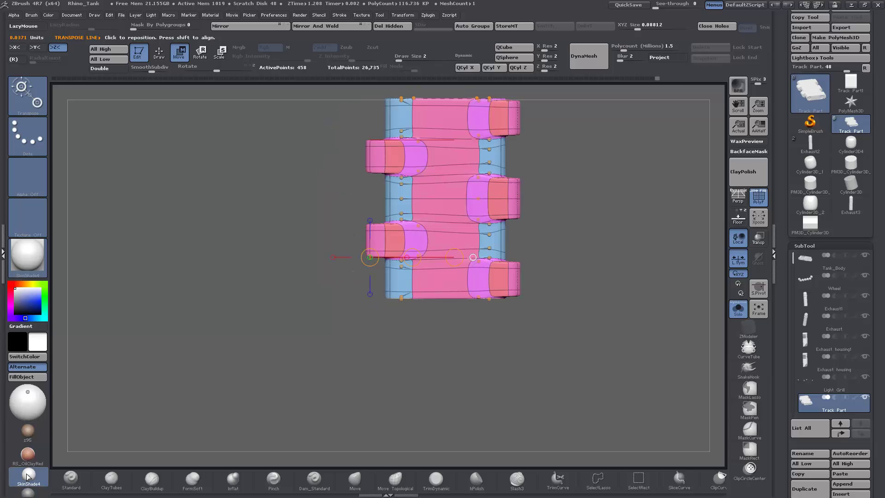
{"action": "left_click", "coordinate": [762, 200]}
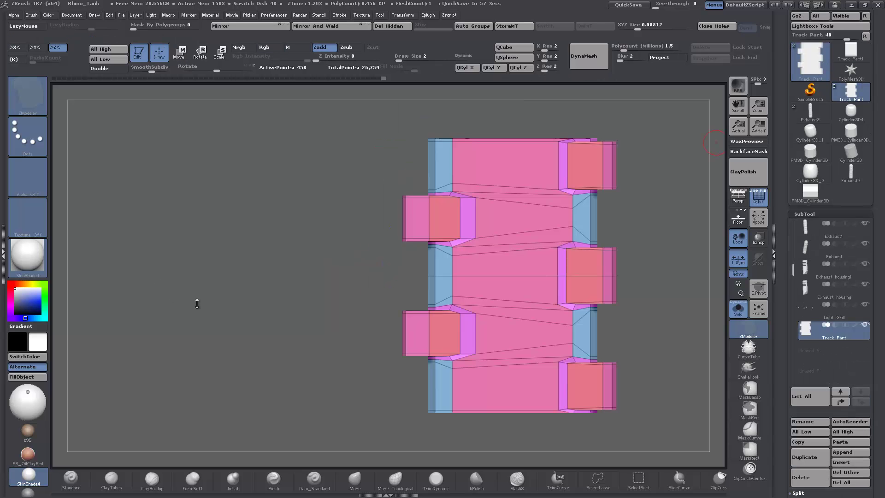
Append the cube mesh to the tank as a new subtool and select it
{"action": "left_click_drag", "start_coordinate": [197, 301], "coordinate": [203, 302]}
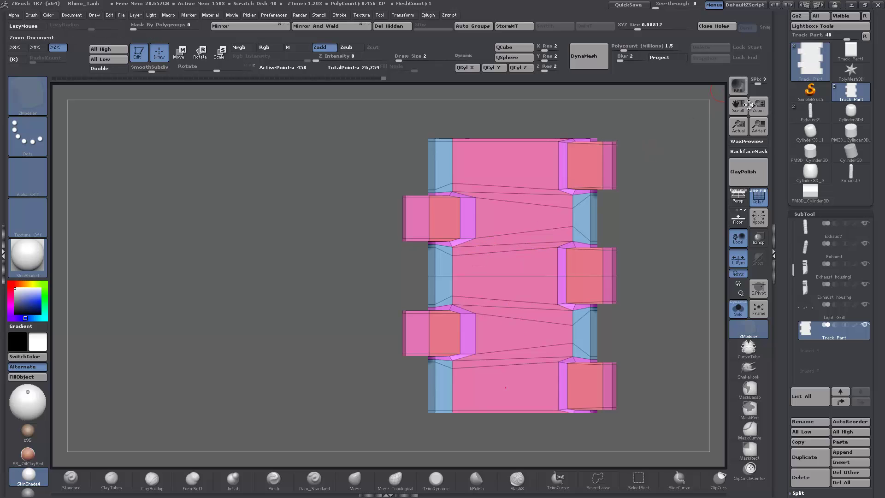
{"action": "scroll", "coordinate": [783, 157], "scroll_direction": "up", "scroll_amount": 1}
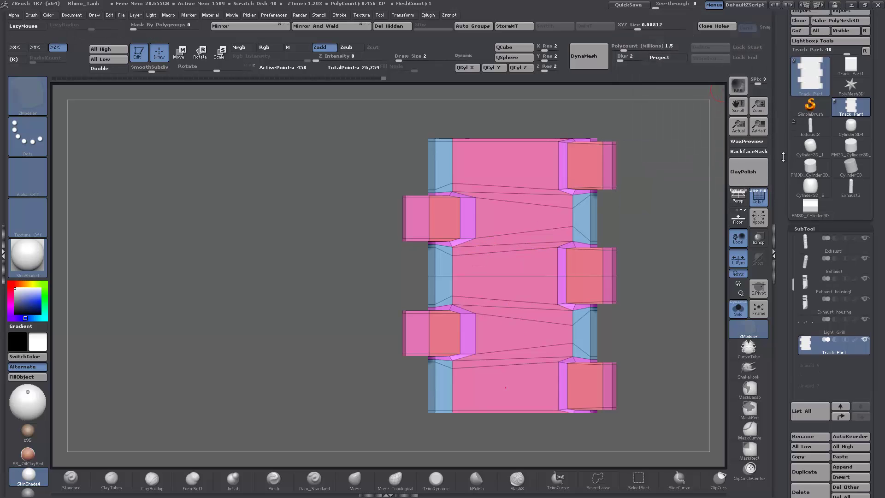
{"action": "left_click", "coordinate": [850, 108]}
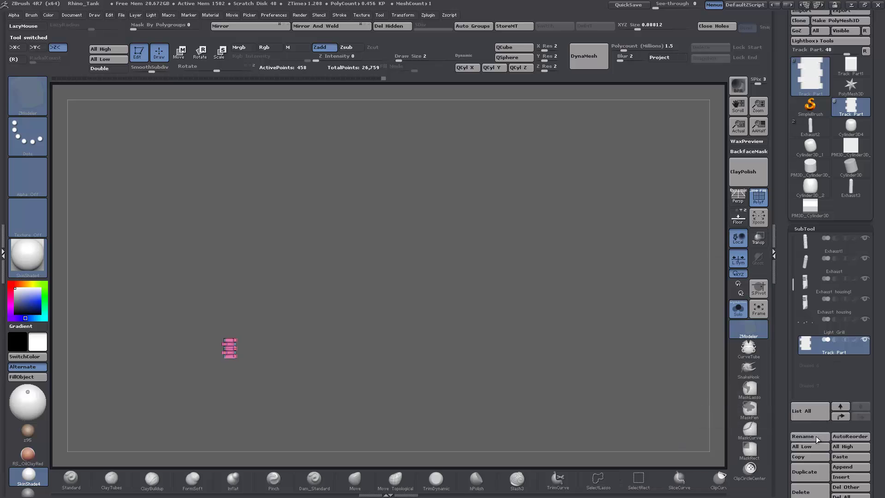
{"action": "left_click", "coordinate": [848, 467]}
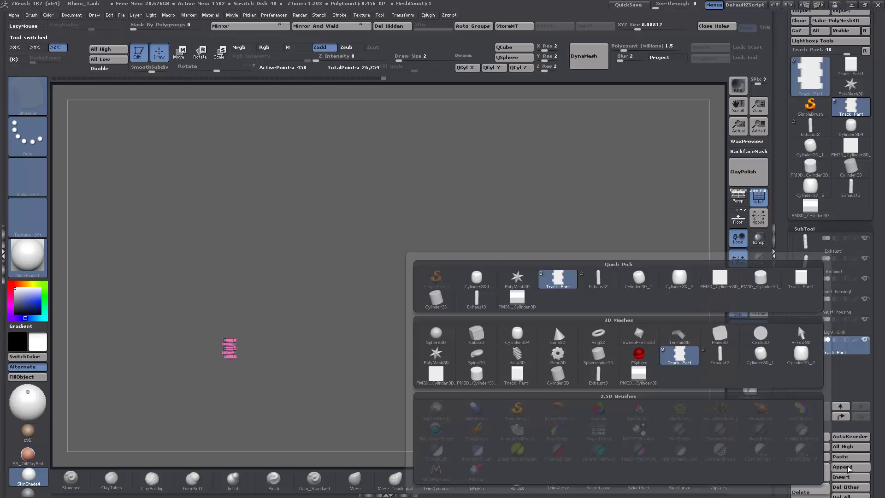
{"action": "left_click", "coordinate": [838, 467]}
{"action": "left_click", "coordinate": [436, 374]}
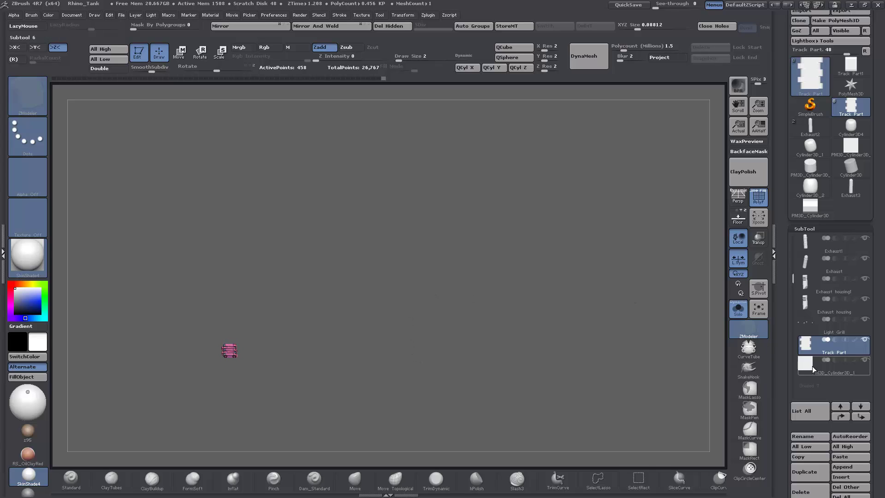
{"action": "left_click", "coordinate": [814, 370]}
Turn off solo and move the cube from the tank body to the open space beside the track part
{"action": "left_click_drag", "start_coordinate": [528, 327], "coordinate": [529, 335]}
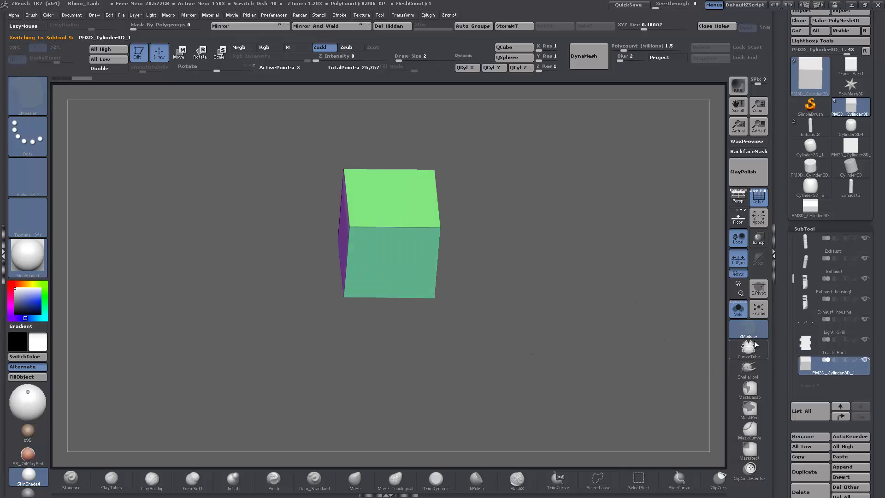
{"action": "left_click", "coordinate": [743, 308]}
{"action": "left_click_drag", "start_coordinate": [609, 363], "coordinate": [604, 375], "text": "shift"}
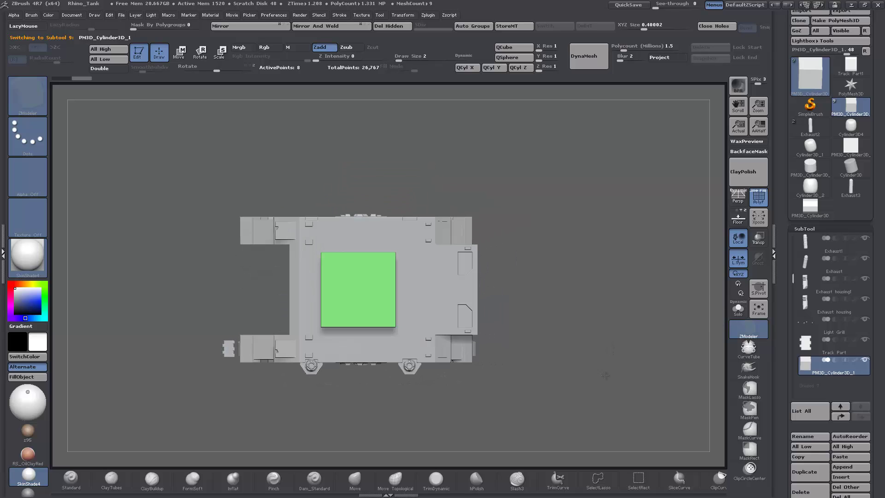
{"action": "left_click", "coordinate": [179, 52]}
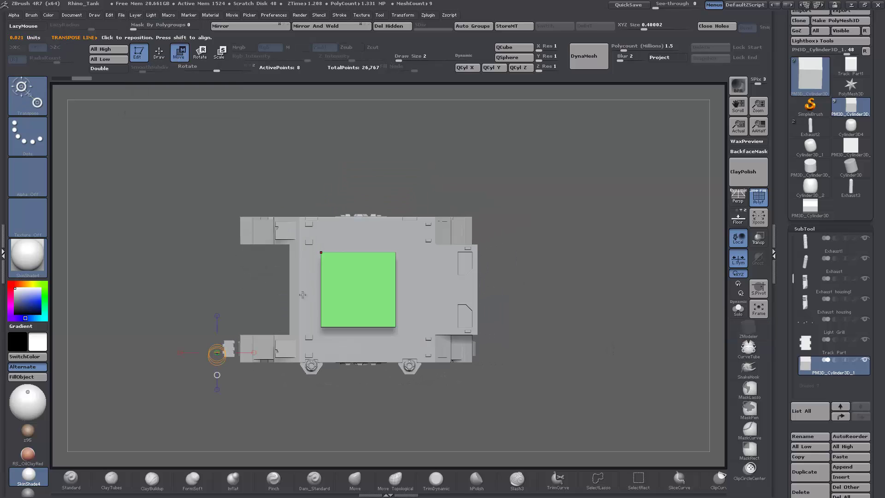
{"action": "left_click_drag", "start_coordinate": [345, 307], "coordinate": [185, 294]}
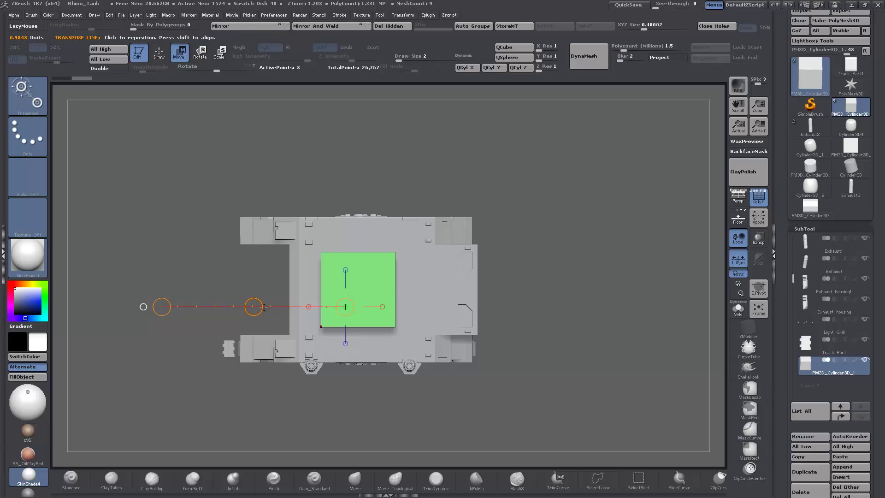
{"action": "left_click_drag", "start_coordinate": [253, 307], "coordinate": [76, 371]}
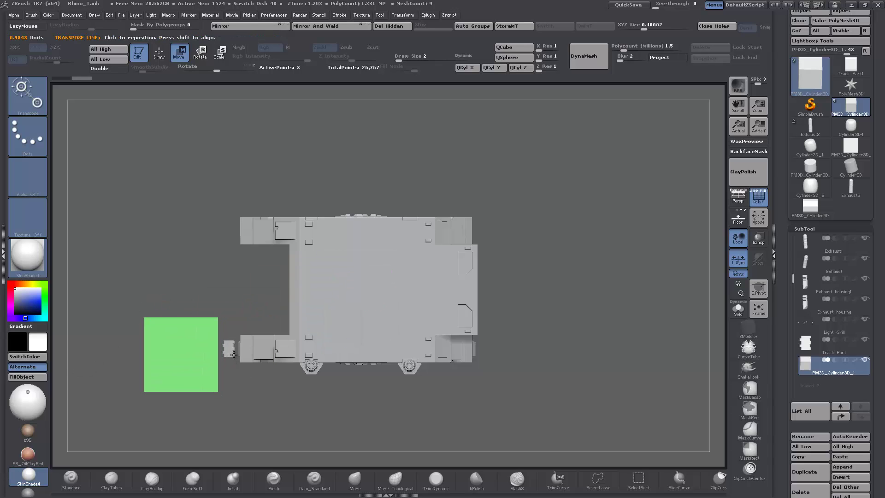
Set the cube's XYZ size to 0.02185 and move it next to the track part's outer teeth
{"action": "left_click_drag", "start_coordinate": [273, 384], "coordinate": [447, 176], "text": "alt"}
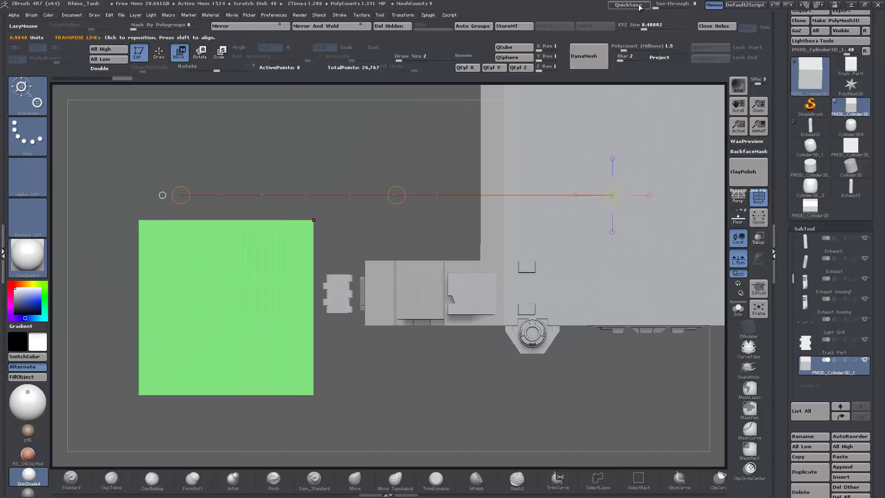
{"action": "left_click_drag", "start_coordinate": [644, 27], "coordinate": [633, 30]}
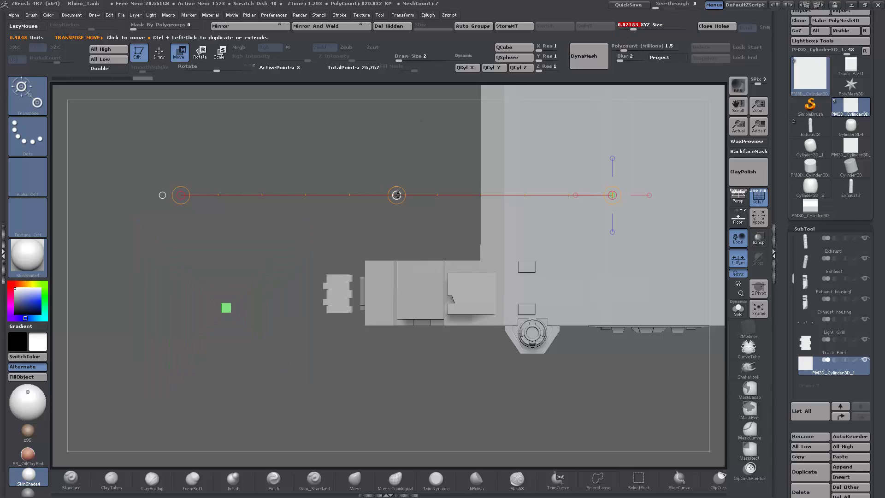
{"action": "left_click_drag", "start_coordinate": [396, 194], "coordinate": [494, 190]}
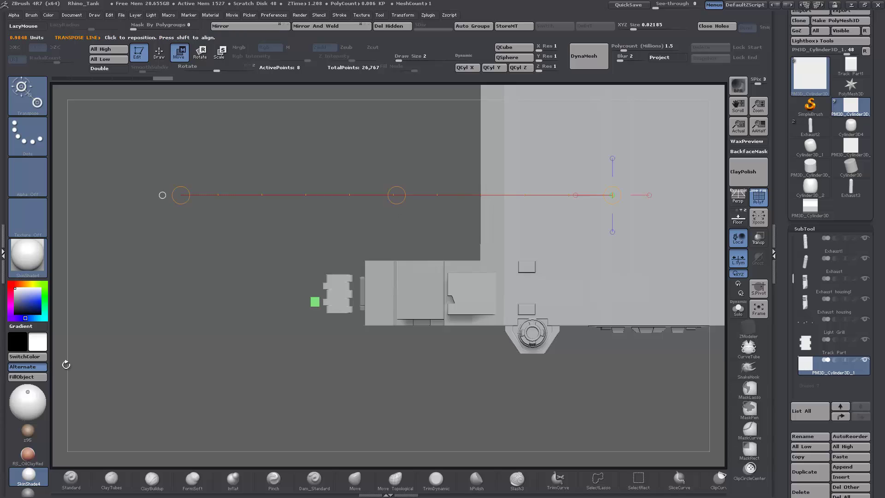
Line up the cube with the track part's mid-height in front of the tooth tips, using the side view
{"action": "left_click_drag", "start_coordinate": [193, 328], "coordinate": [156, 129], "text": "alt"}
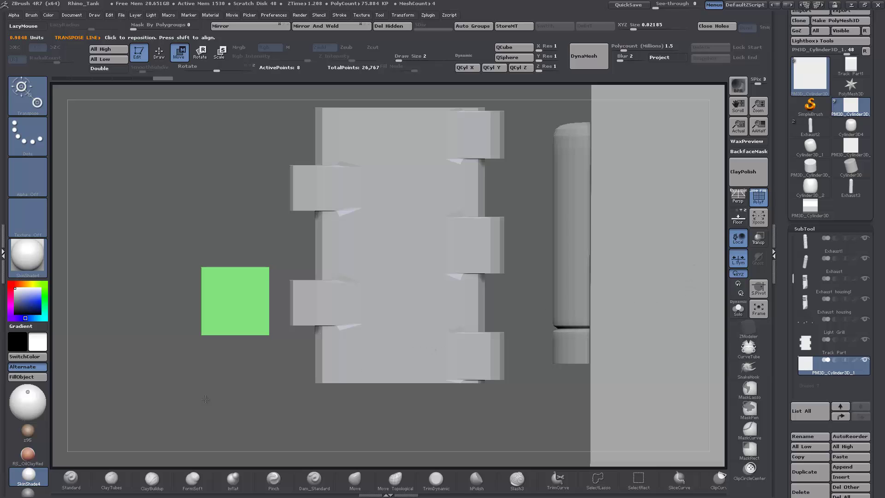
{"action": "mouse_move", "coordinate": [223, 391]}
{"action": "left_mouse_down", "text": "alt"}
{"action": "mouse_move", "coordinate": [275, 365]}
{"action": "mouse_move", "coordinate": [276, 376]}
{"action": "mouse_move", "coordinate": [223, 391]}
{"action": "mouse_move", "coordinate": [193, 361]}
{"action": "mouse_move", "coordinate": [264, 400]}
{"action": "left_mouse_up", "text": "alt"}
{"action": "left_click_drag", "start_coordinate": [264, 400], "coordinate": [264, 376], "text": "alt"}
{"action": "left_click_drag", "start_coordinate": [364, 165], "coordinate": [364, 360], "text": "shift"}
{"action": "mouse_move", "coordinate": [364, 263]}
{"action": "left_mouse_down", "text": "shift"}
{"action": "mouse_move", "coordinate": [364, 421]}
{"action": "mouse_move", "coordinate": [356, 418]}
{"action": "mouse_move", "coordinate": [465, 422]}
{"action": "mouse_move", "coordinate": [489, 351]}
{"action": "left_mouse_up", "text": "shift"}
{"action": "key", "text": "f"}
{"action": "left_click_drag", "start_coordinate": [425, 218], "coordinate": [425, 148], "text": "shift"}
{"action": "mouse_move", "coordinate": [276, 258]}
{"action": "left_mouse_down", "text": "alt"}
{"action": "mouse_move", "coordinate": [251, 310]}
{"action": "mouse_move", "coordinate": [267, 295]}
{"action": "left_mouse_up", "text": "alt"}
{"action": "left_click_drag", "start_coordinate": [381, 206], "coordinate": [520, 198]}
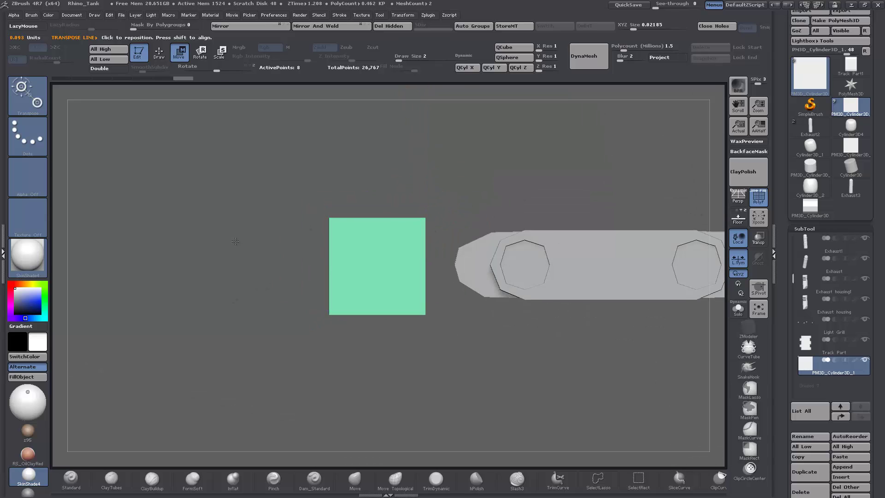
{"action": "left_click_drag", "start_coordinate": [235, 241], "coordinate": [189, 86]}
{"action": "left_click_drag", "start_coordinate": [320, 282], "coordinate": [538, 388]}
{"action": "left_click_drag", "start_coordinate": [284, 253], "coordinate": [282, 250]}
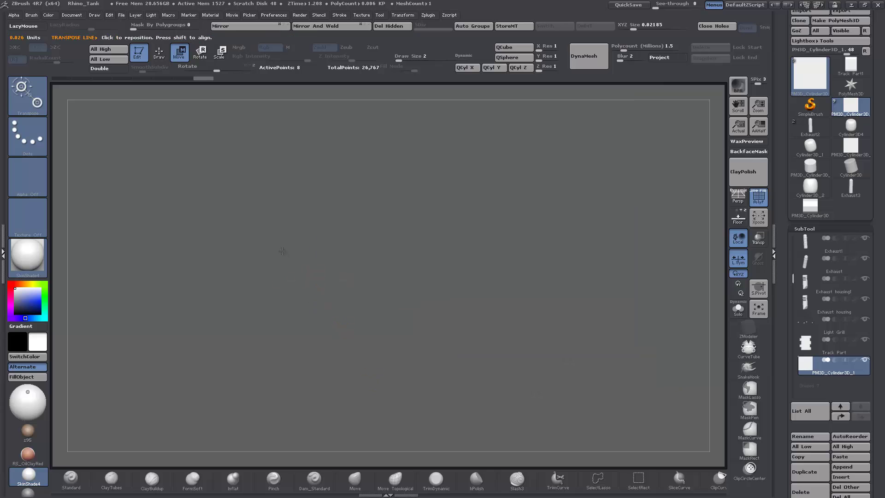
Mask part of the cube and move the unmasked side to leave a flat block on top of the track part
{"action": "left_click_drag", "start_coordinate": [302, 414], "coordinate": [300, 364]}
{"action": "left_click_drag", "start_coordinate": [267, 194], "coordinate": [295, 285]}
{"action": "key", "text": "shift+t"}
{"action": "left_click_drag", "start_coordinate": [432, 319], "coordinate": [369, 251], "text": "alt"}
{"action": "left_click_drag", "start_coordinate": [369, 250], "coordinate": [348, 272]}
{"action": "left_click_drag", "start_coordinate": [173, 427], "coordinate": [264, 261], "text": "ctrl"}
{"action": "left_click", "coordinate": [311, 372], "text": "ctrl"}
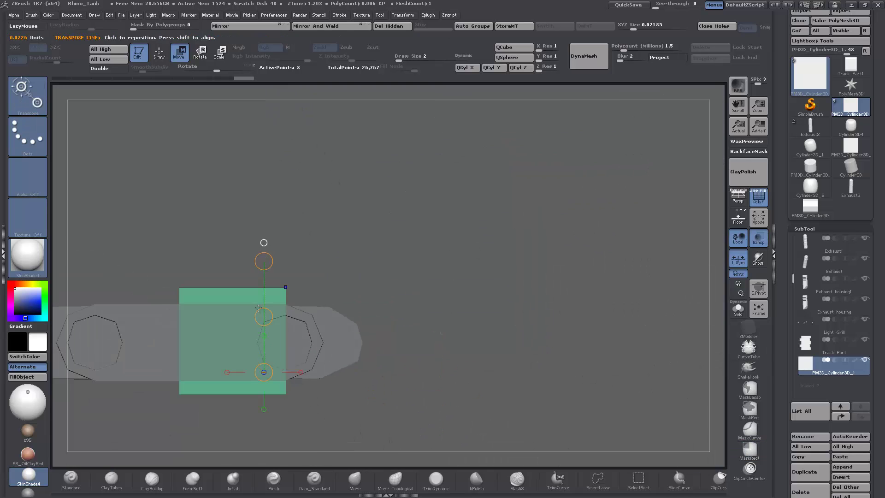
{"action": "left_click_drag", "start_coordinate": [264, 317], "coordinate": [265, 231], "text": "shift"}
{"action": "left_click_drag", "start_coordinate": [444, 291], "coordinate": [605, 270], "text": "alt"}
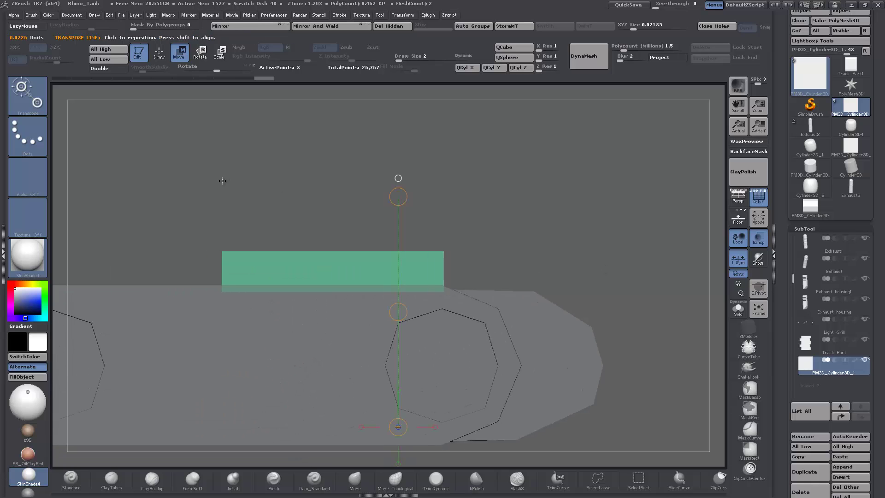
{"action": "key", "text": "q"}
{"action": "left_click", "coordinate": [223, 265]}
{"action": "mouse_move", "coordinate": [594, 203]}
{"action": "left_mouse_down"}
{"action": "mouse_move", "coordinate": [573, 275]}
{"action": "mouse_move", "coordinate": [578, 206]}
{"action": "mouse_move", "coordinate": [565, 285]}
{"action": "mouse_move", "coordinate": [565, 258]}
{"action": "left_mouse_up"}
{"action": "key", "text": "ctrl+z"}
{"action": "key", "text": "ctrl+z"}
Move the flat block onto the lower-left corner of the track part's face and narrow it into a slim strip
{"action": "key", "text": "w"}
{"action": "left_click_drag", "start_coordinate": [411, 202], "coordinate": [412, 359], "text": "shift"}
{"action": "left_click_drag", "start_coordinate": [411, 280], "coordinate": [412, 496], "text": "shift"}
{"action": "left_click_drag", "start_coordinate": [351, 430], "coordinate": [334, 302], "text": "alt"}
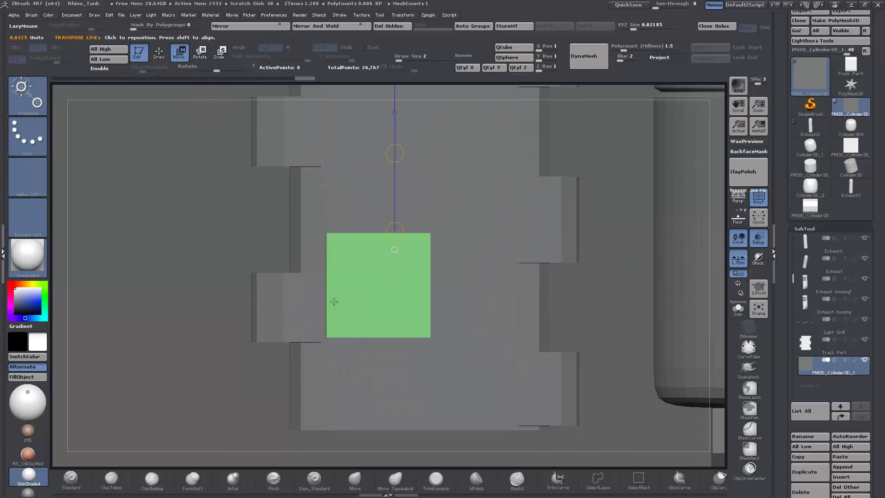
{"action": "left_click_drag", "start_coordinate": [394, 154], "coordinate": [397, 240], "text": "shift"}
{"action": "left_click_drag", "start_coordinate": [204, 318], "coordinate": [222, 343], "text": "alt"}
{"action": "left_click_drag", "start_coordinate": [397, 343], "coordinate": [593, 343], "text": "shift"}
{"action": "left_click_drag", "start_coordinate": [593, 343], "coordinate": [528, 342]}
{"action": "left_click_drag", "start_coordinate": [422, 244], "coordinate": [419, 261]}
Extrude the block's upper end with ZModeler and add a second segment angled toward the plate's middle
{"action": "key", "text": "q"}
{"action": "mouse_move", "coordinate": [452, 296]}
{"action": "left_mouse_down"}
{"action": "mouse_move", "coordinate": [454, 186]}
{"action": "mouse_move", "coordinate": [454, 217]}
{"action": "left_mouse_up"}
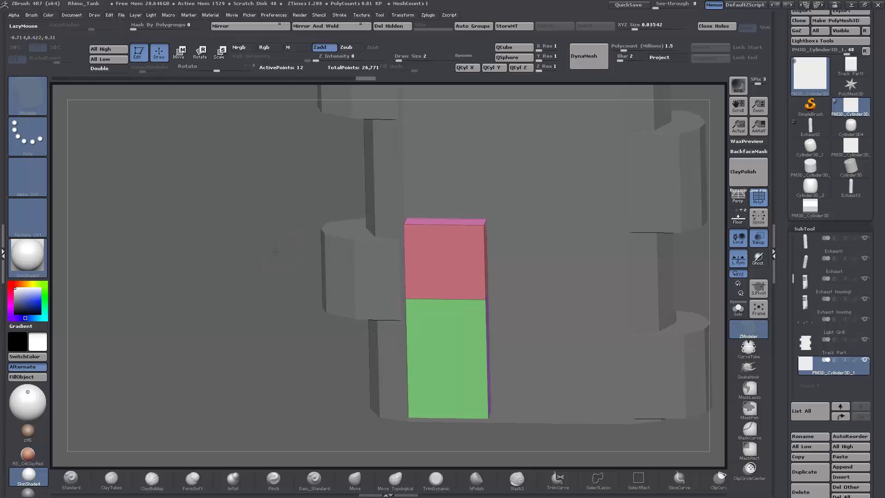
{"action": "key", "text": "space"}
{"action": "left_click_drag", "start_coordinate": [511, 239], "coordinate": [538, 198]}
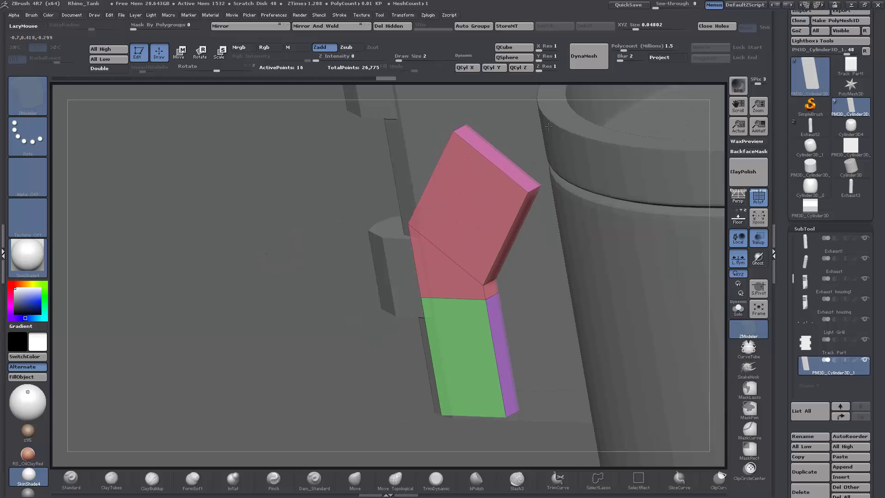
Push the inner side face of the bent block inward to narrow its straight leg
{"action": "left_click_drag", "start_coordinate": [322, 222], "coordinate": [266, 257], "text": "shift"}
{"action": "mouse_move", "coordinate": [510, 122]}
{"action": "left_mouse_down", "text": "ctrl"}
{"action": "mouse_move", "coordinate": [575, 221]}
{"action": "mouse_move", "coordinate": [457, 142]}
{"action": "mouse_move", "coordinate": [464, 366]}
{"action": "left_mouse_up", "text": "ctrl"}
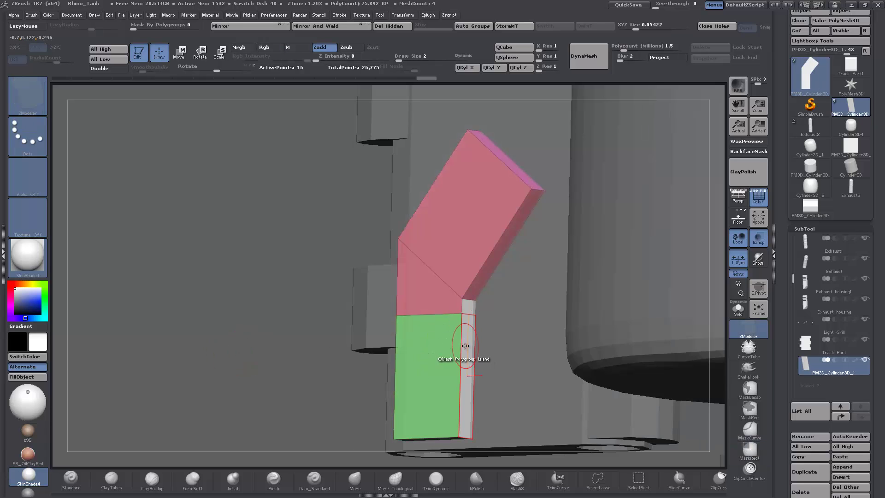
{"action": "key", "text": "space"}
{"action": "mouse_move", "coordinate": [476, 261]}
{"action": "left_mouse_down"}
{"action": "mouse_move", "coordinate": [459, 242]}
{"action": "mouse_move", "coordinate": [237, 316]}
{"action": "mouse_move", "coordinate": [498, 260]}
{"action": "left_mouse_up"}
{"action": "key", "text": "space"}
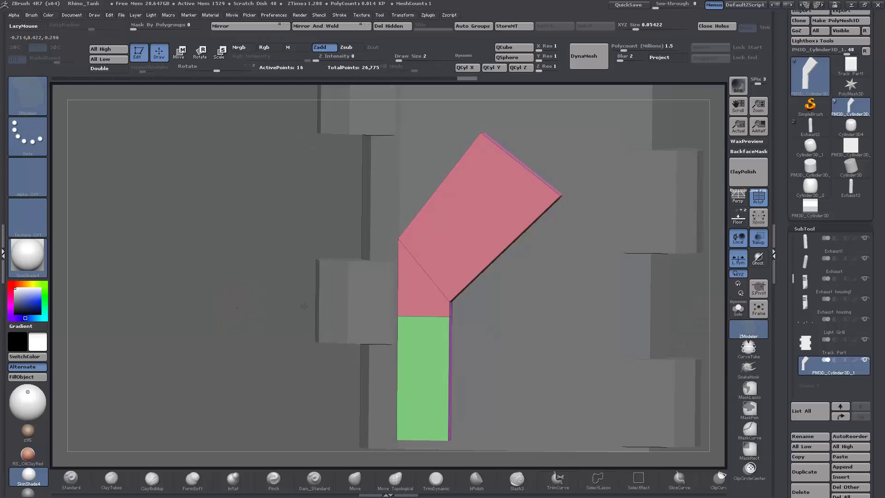
Mask the straight leg and move the arm's end to make the angled arm slimmer and more slanted
{"action": "mouse_move", "coordinate": [474, 162]}
{"action": "left_mouse_down", "text": "ctrl"}
{"action": "mouse_move", "coordinate": [530, 214]}
{"action": "mouse_move", "coordinate": [624, 204]}
{"action": "mouse_move", "coordinate": [585, 229]}
{"action": "left_mouse_up", "text": "ctrl"}
{"action": "key", "text": "w"}
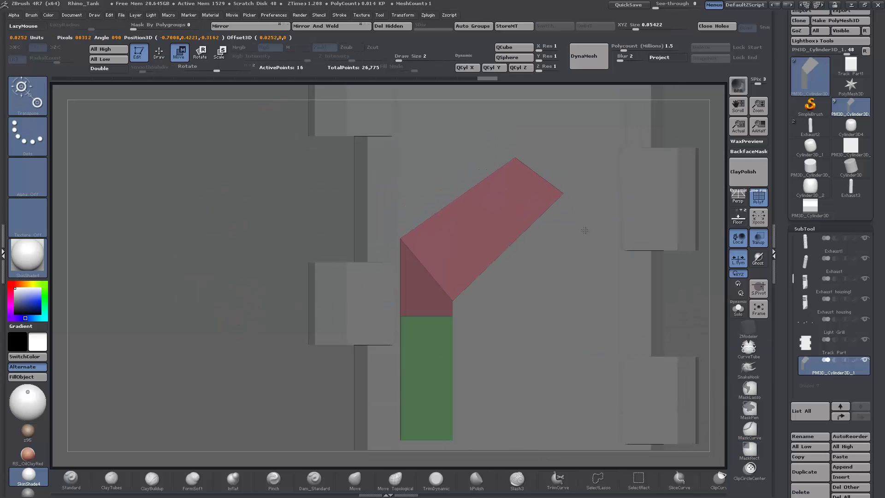
{"action": "mouse_move", "coordinate": [480, 203]}
{"action": "left_mouse_down"}
{"action": "mouse_move", "coordinate": [623, 204]}
{"action": "mouse_move", "coordinate": [552, 185]}
{"action": "mouse_move", "coordinate": [548, 209]}
{"action": "mouse_move", "coordinate": [636, 193]}
{"action": "left_mouse_up"}
{"action": "key", "text": "q"}
{"action": "left_click", "coordinate": [187, 165], "text": "ctrl"}
Clip the angled arm's tip to a straight end parallel to the plate's side
{"action": "key", "text": "b"}
{"action": "key", "text": "z"}
{"action": "key", "text": "m"}
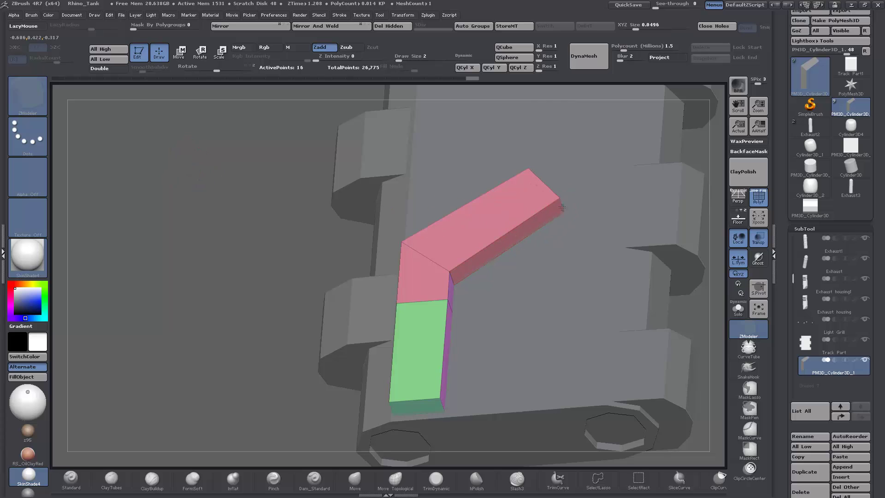
{"action": "left_click_drag", "start_coordinate": [561, 207], "coordinate": [51, 282], "text": "shift"}
{"action": "mouse_move", "coordinate": [498, 125]}
{"action": "left_mouse_down", "text": "ctrl+shift"}
{"action": "mouse_move", "coordinate": [518, 353]}
{"action": "mouse_move", "coordinate": [207, 267]}
{"action": "left_mouse_up", "text": "ctrl+shift"}
Shorten the tread piece's straight leg and lengthen its angled arm across the plate
{"action": "key", "text": "w"}
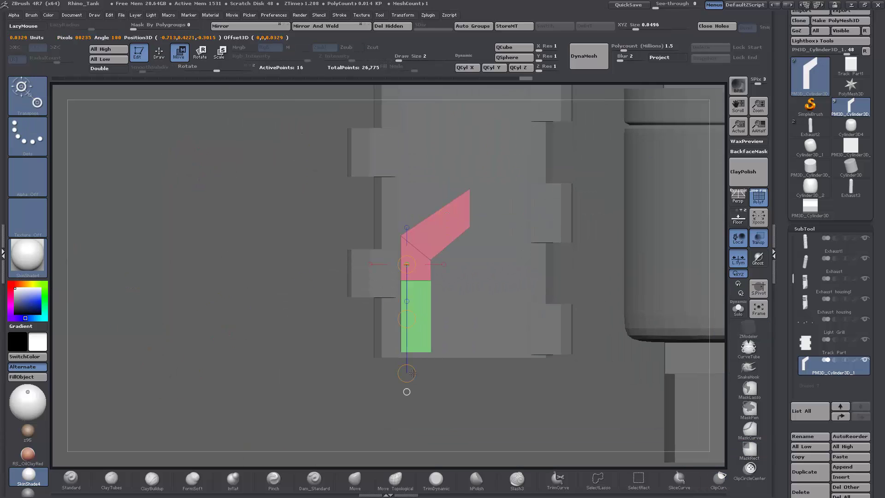
{"action": "left_click_drag", "start_coordinate": [407, 264], "coordinate": [406, 374]}
{"action": "key", "text": "ctrl+shift+z"}
{"action": "key", "text": "ctrl+shift+z"}
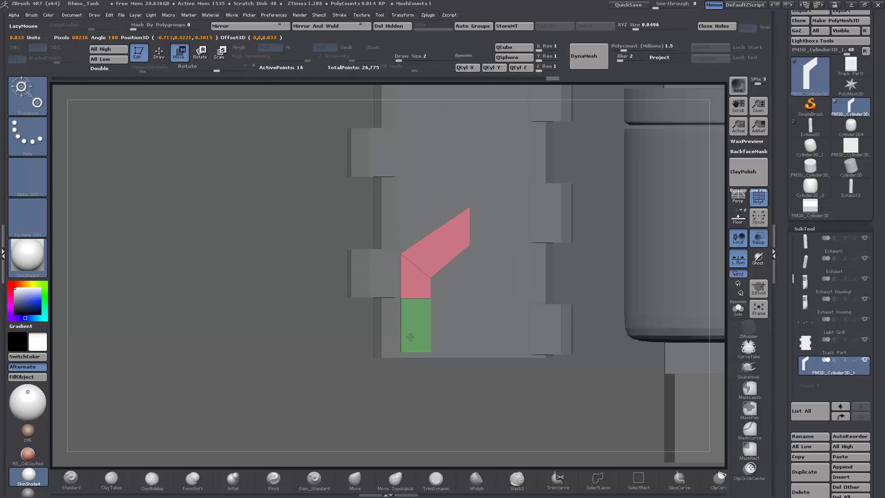
{"action": "key", "text": "ctrl+z"}
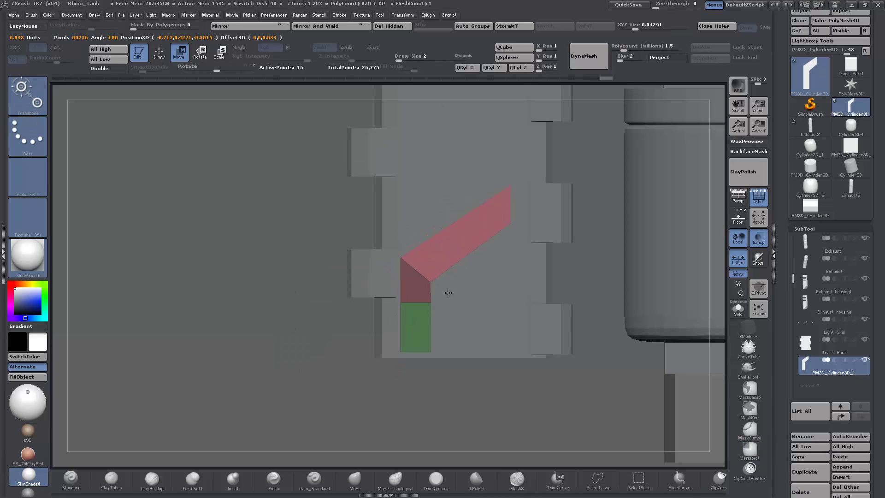
{"action": "key", "text": "ctrl+shift+z"}
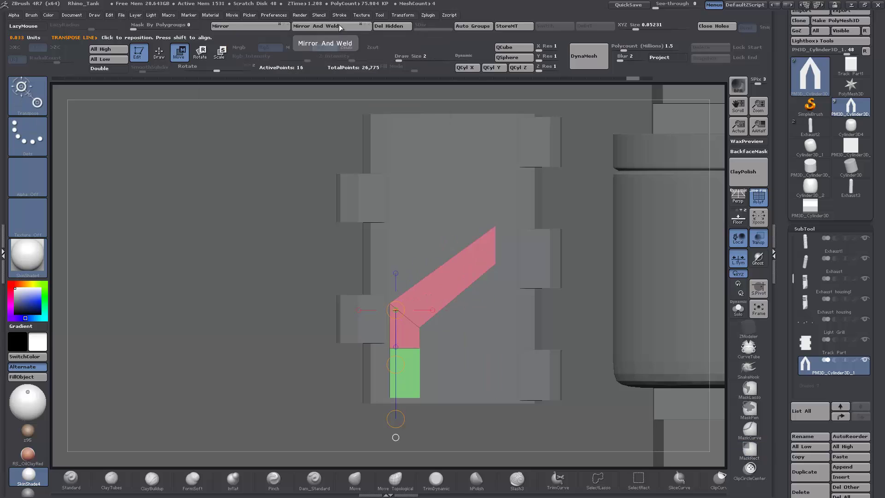
{"action": "left_click", "coordinate": [362, 27]}
{"action": "key", "text": "ctrl+z"}
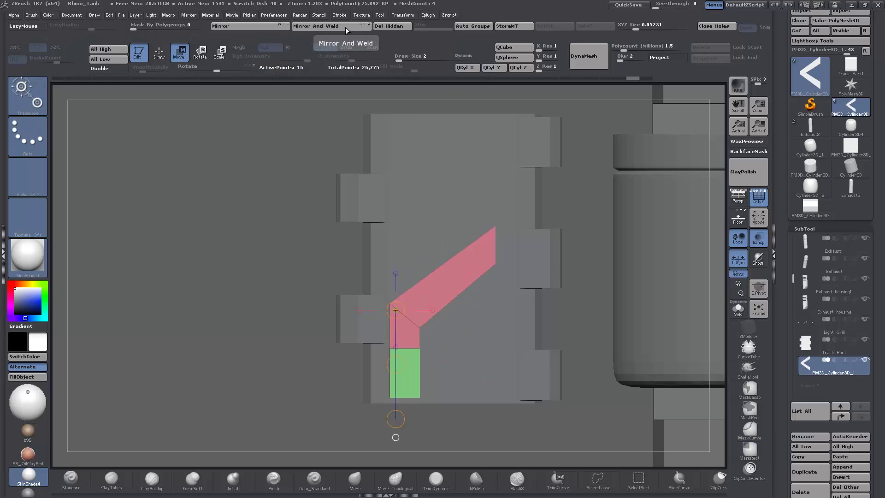
{"action": "left_click", "coordinate": [739, 242]}
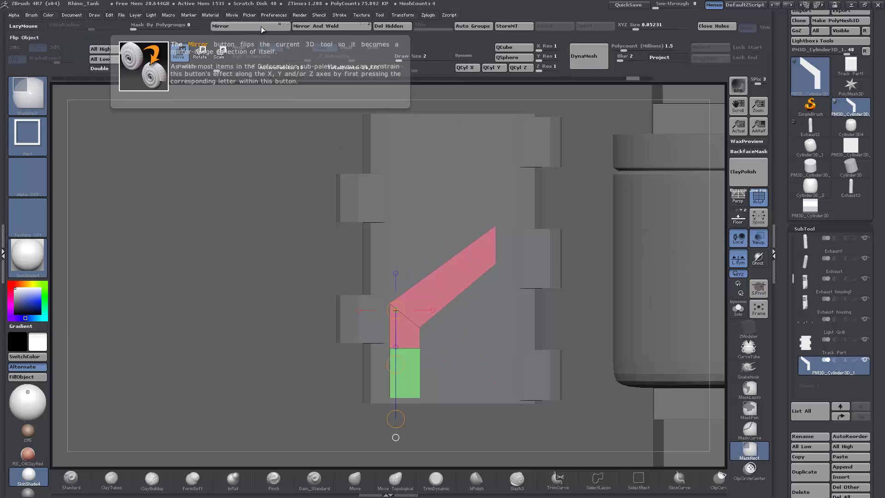
Create a mirrored duplicate of the bent tread piece and move it onto the upper half of the track plate
{"action": "left_click", "coordinate": [261, 27]}
{"action": "left_click_drag", "start_coordinate": [299, 107], "coordinate": [181, 229]}
{"action": "key", "text": "f"}
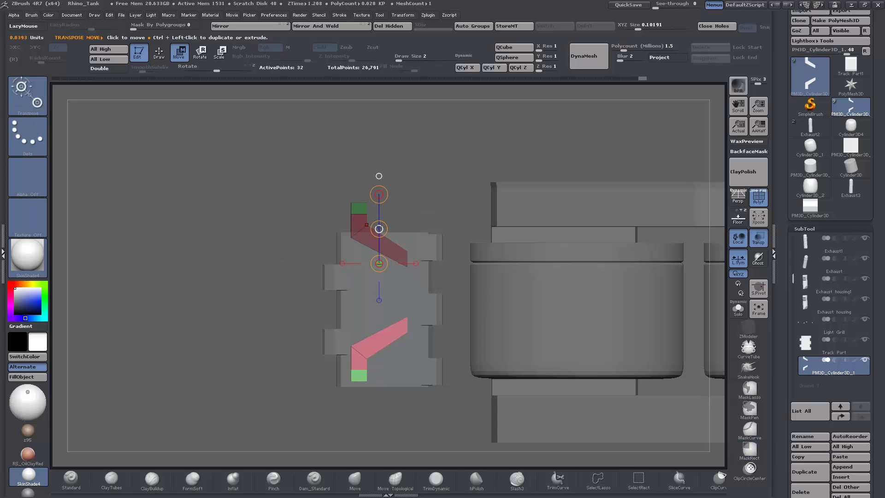
{"action": "left_click_drag", "start_coordinate": [378, 228], "coordinate": [378, 262]}
{"action": "key", "text": "f"}
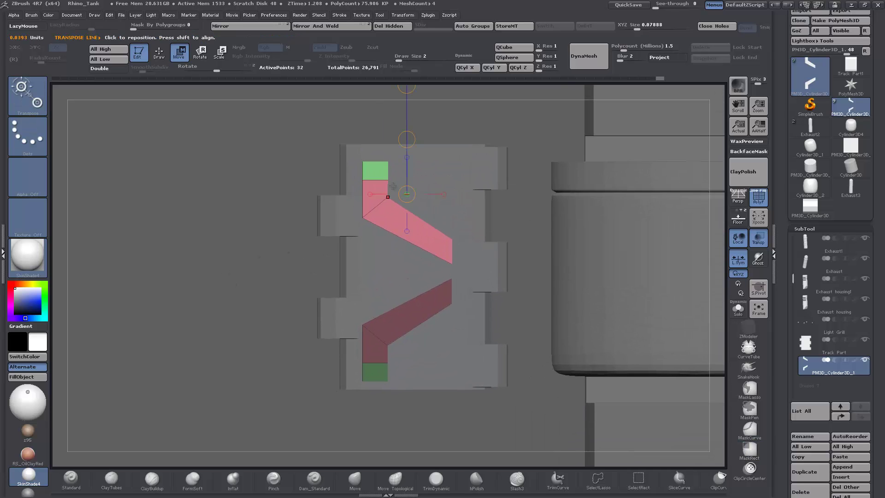
Duplicate the upper tread piece beside the plate and remove the copy's angled arm with ZModeler
{"action": "mouse_move", "coordinate": [405, 138]}
{"action": "left_mouse_down", "text": "ctrl"}
{"action": "mouse_move", "coordinate": [263, 173]}
{"action": "mouse_move", "coordinate": [292, 262]}
{"action": "left_mouse_up", "text": "ctrl"}
{"action": "key", "text": "b"}
{"action": "key", "text": "z"}
{"action": "key", "text": "m"}
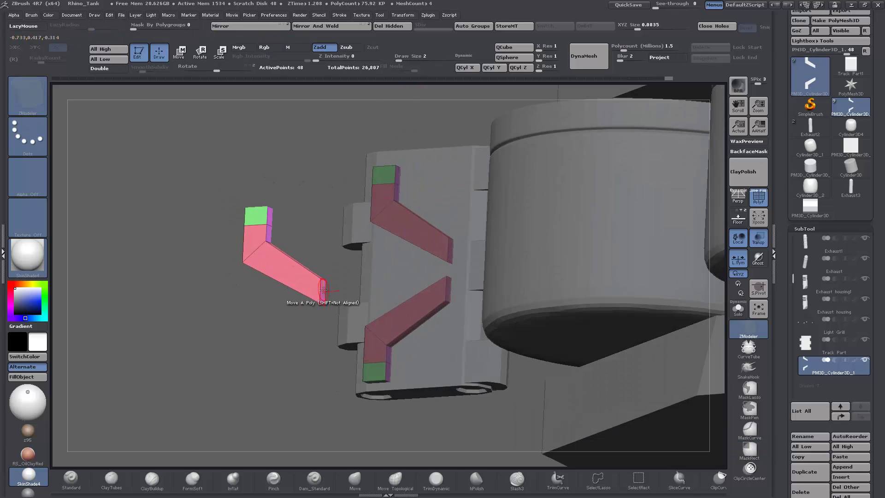
{"action": "key", "text": "space"}
{"action": "left_click_drag", "start_coordinate": [322, 289], "coordinate": [272, 259]}
{"action": "left_click_drag", "start_coordinate": [295, 258], "coordinate": [275, 234]}
Slide the outer points of the remaining small block to taper it into a trapezoid
{"action": "left_click_drag", "start_coordinate": [215, 262], "coordinate": [267, 190]}
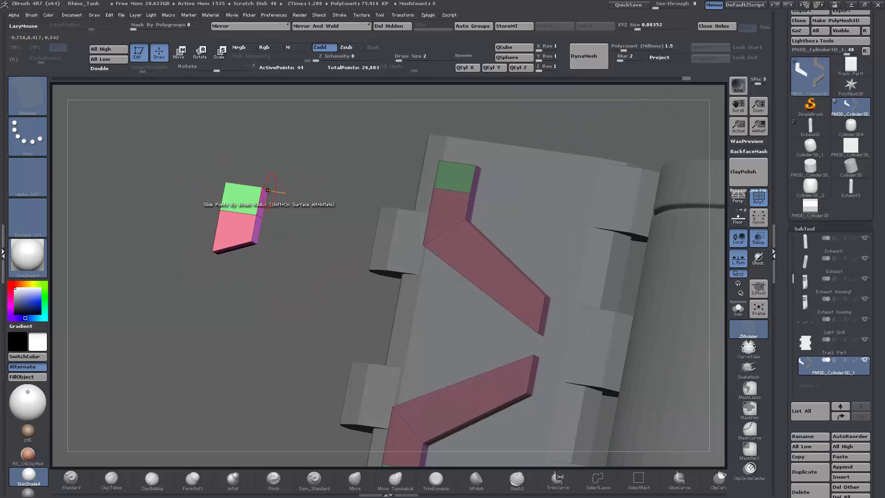
{"action": "key", "text": "space"}
{"action": "mouse_move", "coordinate": [229, 321]}
{"action": "left_mouse_down"}
{"action": "mouse_move", "coordinate": [227, 238]}
{"action": "mouse_move", "coordinate": [461, 290]}
{"action": "left_mouse_up"}
Move the small trapezoid block onto the plate's left edge between the two bent tread pieces
{"action": "key", "text": "w"}
{"action": "left_click", "coordinate": [750, 389]}
{"action": "mouse_move", "coordinate": [329, 109]}
{"action": "left_mouse_down", "text": "ctrl"}
{"action": "mouse_move", "coordinate": [483, 295]}
{"action": "mouse_move", "coordinate": [328, 231]}
{"action": "left_mouse_up", "text": "ctrl"}
{"action": "left_click_drag", "start_coordinate": [386, 166], "coordinate": [387, 160]}
{"action": "left_click_drag", "start_coordinate": [194, 267], "coordinate": [246, 293], "text": "ctrl"}
{"action": "mouse_move", "coordinate": [299, 248]}
{"action": "left_mouse_down", "text": "ctrl"}
{"action": "mouse_move", "coordinate": [417, 258]}
{"action": "mouse_move", "coordinate": [318, 318]}
{"action": "left_mouse_up", "text": "ctrl"}
{"action": "left_click", "coordinate": [302, 295], "text": "ctrl"}
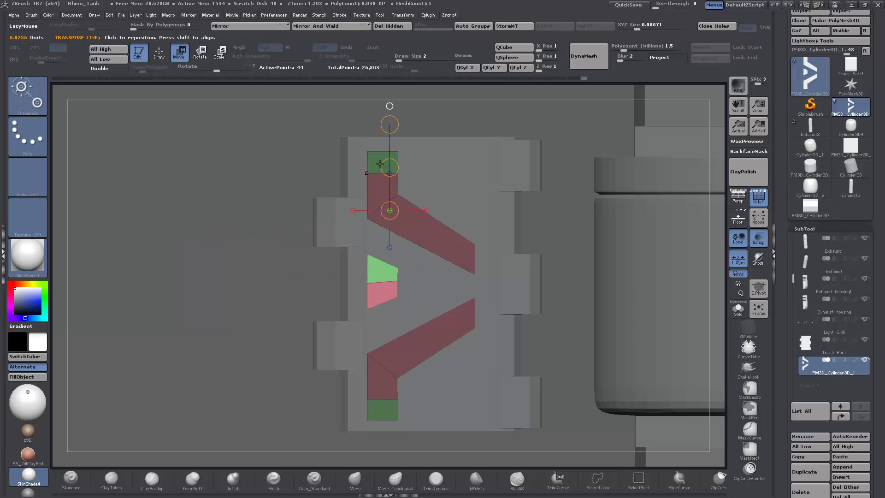
Duplicate the trapezoid block to the plate's lower-right area and clip its lower end flat
{"action": "left_click_drag", "start_coordinate": [381, 168], "coordinate": [180, 371], "text": "ctrl"}
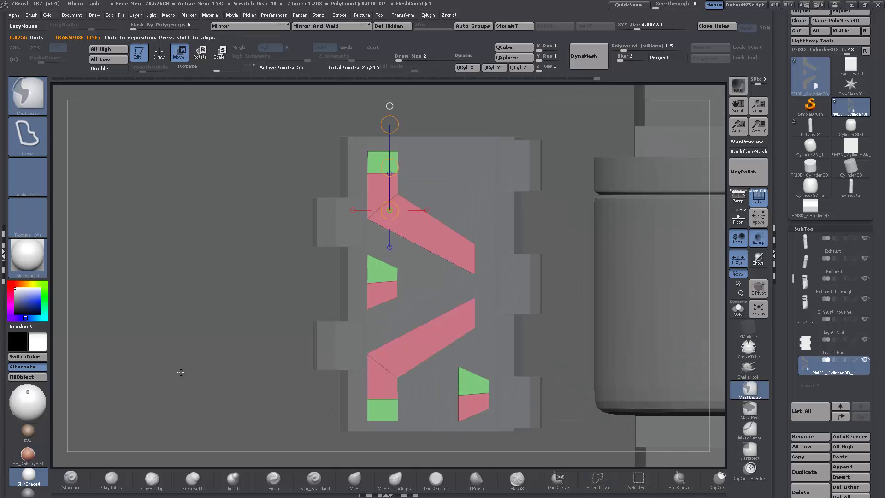
{"action": "key", "text": "ctrl+z"}
{"action": "left_click_drag", "start_coordinate": [115, 388], "coordinate": [605, 407], "text": "ctrl+shift"}
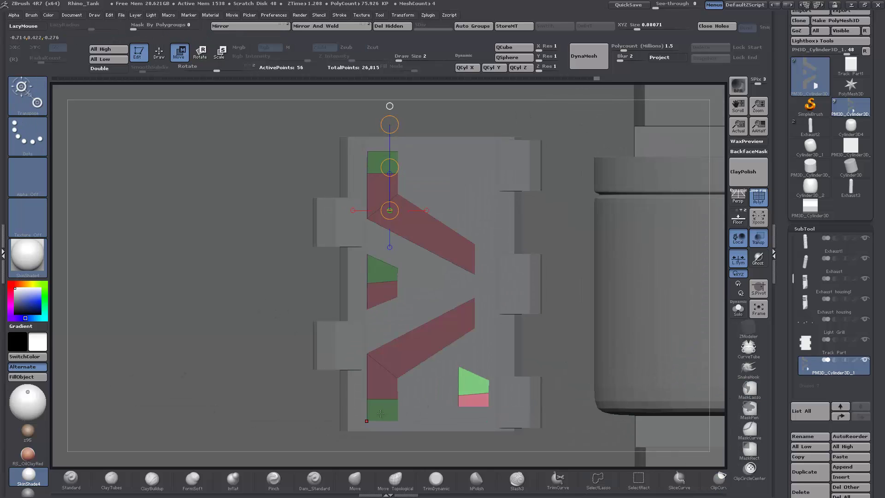
{"action": "left_click_drag", "start_coordinate": [470, 371], "coordinate": [469, 478]}
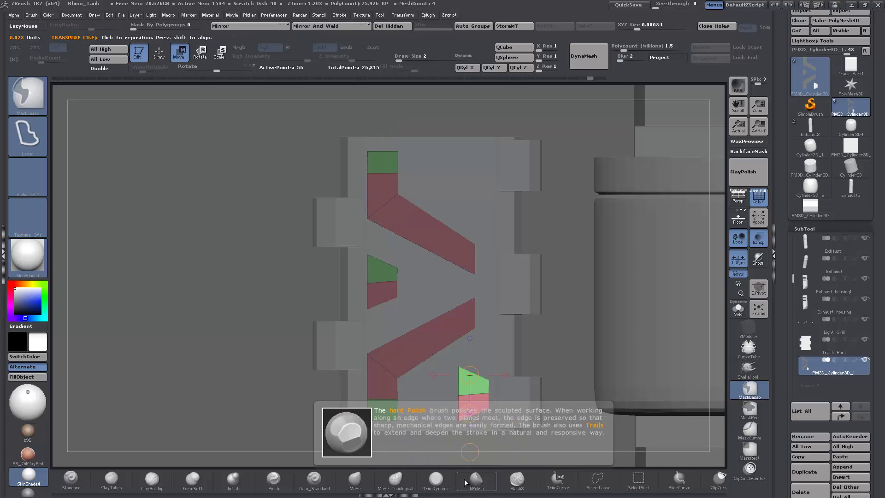
Rotate the lower-right copy so its slanted end faces the angled arm, and seat it near the plate's lower edge
{"action": "key", "text": "r"}
{"action": "left_click_drag", "start_coordinate": [469, 479], "coordinate": [484, 451]}
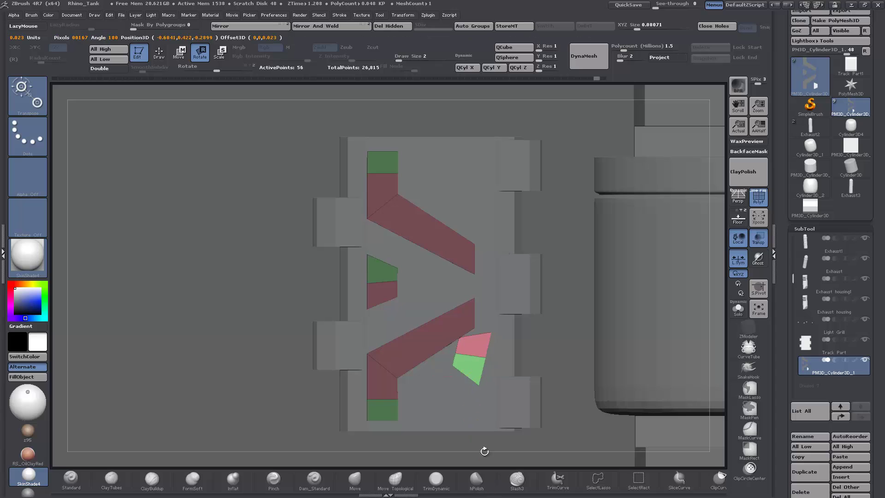
{"action": "key", "text": "w"}
{"action": "left_click_drag", "start_coordinate": [470, 413], "coordinate": [484, 449]}
{"action": "left_click_drag", "start_coordinate": [563, 420], "coordinate": [302, 421], "text": "ctrl+shift"}
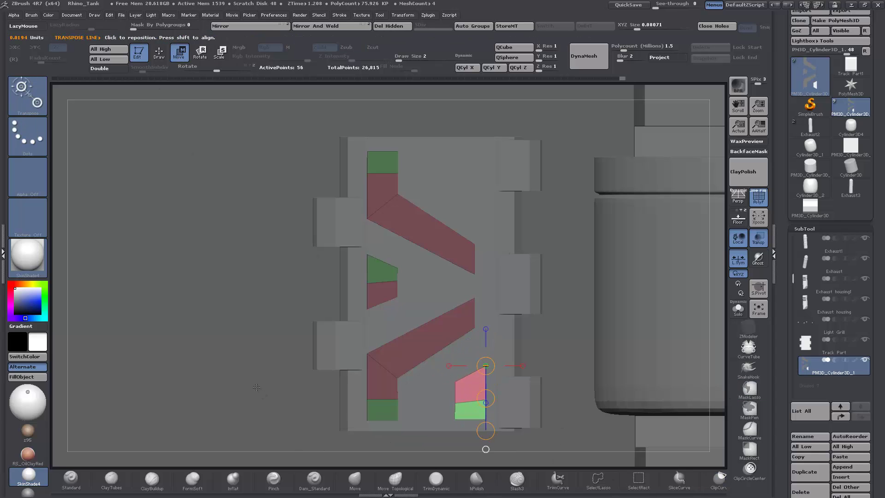
Duplicate the lower-right block up to the plate's upper-right corner
{"action": "left_click_drag", "start_coordinate": [484, 401], "coordinate": [467, 180]}
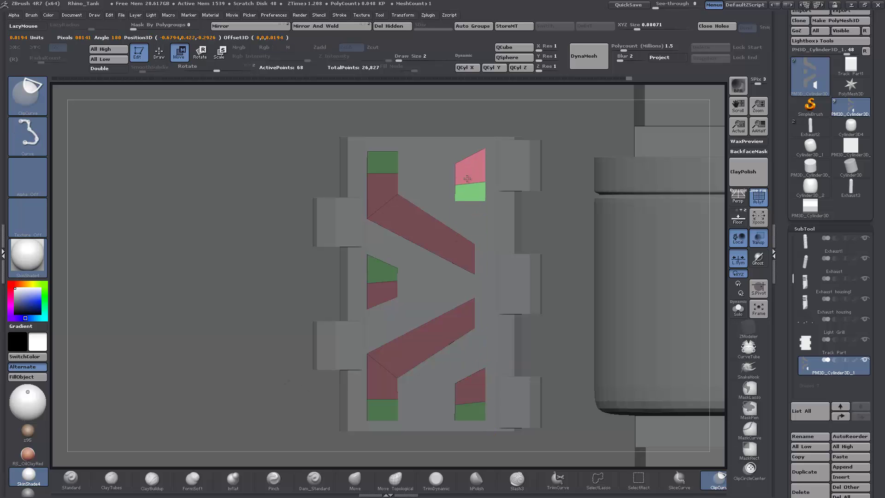
{"action": "mouse_move", "coordinate": [467, 178]}
{"action": "right_mouse_down"}
{"action": "mouse_move", "coordinate": [500, 191]}
{"action": "mouse_move", "coordinate": [468, 180]}
{"action": "right_mouse_up"}
{"action": "left_click_drag", "start_coordinate": [486, 201], "coordinate": [485, 148]}
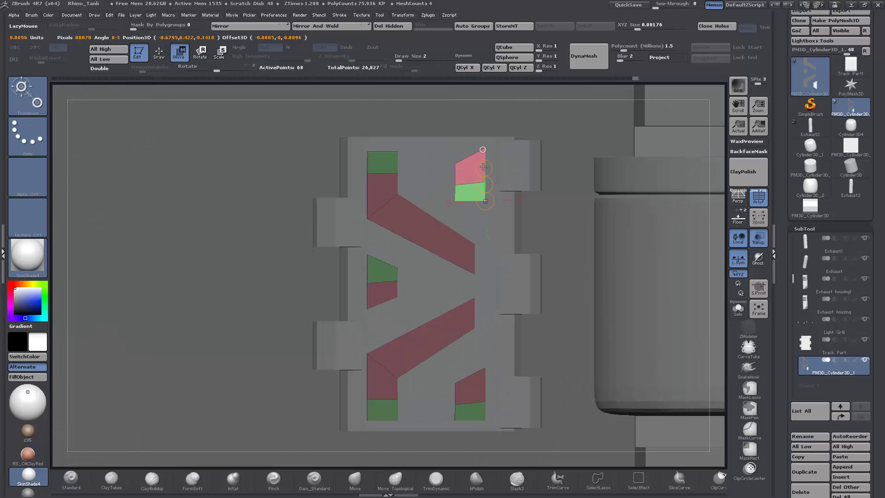
Flip the upper-right copy so its slanted end faces down, and align it with the other blocks on the plate surface
{"action": "mouse_move", "coordinate": [438, 148]}
{"action": "right_mouse_down", "text": "shift"}
{"action": "mouse_move", "coordinate": [473, 148]}
{"action": "mouse_move", "coordinate": [460, 120]}
{"action": "right_mouse_up", "text": "shift"}
{"action": "key", "text": "r"}
{"action": "key", "text": "w"}
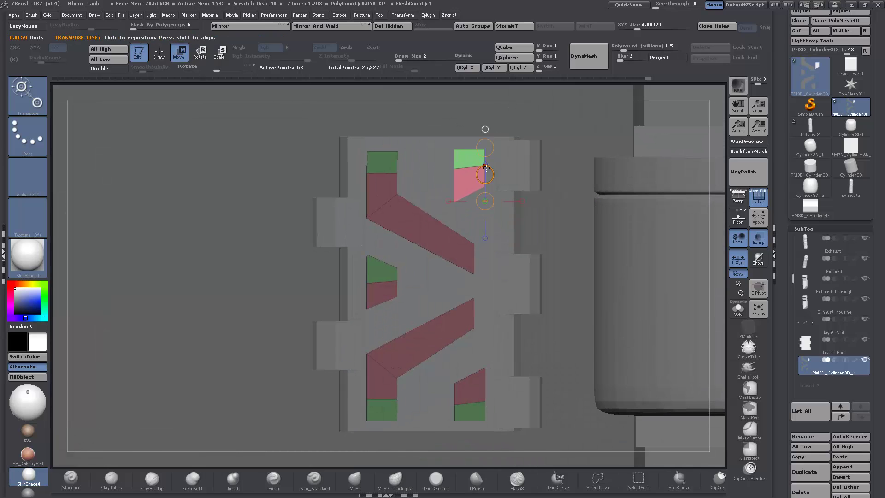
{"action": "left_click_drag", "start_coordinate": [369, 171], "coordinate": [403, 406]}
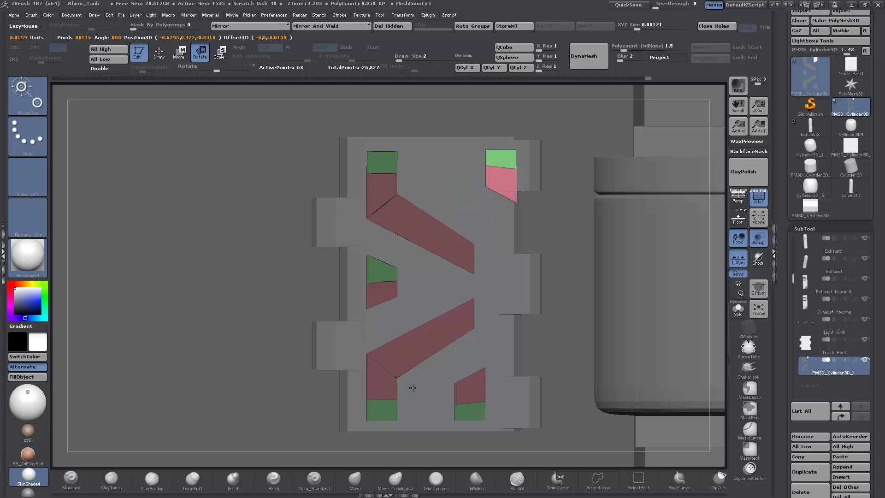
{"action": "right_click_drag", "start_coordinate": [412, 388], "coordinate": [282, 222], "text": "shift"}
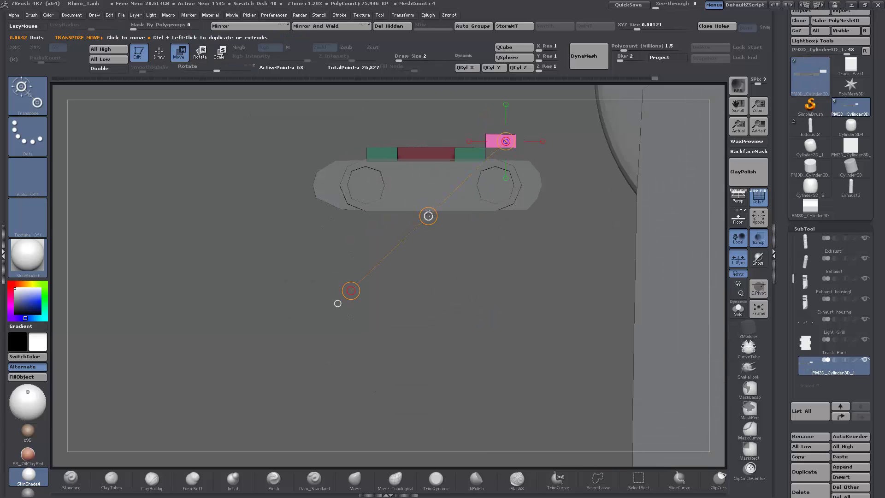
{"action": "left_click_drag", "start_coordinate": [428, 216], "coordinate": [281, 251]}
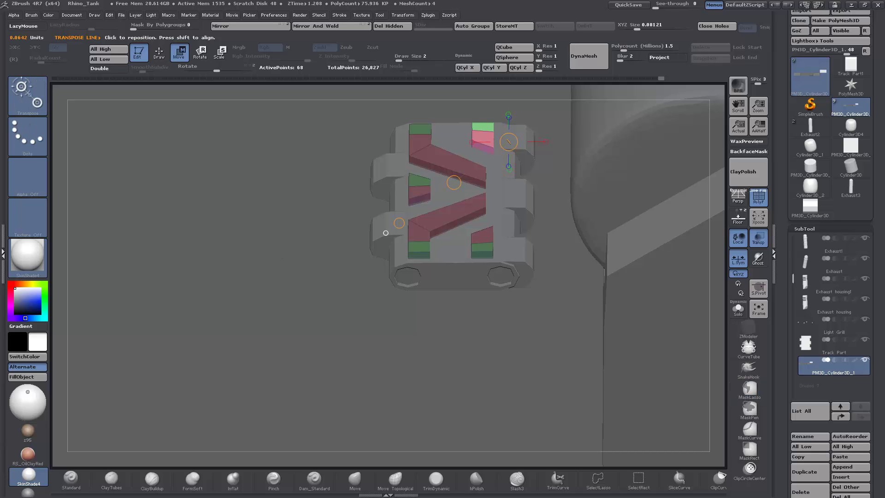
Assign a separate polygroup to each tread piece with Auto Groups
{"action": "left_click", "coordinate": [474, 27]}
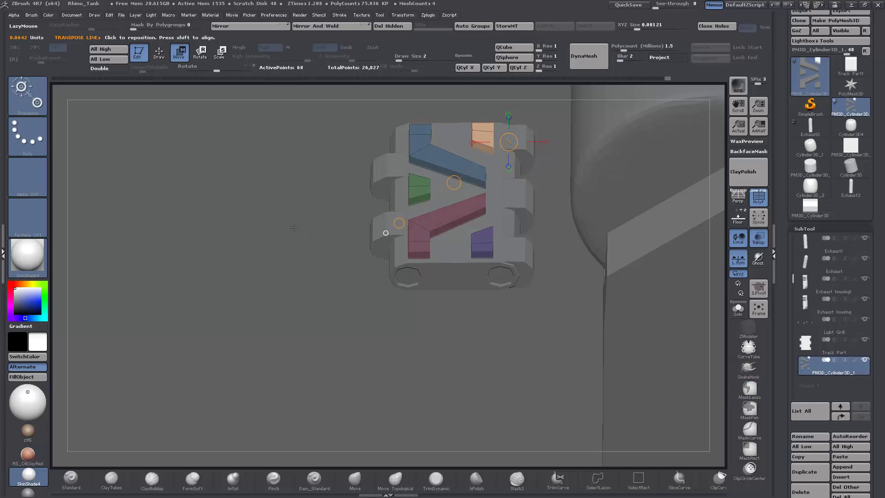
{"action": "left_click_drag", "start_coordinate": [306, 276], "coordinate": [177, 239], "text": "alt"}
{"action": "left_click_drag", "start_coordinate": [252, 268], "coordinate": [256, 318]}
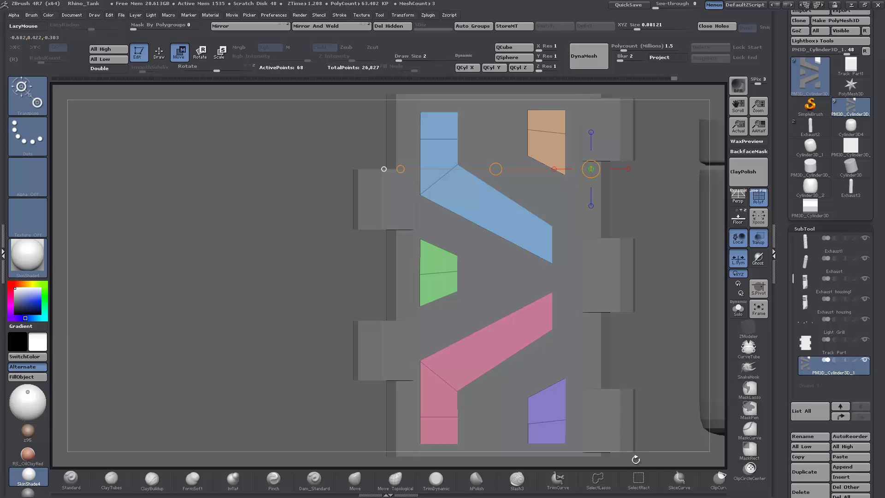
Slice a thin strip along the upper edge of the lower bent tread's angled arm with SliceCurve
{"action": "left_click", "coordinate": [676, 488]}
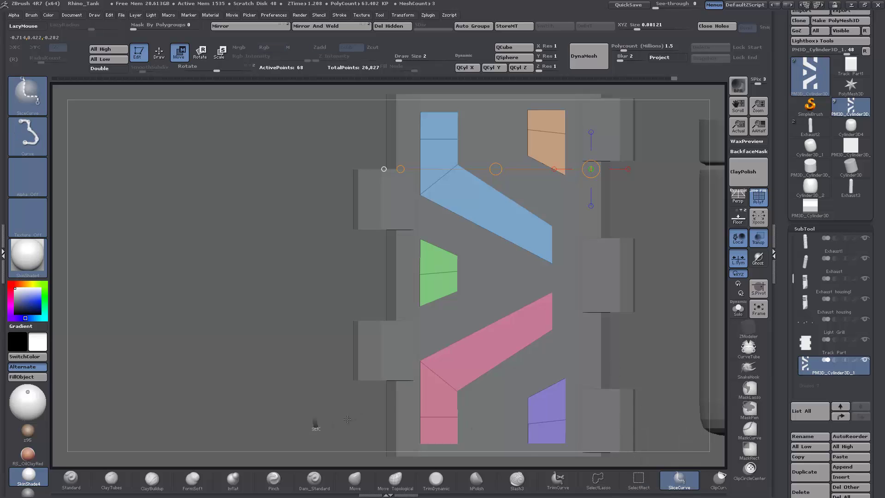
{"action": "mouse_move", "coordinate": [313, 425]}
{"action": "left_mouse_down", "text": "ctrl+shift"}
{"action": "mouse_move", "coordinate": [571, 275]}
{"action": "mouse_move", "coordinate": [636, 269]}
{"action": "mouse_move", "coordinate": [638, 254]}
{"action": "mouse_move", "coordinate": [658, 245]}
{"action": "left_mouse_up", "text": "ctrl+shift"}
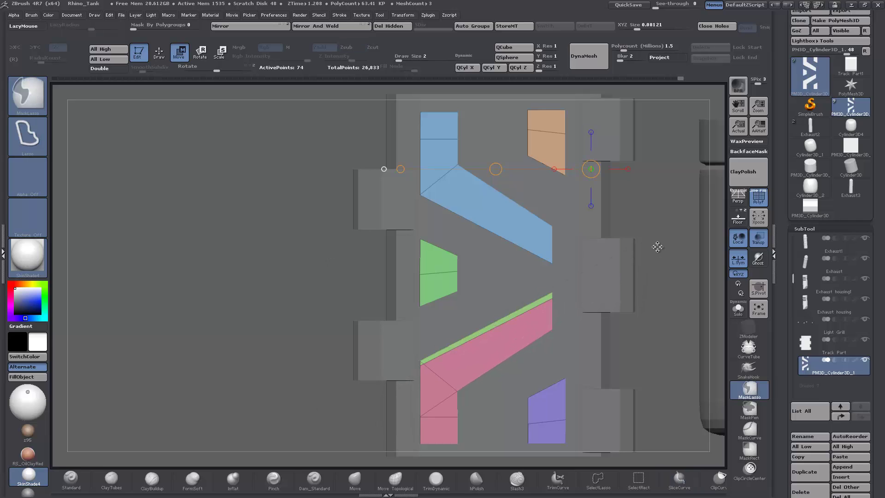
Undo the last slice on the lower bent tread and set ZModeler's edge action to Insert
{"action": "key", "text": "ctrl+z"}
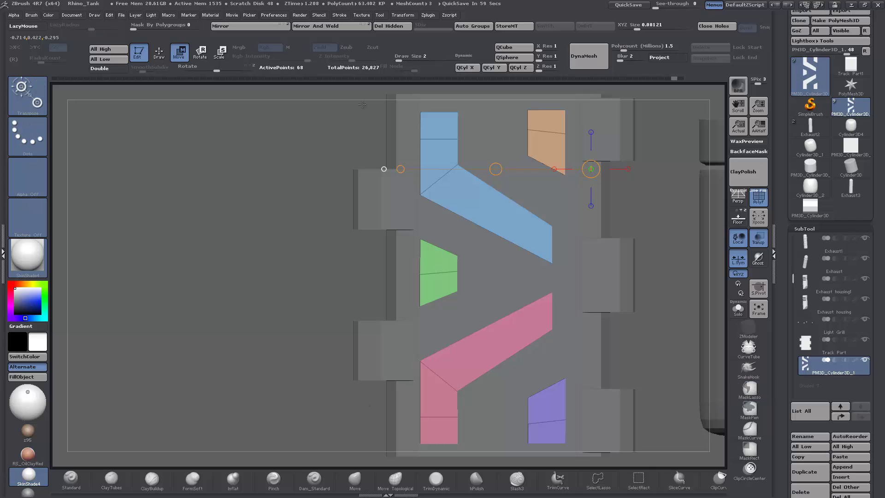
{"action": "key", "text": "q"}
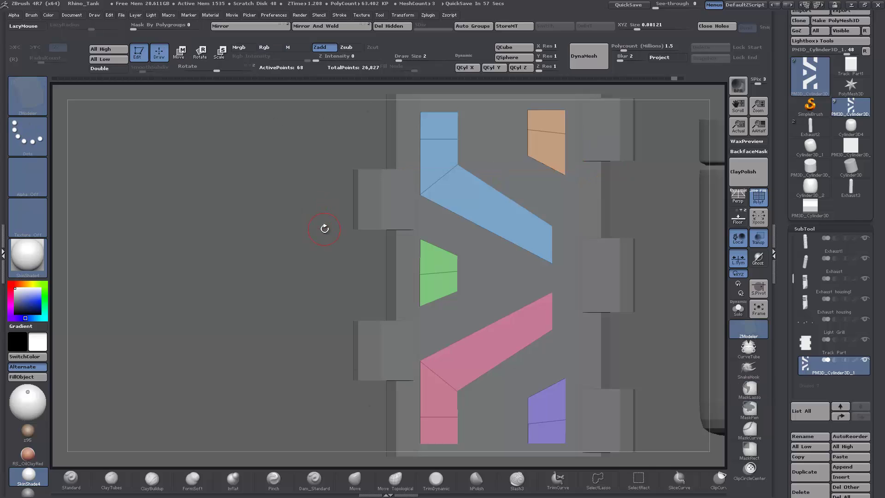
{"action": "key", "text": "space"}
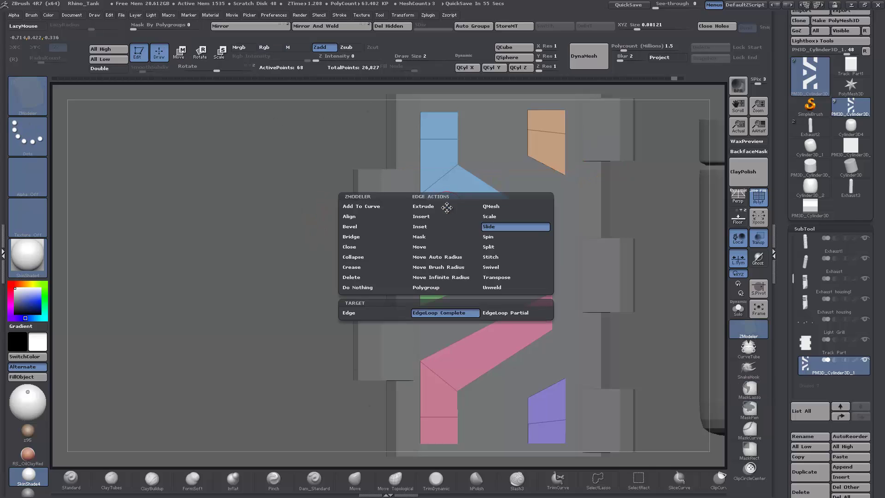
{"action": "left_click", "coordinate": [424, 217]}
Insert supporting edge loops close to the borders of the upper-right block and along the ends and sides of the upper bent tread
{"action": "left_click", "coordinate": [420, 116]}
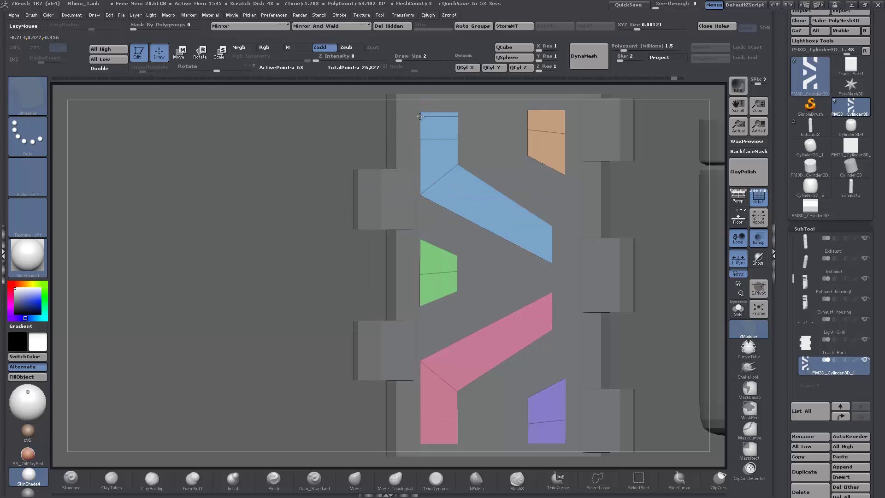
{"action": "left_click", "coordinate": [529, 113]}
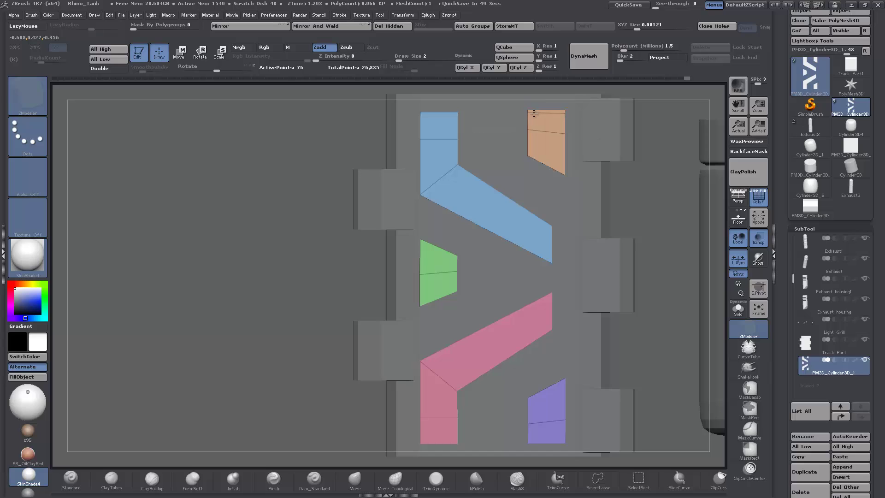
{"action": "left_click", "coordinate": [532, 113]}
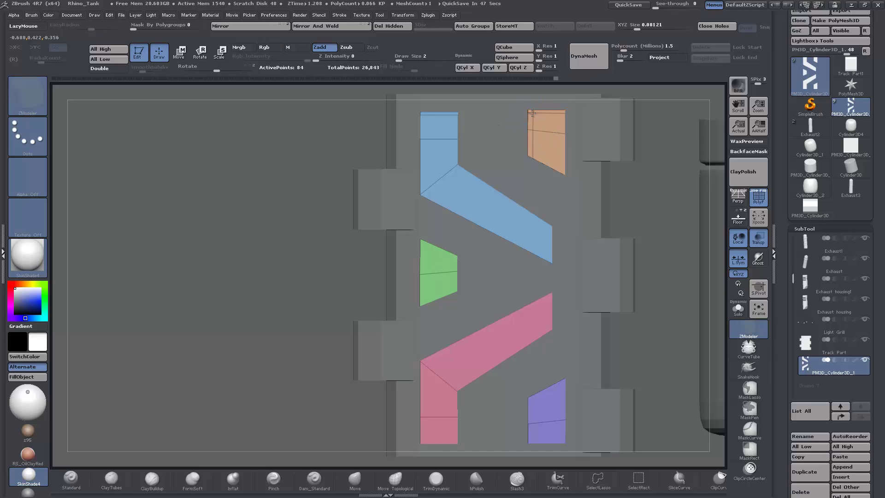
{"action": "left_click", "coordinate": [561, 112]}
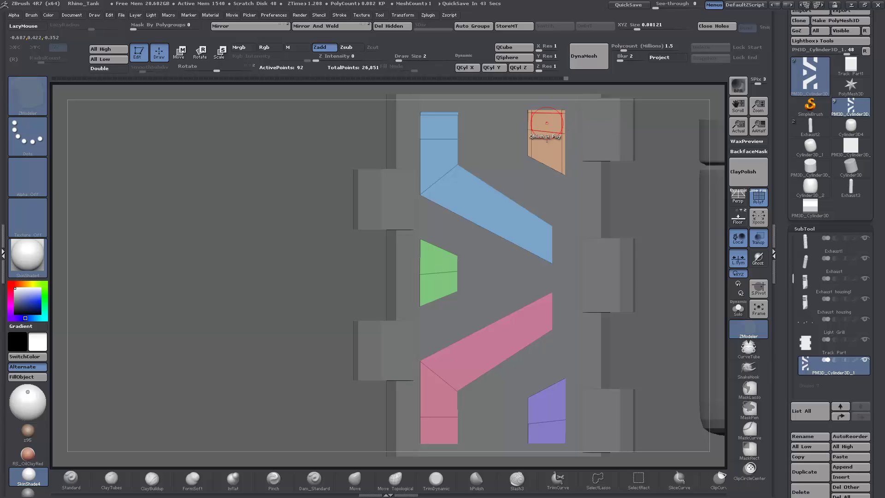
{"action": "left_click", "coordinate": [562, 165]}
{"action": "left_click_drag", "start_coordinate": [253, 189], "coordinate": [260, 185]}
{"action": "left_click_drag", "start_coordinate": [430, 126], "coordinate": [422, 192]}
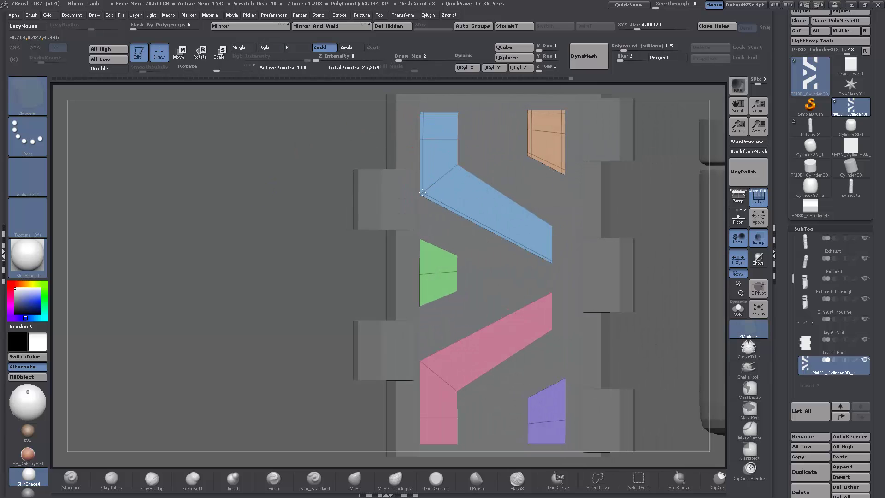
{"action": "left_click", "coordinate": [453, 169]}
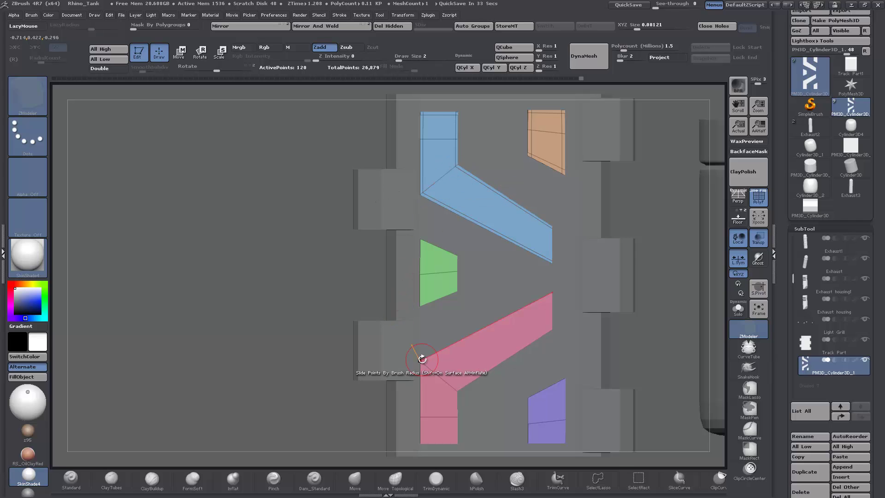
Insert supporting edge loops close to all four borders of the small middle-left block
{"action": "left_click", "coordinate": [425, 273]}
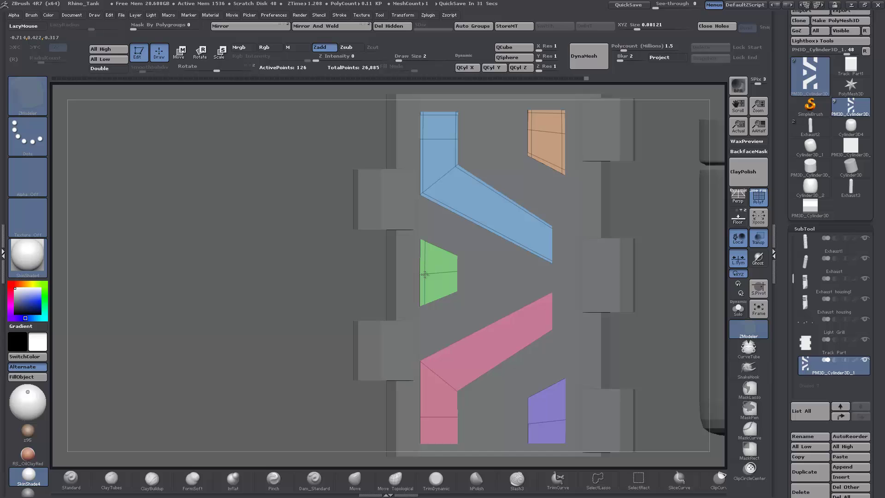
{"action": "left_click", "coordinate": [449, 268]}
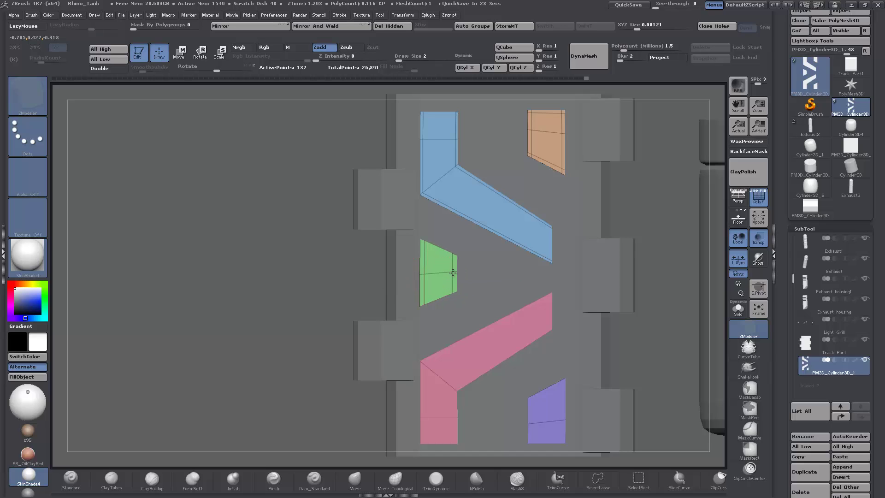
{"action": "left_click", "coordinate": [453, 260]}
{"action": "left_click", "coordinate": [454, 283]}
Insert supporting edge loops near the ends and sides of the lower bent tread and on both sides of its bend
{"action": "left_click", "coordinate": [458, 437]}
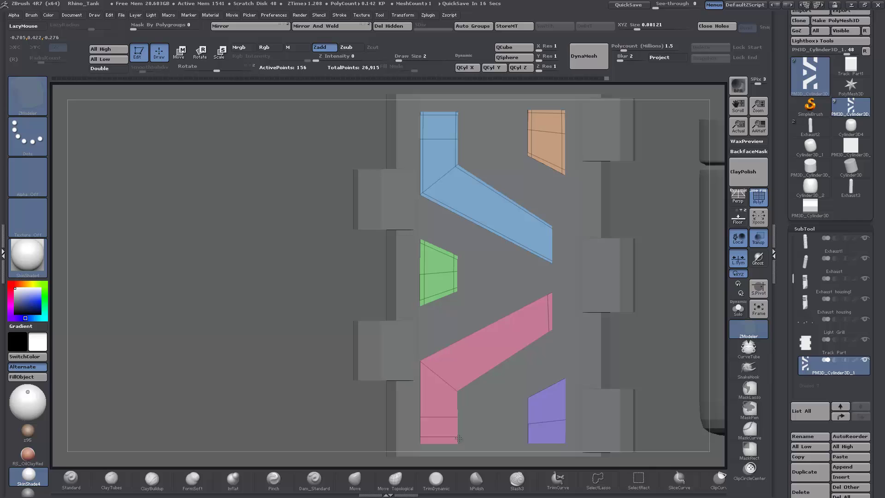
{"action": "left_click", "coordinate": [463, 386]}
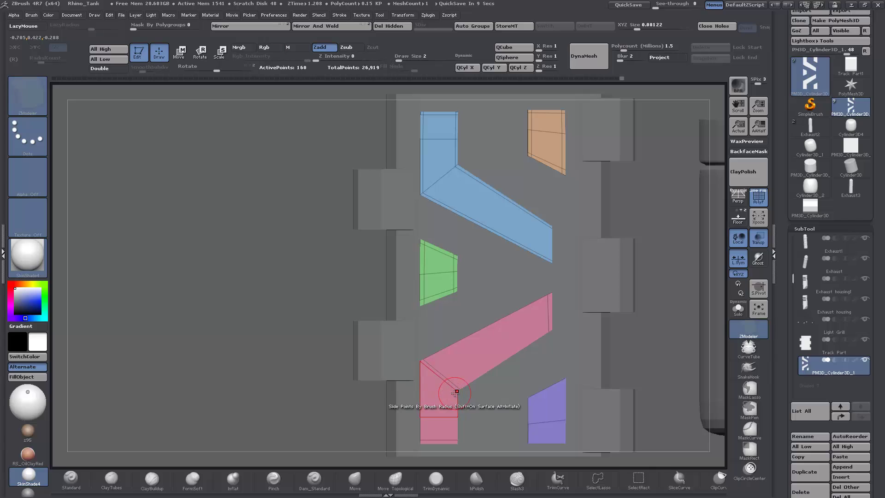
{"action": "left_click", "coordinate": [457, 396]}
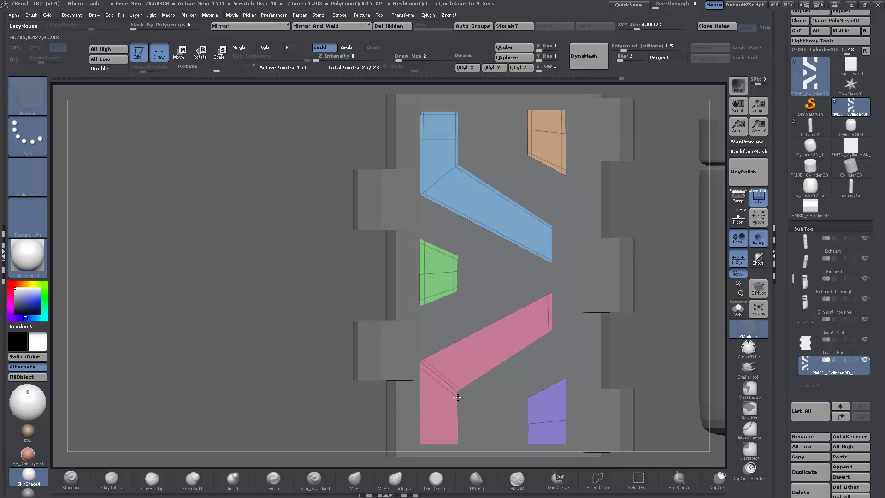
{"action": "left_click", "coordinate": [425, 371]}
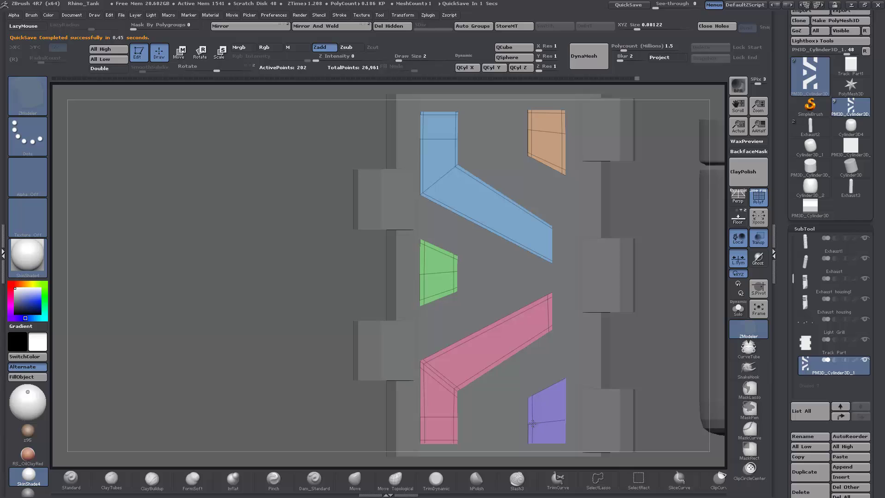
Insert supporting edge loops near the borders of the lower-right block and at the end of the upper bent tread's angled arm
{"action": "left_click", "coordinate": [532, 422]}
{"action": "left_click", "coordinate": [561, 422]}
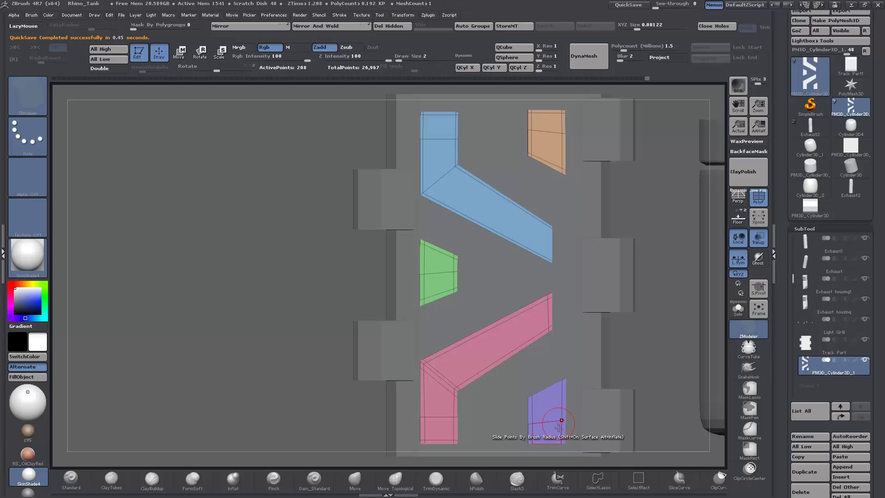
{"action": "left_click", "coordinate": [534, 401]}
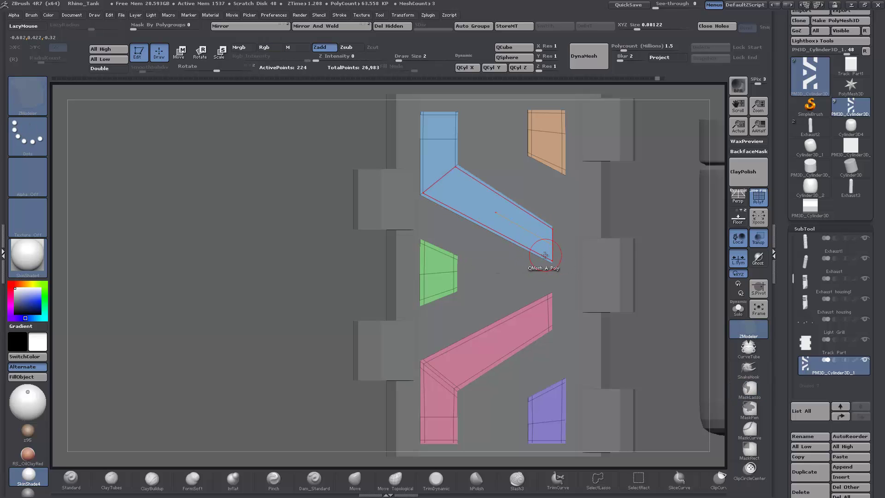
{"action": "left_click", "coordinate": [544, 255]}
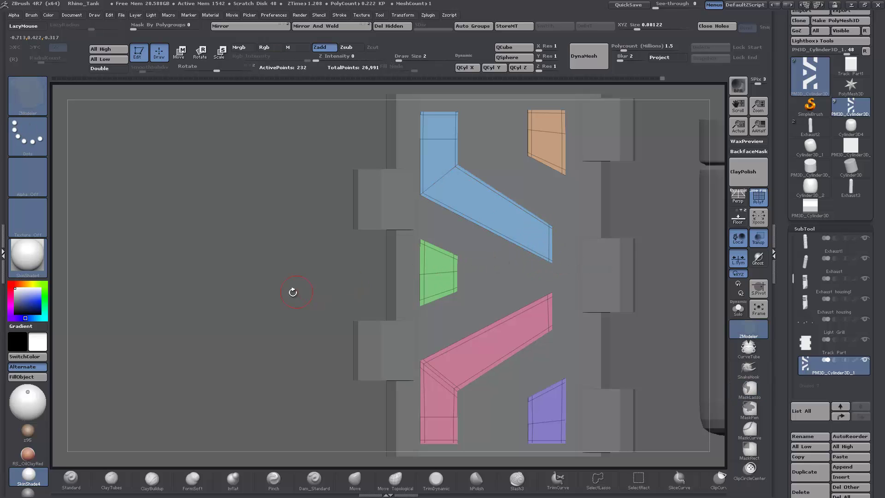
From the side view, slice all tread blocks horizontally just above their bottom and just below their top with SliceCurve
{"action": "left_click_drag", "start_coordinate": [292, 290], "coordinate": [352, 212]}
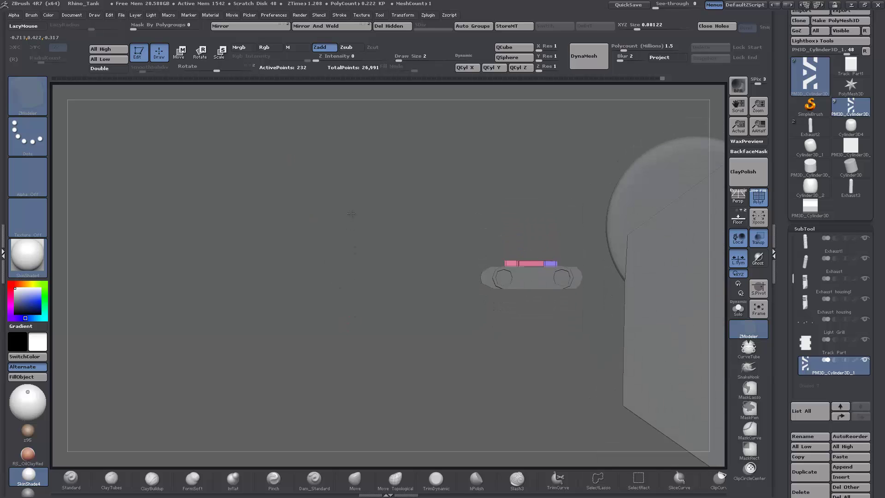
{"action": "left_click_drag", "start_coordinate": [372, 278], "coordinate": [394, 454], "text": "alt"}
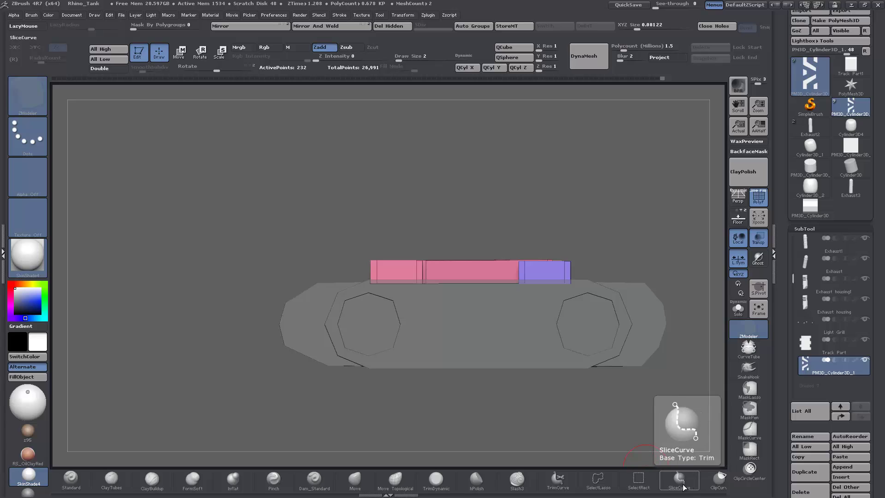
{"action": "mouse_move", "coordinate": [181, 336]}
{"action": "left_mouse_down", "text": "ctrl+shift"}
{"action": "mouse_move", "coordinate": [587, 331]}
{"action": "mouse_move", "coordinate": [419, 310]}
{"action": "mouse_move", "coordinate": [652, 309]}
{"action": "mouse_move", "coordinate": [660, 282]}
{"action": "left_mouse_up", "text": "ctrl+shift"}
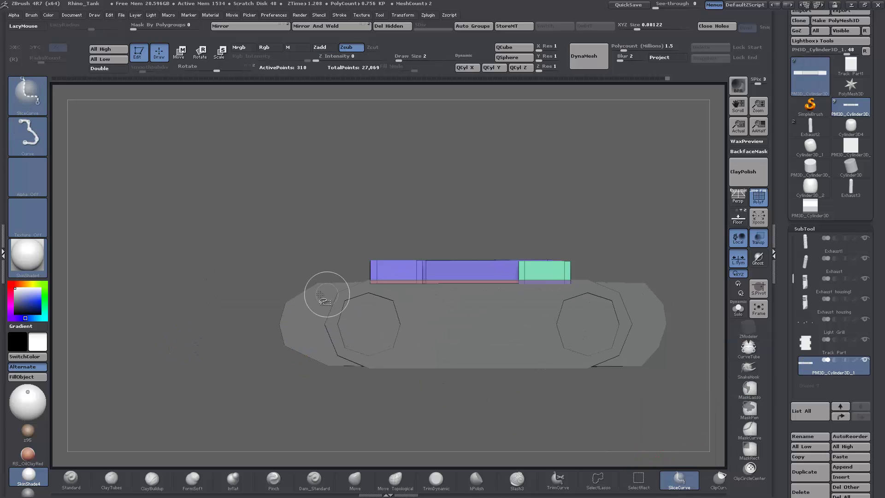
{"action": "mouse_move", "coordinate": [212, 276]}
{"action": "left_mouse_down", "text": "ctrl+shift"}
{"action": "mouse_move", "coordinate": [668, 302]}
{"action": "mouse_move", "coordinate": [673, 257]}
{"action": "left_mouse_up", "text": "ctrl+shift"}
Insert supporting edge loops beside the bend of the upper bent tread and turn off the PolyFrame display
{"action": "mouse_move", "coordinate": [109, 152]}
{"action": "left_mouse_down"}
{"action": "mouse_move", "coordinate": [98, 253]}
{"action": "mouse_move", "coordinate": [158, 187]}
{"action": "mouse_move", "coordinate": [185, 267]}
{"action": "mouse_move", "coordinate": [192, 301]}
{"action": "mouse_move", "coordinate": [174, 239]}
{"action": "mouse_move", "coordinate": [190, 325]}
{"action": "left_mouse_up"}
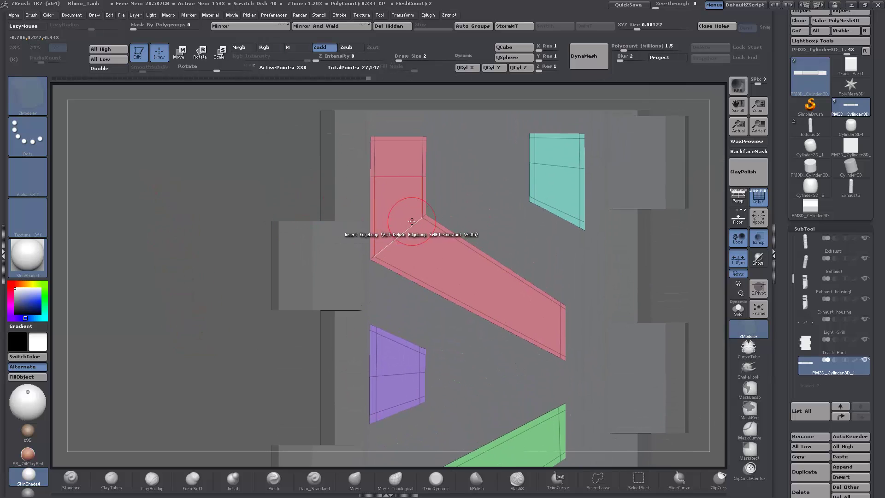
{"action": "left_click", "coordinate": [429, 221]}
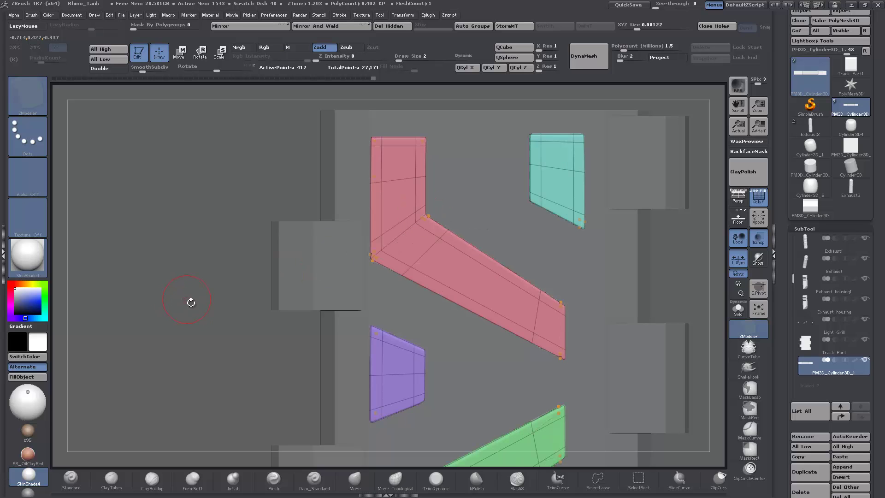
{"action": "left_click_drag", "start_coordinate": [190, 301], "coordinate": [683, 193]}
{"action": "left_click", "coordinate": [758, 198]}
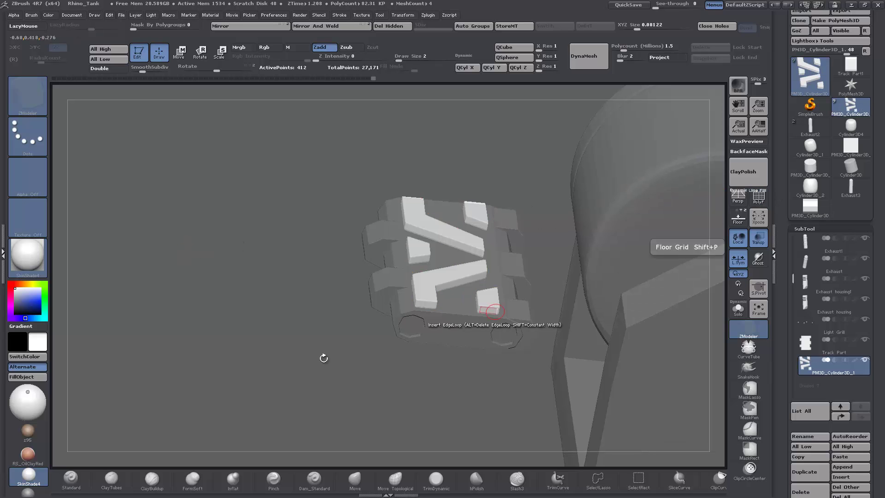
Move the tread blocks straight down in side view so they sink slightly into the track plate
{"action": "left_click_drag", "start_coordinate": [251, 342], "coordinate": [252, 308]}
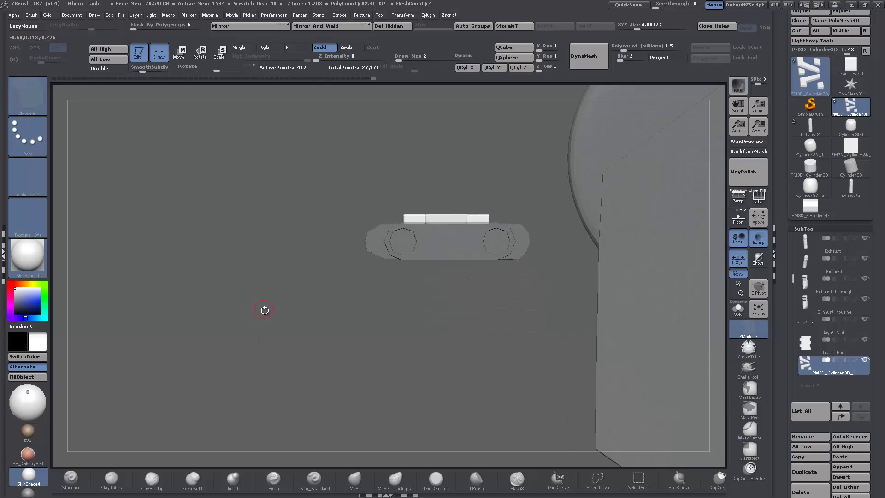
{"action": "left_click", "coordinate": [183, 56]}
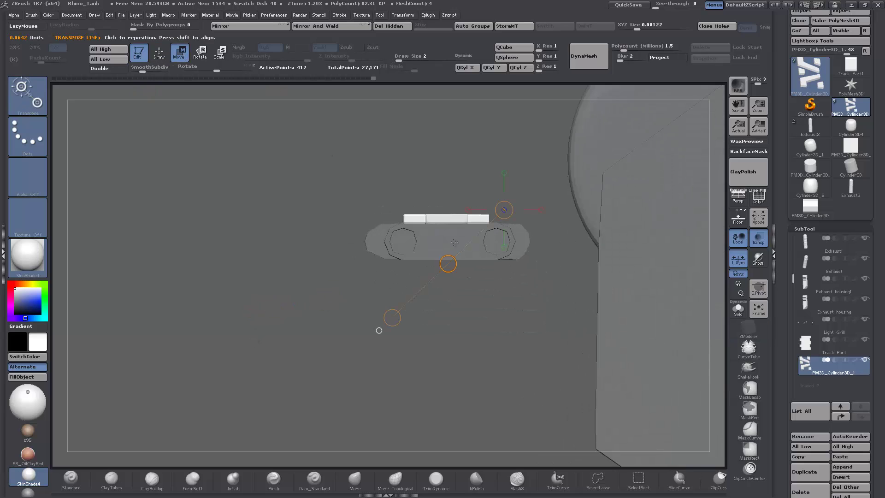
{"action": "left_click", "coordinate": [450, 219]}
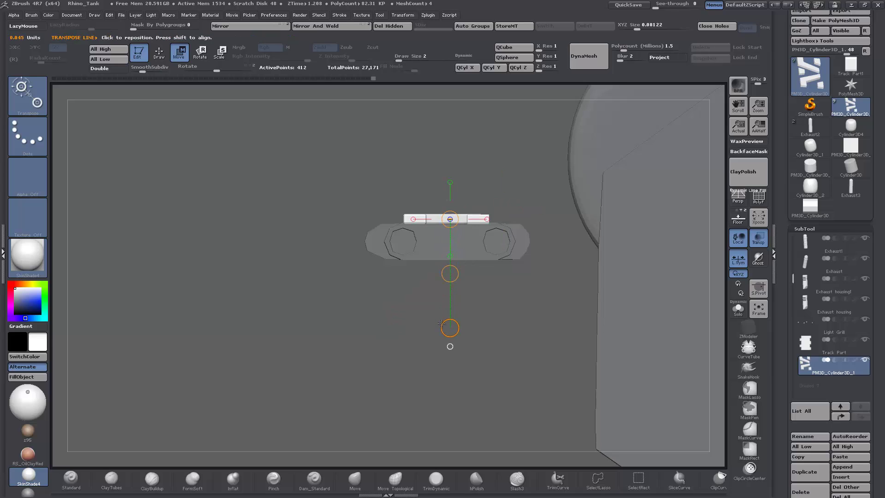
{"action": "left_click_drag", "start_coordinate": [450, 273], "coordinate": [451, 277]}
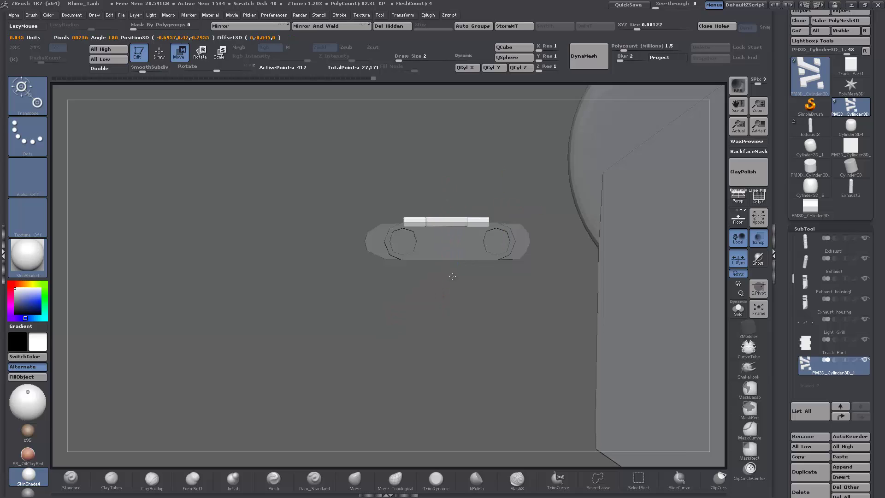
Try to merge the Track Part subtool down with the tread blocks subtool beneath it
{"action": "left_click", "coordinate": [814, 349]}
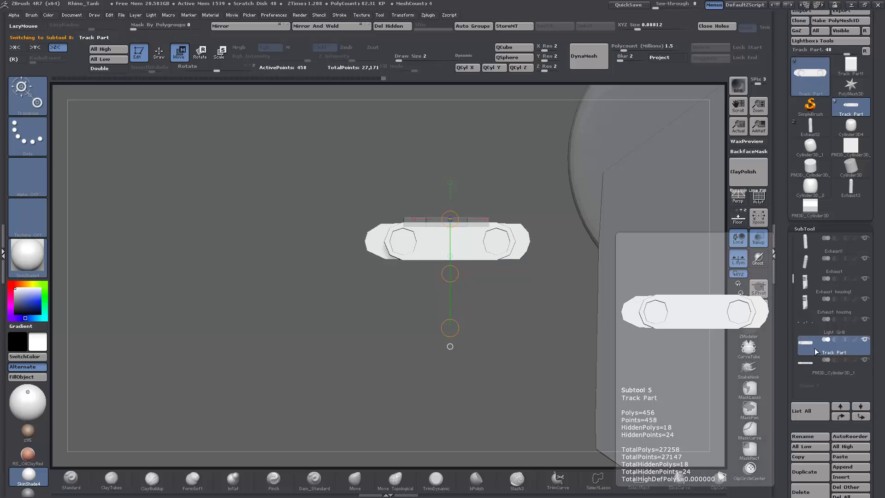
{"action": "left_click_drag", "start_coordinate": [567, 382], "coordinate": [544, 322]}
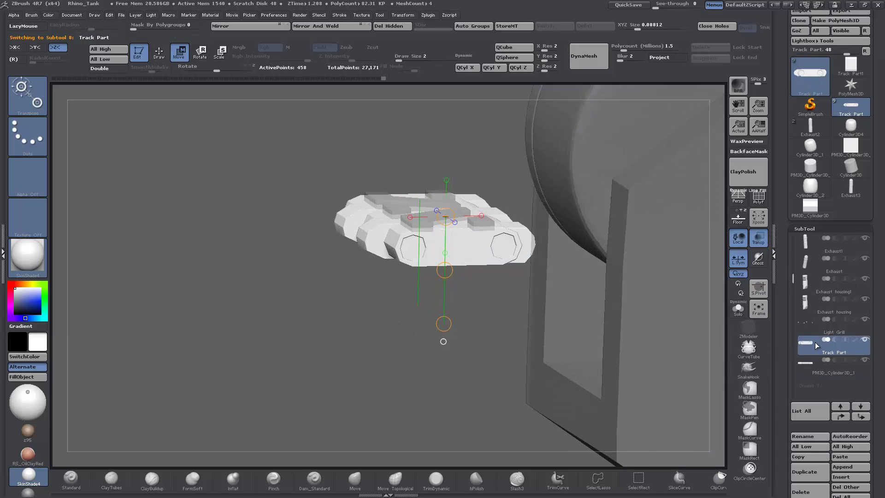
{"action": "left_click", "coordinate": [807, 368]}
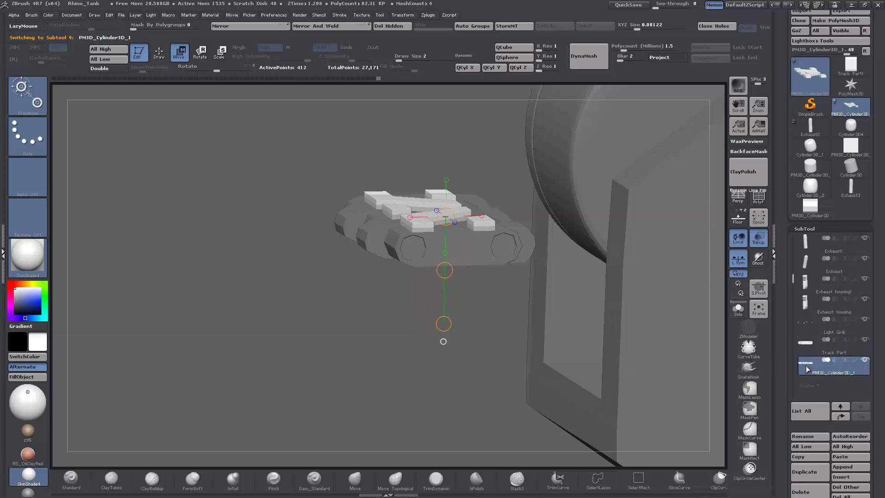
{"action": "left_click", "coordinate": [810, 346]}
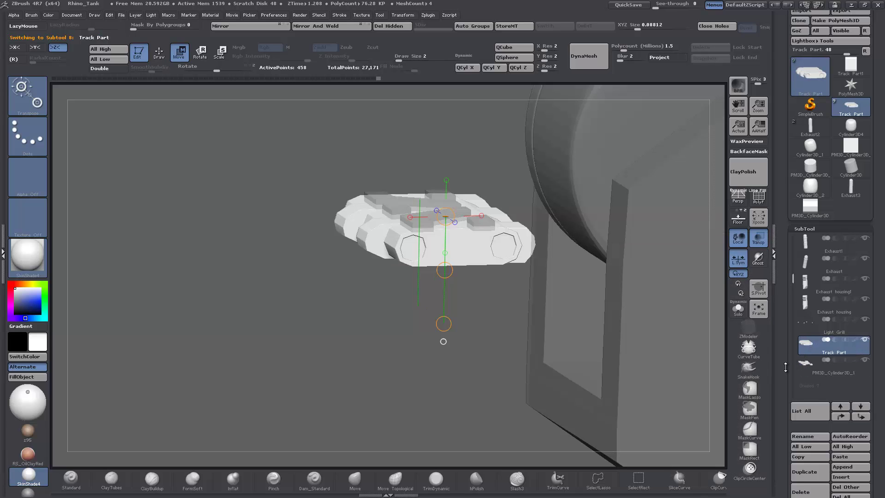
{"action": "scroll", "coordinate": [786, 366], "scroll_direction": "down", "scroll_amount": 5}
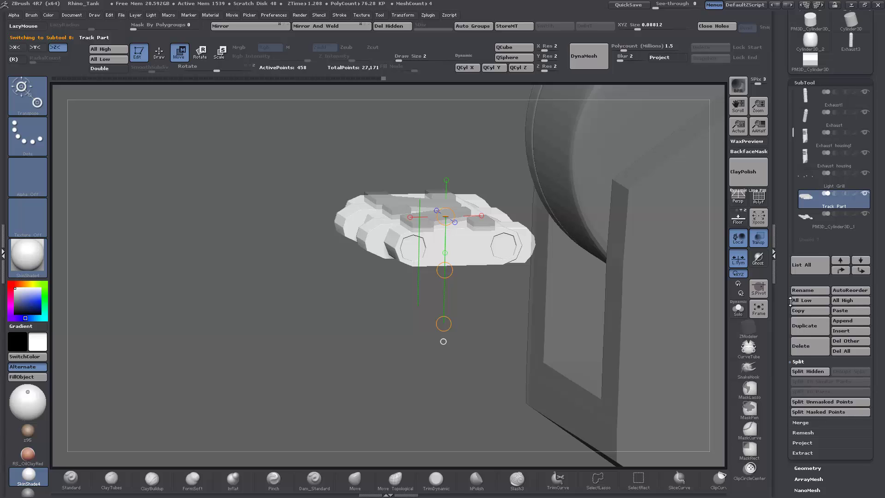
{"action": "scroll", "coordinate": [790, 297], "scroll_direction": "down", "scroll_amount": 2}
{"action": "left_click", "coordinate": [809, 382]}
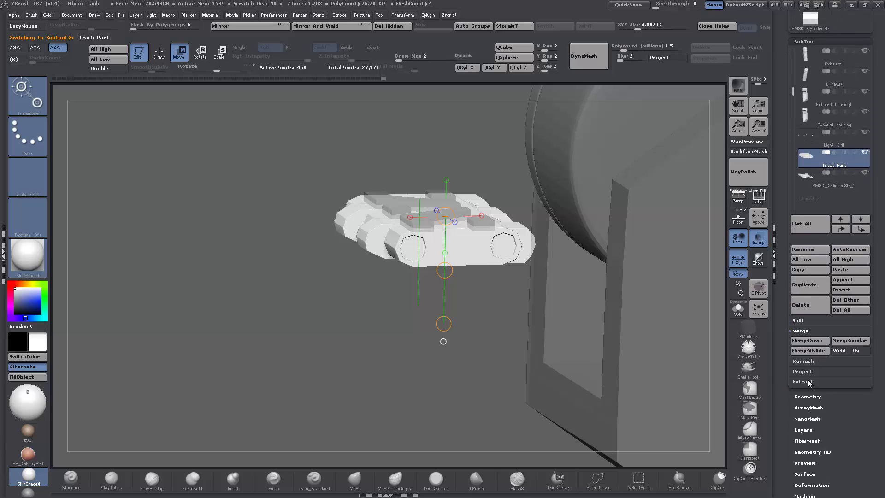
{"action": "left_click", "coordinate": [811, 342]}
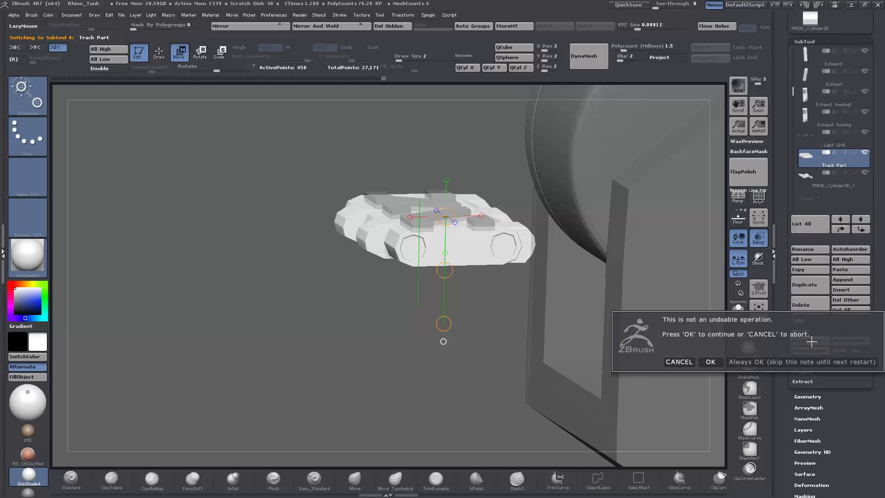
{"action": "left_click", "coordinate": [712, 361]}
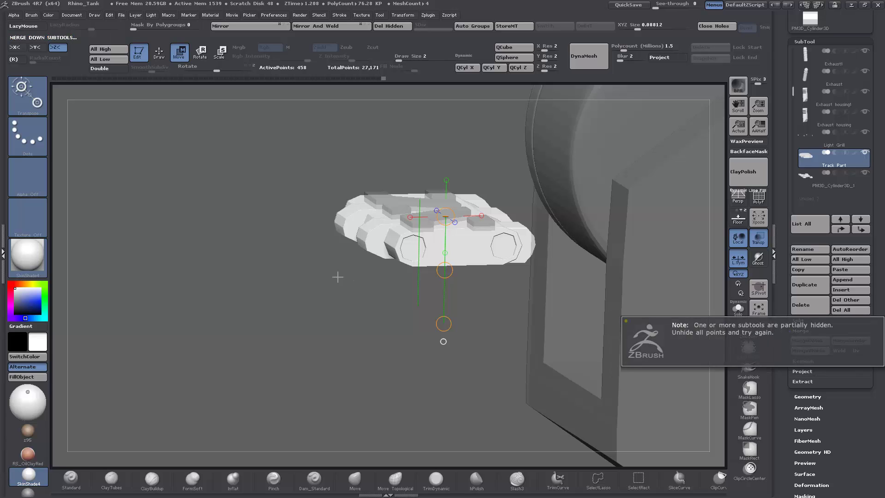
Delete the track part's hidden geometry, merge the tread blocks down into it and turn on the Dynamic Subdiv smoothing preview
{"action": "left_click_drag", "start_coordinate": [346, 273], "coordinate": [359, 217]}
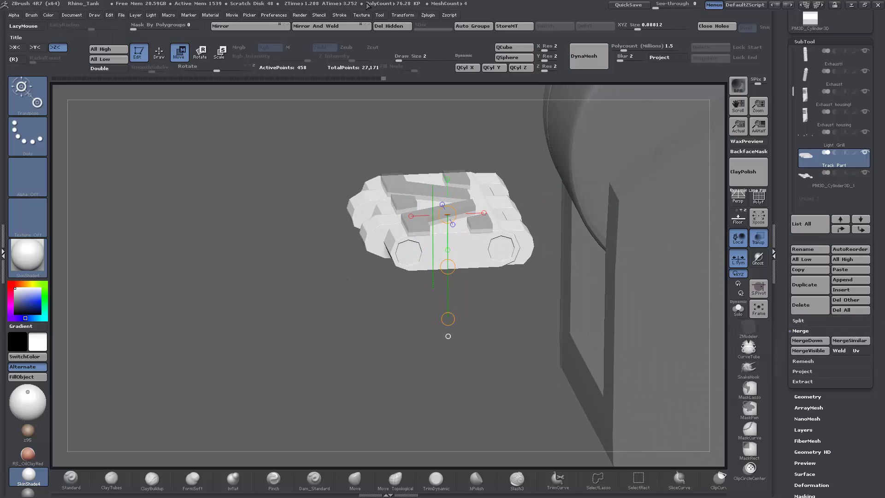
{"action": "left_click", "coordinate": [394, 25]}
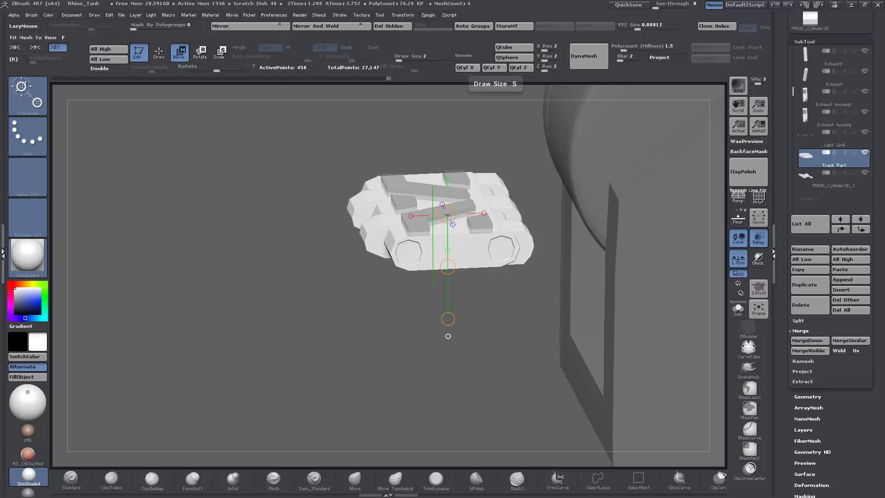
{"action": "left_click", "coordinate": [803, 341]}
{"action": "left_click_drag", "start_coordinate": [276, 285], "coordinate": [243, 274]}
{"action": "key", "text": "d"}
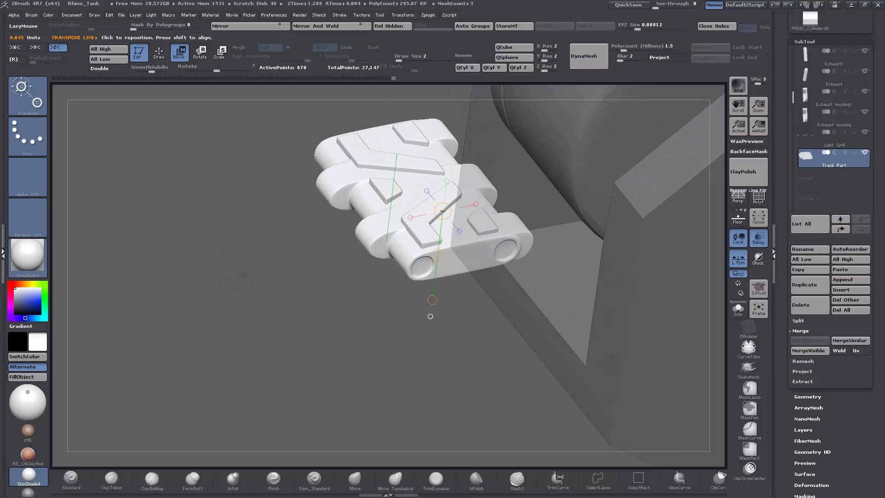
Try to clip the merged track part with ClipCurve from the side view
{"action": "left_click_drag", "start_coordinate": [258, 303], "coordinate": [233, 360]}
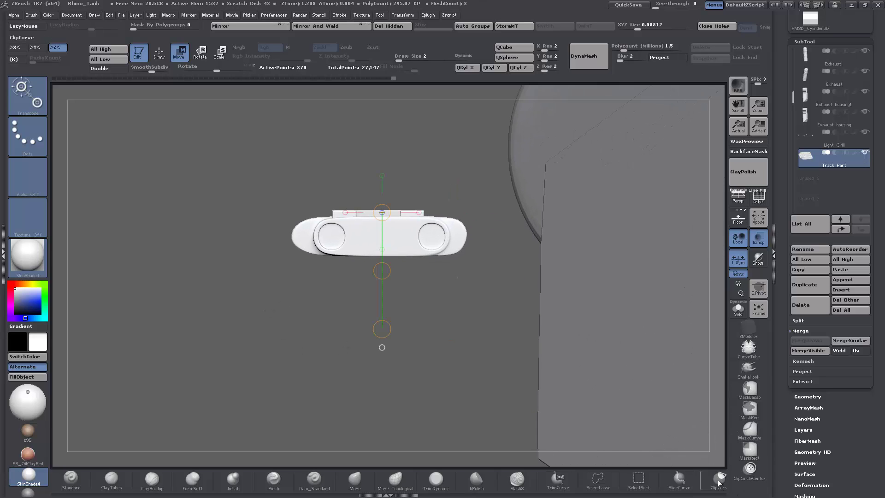
{"action": "mouse_move", "coordinate": [233, 288]}
{"action": "left_mouse_down", "text": "ctrl+shift"}
{"action": "mouse_move", "coordinate": [512, 306]}
{"action": "mouse_move", "coordinate": [198, 237]}
{"action": "mouse_move", "coordinate": [128, 285]}
{"action": "mouse_move", "coordinate": [348, 302]}
{"action": "mouse_move", "coordinate": [113, 313]}
{"action": "mouse_move", "coordinate": [198, 263]}
{"action": "mouse_move", "coordinate": [228, 299]}
{"action": "mouse_move", "coordinate": [206, 264]}
{"action": "mouse_move", "coordinate": [219, 215]}
{"action": "mouse_move", "coordinate": [208, 273]}
{"action": "mouse_move", "coordinate": [216, 307]}
{"action": "left_mouse_up", "text": "ctrl+shift"}
{"action": "key", "text": "ctrl"}
{"action": "key", "text": "ctrl+z"}
{"action": "mouse_move", "coordinate": [505, 359]}
{"action": "left_mouse_down", "text": "ctrl+shift"}
{"action": "mouse_move", "coordinate": [59, 367]}
{"action": "mouse_move", "coordinate": [158, 300]}
{"action": "mouse_move", "coordinate": [176, 292]}
{"action": "mouse_move", "coordinate": [187, 315]}
{"action": "mouse_move", "coordinate": [195, 302]}
{"action": "left_mouse_up", "text": "ctrl+shift"}
Flip the track part 180 degrees about its outer edge in the front view so the tread blocks face up
{"action": "left_click_drag", "start_coordinate": [195, 297], "coordinate": [348, 251]}
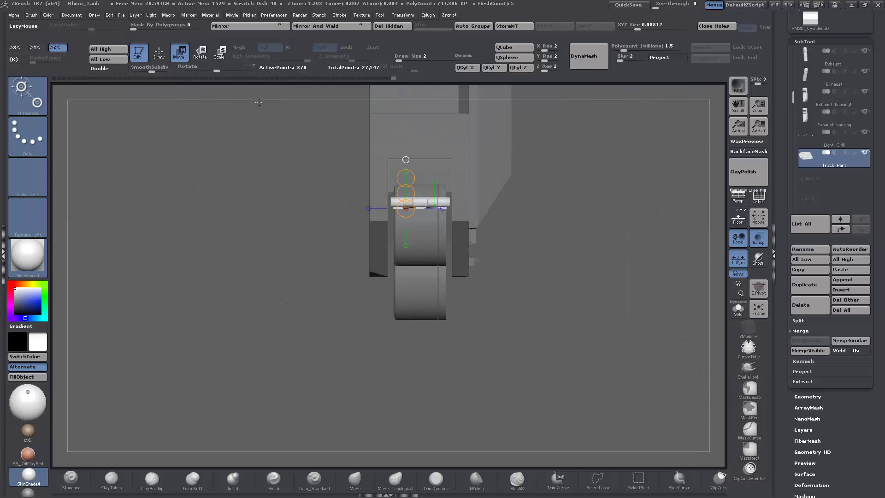
{"action": "key", "text": "r"}
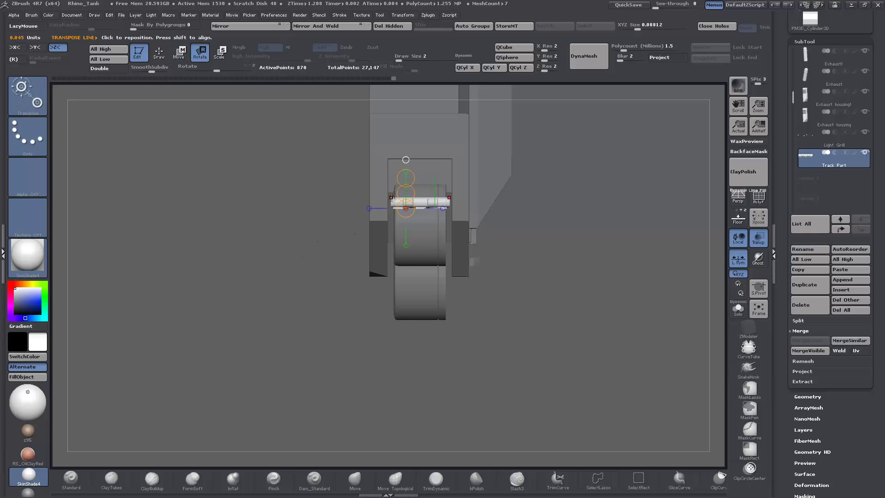
{"action": "left_click_drag", "start_coordinate": [392, 198], "coordinate": [516, 198]}
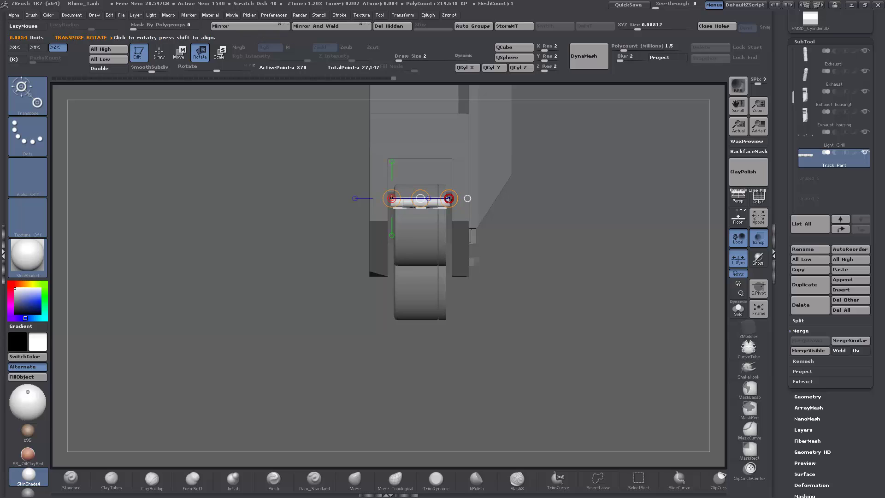
{"action": "left_click_drag", "start_coordinate": [449, 198], "coordinate": [419, 225]}
{"action": "key", "text": "ctrl+z"}
{"action": "left_click_drag", "start_coordinate": [454, 196], "coordinate": [310, 193]}
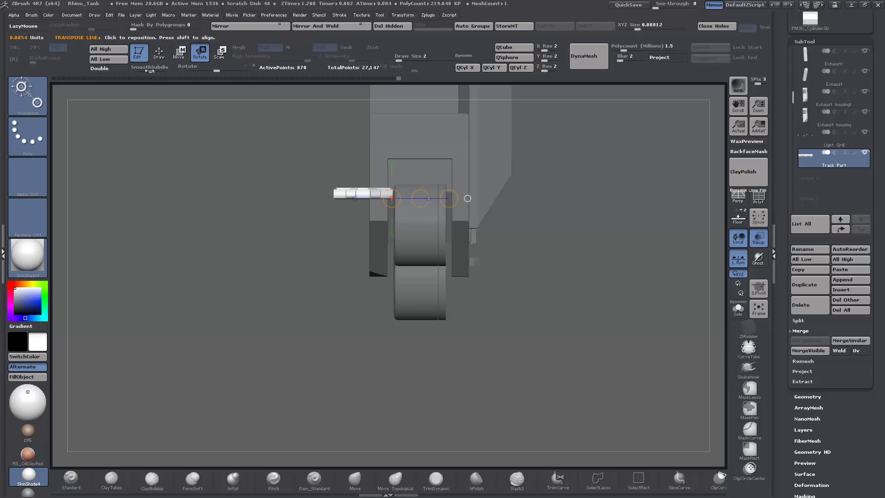
Move the flipped track part sideways back into line with the tank's wheels
{"action": "left_click", "coordinate": [178, 52]}
{"action": "left_click_drag", "start_coordinate": [424, 197], "coordinate": [477, 197]}
{"action": "left_click_drag", "start_coordinate": [484, 240], "coordinate": [171, 244]}
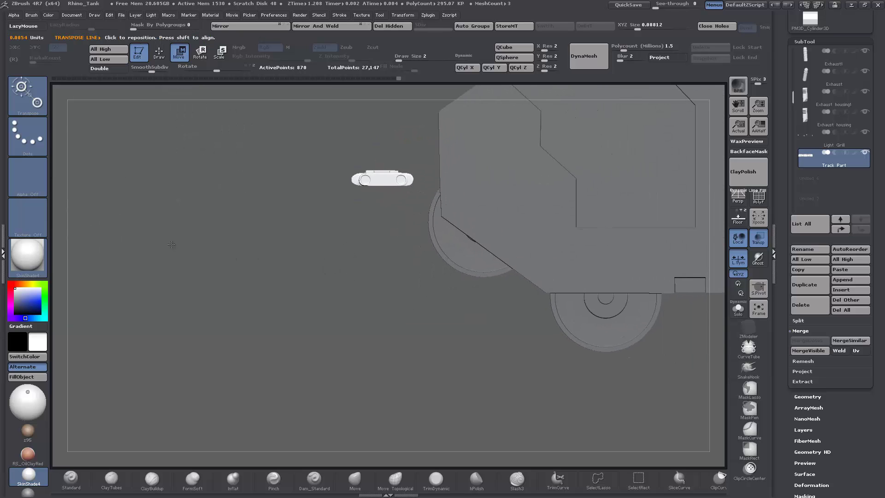
{"action": "left_click_drag", "start_coordinate": [230, 274], "coordinate": [344, 348], "text": "alt"}
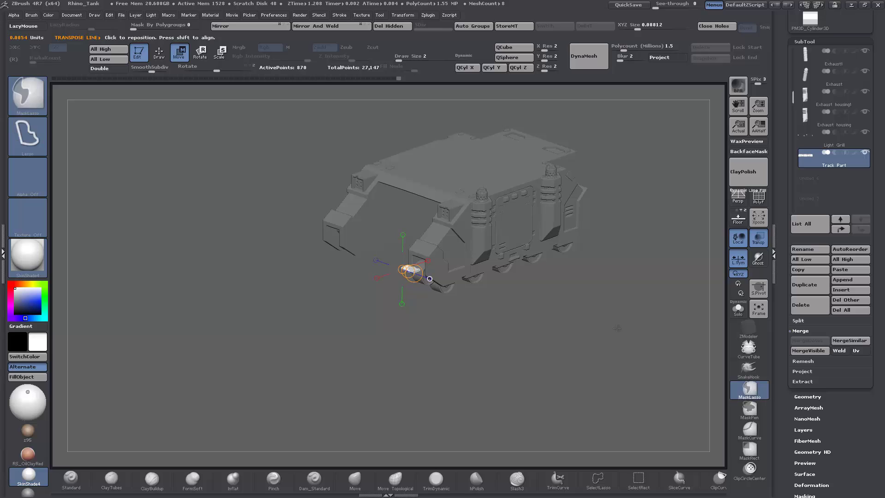
{"action": "mouse_move", "coordinate": [610, 325]}
{"action": "left_mouse_down", "text": "alt"}
{"action": "mouse_move", "coordinate": [620, 338]}
{"action": "mouse_move", "coordinate": [522, 369]}
{"action": "mouse_move", "coordinate": [462, 417]}
{"action": "left_mouse_up", "text": "alt"}
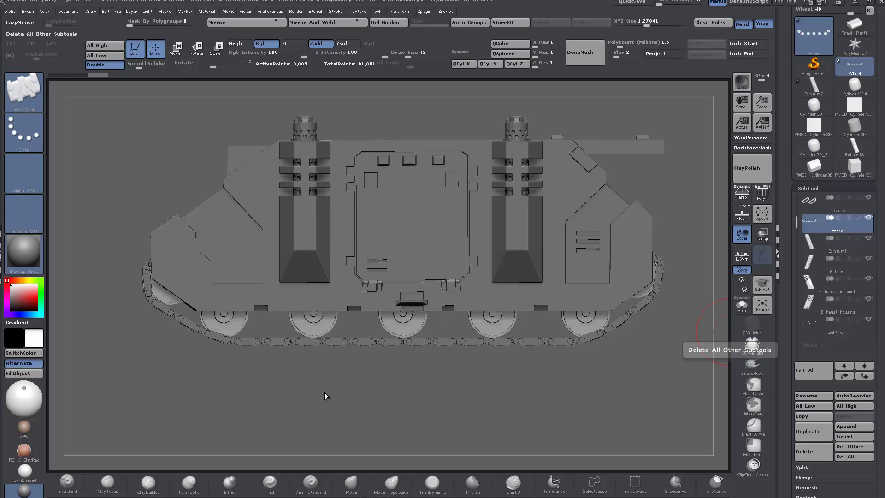
Isolate the Wheel subtool with PolyFrame shown, hide every wheel except the second from the left, and delete the hidden wheels
{"action": "mouse_move", "coordinate": [320, 391]}
{"action": "left_mouse_down"}
{"action": "mouse_move", "coordinate": [342, 401]}
{"action": "mouse_move", "coordinate": [217, 314]}
{"action": "left_mouse_up"}
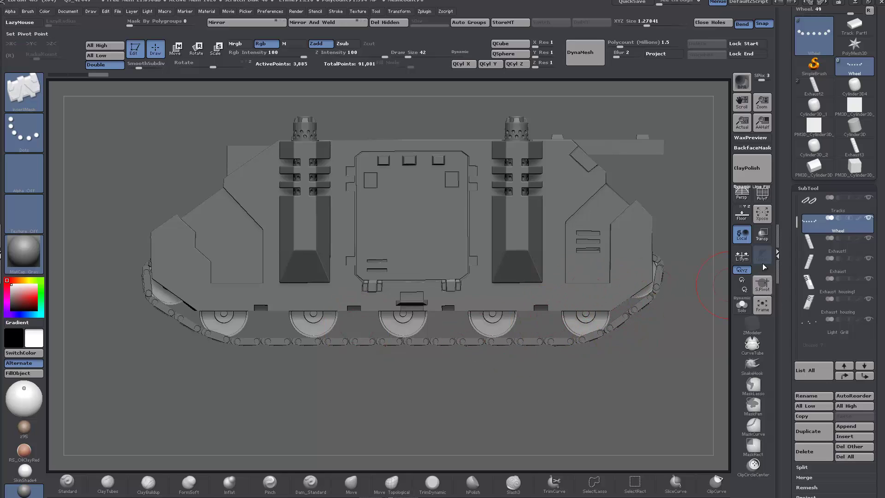
{"action": "left_click", "coordinate": [764, 199]}
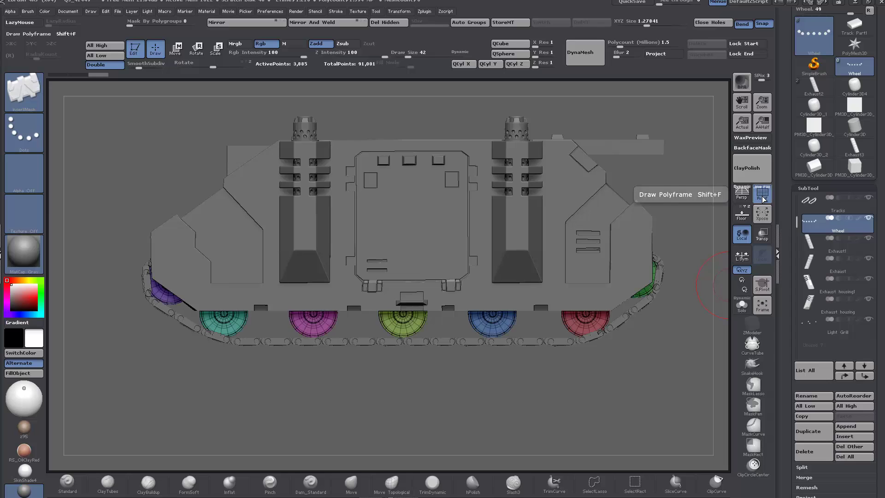
{"action": "left_click", "coordinate": [742, 305]}
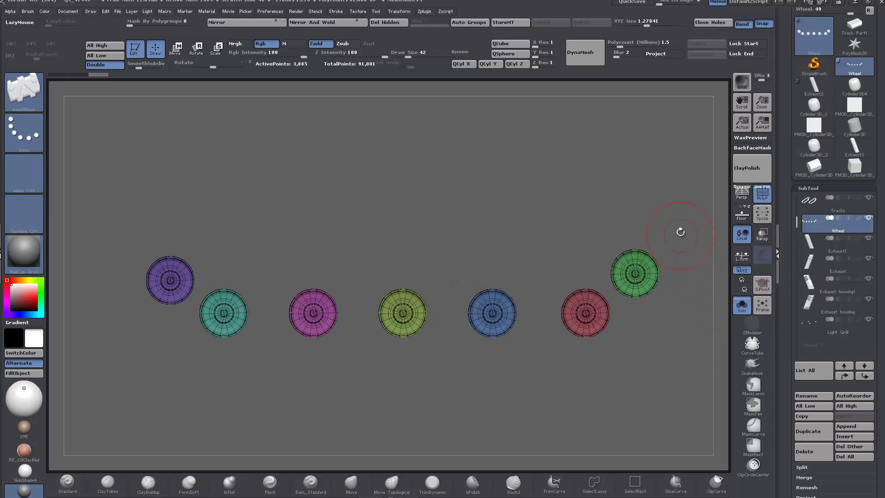
{"action": "left_click_drag", "start_coordinate": [692, 217], "coordinate": [270, 374], "text": "ctrl+shift"}
{"action": "mouse_move", "coordinate": [106, 226]}
{"action": "left_mouse_down", "text": "ctrl+shift"}
{"action": "mouse_move", "coordinate": [154, 306]}
{"action": "mouse_move", "coordinate": [189, 322]}
{"action": "mouse_move", "coordinate": [192, 300]}
{"action": "mouse_move", "coordinate": [197, 307]}
{"action": "left_mouse_up", "text": "ctrl+shift"}
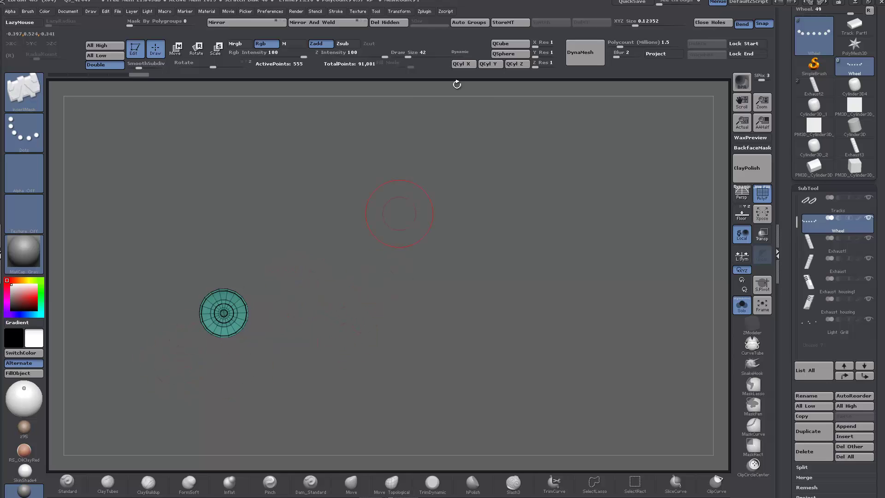
{"action": "left_click", "coordinate": [396, 24]}
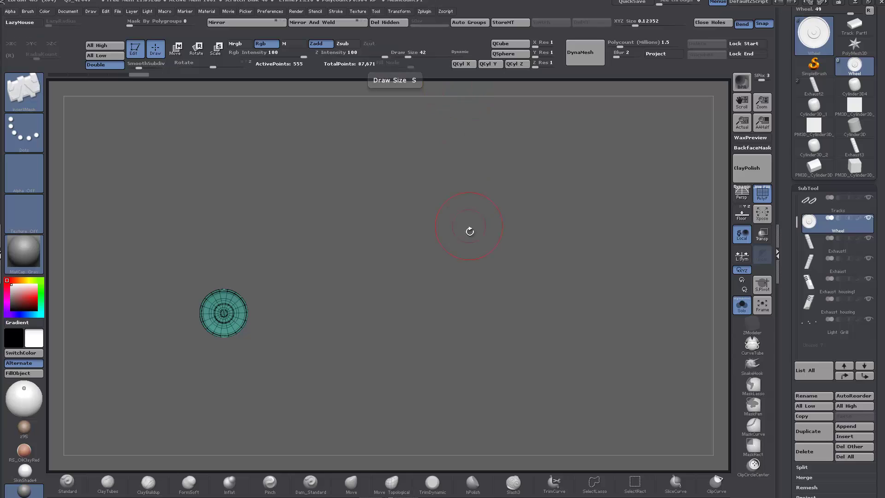
Turn off the Dynamic Subdiv smoothing preview on the remaining wheel
{"action": "mouse_move", "coordinate": [343, 326]}
{"action": "left_mouse_down"}
{"action": "mouse_move", "coordinate": [333, 336]}
{"action": "mouse_move", "coordinate": [352, 388]}
{"action": "mouse_move", "coordinate": [407, 310]}
{"action": "mouse_move", "coordinate": [415, 345]}
{"action": "mouse_move", "coordinate": [489, 269]}
{"action": "left_mouse_up"}
{"action": "key", "text": "shift+d"}
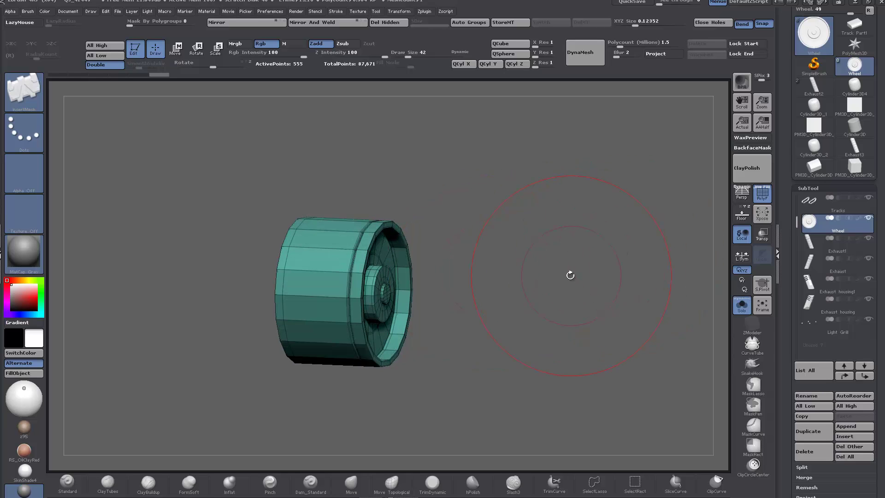
{"action": "left_click_drag", "start_coordinate": [522, 303], "coordinate": [520, 304]}
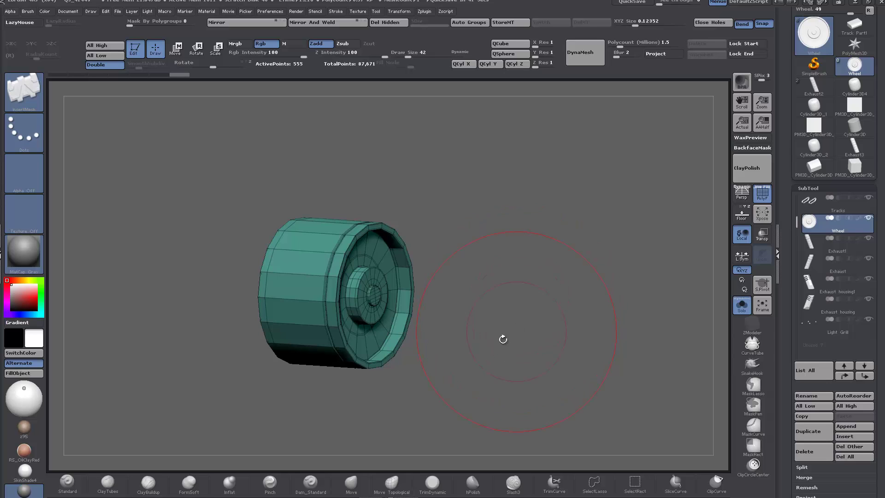
{"action": "left_click_drag", "start_coordinate": [516, 304], "coordinate": [532, 305]}
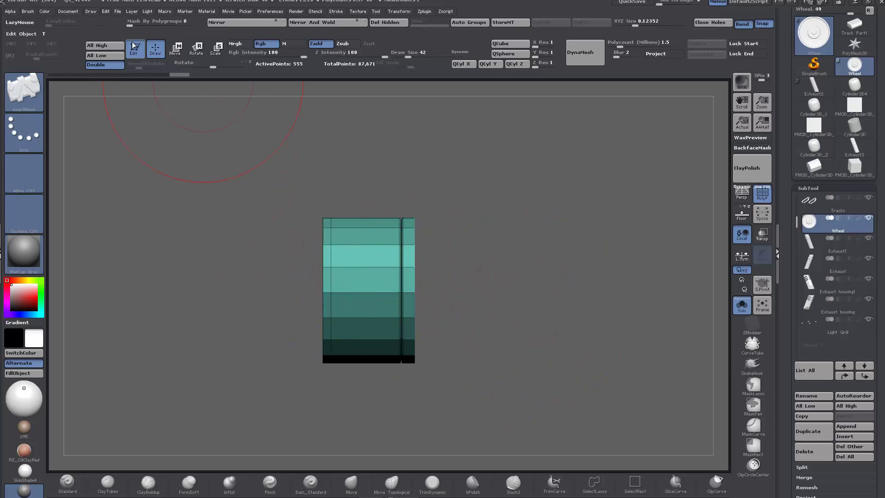
Insert two ZModeler edge loops around the middle of the wheel's tread surface and give the band between them its own polygroup
{"action": "left_click", "coordinate": [178, 51]}
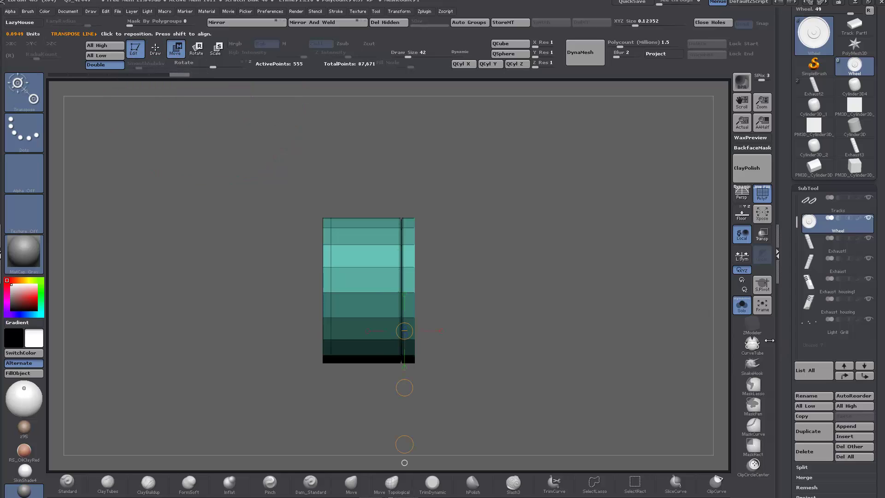
{"action": "left_click", "coordinate": [750, 329]}
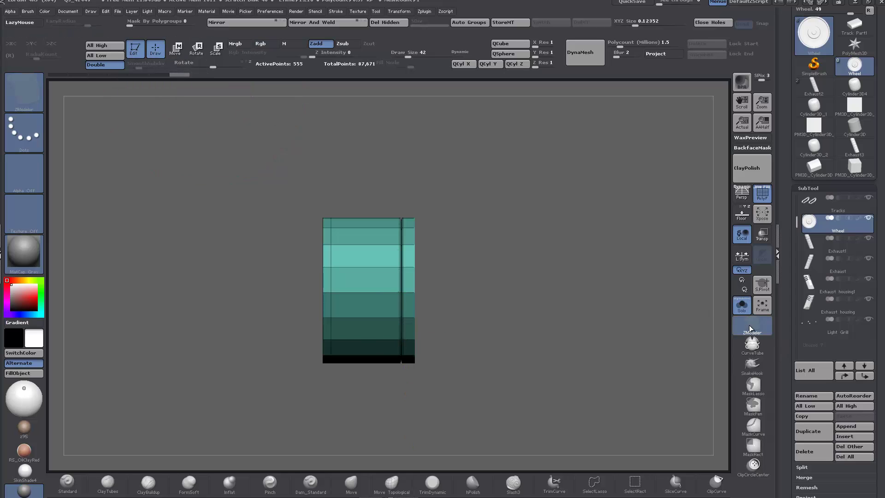
{"action": "left_click", "coordinate": [347, 268]}
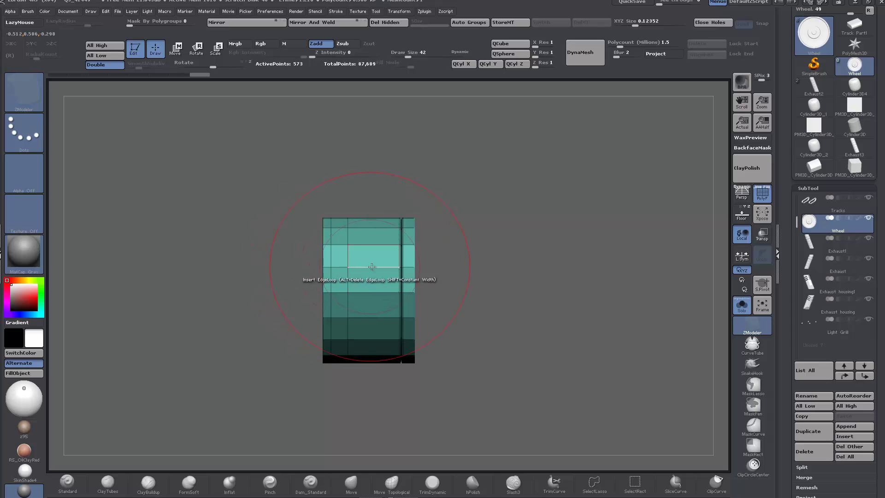
{"action": "left_click", "coordinate": [382, 267]}
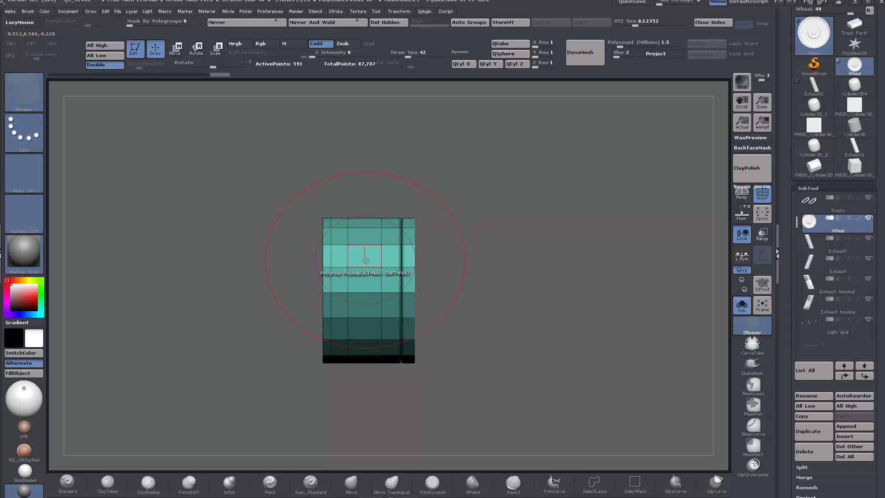
{"action": "left_click", "coordinate": [366, 260]}
Delete the spare edge loop beside the wheel's purple band and sink the band into a deep groove with QMesh on Polygroup Island
{"action": "left_click_drag", "start_coordinate": [479, 300], "coordinate": [524, 317]}
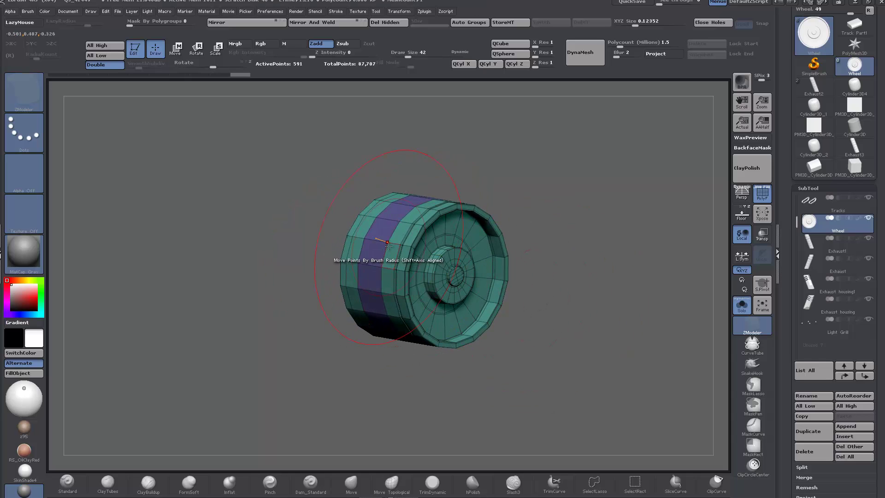
{"action": "key", "text": "space"}
{"action": "left_click", "coordinate": [431, 147]}
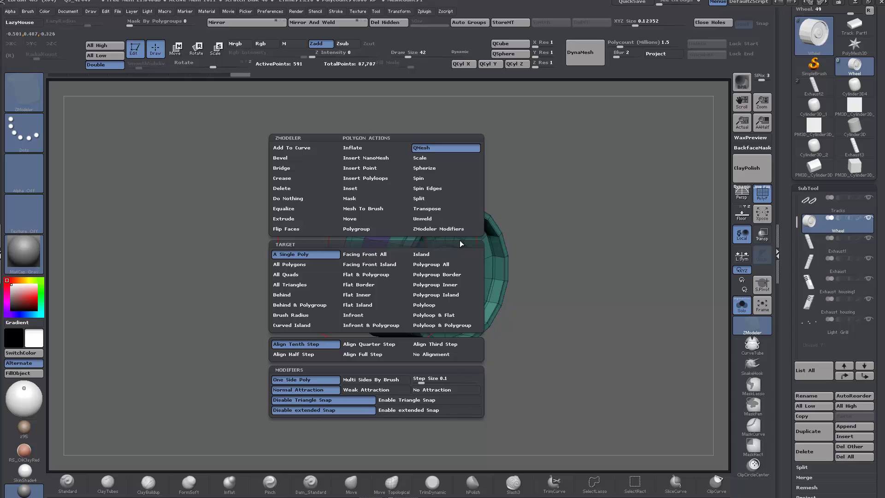
{"action": "left_click", "coordinate": [441, 294]}
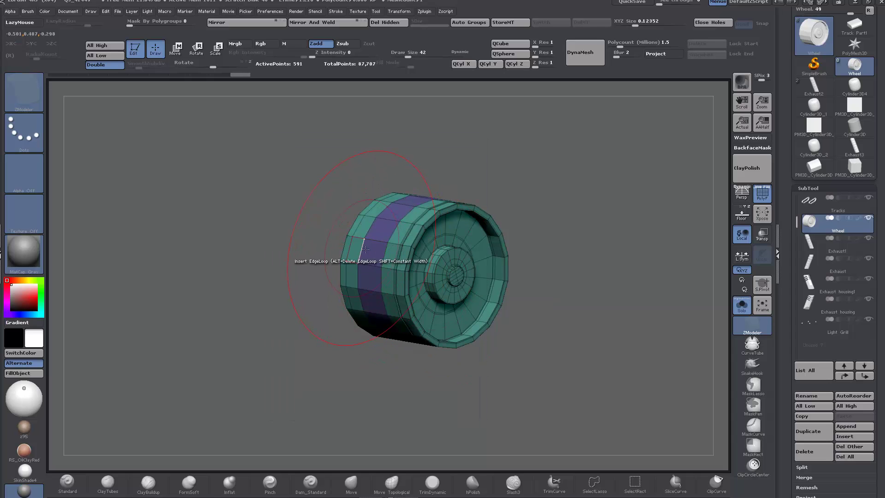
{"action": "left_click", "coordinate": [366, 251], "text": "alt"}
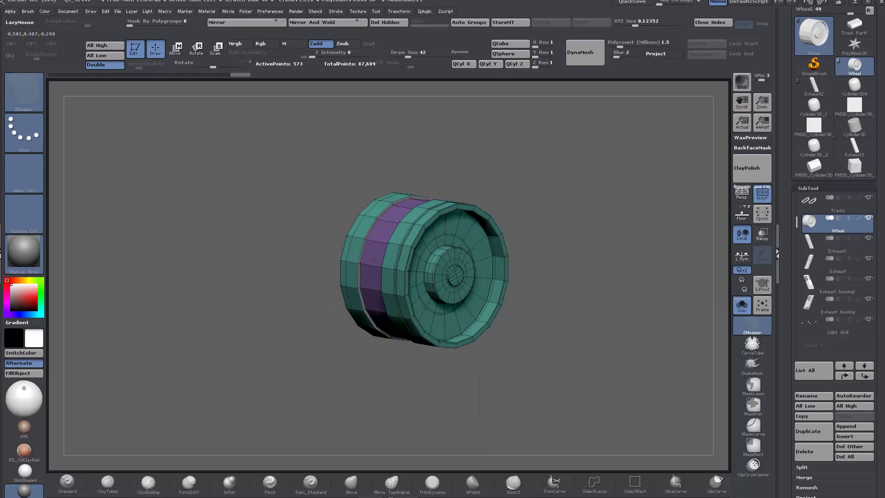
{"action": "left_click_drag", "start_coordinate": [373, 260], "coordinate": [382, 370]}
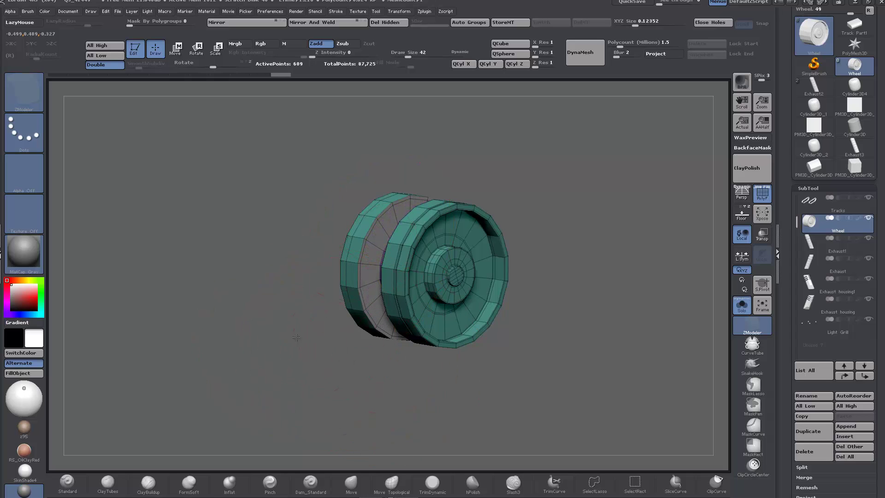
Insert supporting edge loops near the edges of the wheel's two flanges and central groove, and turn on the Dynamic Subdiv smoothing preview
{"action": "left_click_drag", "start_coordinate": [299, 338], "coordinate": [277, 295]}
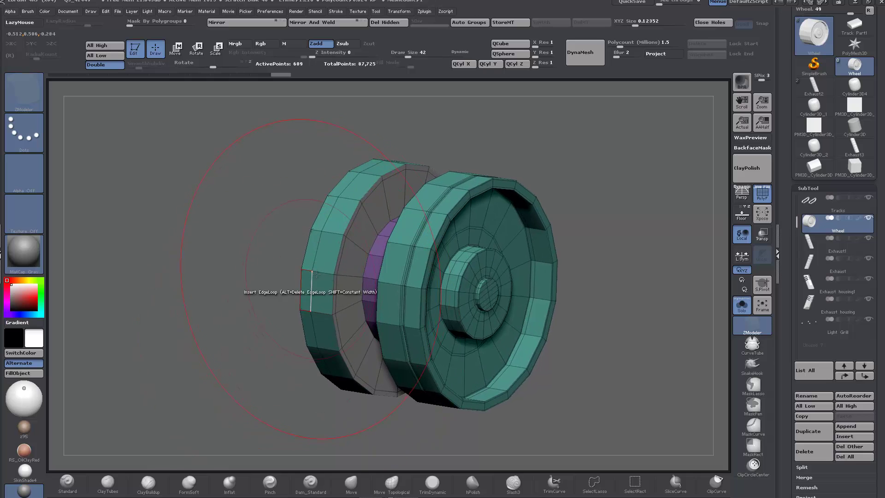
{"action": "left_click", "coordinate": [331, 272]}
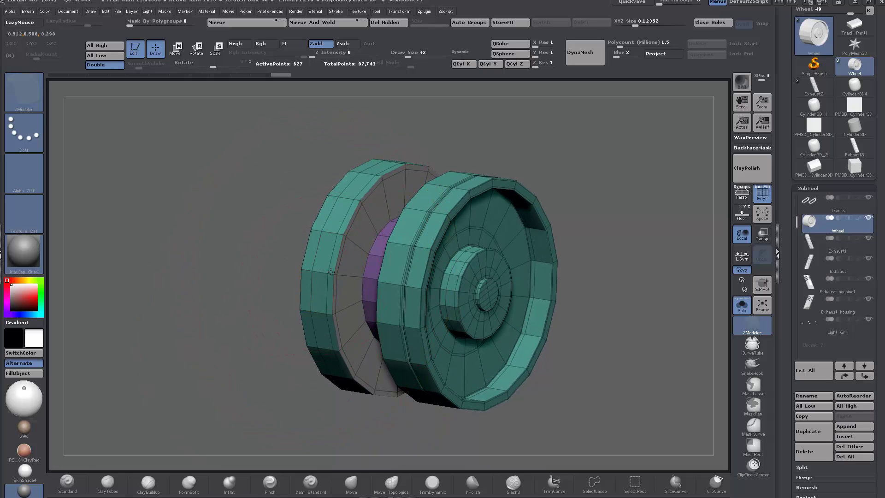
{"action": "left_click", "coordinate": [382, 282]}
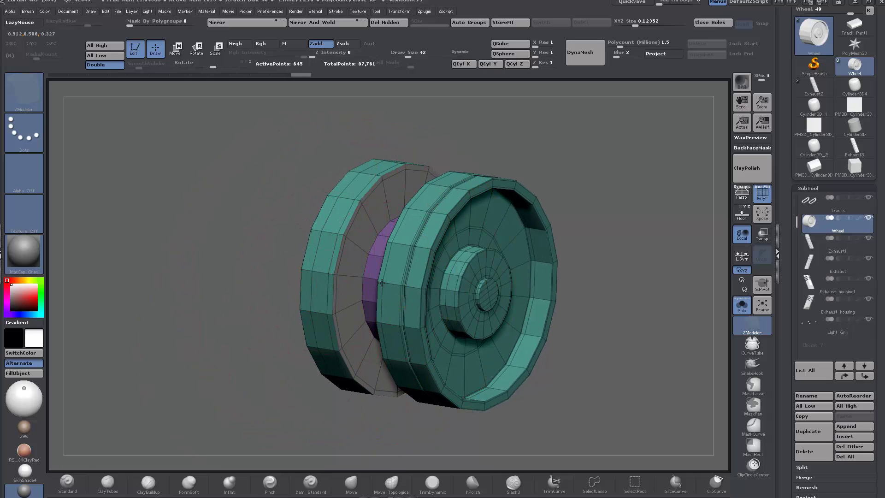
{"action": "left_click", "coordinate": [371, 255]}
{"action": "left_click_drag", "start_coordinate": [266, 276], "coordinate": [397, 267]}
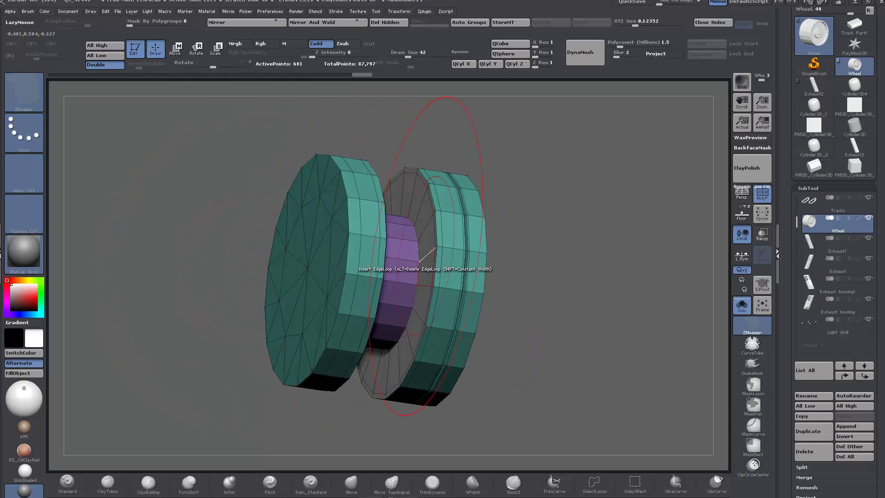
{"action": "left_click", "coordinate": [408, 259]}
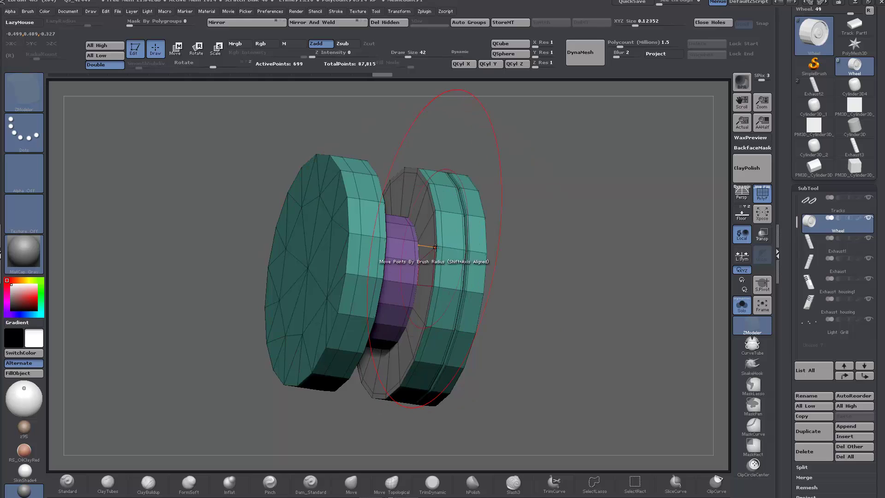
{"action": "left_click", "coordinate": [429, 262]}
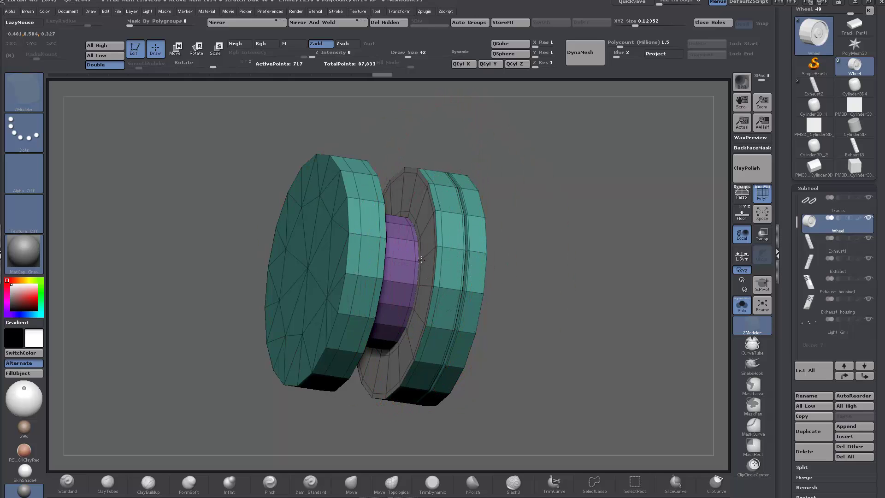
{"action": "left_click_drag", "start_coordinate": [556, 256], "coordinate": [584, 308]}
{"action": "key", "text": "d"}
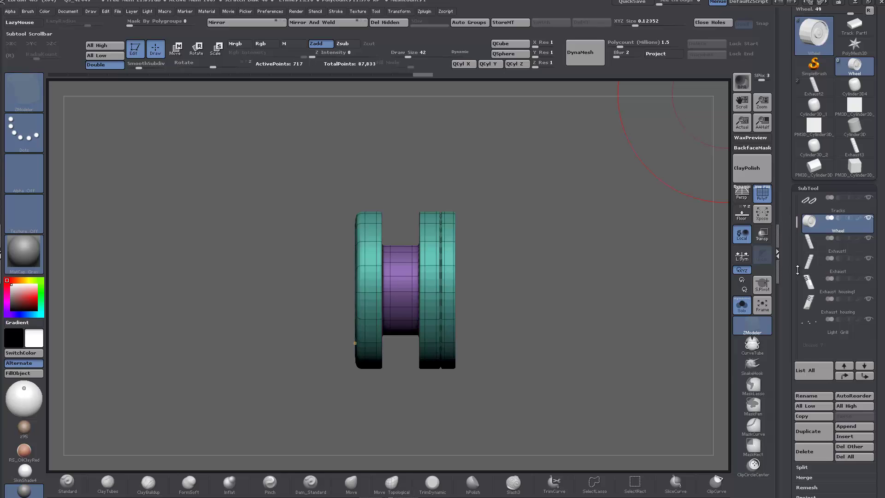
Append the PM3D_Cylinder3D_2 cube as a new subtool
{"action": "left_click", "coordinate": [850, 428]}
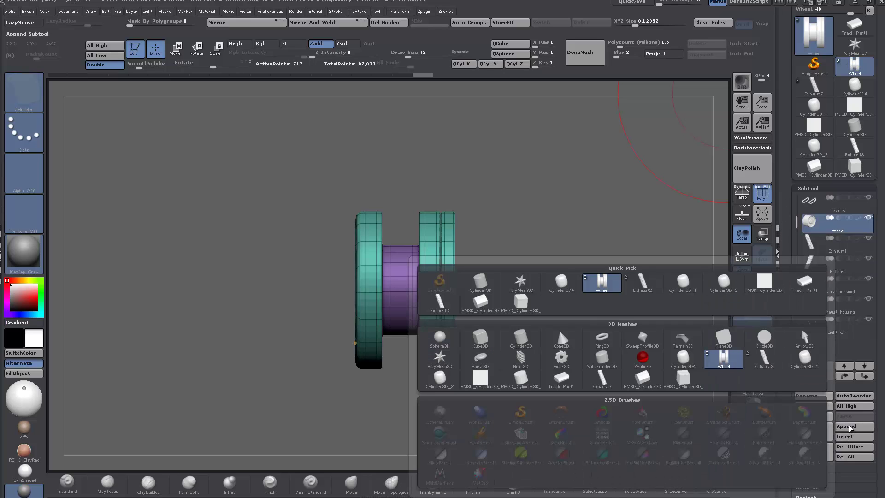
{"action": "left_click", "coordinate": [761, 288]}
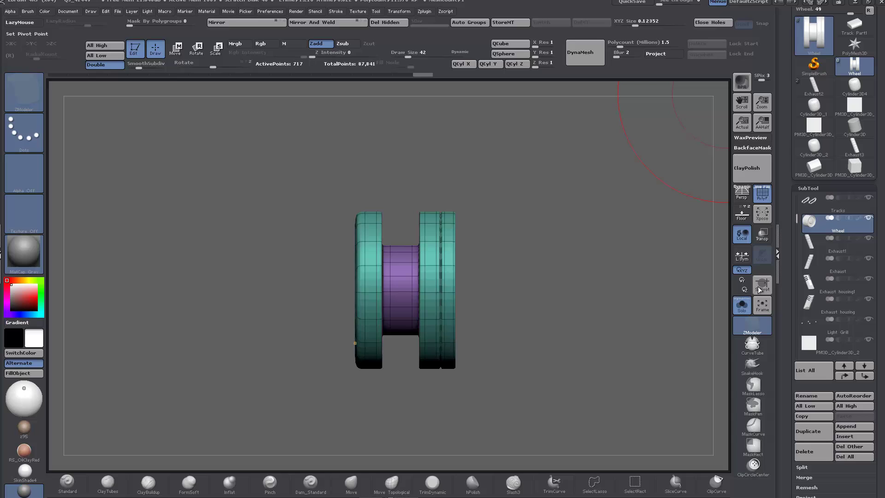
{"action": "left_click", "coordinate": [507, 45]}
{"action": "key", "text": "f"}
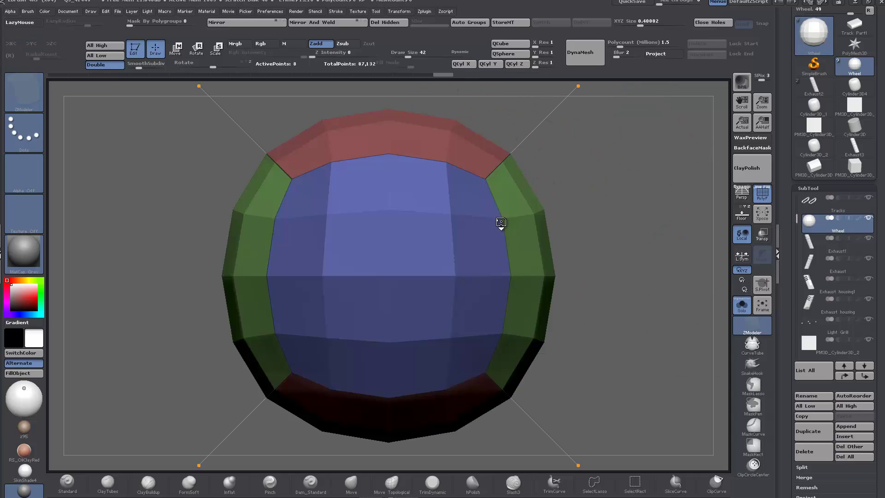
{"action": "key", "text": "g"}
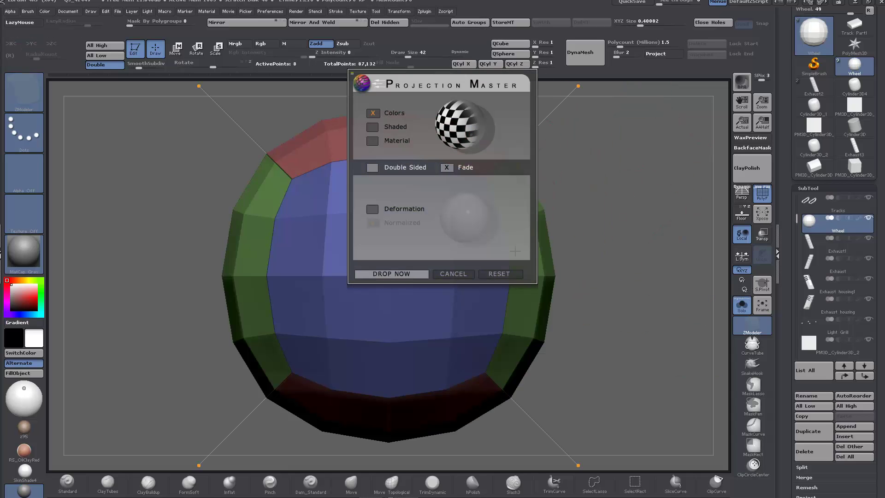
{"action": "left_click", "coordinate": [456, 274]}
{"action": "left_click_drag", "start_coordinate": [599, 268], "coordinate": [615, 188], "text": "alt"}
{"action": "key", "text": "shift+d"}
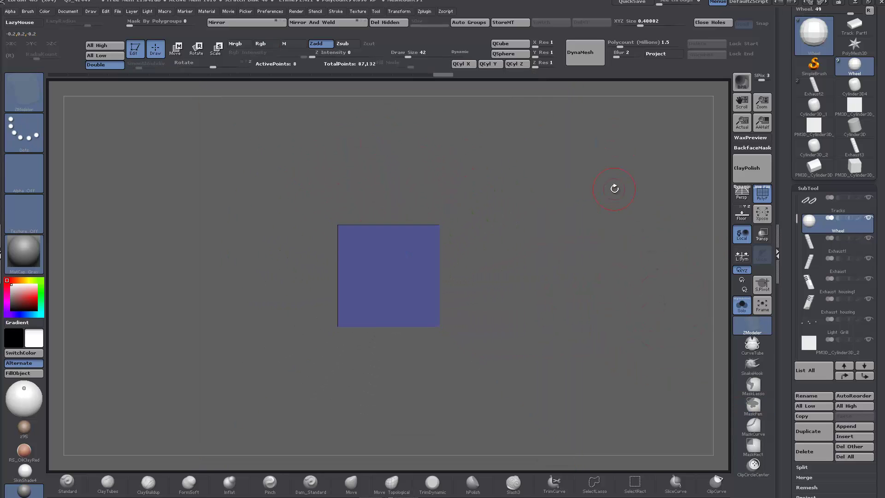
{"action": "left_click_drag", "start_coordinate": [542, 332], "coordinate": [508, 190], "text": "alt"}
{"action": "left_click_drag", "start_coordinate": [533, 319], "coordinate": [520, 246], "text": "alt"}
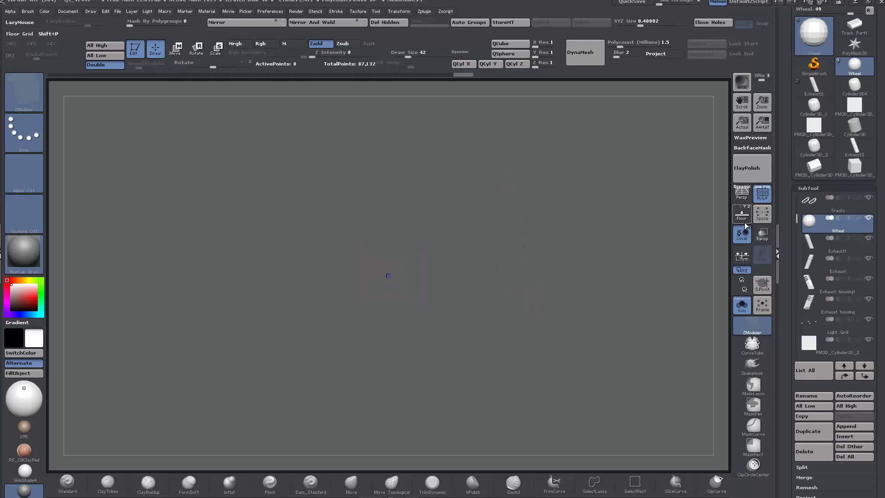
Turn off Solo to show the whole tank, apply the SkinShade4 material, and hide the Tracks subtool
{"action": "left_click", "coordinate": [740, 305]}
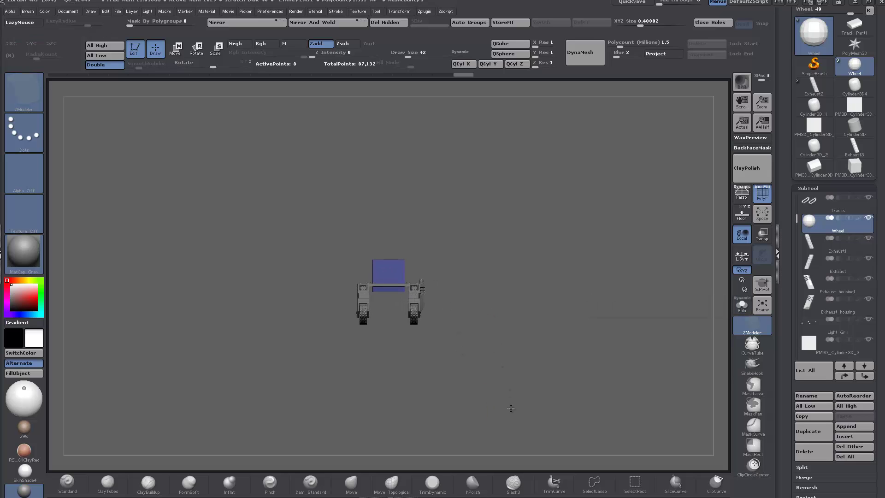
{"action": "left_click_drag", "start_coordinate": [566, 349], "coordinate": [493, 357]}
{"action": "left_click", "coordinate": [175, 47]}
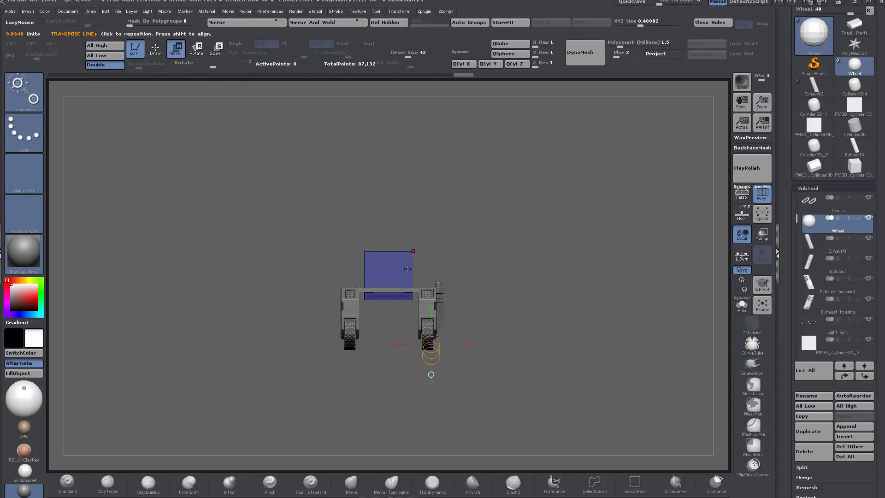
{"action": "left_click_drag", "start_coordinate": [388, 265], "coordinate": [385, 379], "text": "shift"}
{"action": "left_click", "coordinate": [25, 470]}
{"action": "mouse_move", "coordinate": [482, 339]}
{"action": "left_mouse_down", "text": "alt"}
{"action": "mouse_move", "coordinate": [549, 319]}
{"action": "mouse_move", "coordinate": [549, 333]}
{"action": "mouse_move", "coordinate": [640, 344]}
{"action": "mouse_move", "coordinate": [634, 354]}
{"action": "mouse_move", "coordinate": [635, 345]}
{"action": "left_mouse_up", "text": "alt"}
{"action": "left_click", "coordinate": [868, 198]}
Undo the Wheel subtool's conversion to a cube, restoring the grooved wheel
{"action": "key", "text": "ctrl+z"}
{"action": "key", "text": "ctrl+z"}
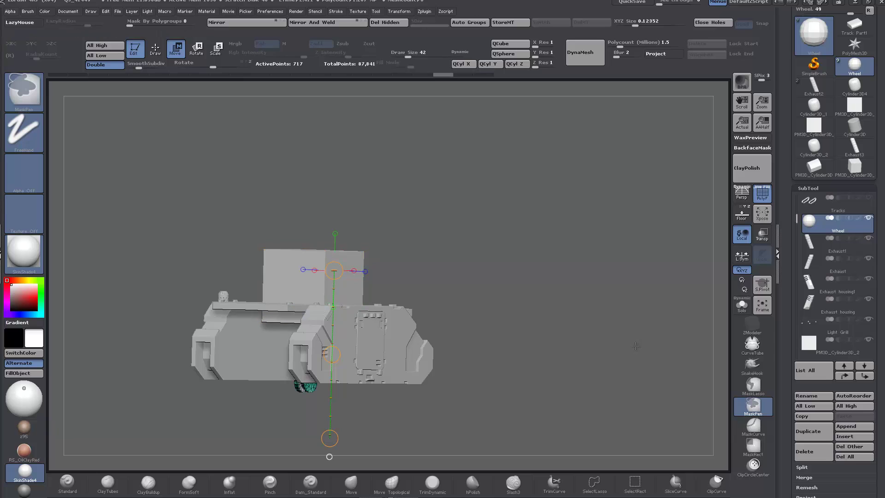
{"action": "key", "text": "ctrl+z"}
{"action": "mouse_move", "coordinate": [563, 348]}
{"action": "left_mouse_down"}
{"action": "mouse_move", "coordinate": [655, 346]}
{"action": "mouse_move", "coordinate": [601, 352]}
{"action": "mouse_move", "coordinate": [598, 372]}
{"action": "mouse_move", "coordinate": [561, 313]}
{"action": "mouse_move", "coordinate": [569, 310]}
{"action": "mouse_move", "coordinate": [575, 336]}
{"action": "mouse_move", "coordinate": [550, 265]}
{"action": "mouse_move", "coordinate": [564, 337]}
{"action": "mouse_move", "coordinate": [507, 216]}
{"action": "left_mouse_up"}
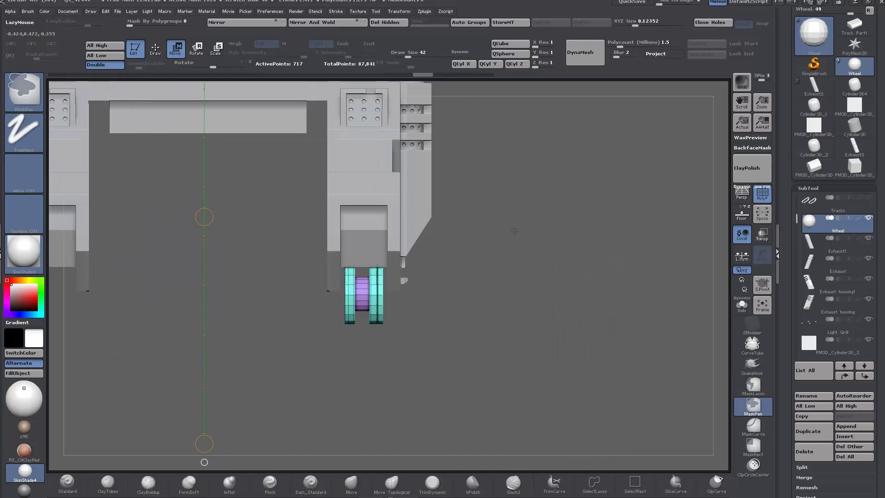
{"action": "key", "text": "ctrl+shift"}
{"action": "key", "text": "ctrl+shift+z"}
{"action": "key", "text": "ctrl+shift+z"}
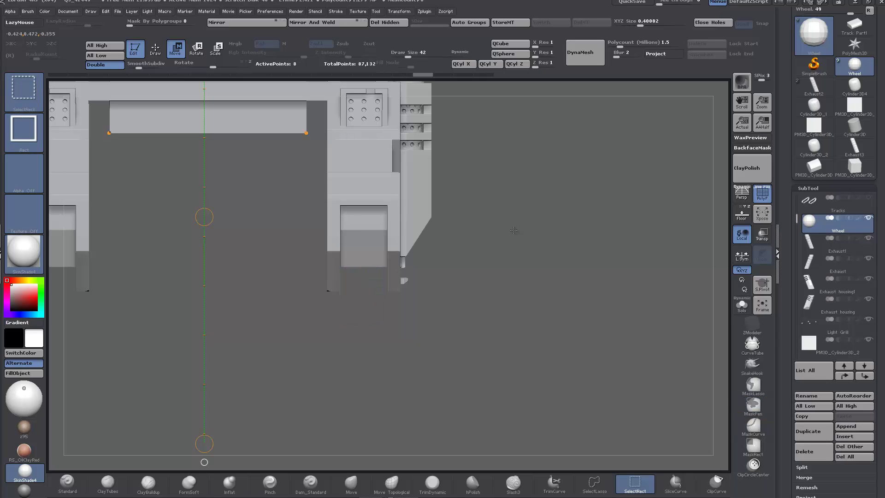
{"action": "key", "text": "ctrl+z"}
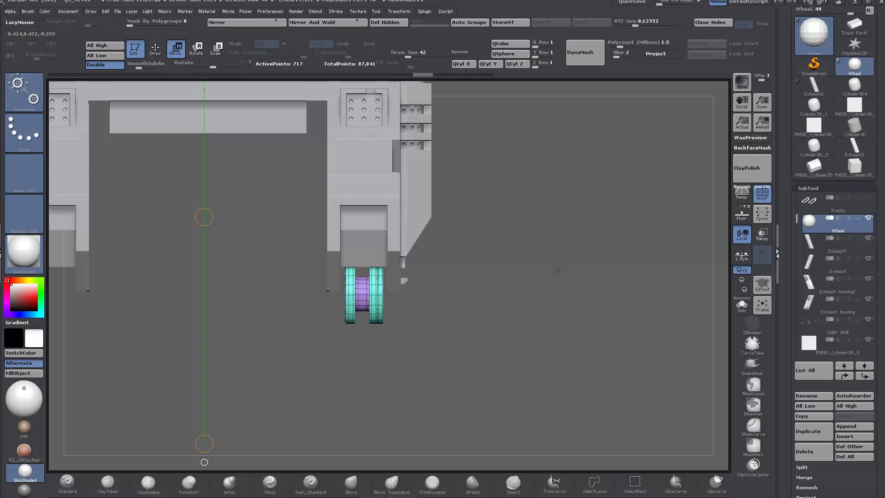
Select the appended cube subtool above the tank and reduce its XYZ size to about 0.035
{"action": "left_click_drag", "start_coordinate": [546, 255], "coordinate": [640, 385], "text": "alt"}
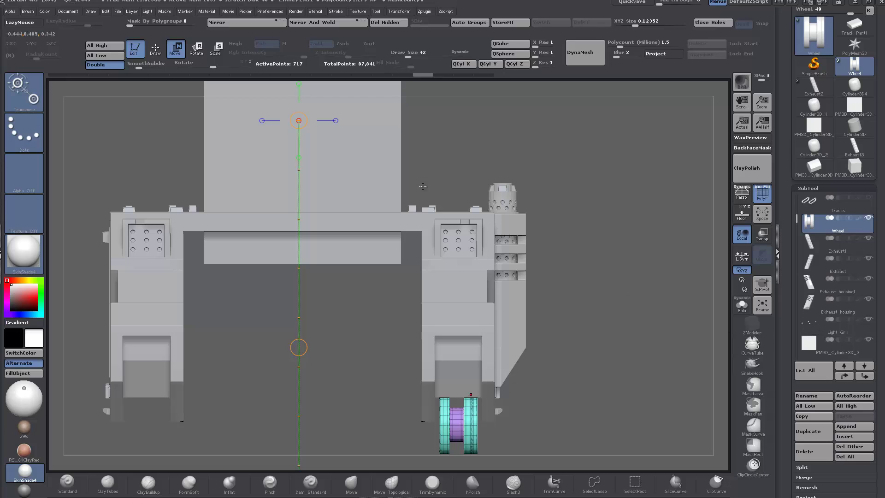
{"action": "left_click", "coordinate": [371, 161], "text": "alt"}
{"action": "left_click_drag", "start_coordinate": [600, 267], "coordinate": [597, 222], "text": "alt"}
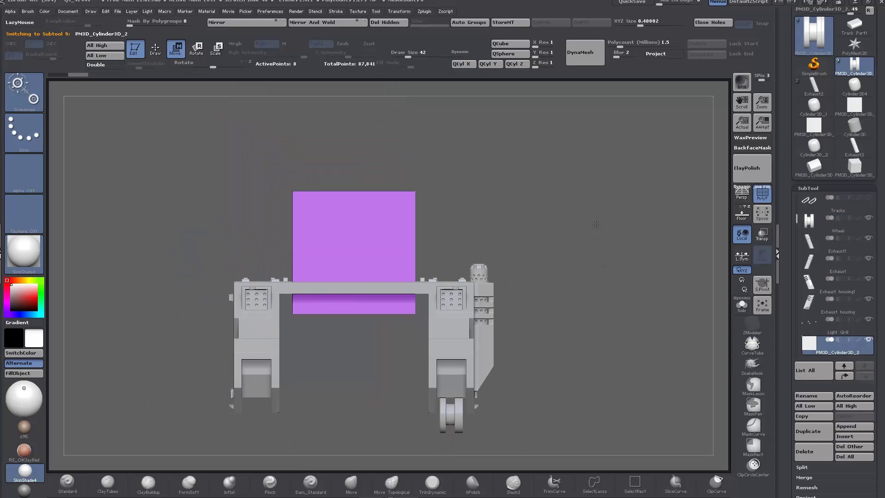
{"action": "left_click_drag", "start_coordinate": [640, 22], "coordinate": [630, 25]}
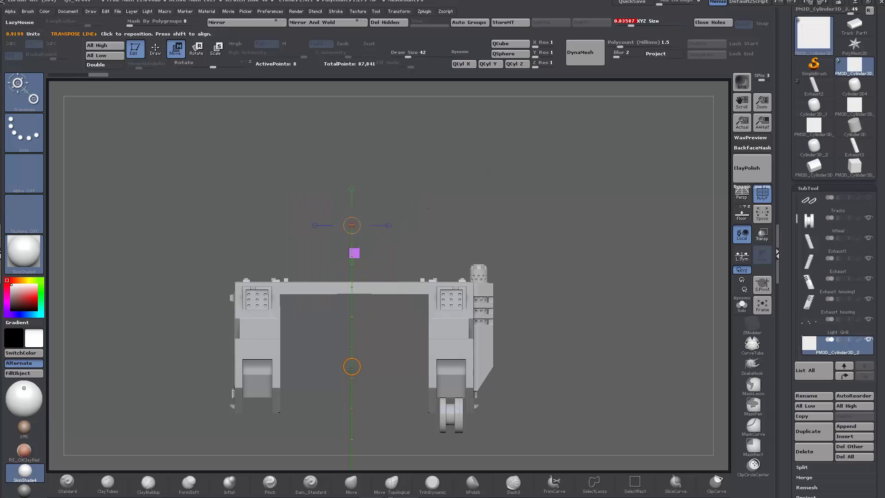
Move the small cube down to the lower edge of the wheel's central groove in the front view
{"action": "key", "text": "ctrl"}
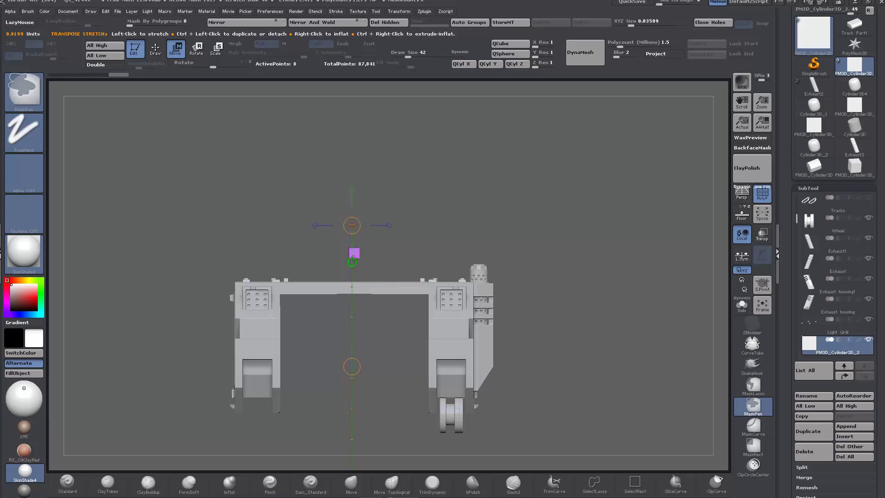
{"action": "left_click_drag", "start_coordinate": [353, 253], "coordinate": [392, 298]}
{"action": "left_click_drag", "start_coordinate": [349, 259], "coordinate": [380, 287]}
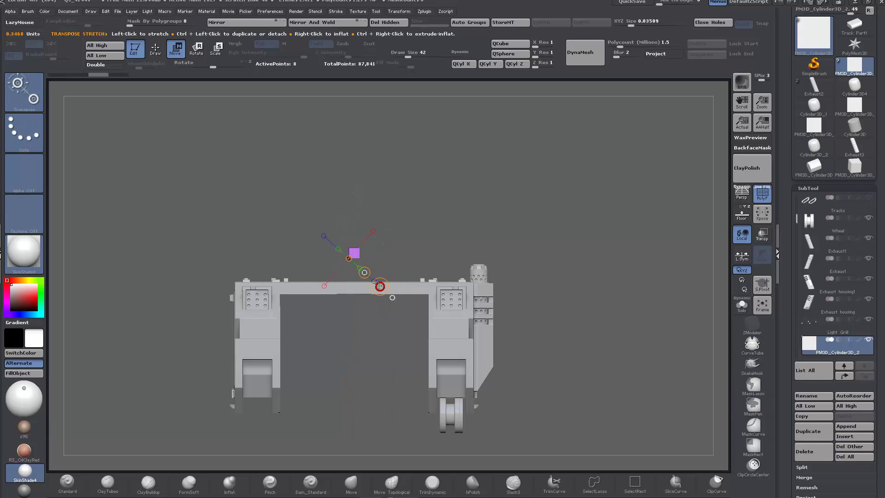
{"action": "left_click_drag", "start_coordinate": [427, 387], "coordinate": [461, 450]}
{"action": "left_click_drag", "start_coordinate": [549, 366], "coordinate": [573, 207], "text": "alt"}
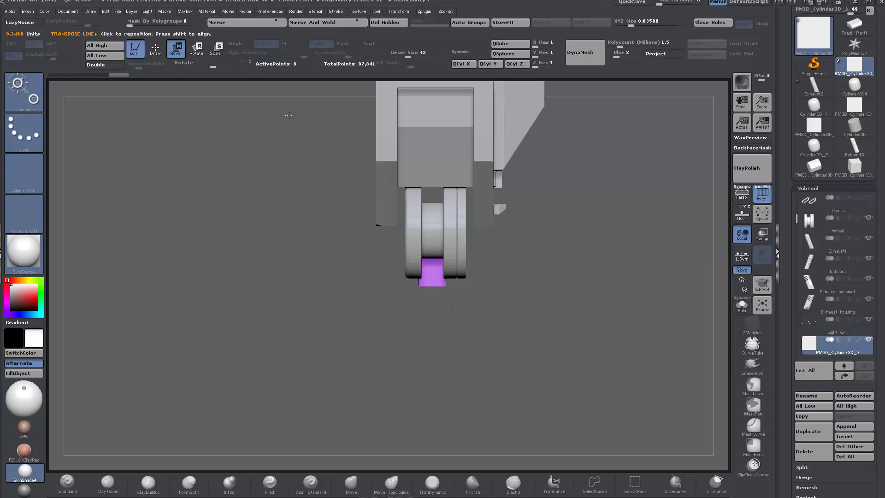
Narrow the cube sideways and position it between the wheel's two flanges
{"action": "mouse_move", "coordinate": [429, 275]}
{"action": "left_mouse_down"}
{"action": "mouse_move", "coordinate": [575, 275]}
{"action": "mouse_move", "coordinate": [557, 275]}
{"action": "left_mouse_up"}
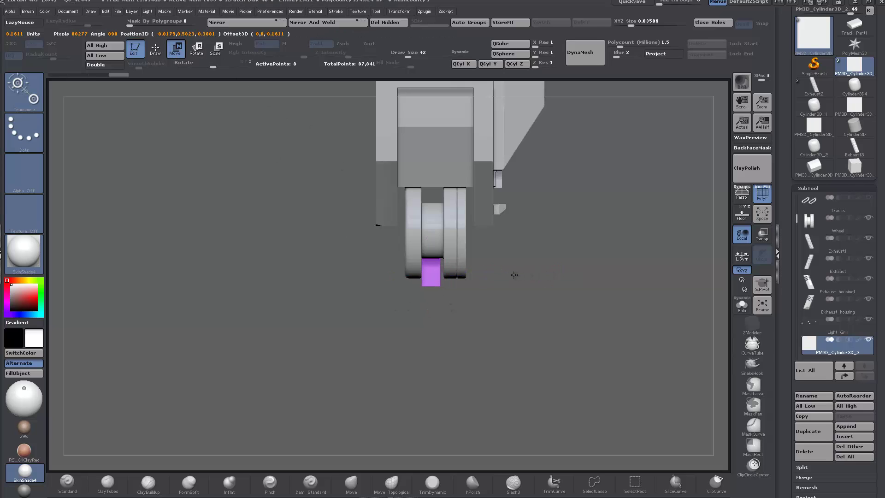
{"action": "left_click_drag", "start_coordinate": [429, 328], "coordinate": [440, 369], "text": "alt"}
{"action": "left_click_drag", "start_coordinate": [532, 268], "coordinate": [534, 267]}
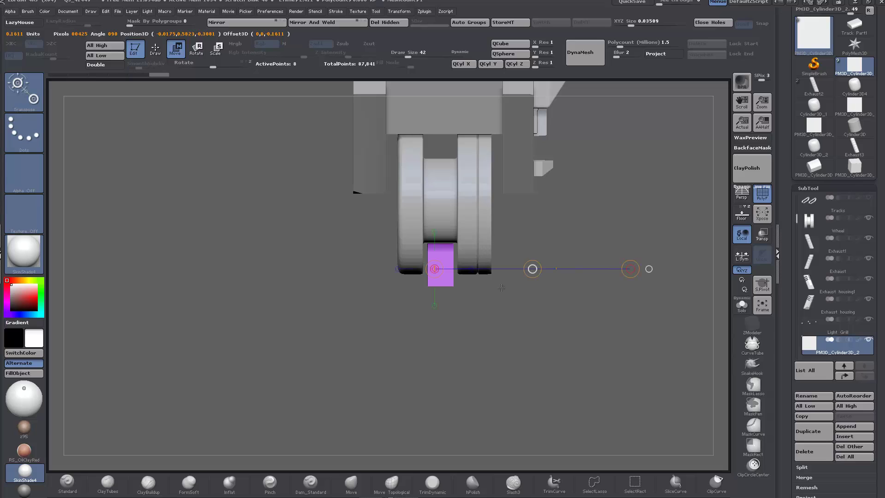
{"action": "key", "text": "ctrl"}
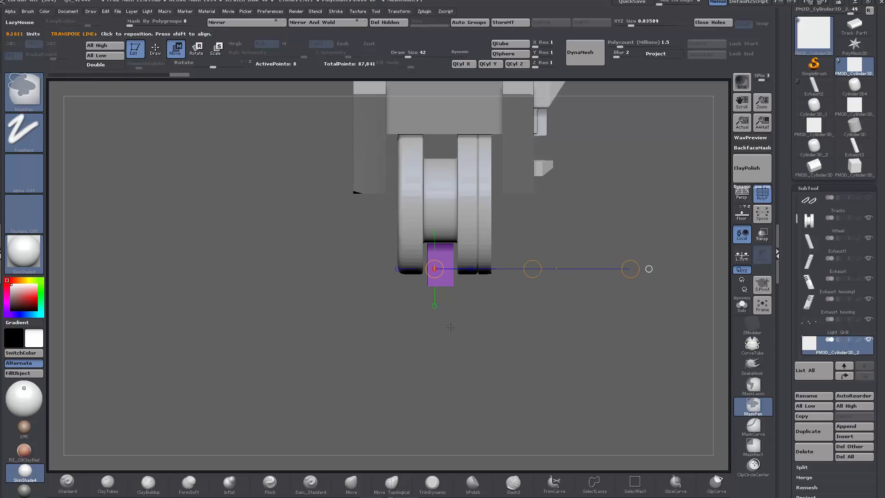
{"action": "left_click_drag", "start_coordinate": [442, 285], "coordinate": [576, 284]}
Mask part of the block and narrow its upper end in side view to give it a tapered profile
{"action": "left_click_drag", "start_coordinate": [351, 319], "coordinate": [365, 326], "text": "ctrl"}
{"action": "mouse_move", "coordinate": [357, 235]}
{"action": "left_mouse_down", "text": "ctrl"}
{"action": "mouse_move", "coordinate": [519, 267]}
{"action": "mouse_move", "coordinate": [493, 285]}
{"action": "mouse_move", "coordinate": [544, 285]}
{"action": "mouse_move", "coordinate": [528, 285]}
{"action": "left_mouse_up", "text": "ctrl"}
{"action": "left_click_drag", "start_coordinate": [556, 336], "coordinate": [509, 340]}
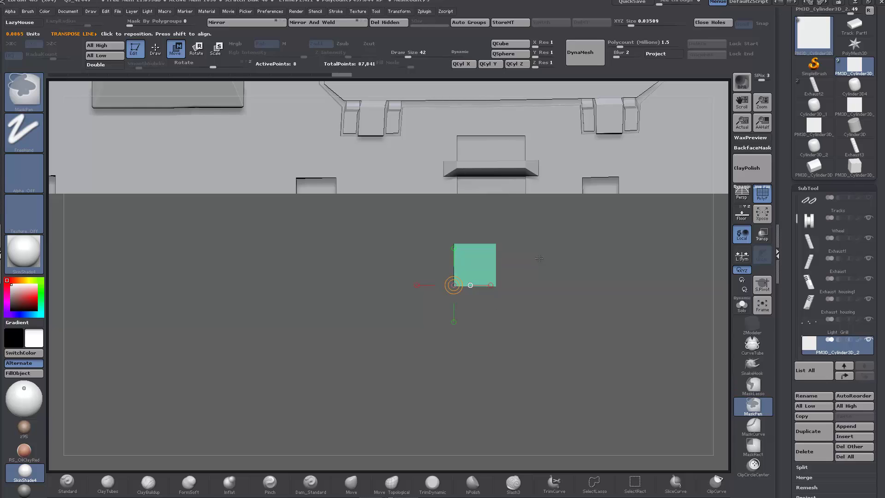
{"action": "mouse_move", "coordinate": [483, 251]}
{"action": "left_mouse_down"}
{"action": "mouse_move", "coordinate": [583, 251]}
{"action": "mouse_move", "coordinate": [529, 252]}
{"action": "left_mouse_up"}
{"action": "left_click_drag", "start_coordinate": [383, 319], "coordinate": [369, 304]}
{"action": "left_click_drag", "start_coordinate": [429, 295], "coordinate": [444, 300], "text": "alt"}
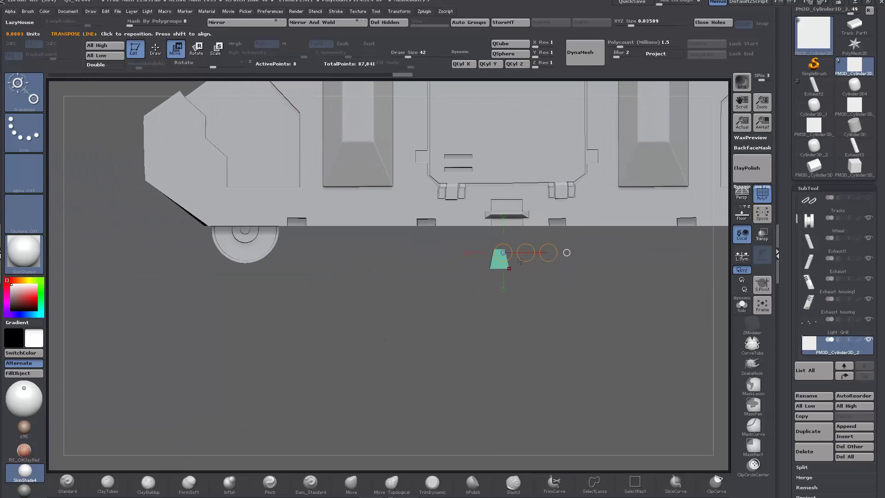
Display the tracks and move the tapered block onto the lower track run, right beside the first wheel
{"action": "mouse_move", "coordinate": [520, 261]}
{"action": "left_mouse_down"}
{"action": "mouse_move", "coordinate": [461, 263]}
{"action": "mouse_move", "coordinate": [442, 286]}
{"action": "left_mouse_up"}
{"action": "key", "text": "ctrl+z"}
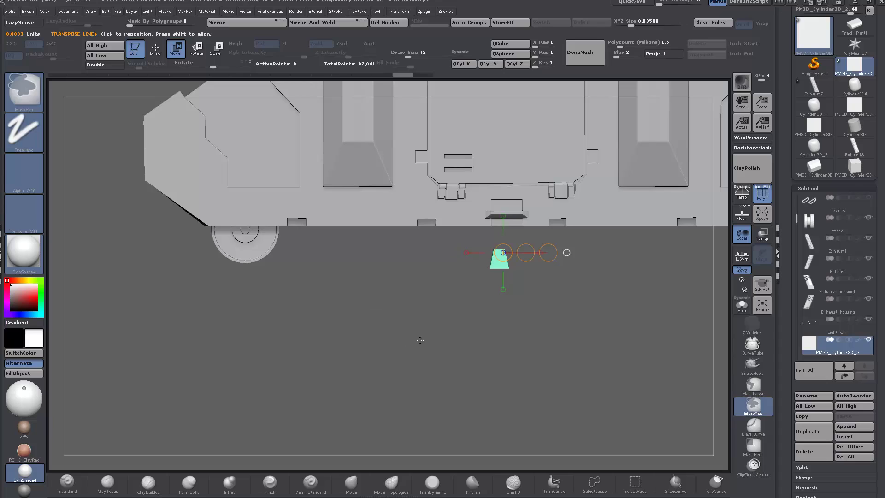
{"action": "left_click_drag", "start_coordinate": [525, 253], "coordinate": [266, 259]}
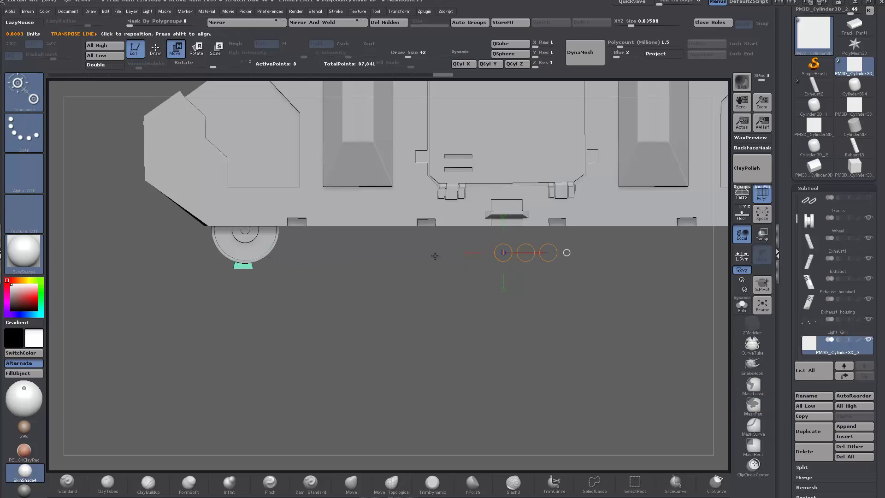
{"action": "left_click", "coordinate": [869, 198]}
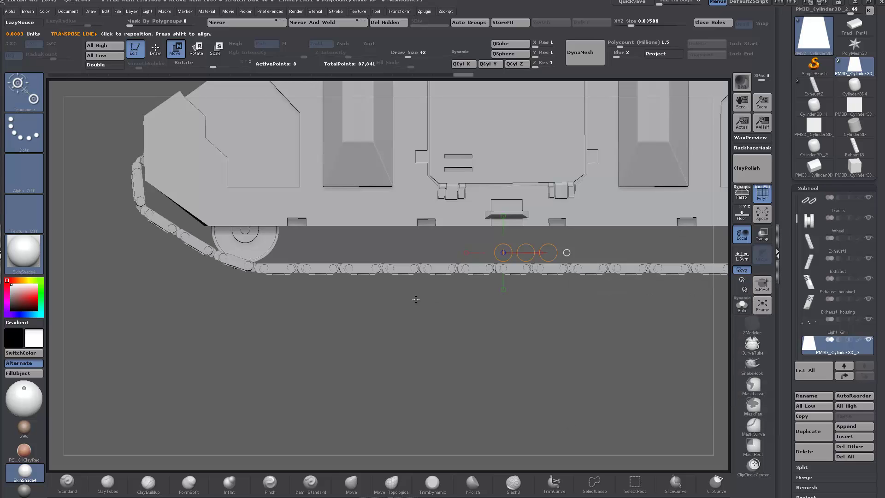
{"action": "left_click_drag", "start_coordinate": [315, 304], "coordinate": [388, 283], "text": "alt"}
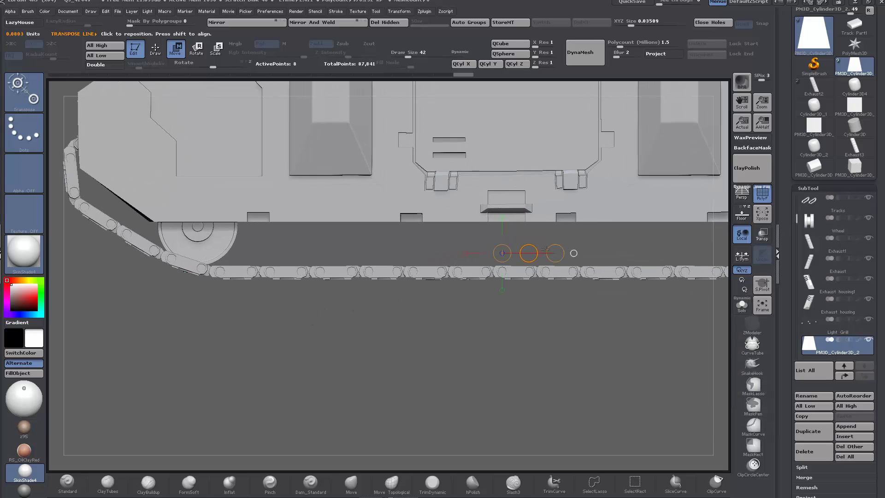
{"action": "left_click_drag", "start_coordinate": [545, 249], "coordinate": [565, 248]}
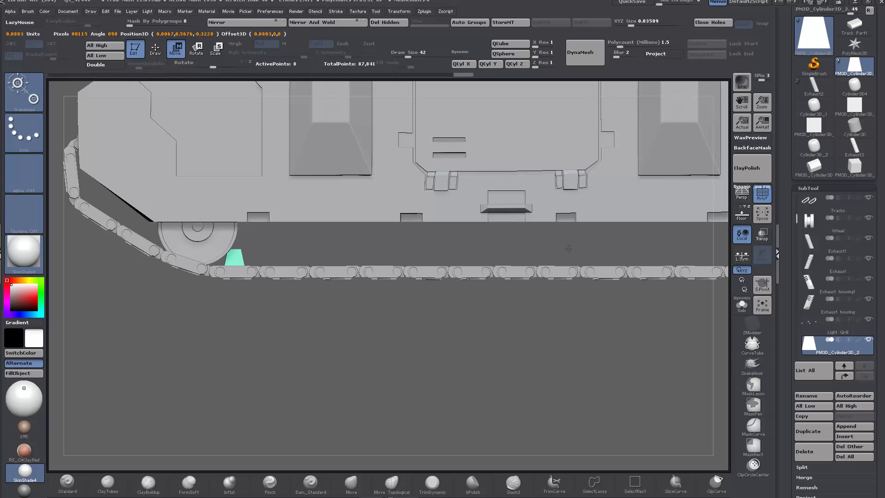
{"action": "left_click_drag", "start_coordinate": [502, 253], "coordinate": [573, 253]}
{"action": "mouse_move", "coordinate": [295, 350]}
{"action": "left_mouse_down"}
{"action": "mouse_move", "coordinate": [286, 369]}
{"action": "mouse_move", "coordinate": [289, 346]}
{"action": "left_mouse_up"}
{"action": "mouse_move", "coordinate": [239, 261]}
{"action": "left_mouse_down"}
{"action": "mouse_move", "coordinate": [238, 213]}
{"action": "mouse_move", "coordinate": [238, 236]}
{"action": "left_mouse_up"}
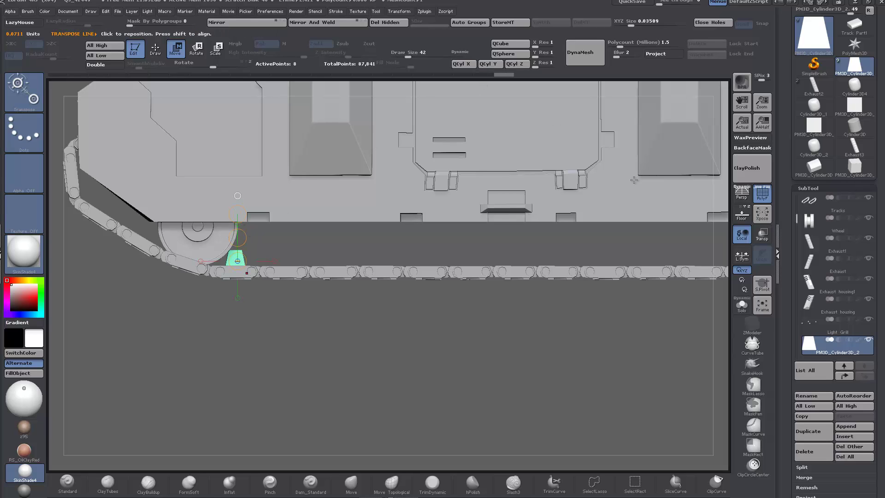
Show the side reference image and match the block's position and width to the guide tooth beside the first wheel
{"action": "left_click", "coordinate": [743, 216]}
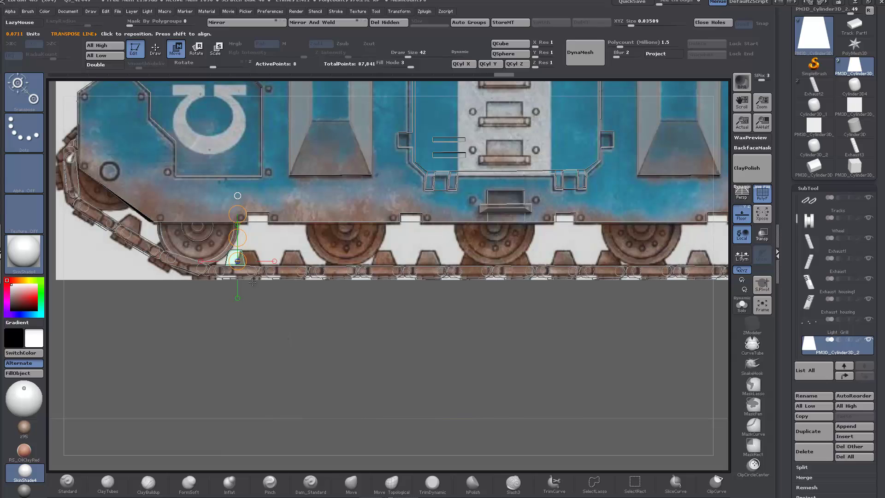
{"action": "left_click", "coordinate": [273, 267]}
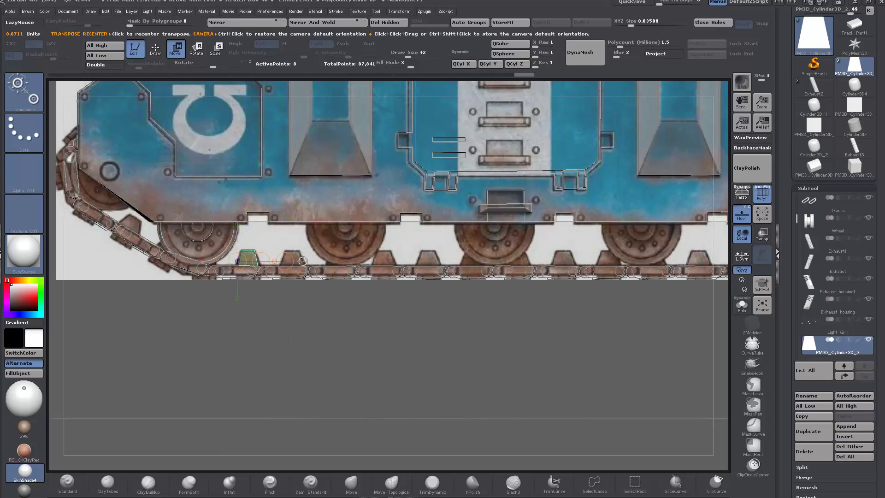
{"action": "left_click", "coordinate": [265, 260]}
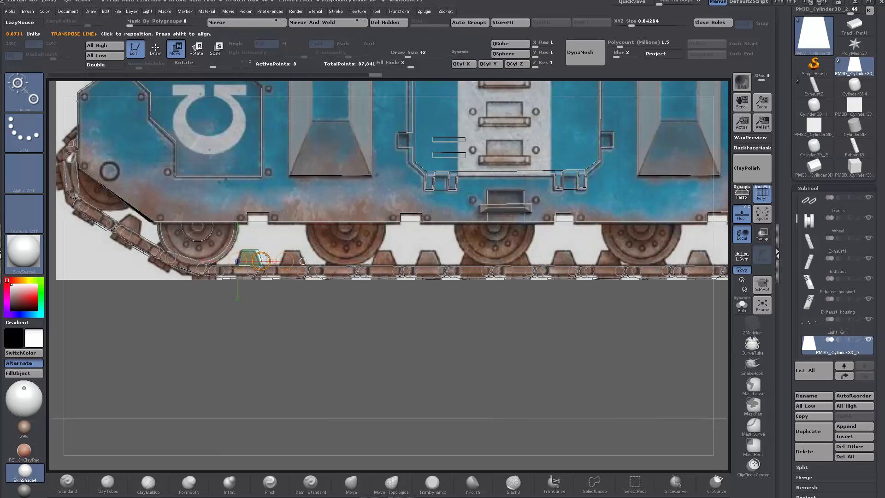
{"action": "left_click", "coordinate": [263, 260]}
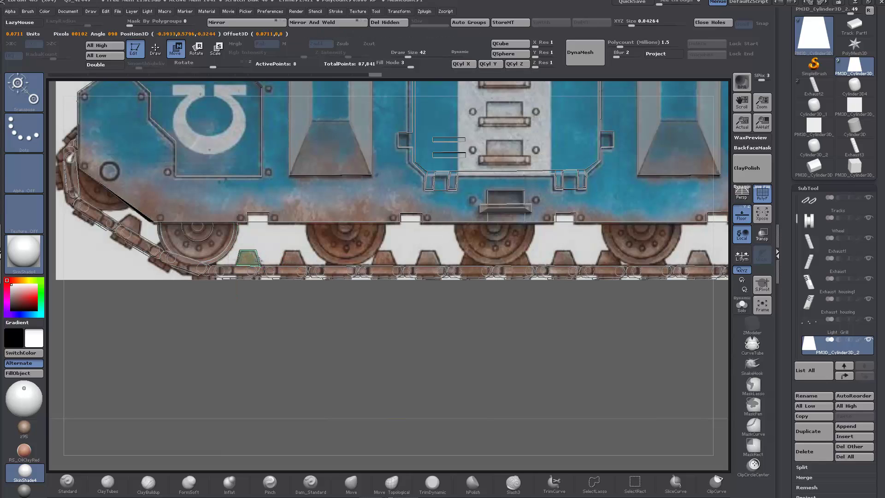
{"action": "left_click", "coordinate": [259, 260]}
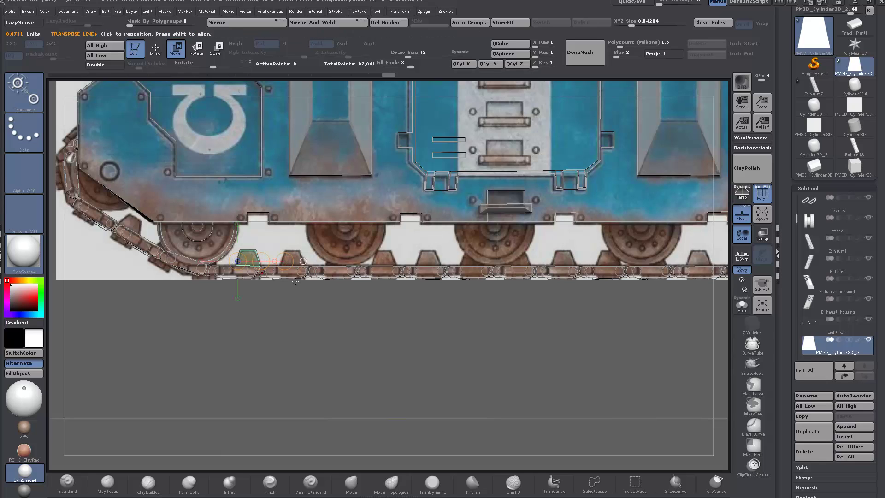
Hide the reference image, centre the block on the first flat track link and duplicate it onto the next link
{"action": "left_click", "coordinate": [742, 213]}
{"action": "left_click_drag", "start_coordinate": [292, 326], "coordinate": [292, 318]}
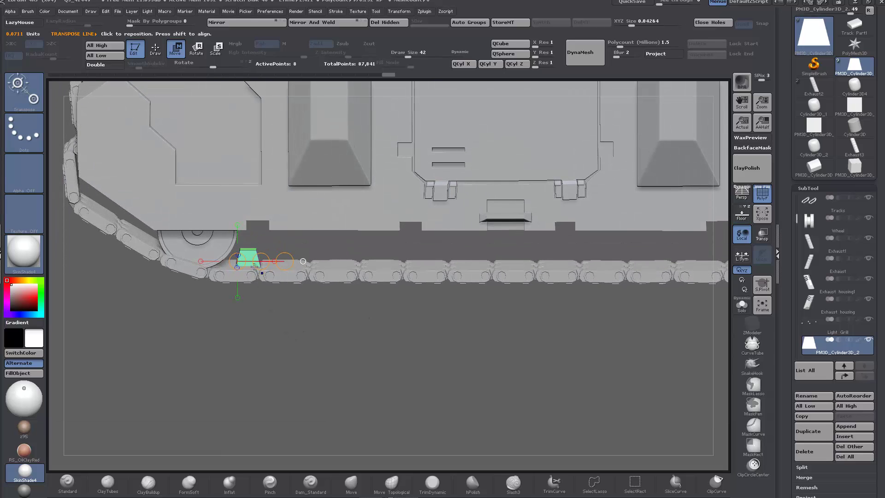
{"action": "left_click_drag", "start_coordinate": [261, 258], "coordinate": [248, 261]}
{"action": "left_click_drag", "start_coordinate": [262, 323], "coordinate": [208, 287]}
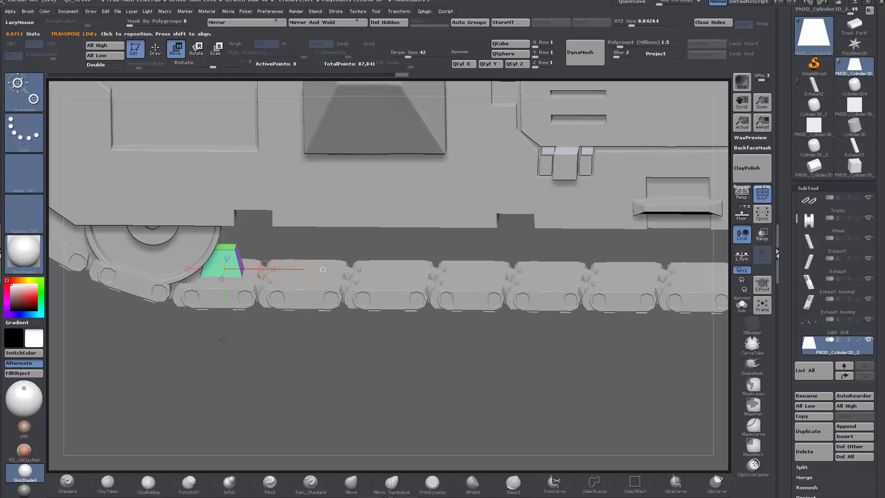
{"action": "left_click_drag", "start_coordinate": [221, 339], "coordinate": [261, 349]}
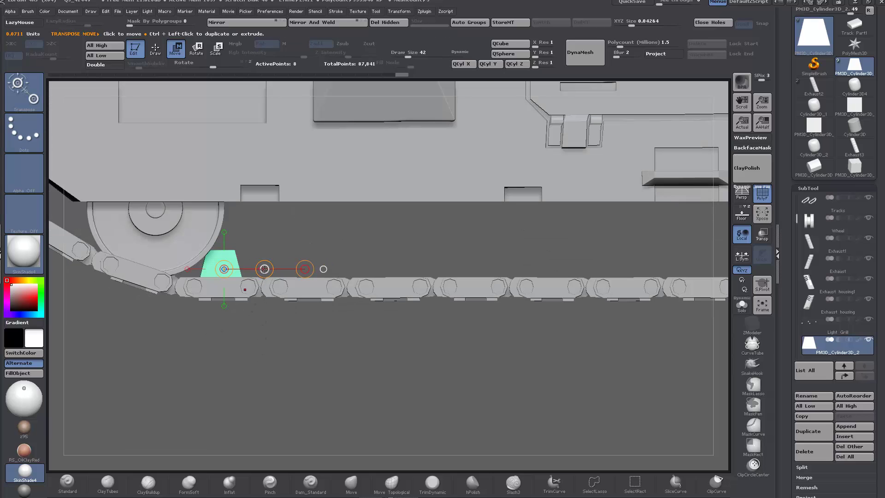
{"action": "mouse_move", "coordinate": [264, 269]}
{"action": "left_mouse_down"}
{"action": "mouse_move", "coordinate": [339, 269]}
{"action": "mouse_move", "coordinate": [266, 269]}
{"action": "left_mouse_up"}
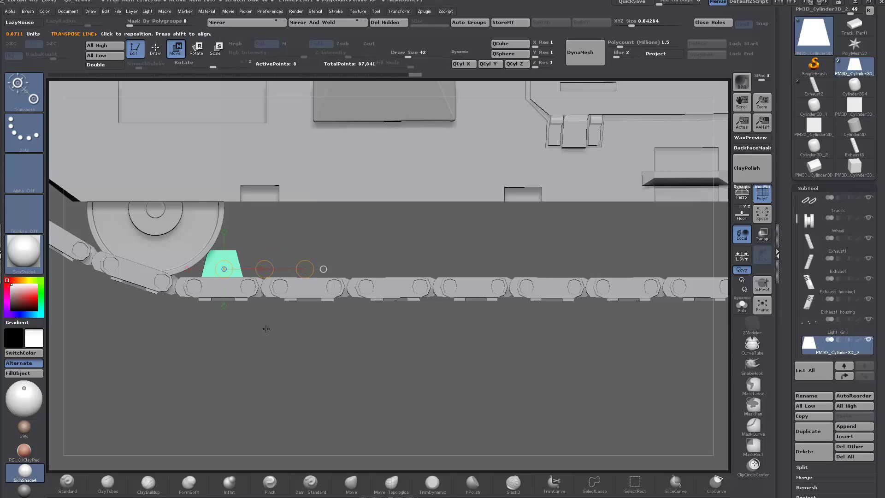
{"action": "key", "text": "ctrl+shift"}
{"action": "left_click_drag", "start_coordinate": [264, 269], "coordinate": [349, 267], "text": "ctrl"}
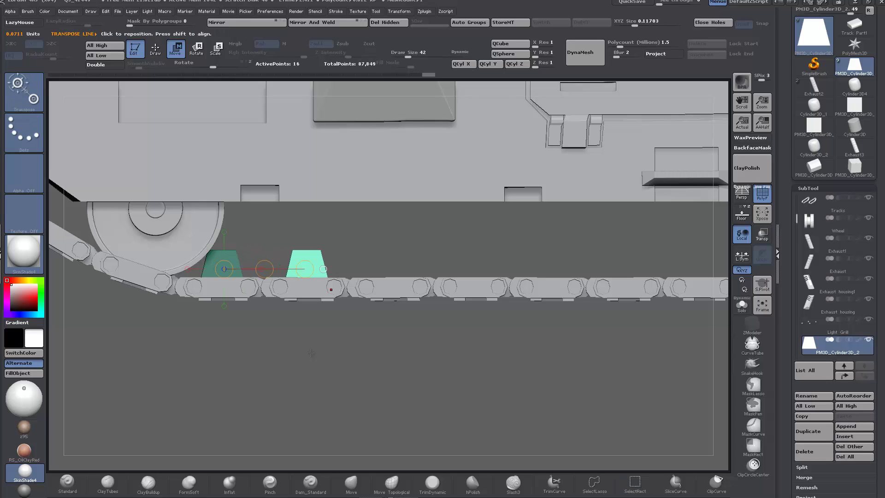
Repeat the duplication along the following lower track links, adjusting the copies to sit centred on their links
{"action": "key", "text": "1"}
{"action": "key", "text": "1"}
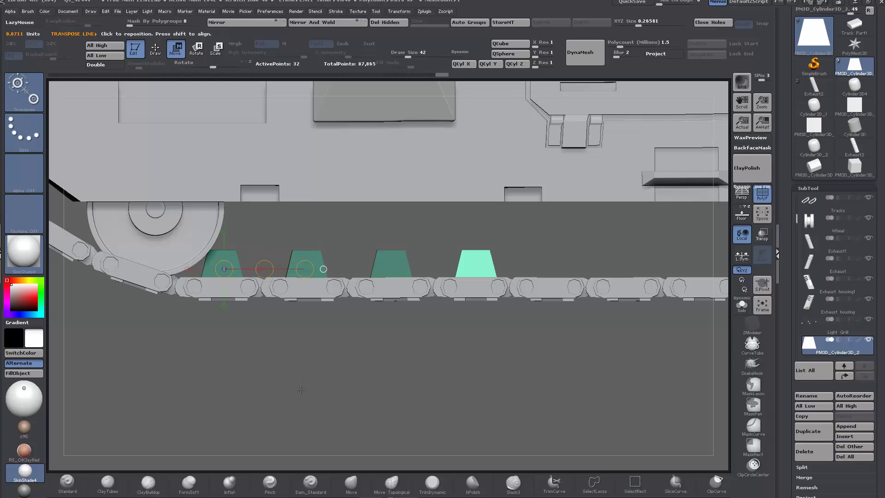
{"action": "key", "text": "1"}
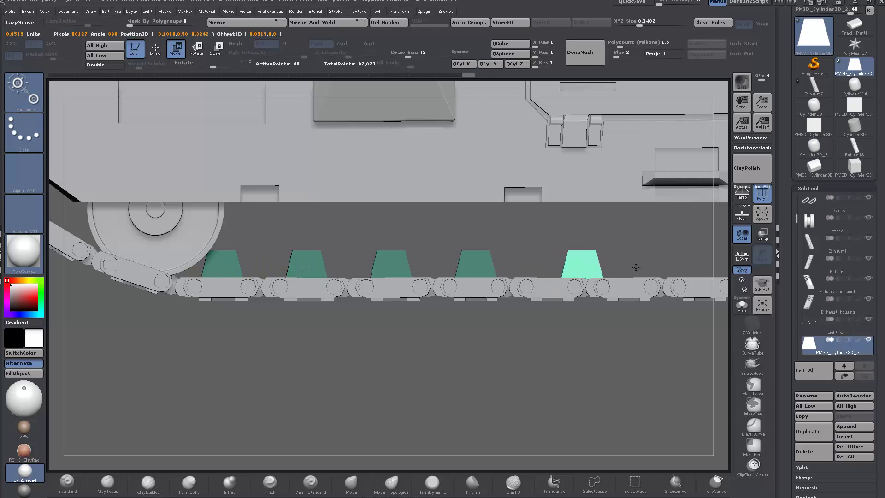
{"action": "left_click", "coordinate": [553, 270], "text": "ctrl+shift"}
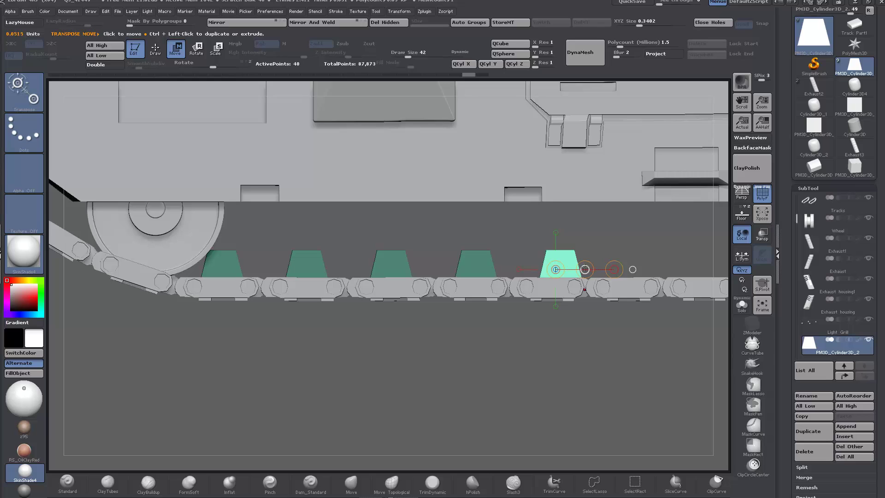
{"action": "left_click_drag", "start_coordinate": [585, 270], "coordinate": [219, 283]}
Display the side reference image again to compare the block spacing with its guide teeth
{"action": "left_click_drag", "start_coordinate": [240, 354], "coordinate": [289, 371]}
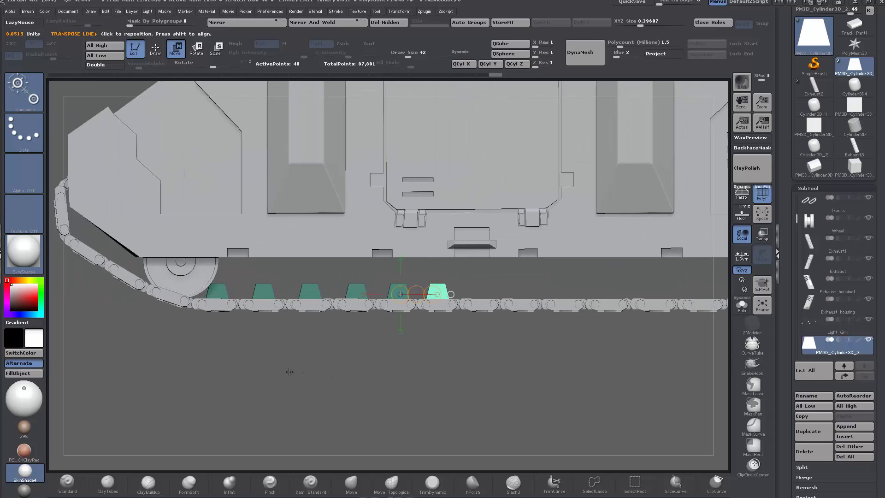
{"action": "left_click", "coordinate": [742, 213]}
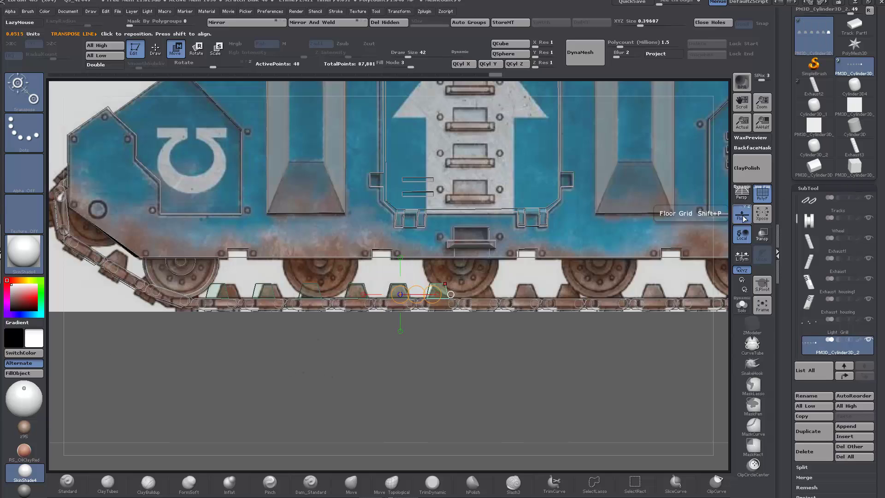
{"action": "right_click_drag", "start_coordinate": [271, 371], "coordinate": [322, 370], "text": "ctrl"}
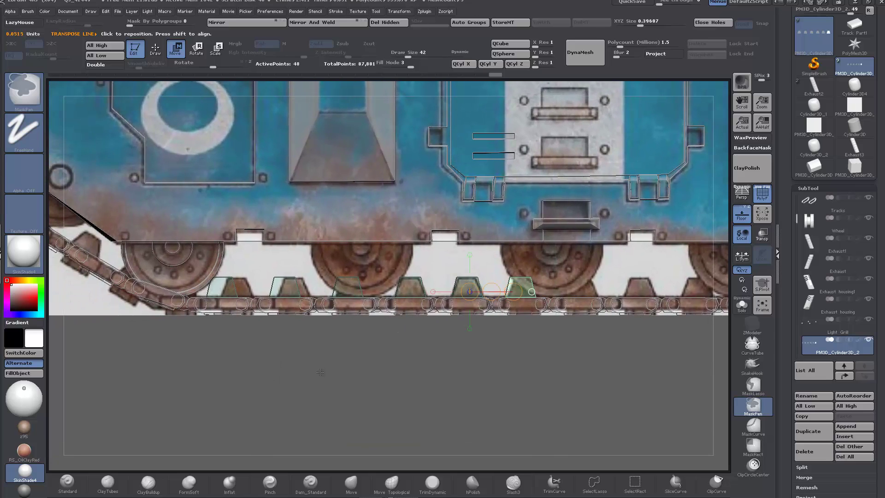
Undo the block copies back to the first two blocks
{"action": "key", "text": "ctrl+z"}
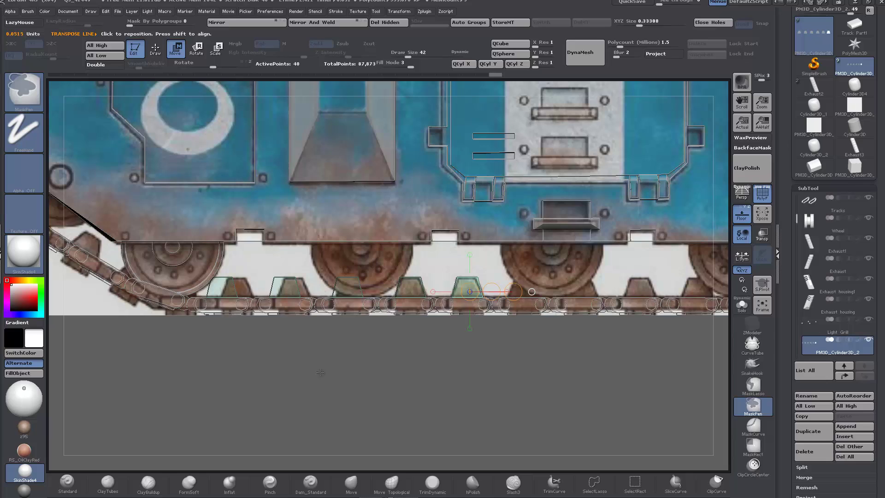
{"action": "key", "text": "ctrl+z"}
{"action": "key", "text": "ctrl+z"}
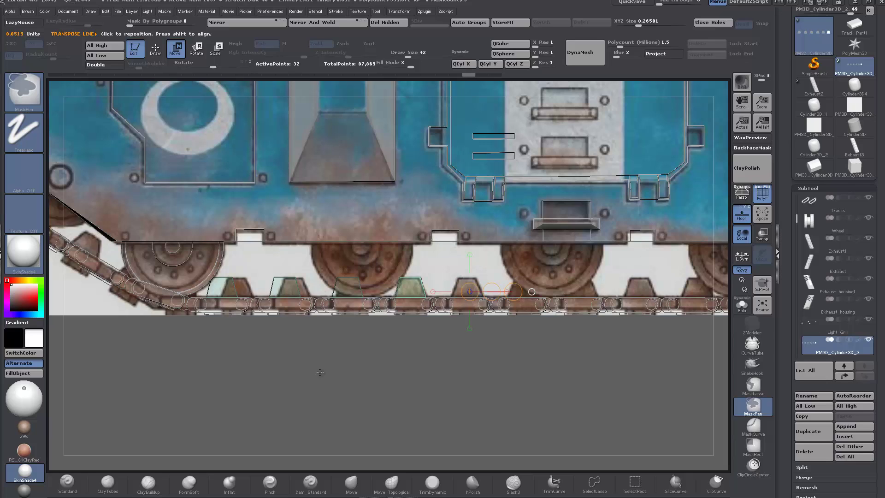
{"action": "key", "text": "ctrl+z"}
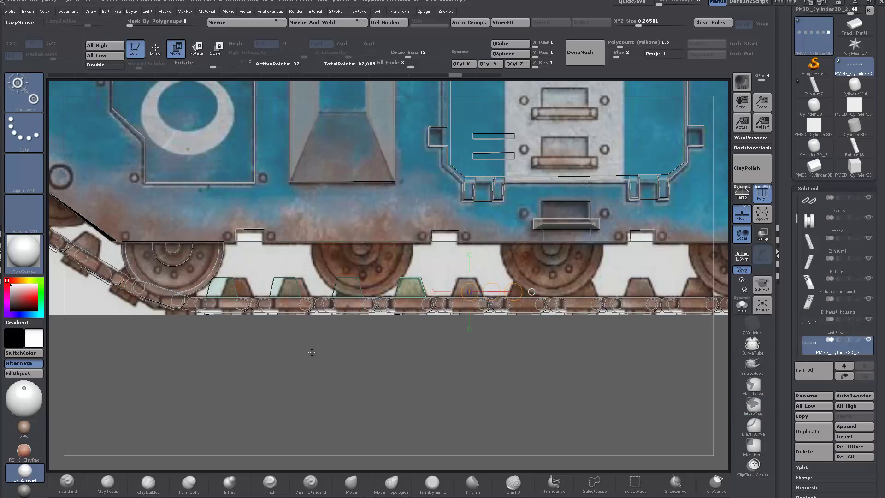
{"action": "key", "text": "ctrl+z"}
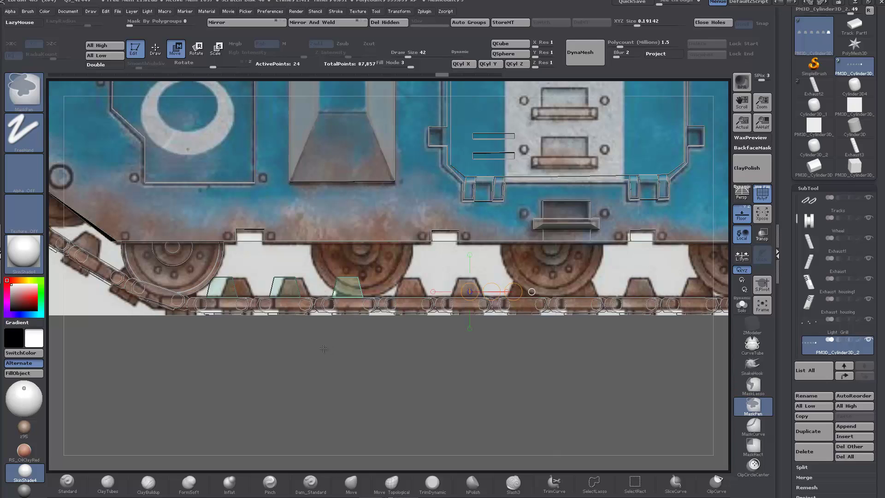
{"action": "key", "text": "ctrl+z"}
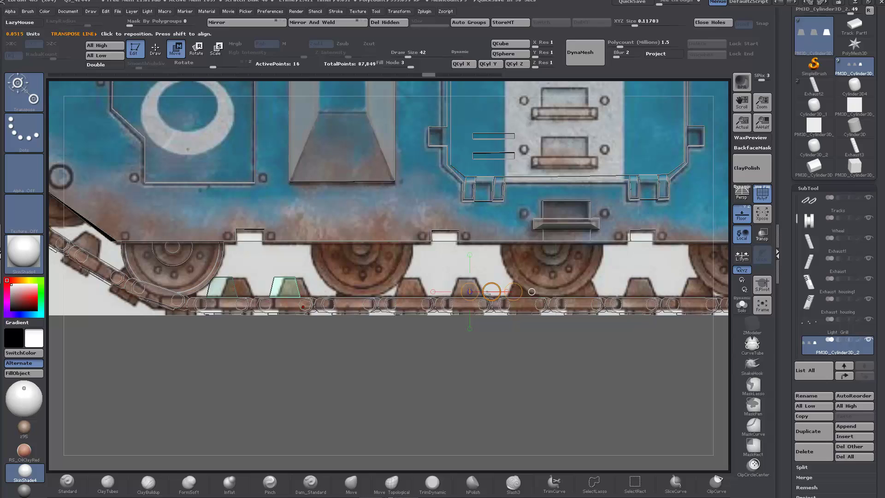
Duplicate the second block twice onto the guide teeth just past the second wheel in the reference image
{"action": "left_click_drag", "start_coordinate": [287, 292], "coordinate": [454, 292], "text": "shift"}
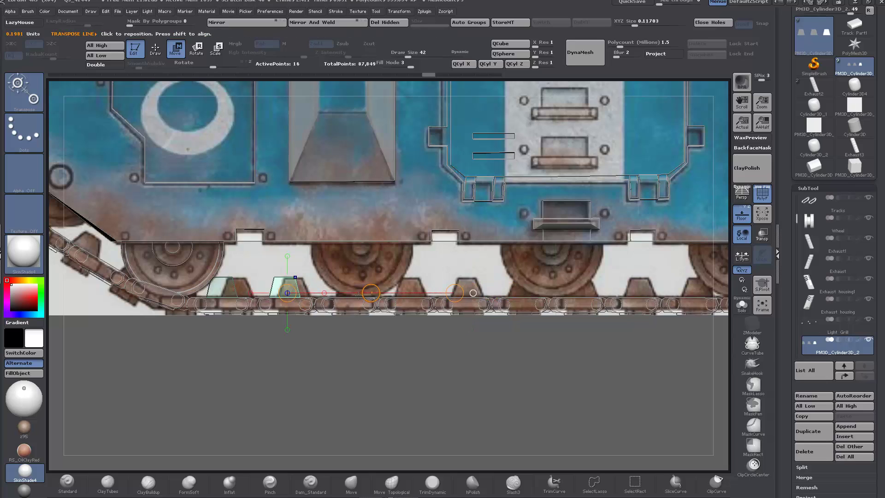
{"action": "left_click_drag", "start_coordinate": [370, 292], "coordinate": [428, 291], "text": "ctrl"}
{"action": "key", "text": "ctrl+shift"}
{"action": "right_click_drag", "start_coordinate": [428, 292], "coordinate": [317, 296], "text": "alt"}
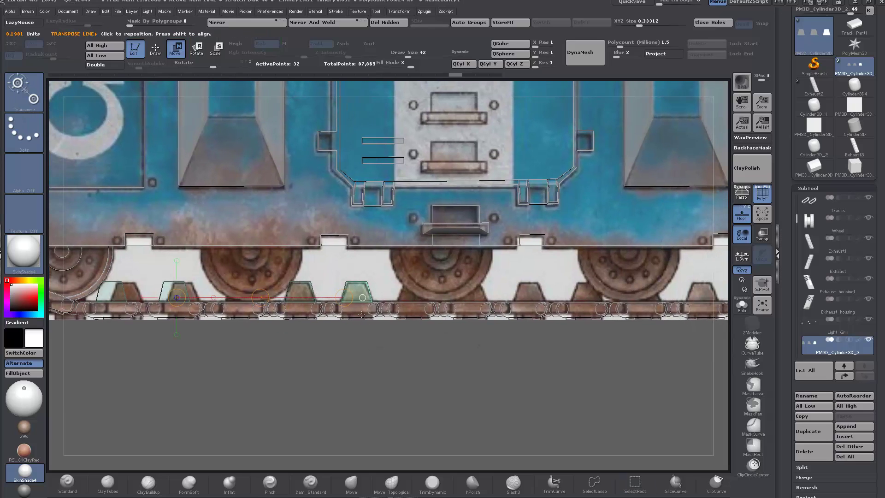
Duplicate the guide block four times along the lower track, from beneath the third wheel to just before the fourth wheel
{"action": "left_click_drag", "start_coordinate": [260, 298], "coordinate": [316, 290], "text": "ctrl"}
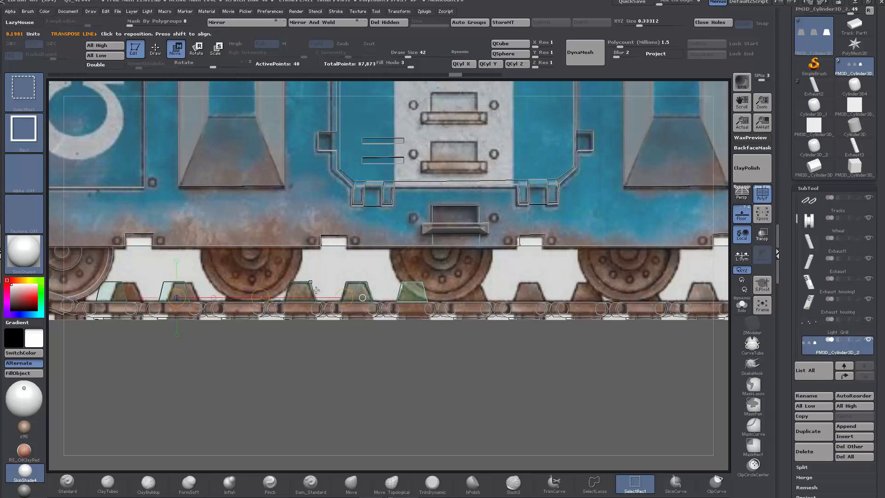
{"action": "left_click_drag", "start_coordinate": [261, 297], "coordinate": [318, 294], "text": "ctrl"}
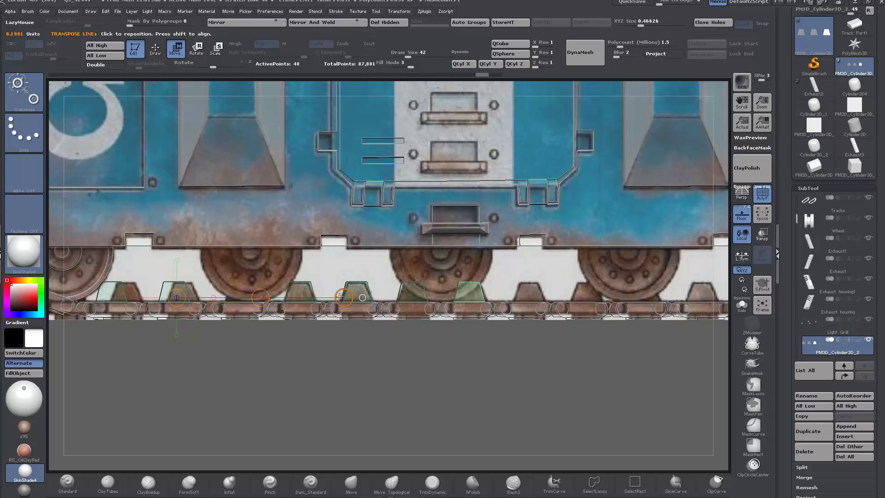
{"action": "left_click_drag", "start_coordinate": [260, 298], "coordinate": [317, 294], "text": "ctrl"}
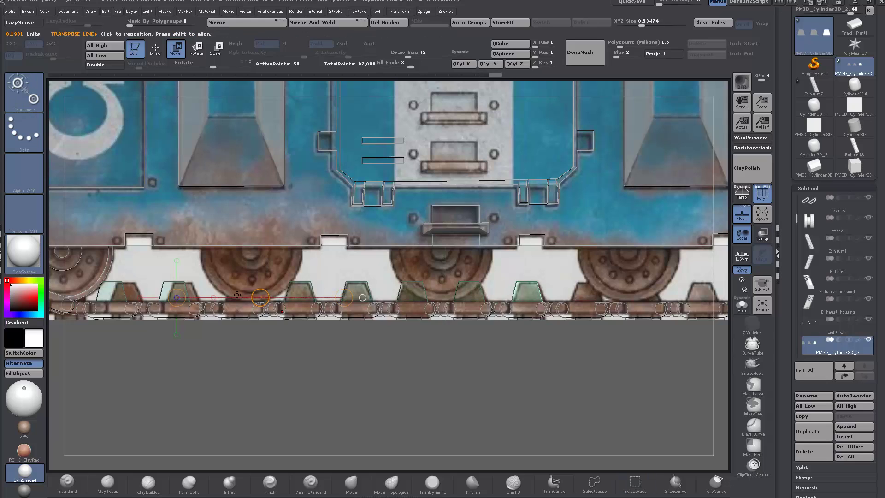
{"action": "left_click_drag", "start_coordinate": [261, 296], "coordinate": [317, 294], "text": "ctrl"}
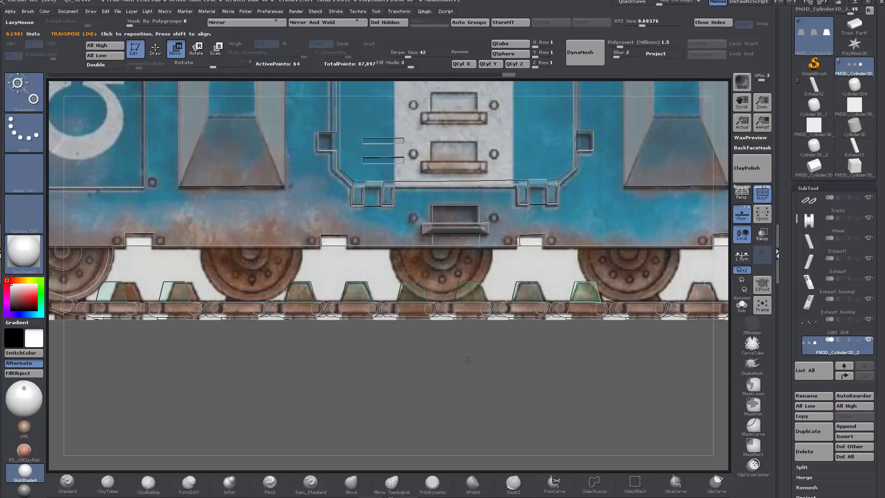
Duplicate the guide block three more times, covering the fourth wheel and the two guide teeth before the last road wheel
{"action": "left_click_drag", "start_coordinate": [469, 359], "coordinate": [277, 361], "text": "alt"}
{"action": "left_click_drag", "start_coordinate": [393, 300], "coordinate": [494, 297], "text": "ctrl"}
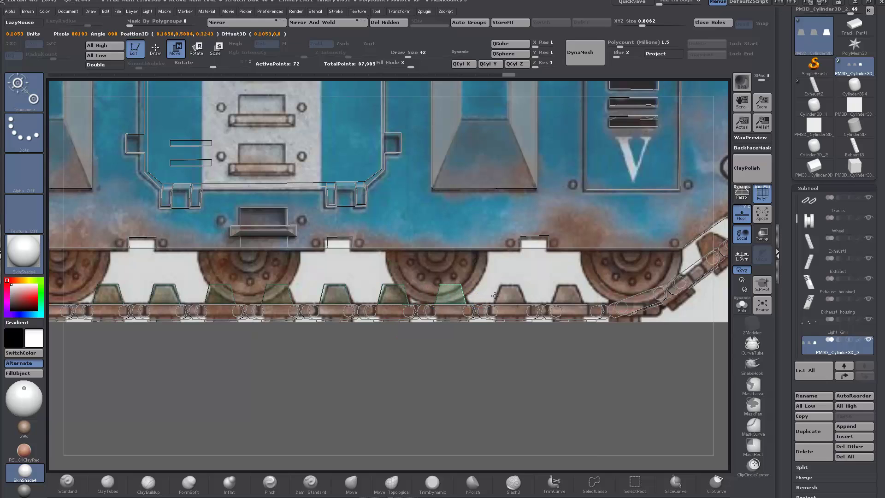
{"action": "key", "text": "ctrl+shift"}
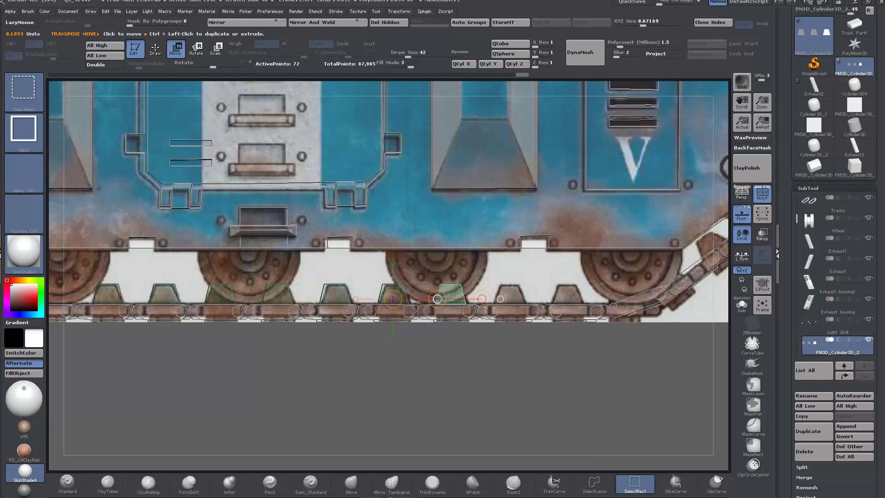
{"action": "left_click_drag", "start_coordinate": [439, 299], "coordinate": [498, 298], "text": "ctrl+shift"}
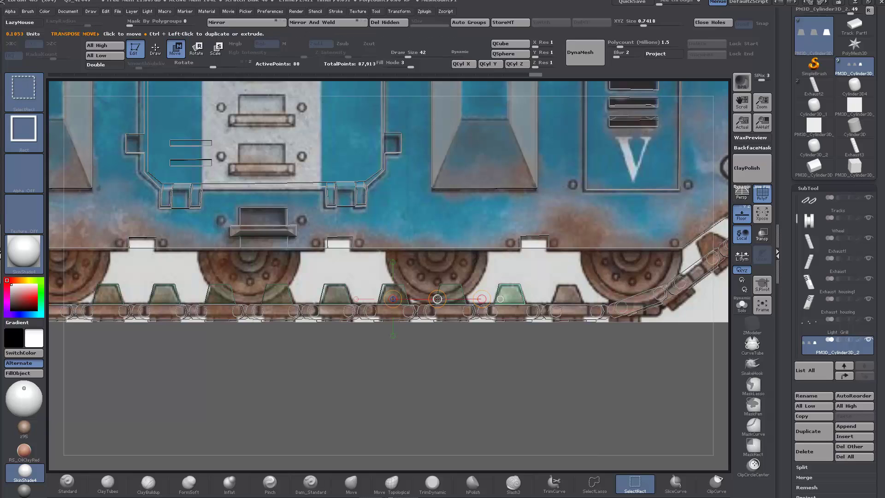
{"action": "left_click_drag", "start_coordinate": [437, 299], "coordinate": [495, 298], "text": "ctrl+shift"}
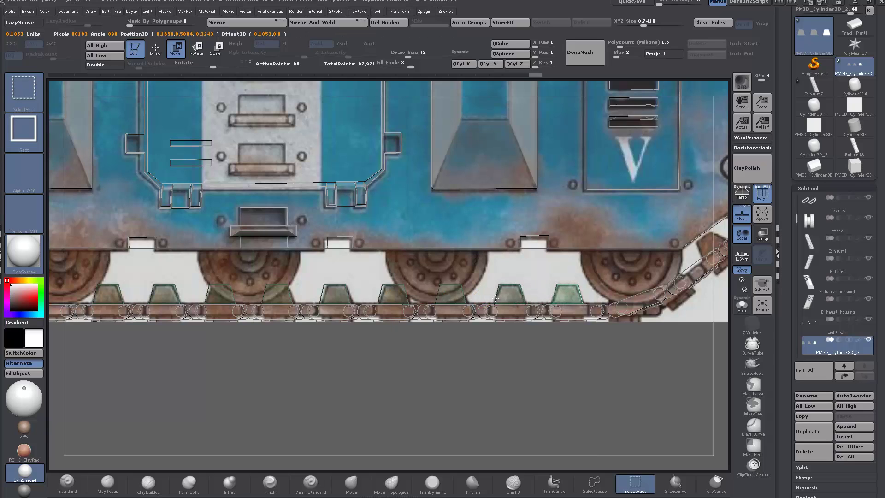
Copy the guide block to the rising track beyond the last road wheel, rotate it to the slope, and duplicate it further up
{"action": "left_click_drag", "start_coordinate": [473, 350], "coordinate": [298, 374], "text": "alt"}
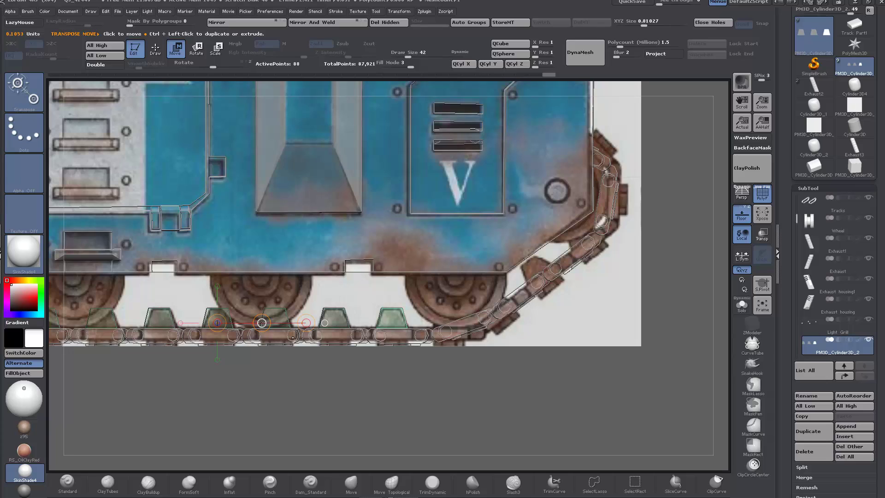
{"action": "left_click_drag", "start_coordinate": [261, 323], "coordinate": [360, 287], "text": "ctrl+shift"}
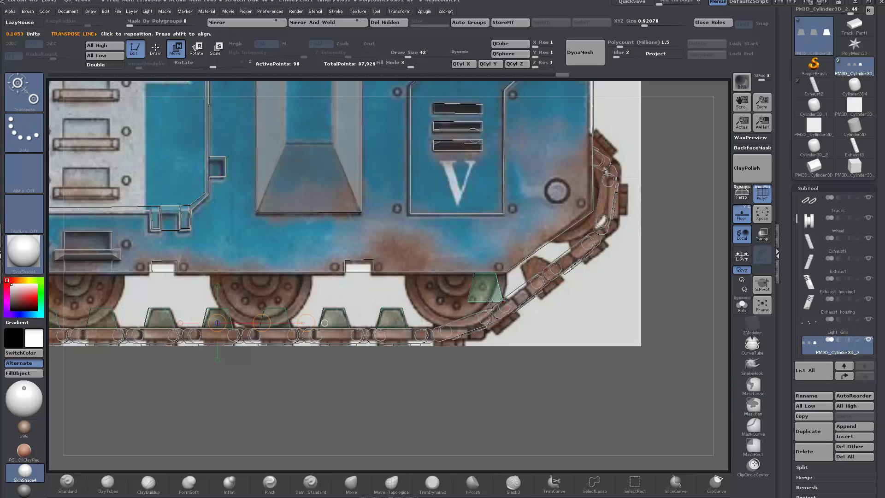
{"action": "left_click_drag", "start_coordinate": [490, 305], "coordinate": [496, 267]}
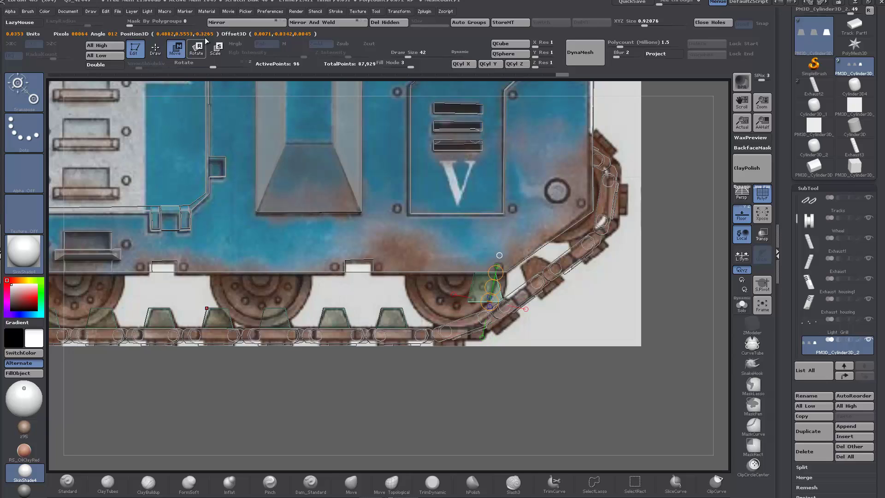
{"action": "left_click", "coordinate": [197, 49]}
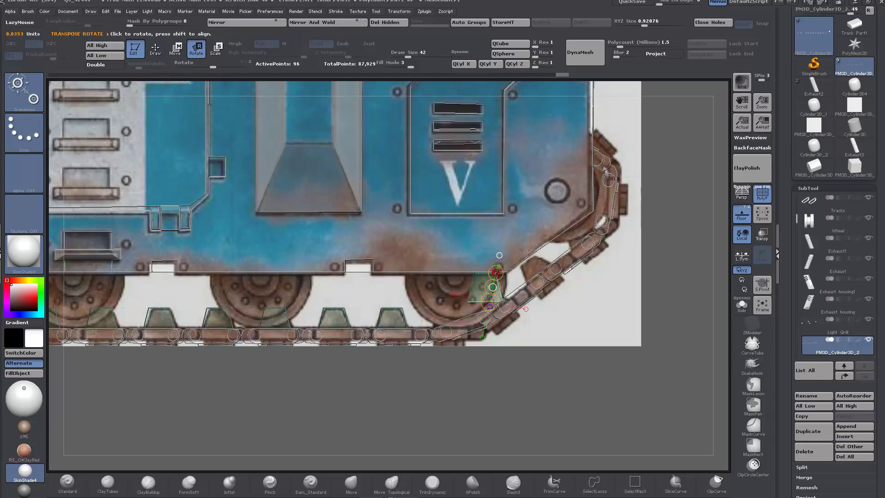
{"action": "left_click_drag", "start_coordinate": [496, 272], "coordinate": [542, 250]}
{"action": "left_click", "coordinate": [176, 55]}
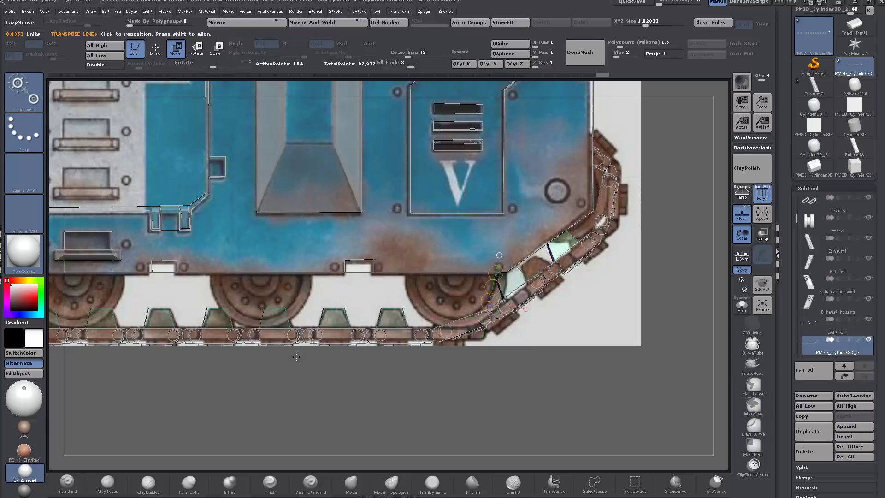
Duplicate the Wheel subtool four times along the lower track, matching each copy to the next road wheel in the reference image
{"action": "left_click_drag", "start_coordinate": [226, 399], "coordinate": [485, 373], "text": "alt"}
{"action": "left_click", "coordinate": [815, 225]}
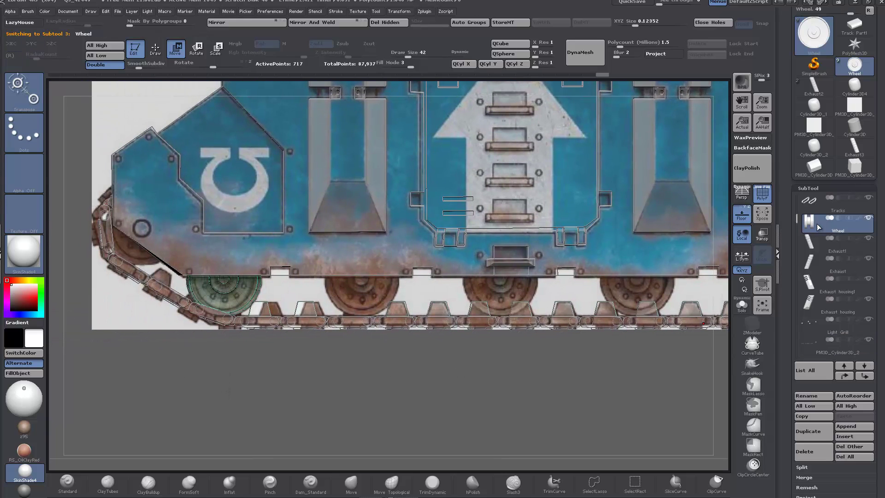
{"action": "left_click_drag", "start_coordinate": [232, 292], "coordinate": [521, 292], "text": "shift"}
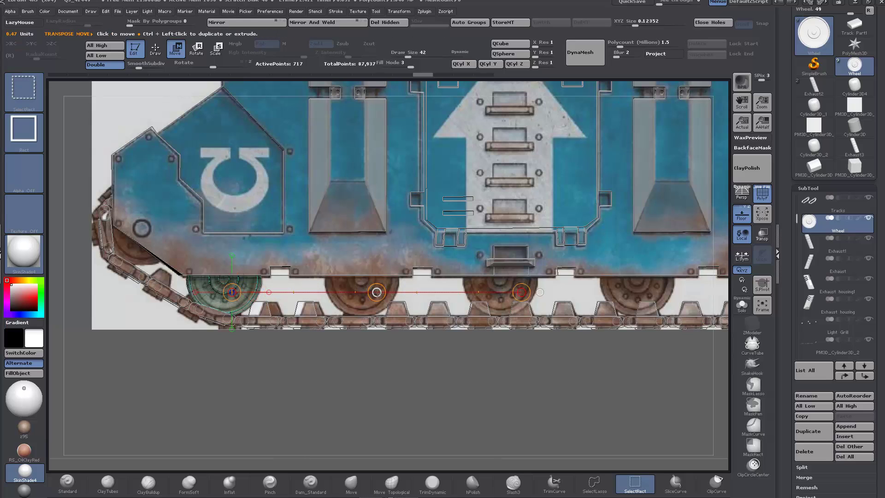
{"action": "left_click_drag", "start_coordinate": [376, 291], "coordinate": [512, 284], "text": "ctrl+shift"}
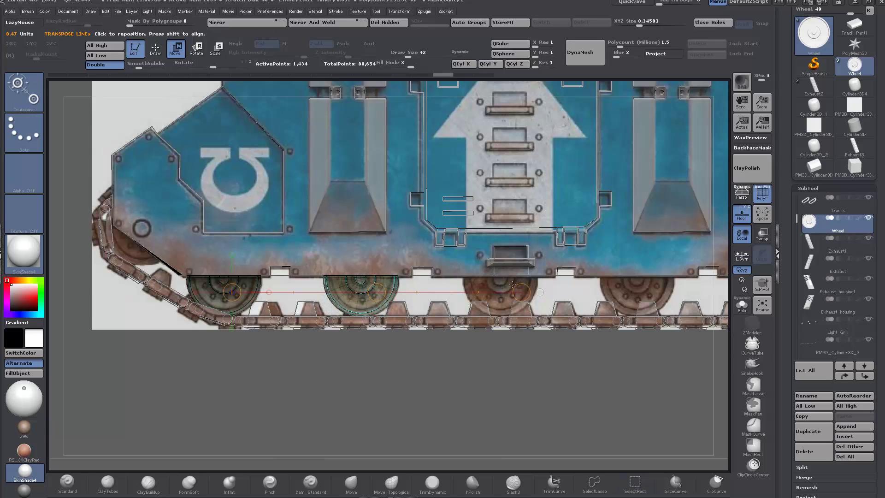
{"action": "left_click_drag", "start_coordinate": [484, 361], "coordinate": [377, 361], "text": "alt"}
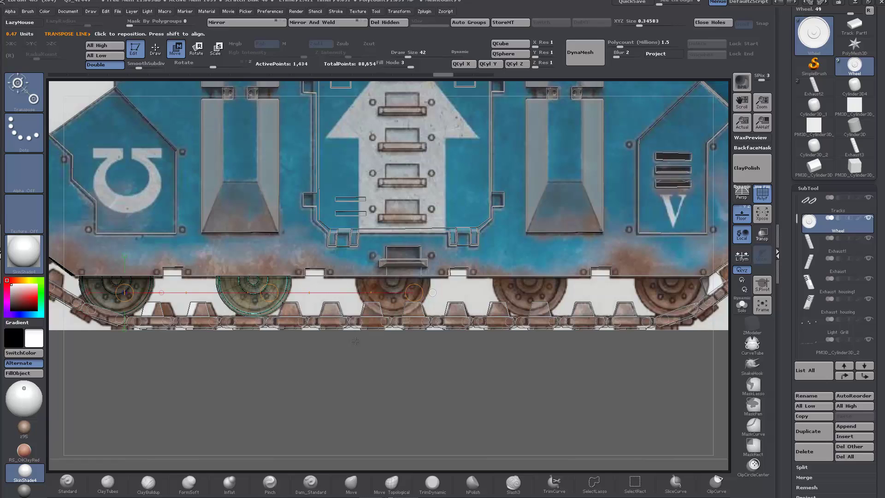
{"action": "left_click_drag", "start_coordinate": [271, 292], "coordinate": [409, 295], "text": "ctrl+shift"}
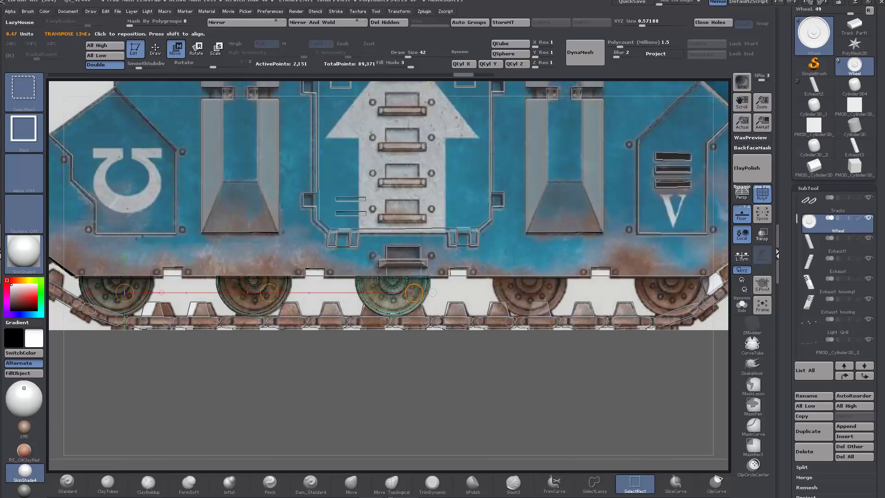
{"action": "left_click_drag", "start_coordinate": [277, 293], "coordinate": [418, 290], "text": "ctrl"}
{"action": "left_click_drag", "start_coordinate": [488, 383], "coordinate": [351, 383], "text": "alt"}
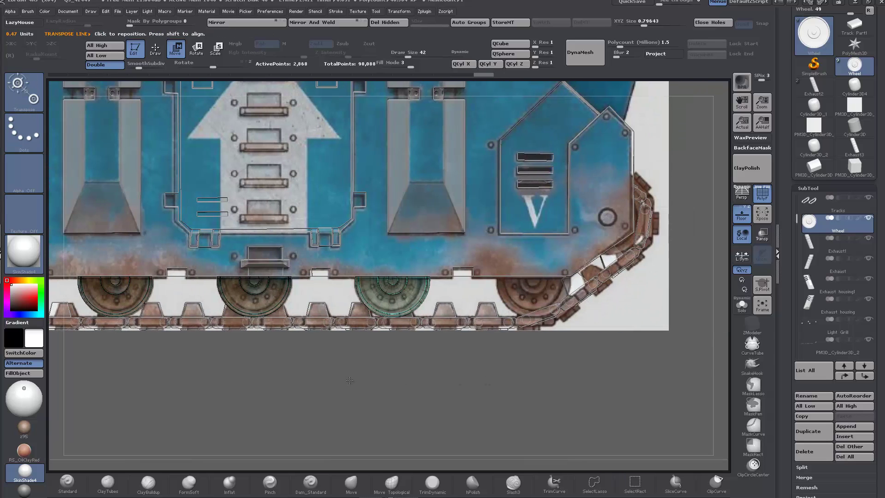
{"action": "left_click_drag", "start_coordinate": [131, 293], "coordinate": [271, 293], "text": "ctrl"}
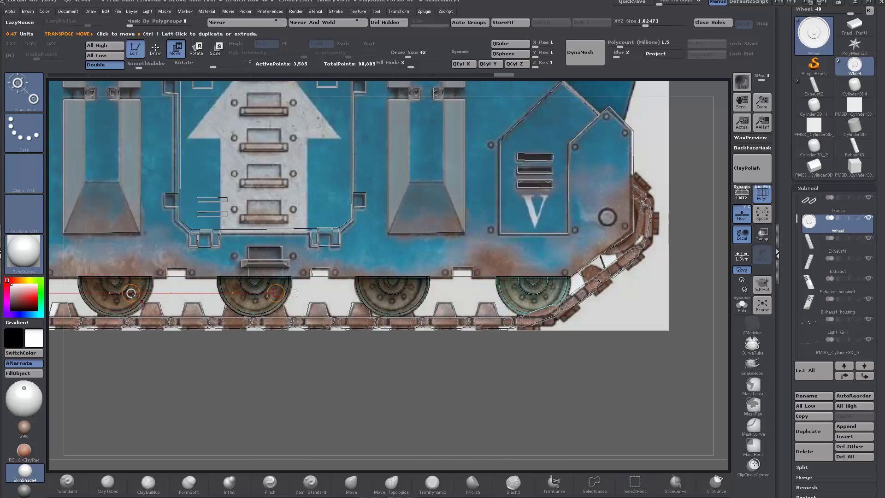
Duplicate the last road wheel into the raised end-wheel position inside the track curve at the V-marked end of the hull
{"action": "left_click_drag", "start_coordinate": [131, 292], "coordinate": [326, 349]}
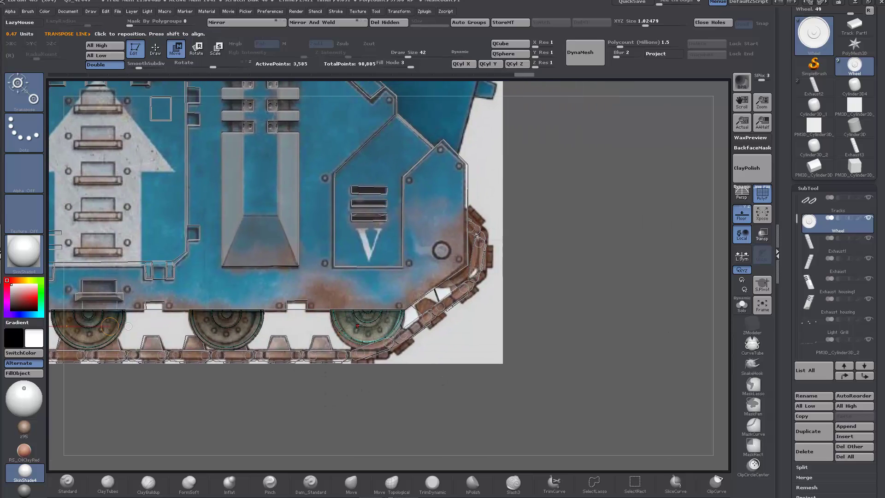
{"action": "left_click_drag", "start_coordinate": [370, 323], "coordinate": [514, 323]}
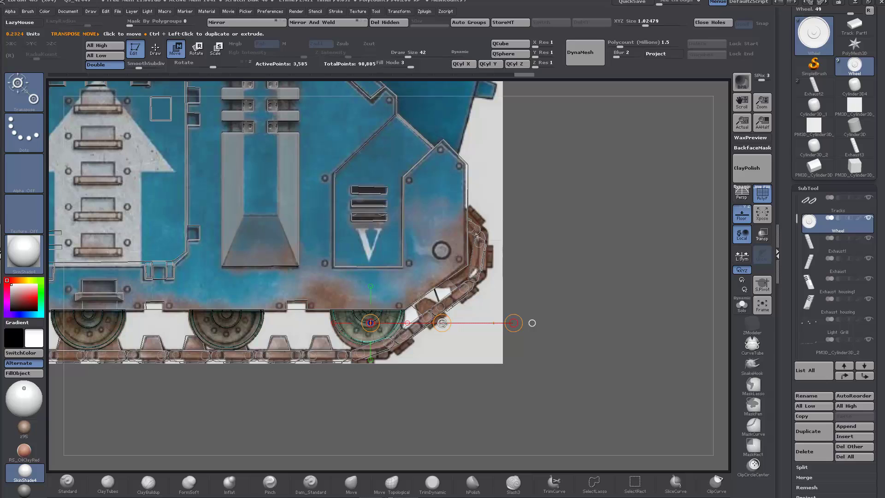
{"action": "left_click", "coordinate": [441, 322], "text": "ctrl"}
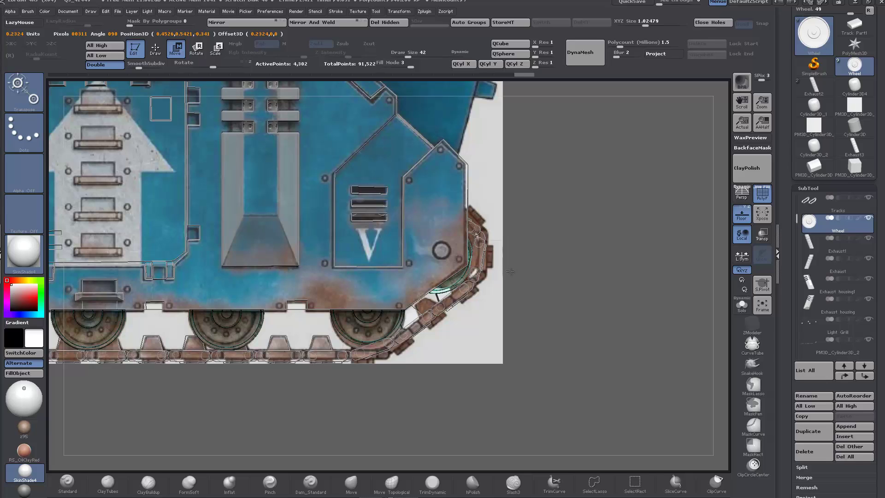
{"action": "left_click", "coordinate": [286, 417]}
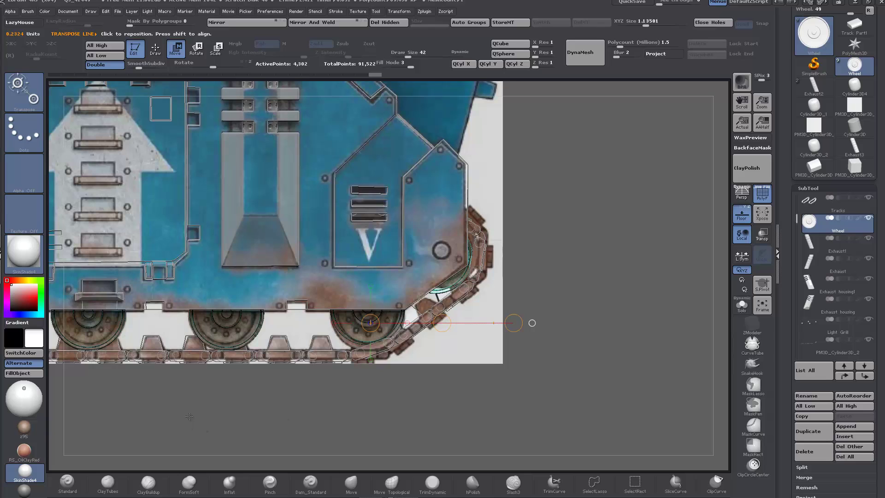
Duplicate the raised end wheel, move the copy into the track curve at the omega-marked end of the hull, and clear the mask
{"action": "left_click_drag", "start_coordinate": [189, 416], "coordinate": [363, 410], "text": "alt"}
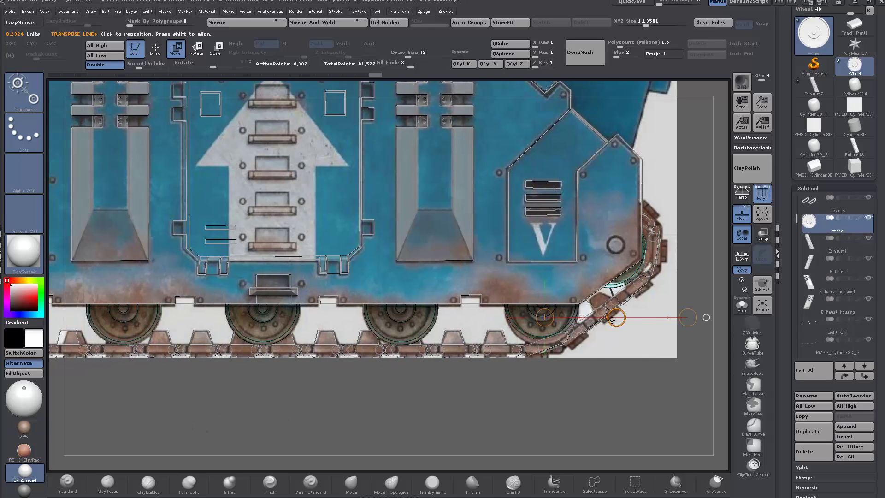
{"action": "left_click_drag", "start_coordinate": [616, 317], "coordinate": [148, 367], "text": "ctrl"}
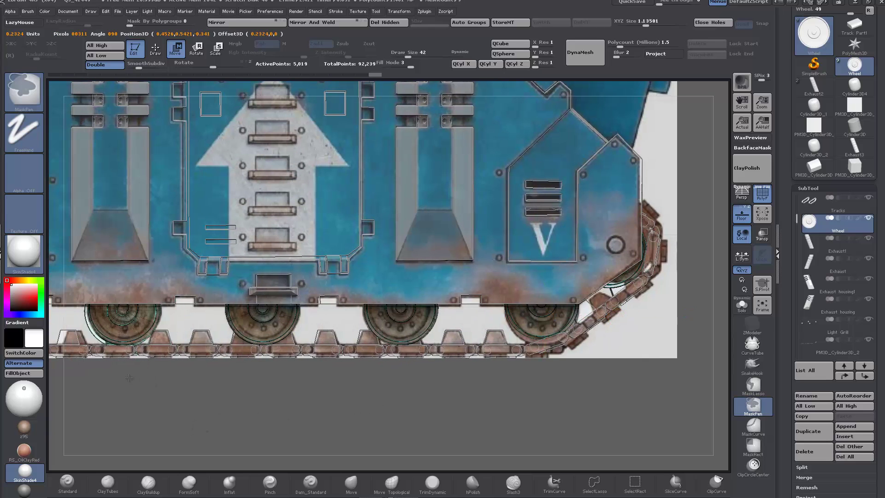
{"action": "mouse_move", "coordinate": [243, 381]}
{"action": "left_mouse_down", "text": "alt"}
{"action": "mouse_move", "coordinate": [392, 366]}
{"action": "mouse_move", "coordinate": [590, 366]}
{"action": "left_mouse_up", "text": "alt"}
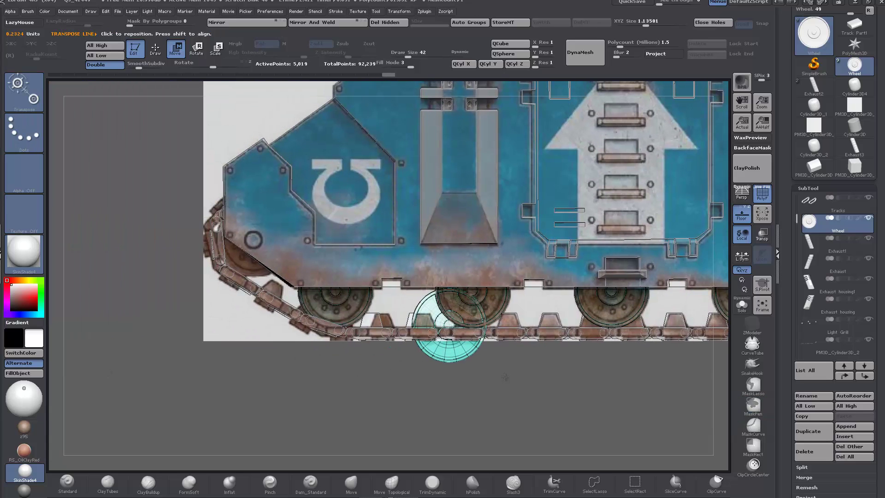
{"action": "left_click_drag", "start_coordinate": [446, 345], "coordinate": [245, 345]}
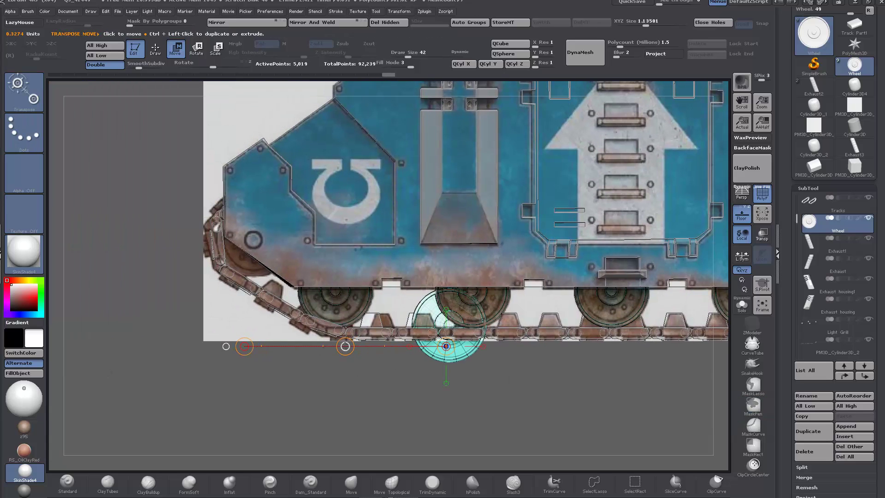
{"action": "left_click_drag", "start_coordinate": [346, 345], "coordinate": [157, 262]}
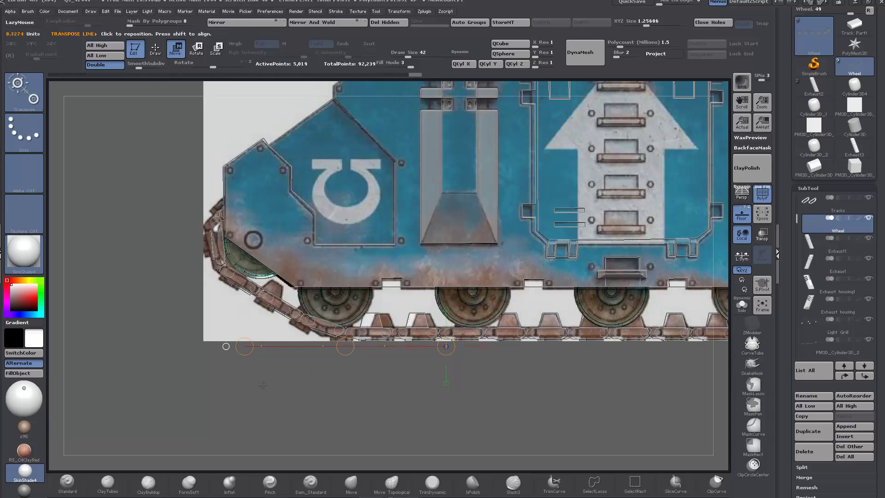
{"action": "left_click", "coordinate": [373, 318], "text": "ctrl"}
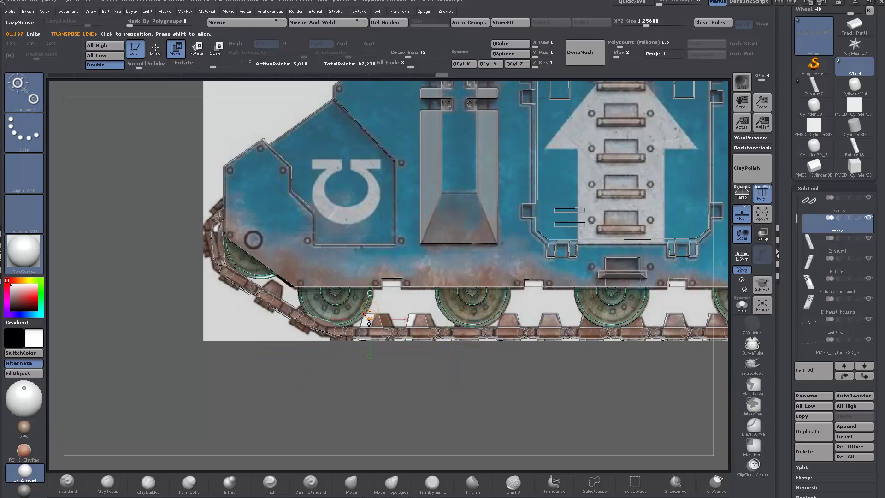
Hide the side reference image and assign separate polygroups to the wheels with Auto Groups
{"action": "left_click_drag", "start_coordinate": [372, 318], "coordinate": [370, 292]}
{"action": "left_click", "coordinate": [742, 217]}
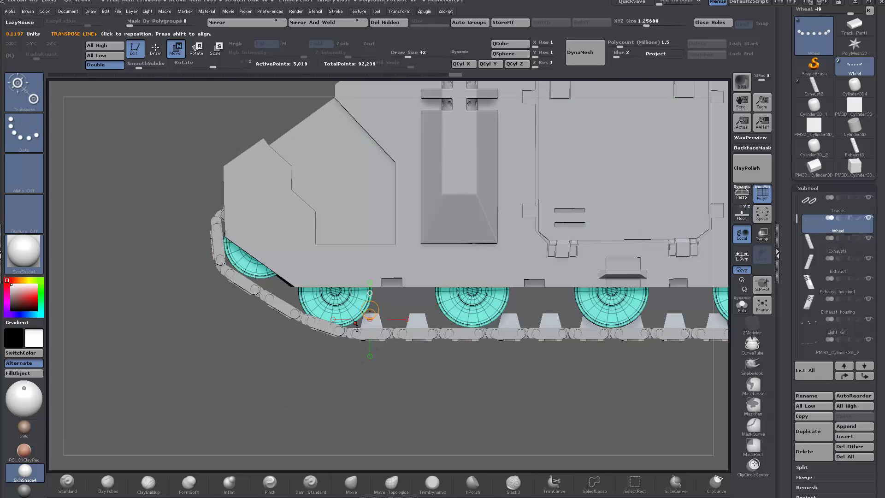
{"action": "left_click", "coordinate": [474, 24]}
{"action": "key", "text": "ctrl+shift"}
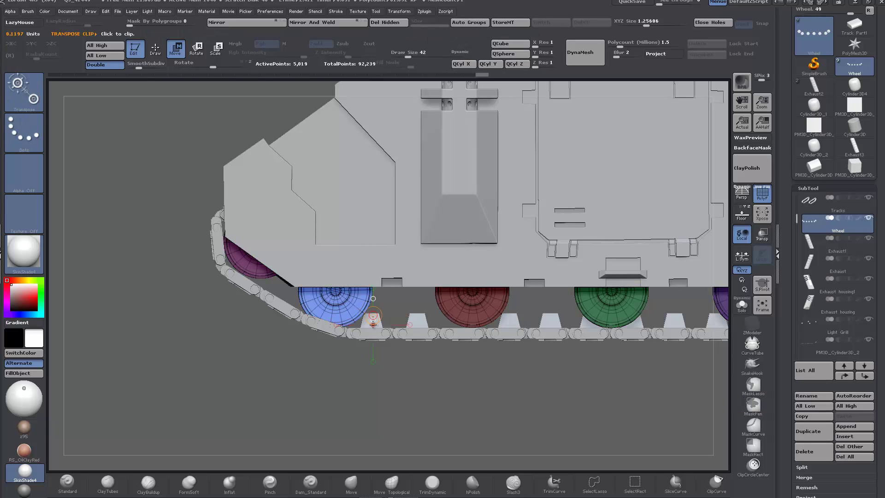
{"action": "left_click_drag", "start_coordinate": [380, 325], "coordinate": [259, 326]}
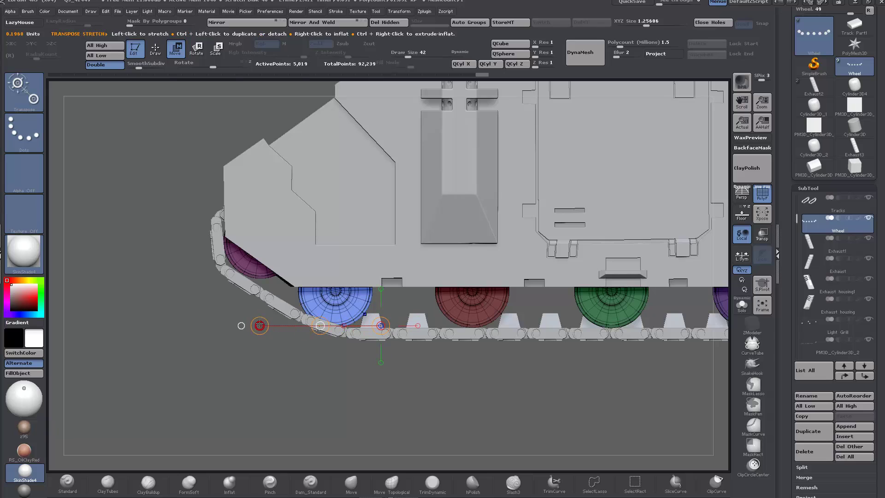
{"action": "left_click_drag", "start_coordinate": [320, 326], "coordinate": [272, 321]}
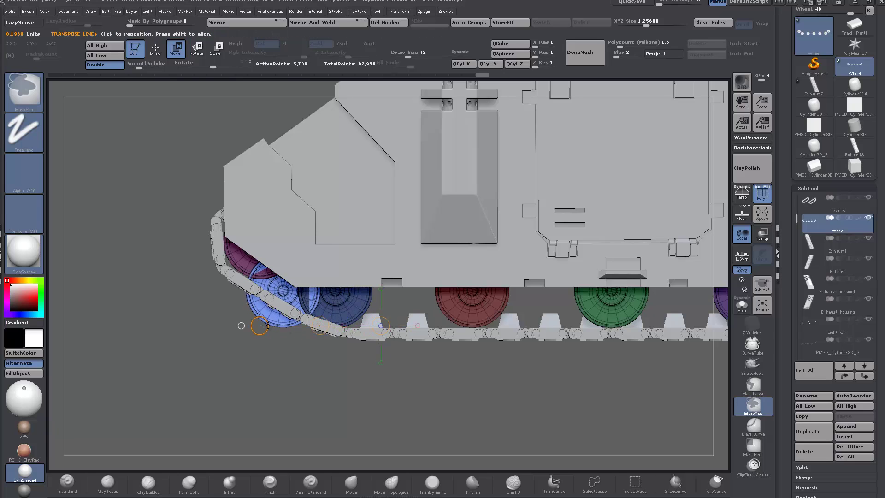
{"action": "key", "text": "ctrl+z"}
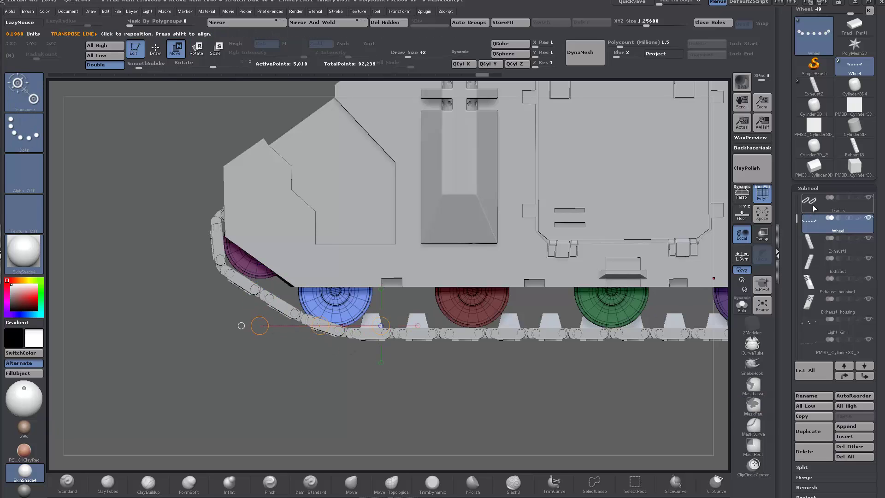
Select the guide block subtool PM3D_Cylinder3D_2 and assign separate polygroups to its blocks with Auto Groups
{"action": "mouse_move", "coordinate": [814, 208]}
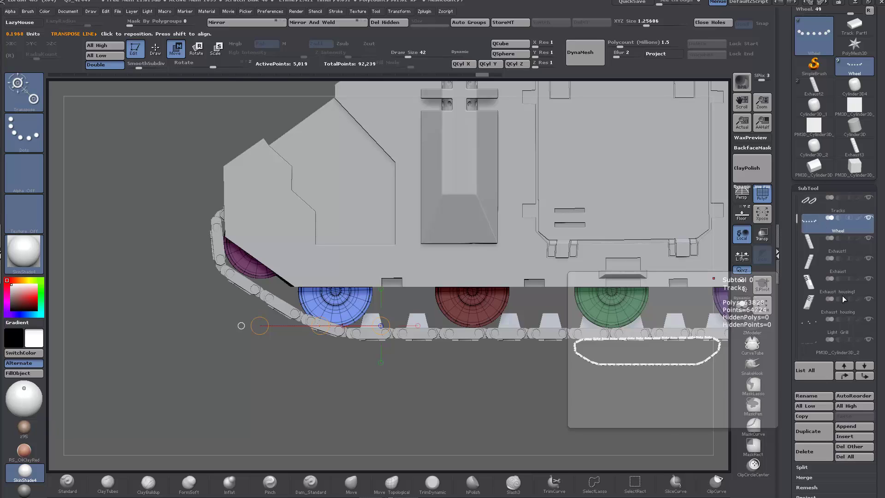
{"action": "left_click_drag", "start_coordinate": [796, 220], "coordinate": [797, 244]}
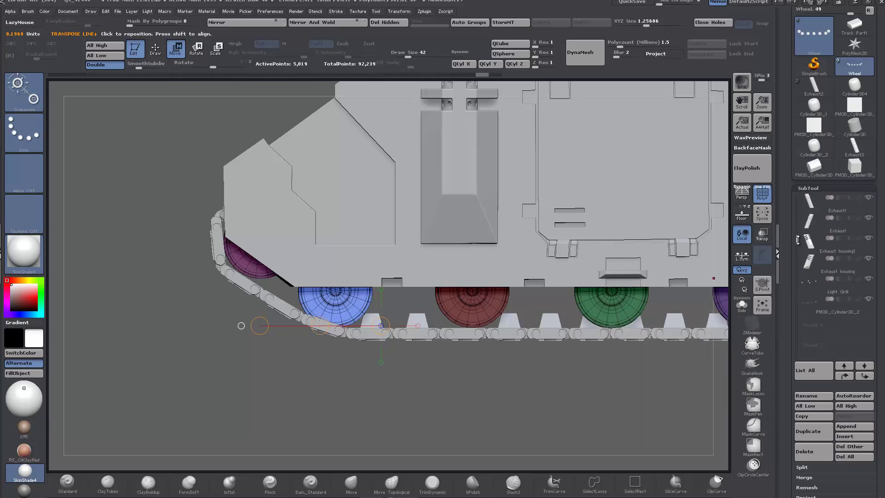
{"action": "left_click", "coordinate": [811, 308]}
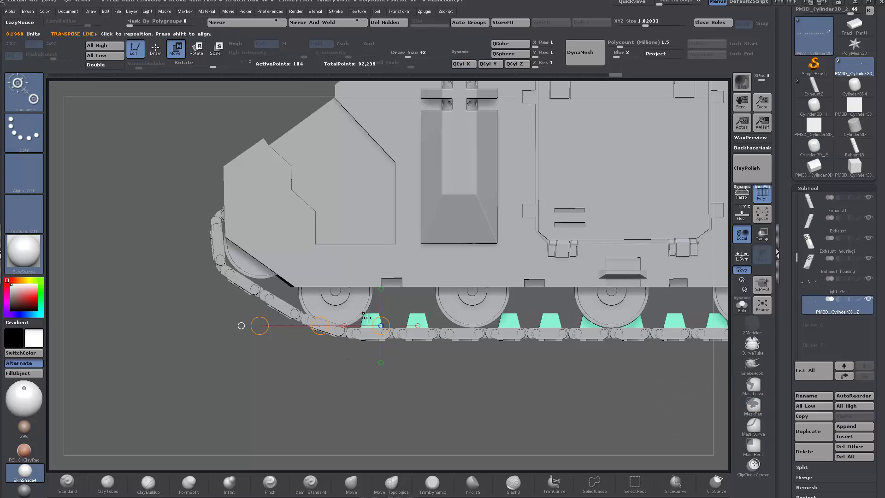
{"action": "left_click", "coordinate": [468, 23]}
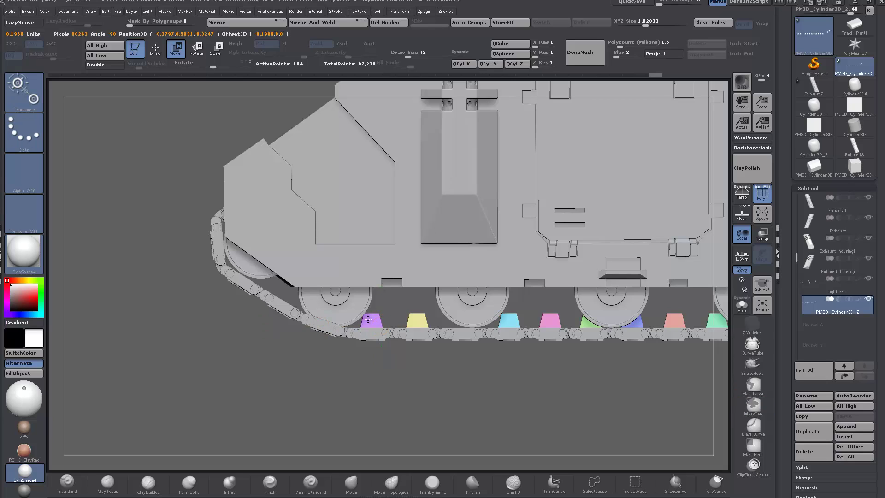
Isolate the purple end guide block with a mask and duplicate it into the empty space outside the track's sloped section
{"action": "left_click_drag", "start_coordinate": [375, 321], "coordinate": [236, 313], "text": "ctrl"}
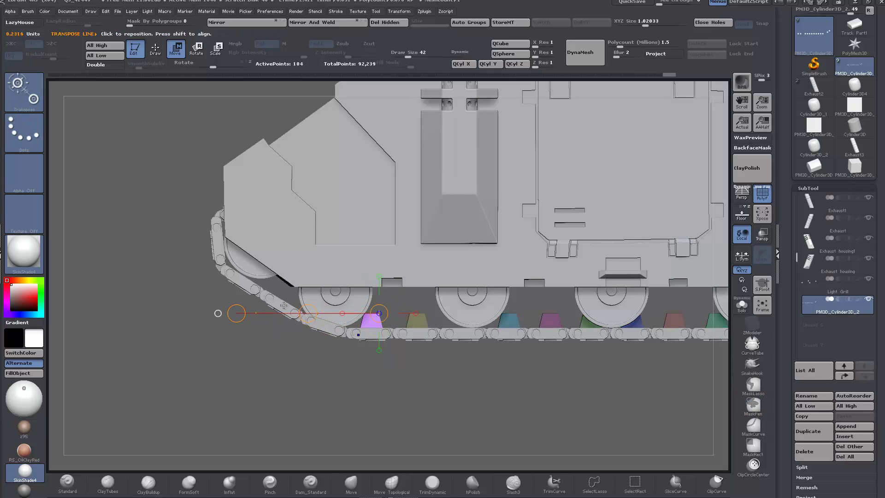
{"action": "left_click_drag", "start_coordinate": [308, 313], "coordinate": [181, 315], "text": "ctrl"}
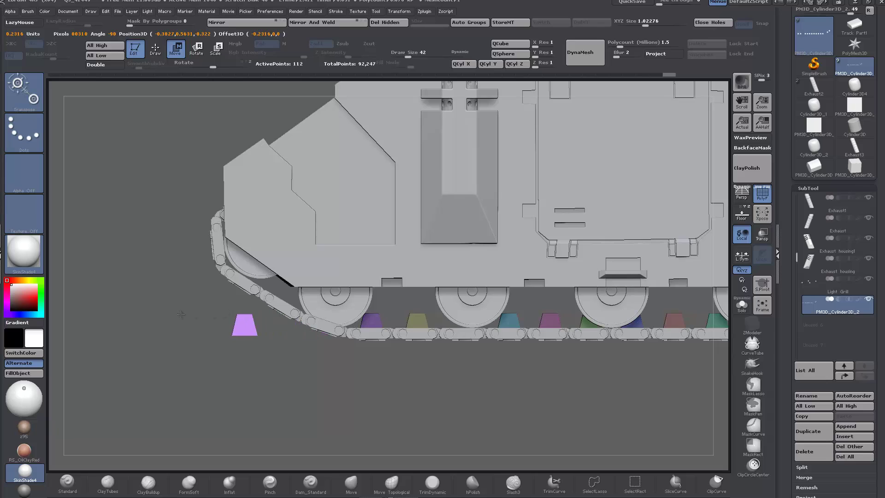
{"action": "left_click", "coordinate": [197, 50]}
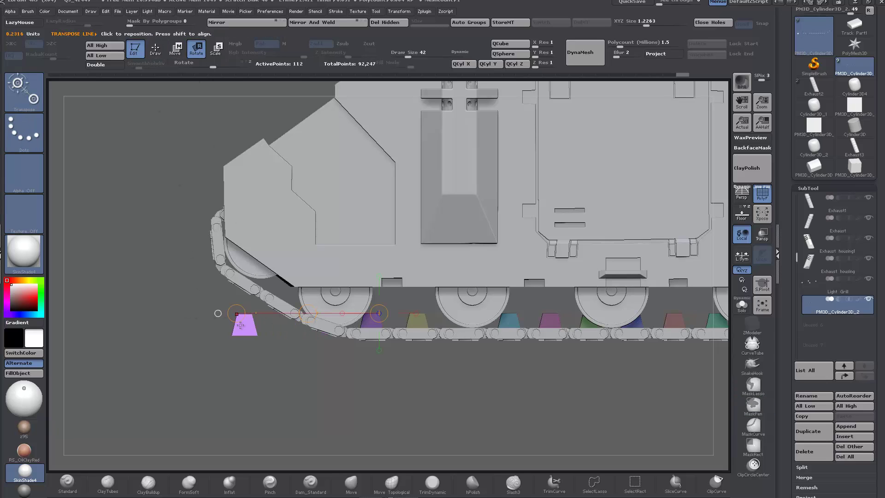
{"action": "left_click_drag", "start_coordinate": [257, 297], "coordinate": [253, 315]}
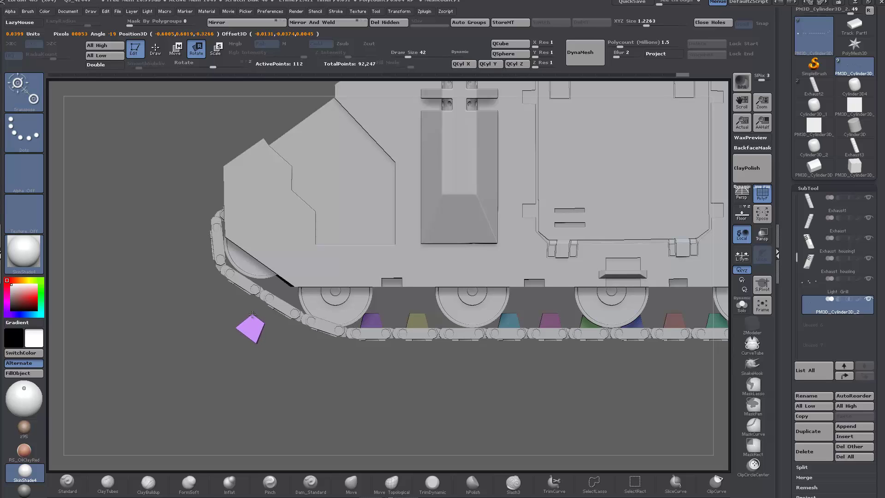
{"action": "key", "text": "ctrl+z"}
Rotate the purple block copy to match the track's incline and seat it on the sloped link beside the end road wheel
{"action": "left_click_drag", "start_coordinate": [276, 364], "coordinate": [335, 419]}
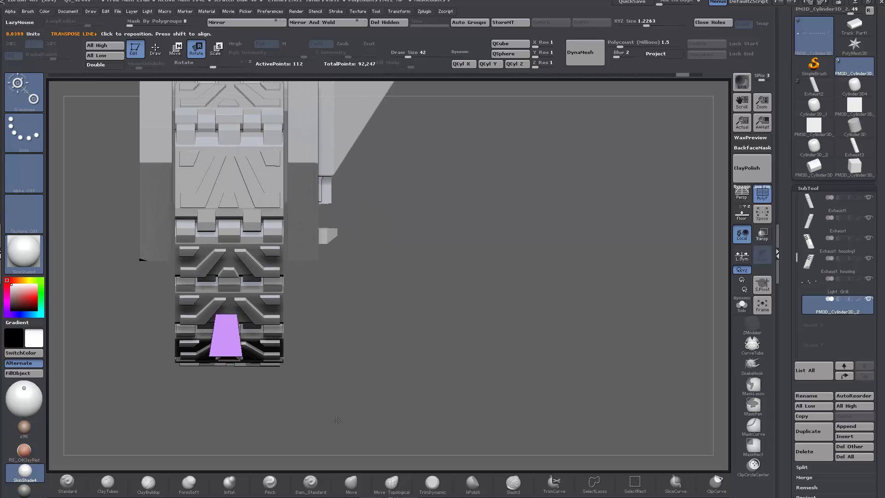
{"action": "left_click_drag", "start_coordinate": [224, 354], "coordinate": [224, 314], "text": "shift"}
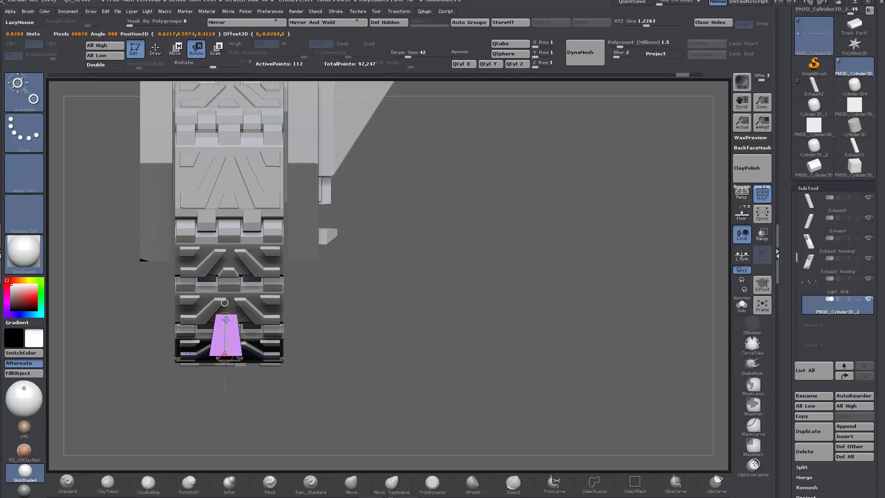
{"action": "left_click_drag", "start_coordinate": [286, 397], "coordinate": [357, 402]}
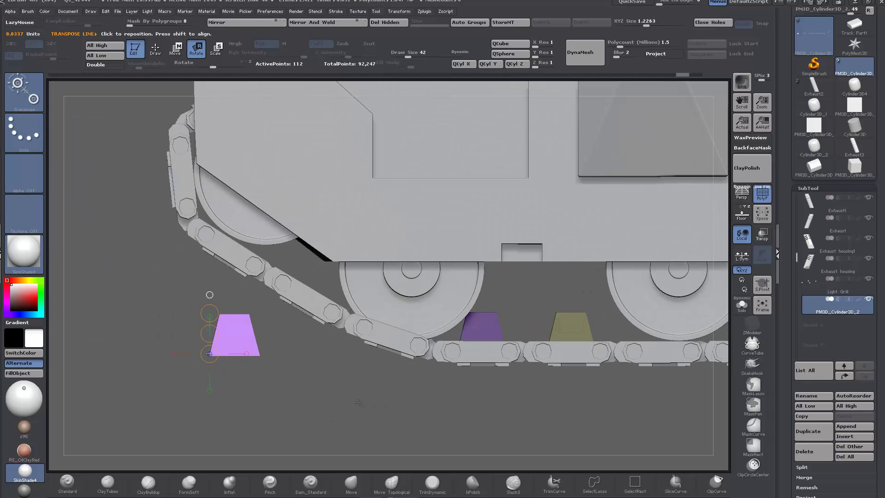
{"action": "left_click_drag", "start_coordinate": [210, 316], "coordinate": [242, 313]}
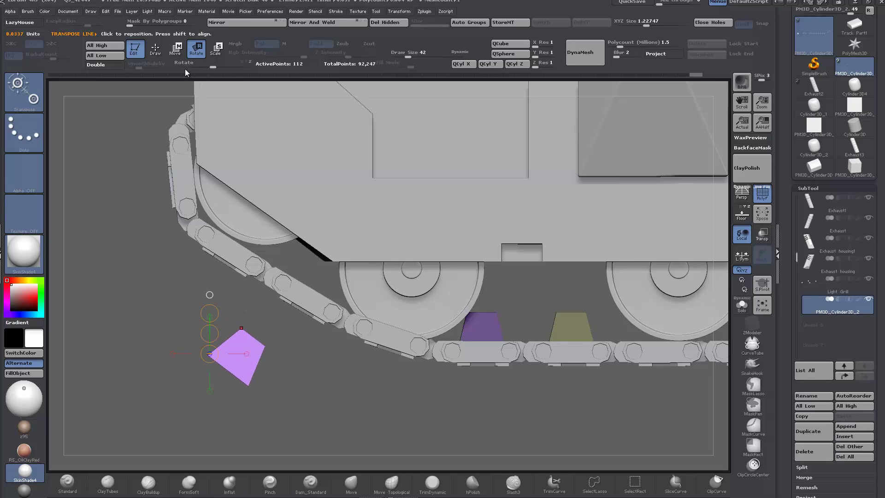
{"action": "left_click", "coordinate": [176, 55]}
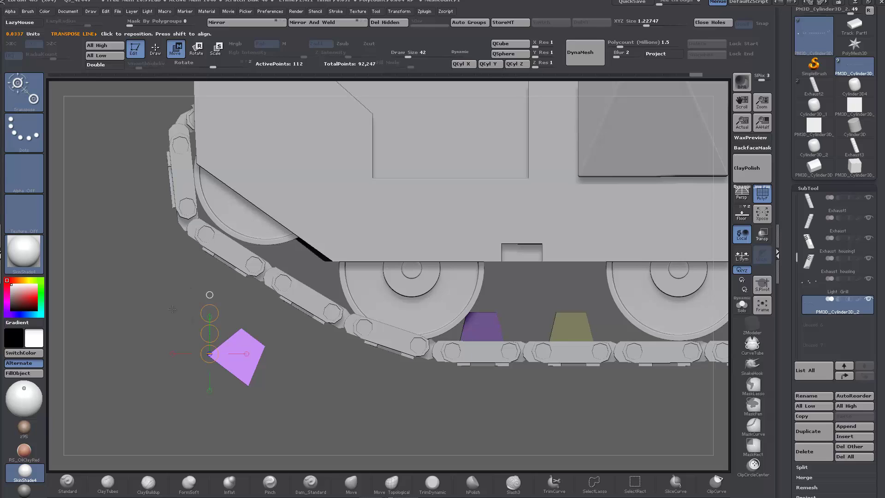
{"action": "left_click_drag", "start_coordinate": [211, 332], "coordinate": [284, 248]}
{"action": "left_click_drag", "start_coordinate": [216, 316], "coordinate": [228, 337]}
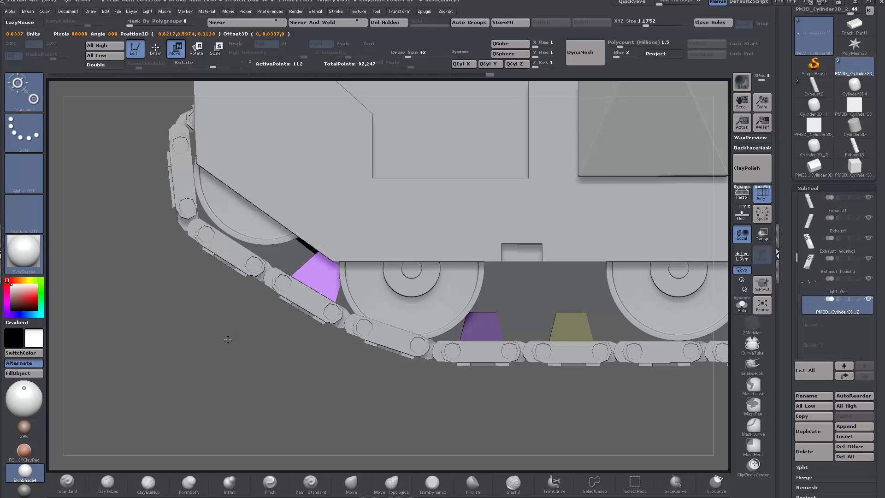
{"action": "left_click_drag", "start_coordinate": [227, 339], "coordinate": [227, 339]}
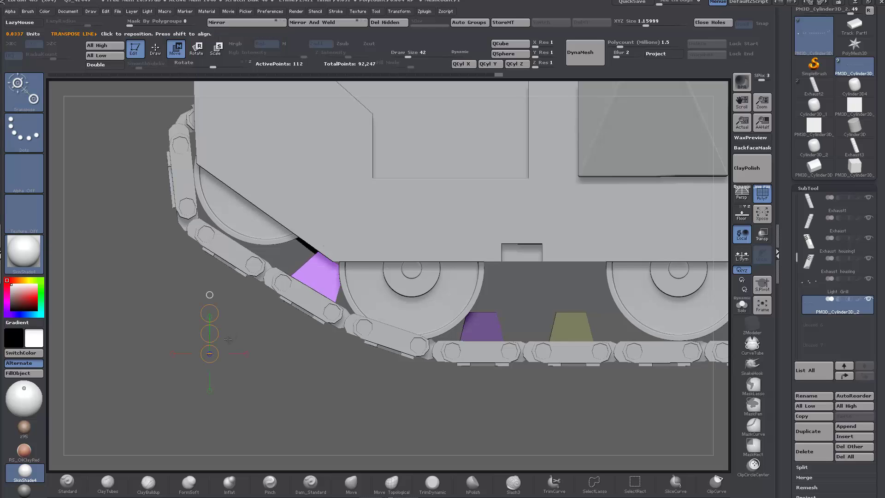
Select the Wheel subtool and nudge the raised end wheel slightly closer to the sloped track links
{"action": "left_click", "coordinate": [248, 222], "text": "alt"}
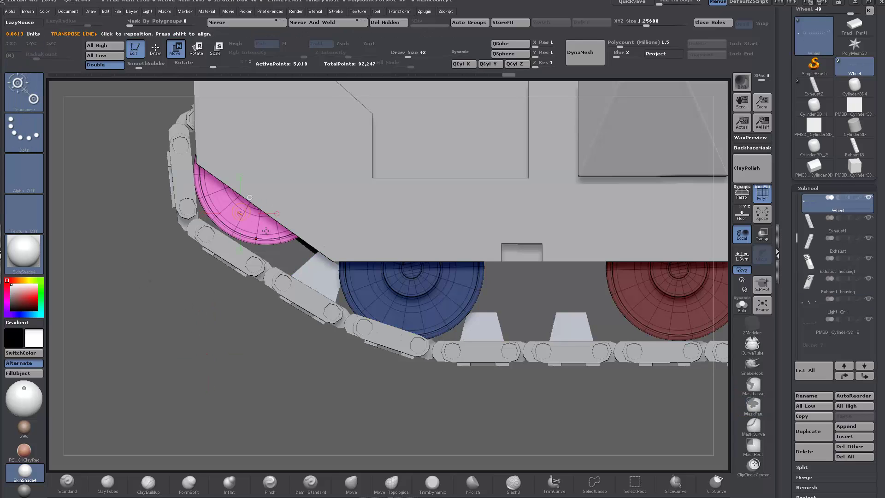
{"action": "left_click_drag", "start_coordinate": [267, 232], "coordinate": [112, 261], "text": "shift"}
{"action": "left_click_drag", "start_coordinate": [189, 231], "coordinate": [188, 236]}
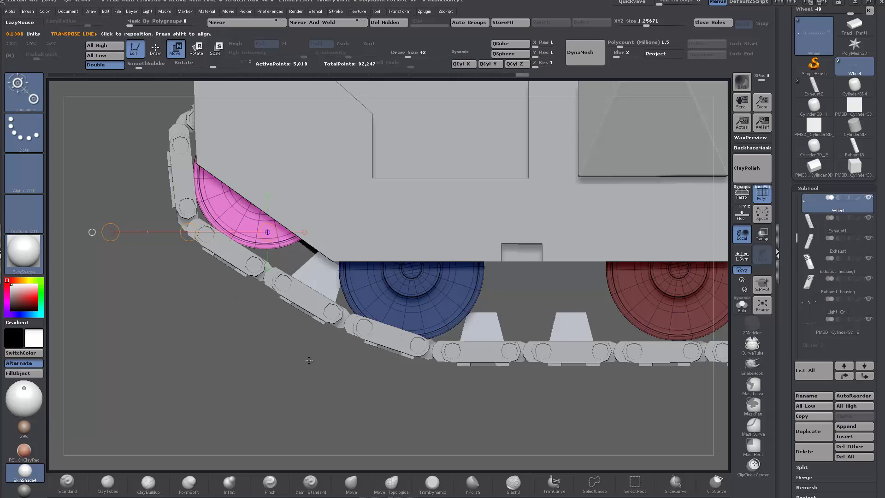
Duplicate the tilted purple guide block onto the next sloped link up, beneath the raised end wheel
{"action": "left_click_drag", "start_coordinate": [309, 360], "coordinate": [243, 352], "text": "alt"}
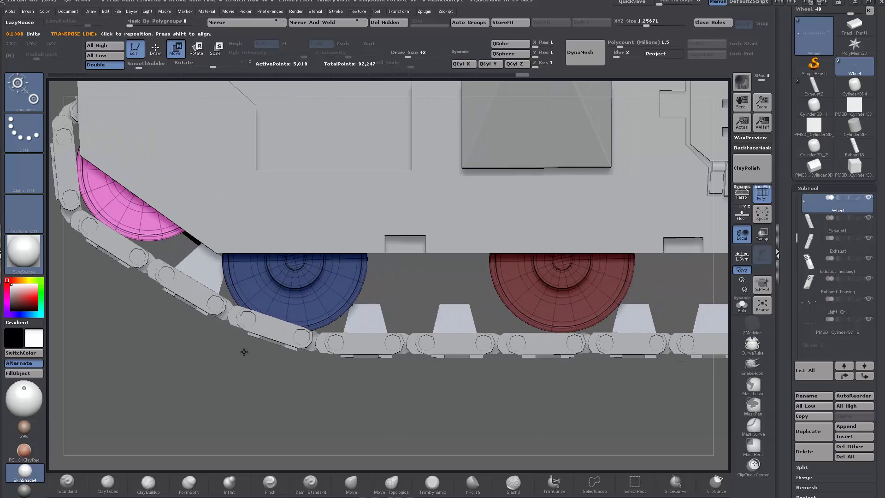
{"action": "left_click", "coordinate": [369, 315], "text": "alt"}
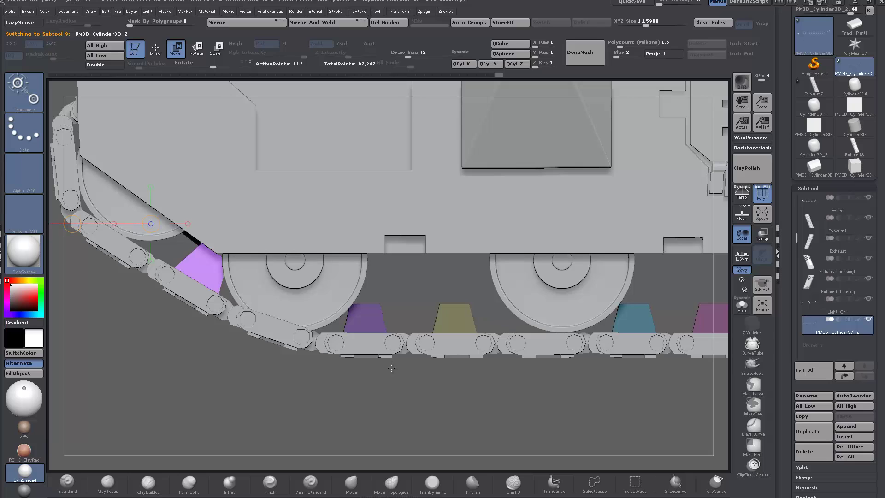
{"action": "left_click_drag", "start_coordinate": [247, 385], "coordinate": [347, 412], "text": "alt"}
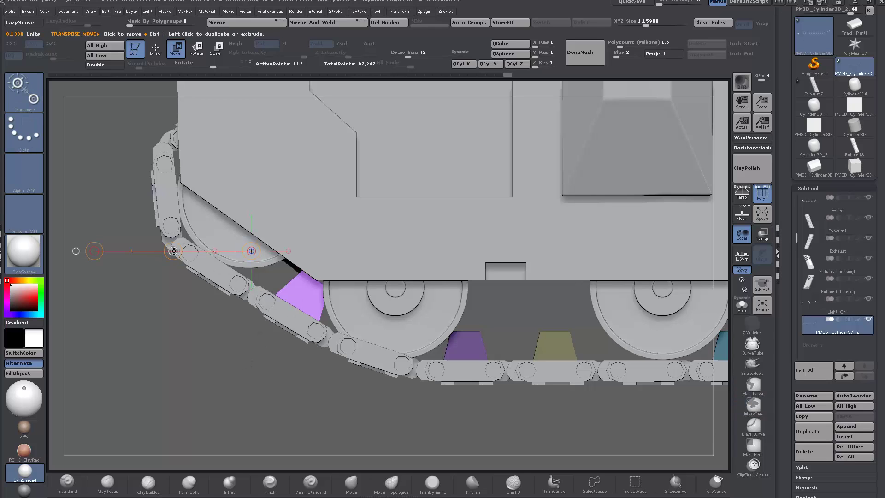
{"action": "left_click_drag", "start_coordinate": [173, 251], "coordinate": [100, 199], "text": "ctrl"}
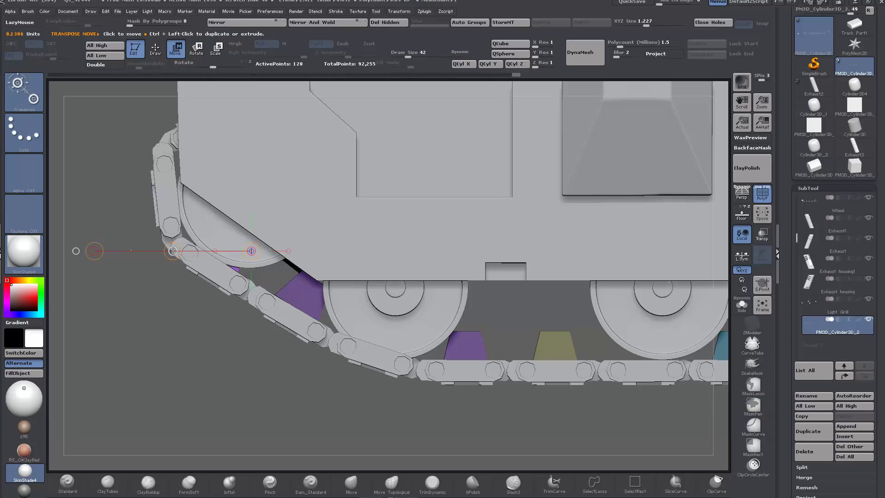
Isolate the yellow guide block and duplicate it onto the adjacent flat track link beneath the neighbouring road wheel
{"action": "left_click_drag", "start_coordinate": [504, 424], "coordinate": [329, 420], "text": "alt"}
{"action": "left_click", "coordinate": [321, 323], "text": "ctrl"}
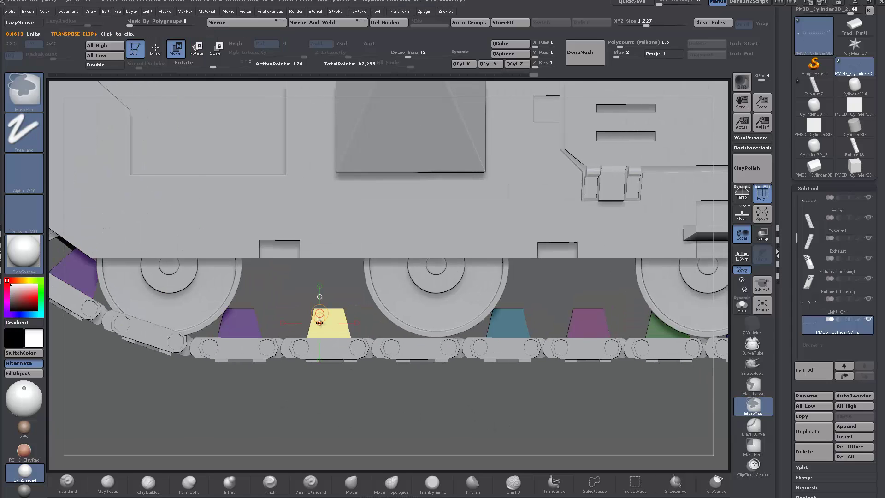
{"action": "left_click_drag", "start_coordinate": [334, 332], "coordinate": [468, 332]}
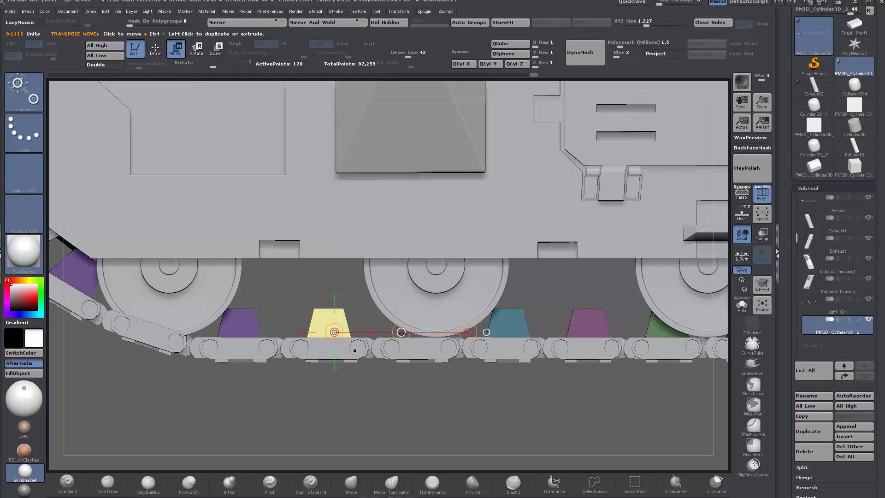
{"action": "left_click_drag", "start_coordinate": [401, 332], "coordinate": [487, 332], "text": "ctrl"}
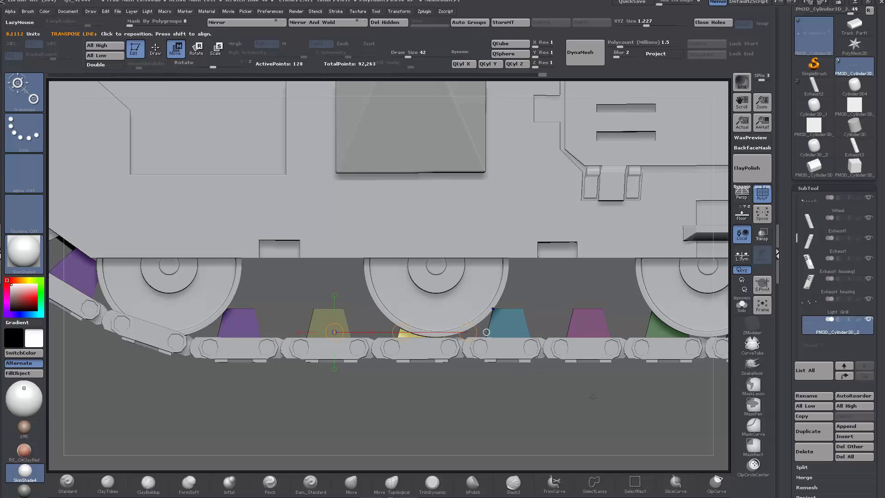
Clear the mask, isolate the orange tilted guide block at the opposite end of the track, and duplicate it below the track
{"action": "left_click_drag", "start_coordinate": [591, 396], "coordinate": [213, 414]}
{"action": "left_click_drag", "start_coordinate": [293, 413], "coordinate": [326, 424], "text": "ctrl"}
{"action": "left_click", "coordinate": [595, 277], "text": "ctrl"}
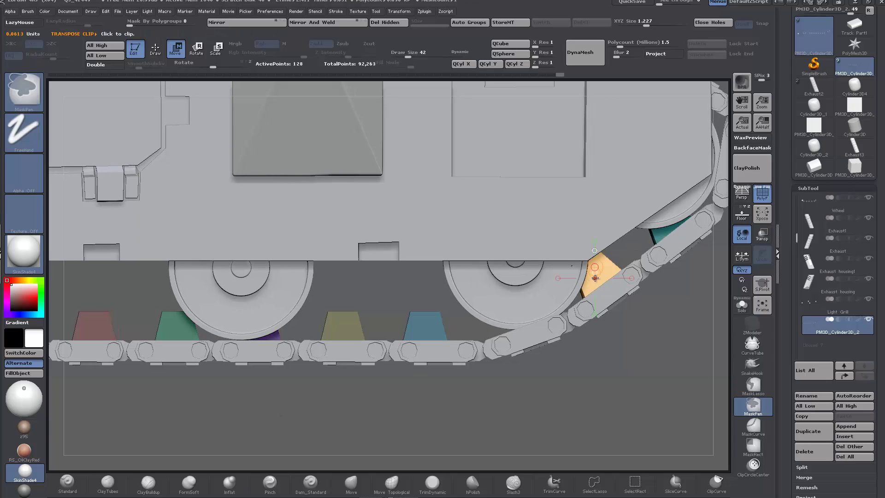
{"action": "left_click_drag", "start_coordinate": [594, 278], "coordinate": [494, 323]}
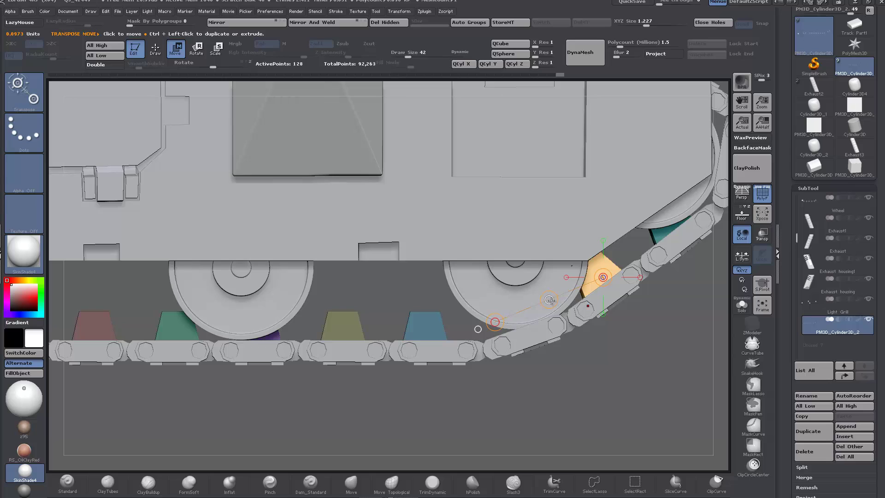
{"action": "left_click_drag", "start_coordinate": [549, 300], "coordinate": [498, 400]}
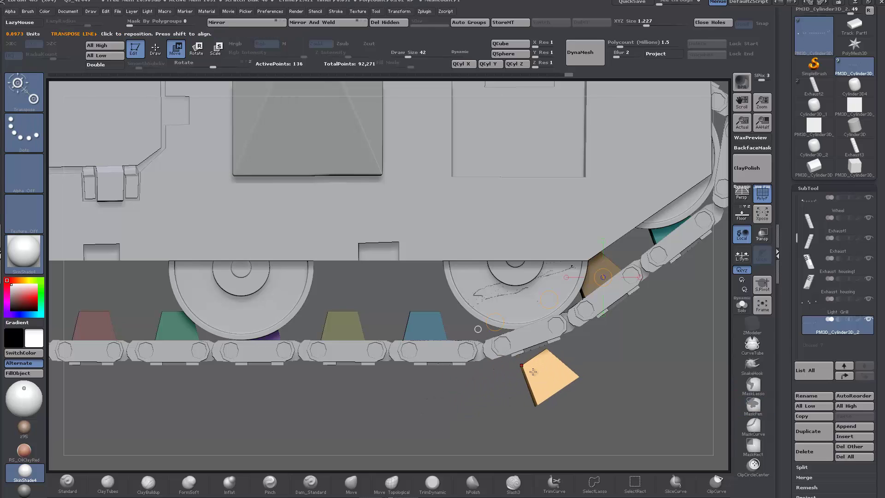
Rotate the orange block copy to the shallower slope and move it onto the lowest inclined link behind the road wheel
{"action": "left_click_drag", "start_coordinate": [561, 390], "coordinate": [527, 344]}
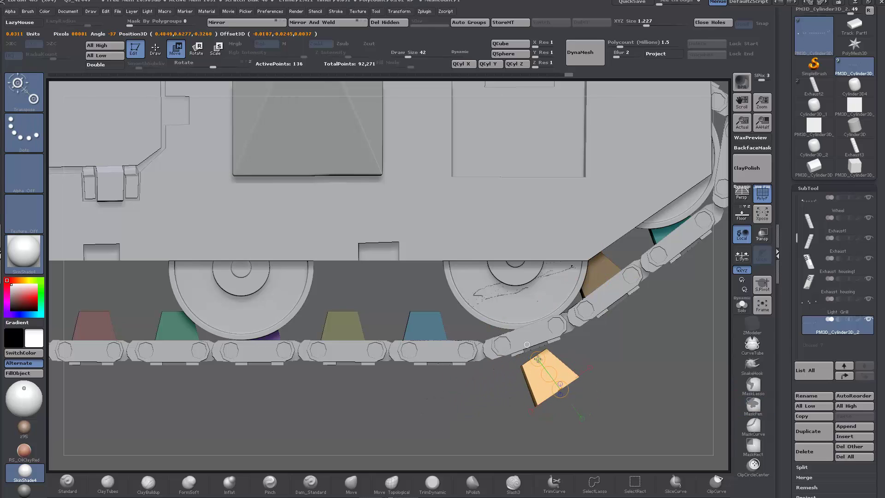
{"action": "left_click", "coordinate": [197, 48]}
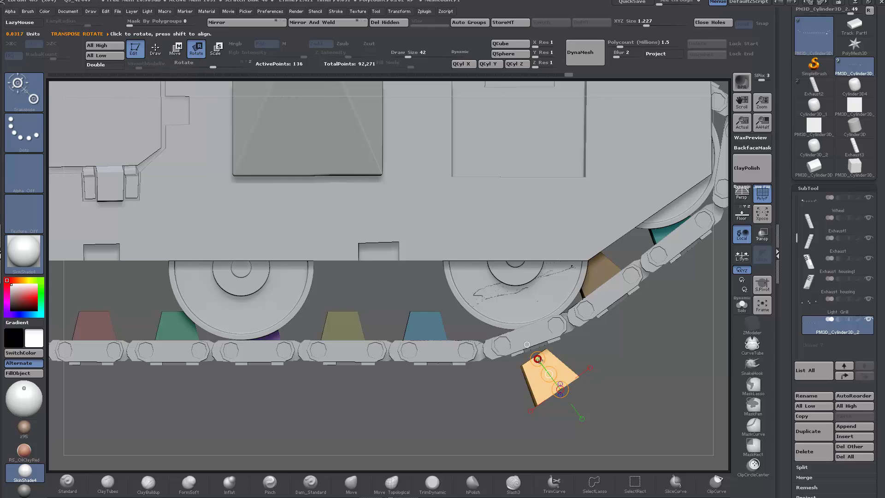
{"action": "left_click_drag", "start_coordinate": [537, 359], "coordinate": [513, 300]}
{"action": "left_click", "coordinate": [175, 48]}
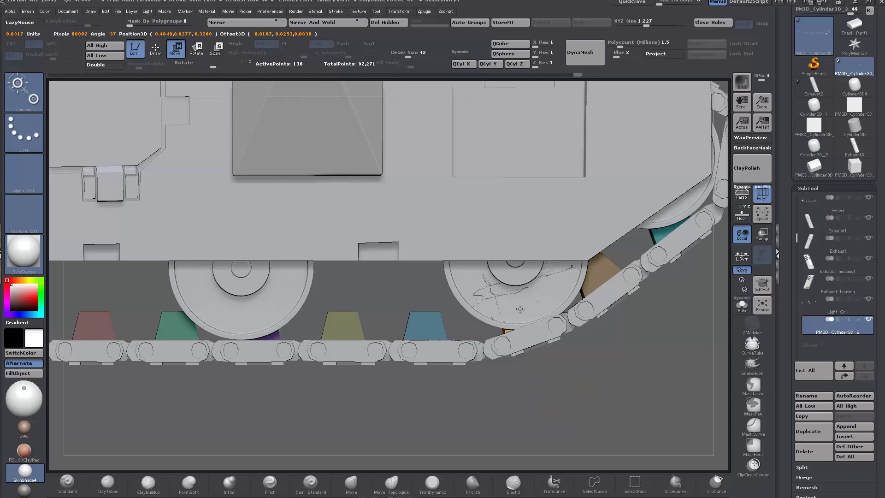
Examine the wheels and guide blocks along the track from several angles around the tank
{"action": "left_click_drag", "start_coordinate": [350, 454], "coordinate": [343, 410], "text": "alt"}
{"action": "left_click_drag", "start_coordinate": [322, 438], "coordinate": [382, 440]}
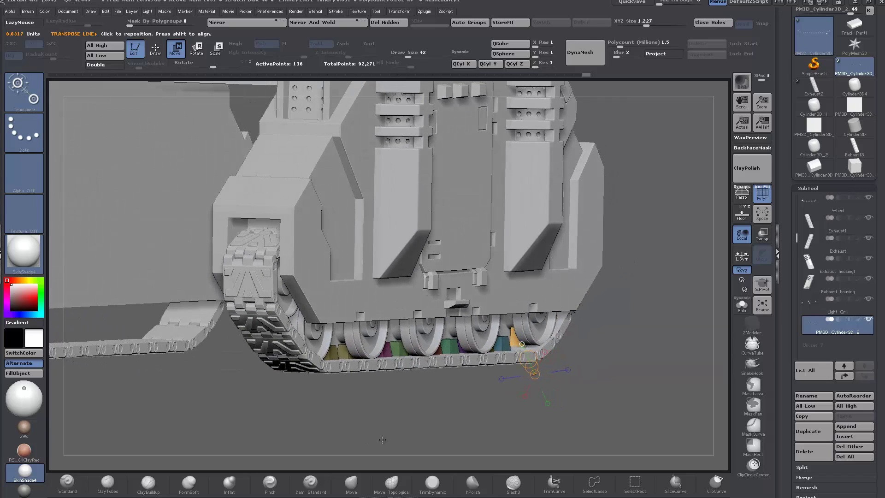
{"action": "left_click_drag", "start_coordinate": [433, 417], "coordinate": [431, 375], "text": "alt"}
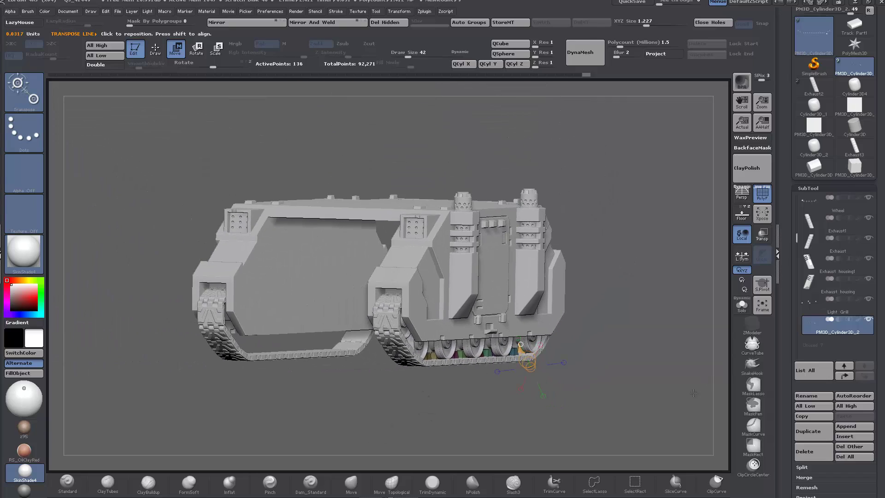
{"action": "left_click_drag", "start_coordinate": [712, 360], "coordinate": [688, 401]}
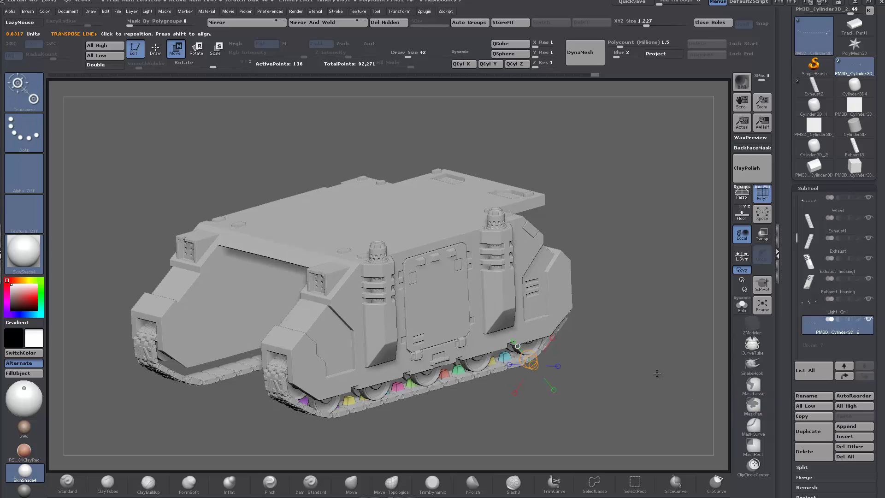
{"action": "left_click_drag", "start_coordinate": [640, 391], "coordinate": [632, 319]}
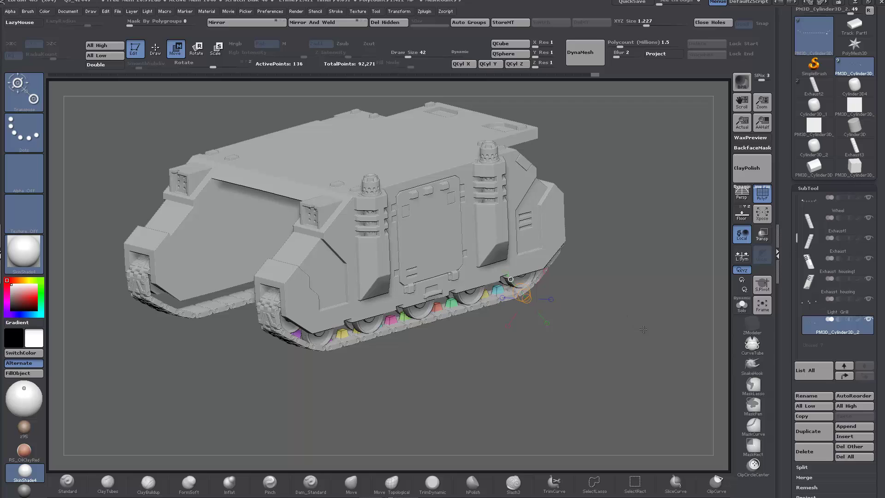
{"action": "left_click_drag", "start_coordinate": [643, 329], "coordinate": [641, 361]}
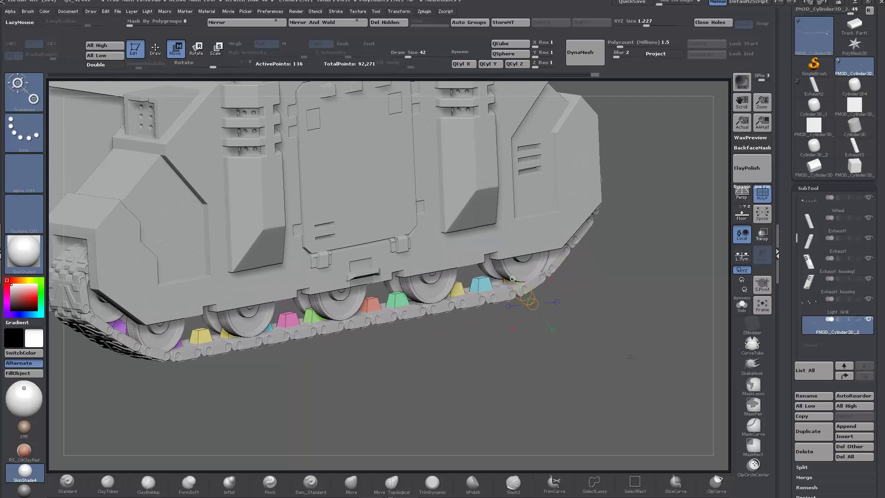
Enable Dynamic Subdiv on the guide blocks with QGrid 1 and coverage about 0.0041 for fine bevels, and hide the polygroup colours
{"action": "left_click_drag", "start_coordinate": [781, 350], "coordinate": [780, 282]}
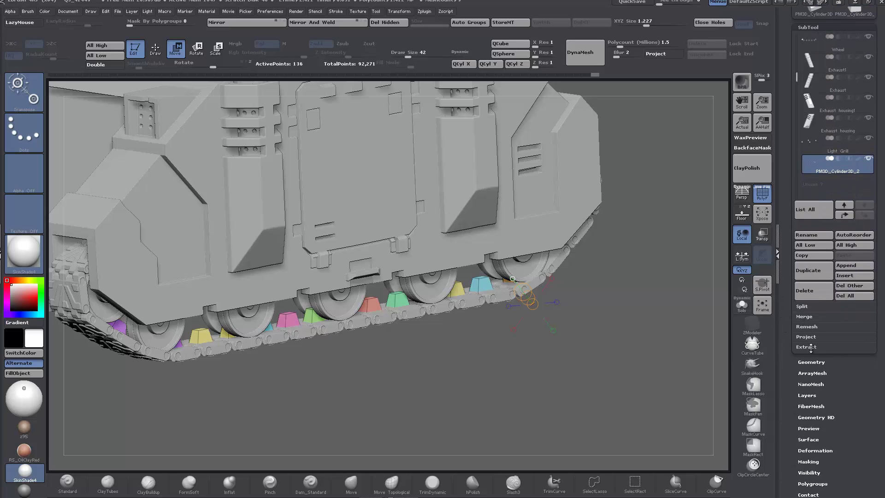
{"action": "left_click", "coordinate": [809, 362]}
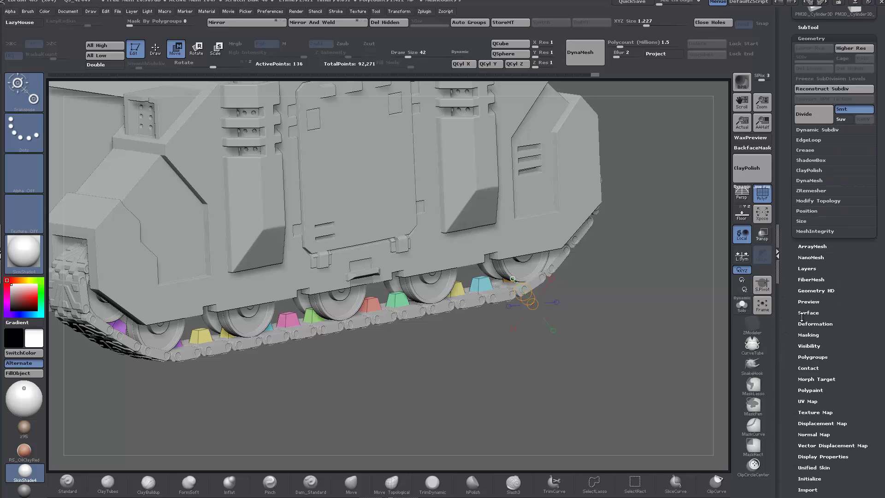
{"action": "left_click", "coordinate": [809, 129]}
{"action": "left_click", "coordinate": [810, 139]}
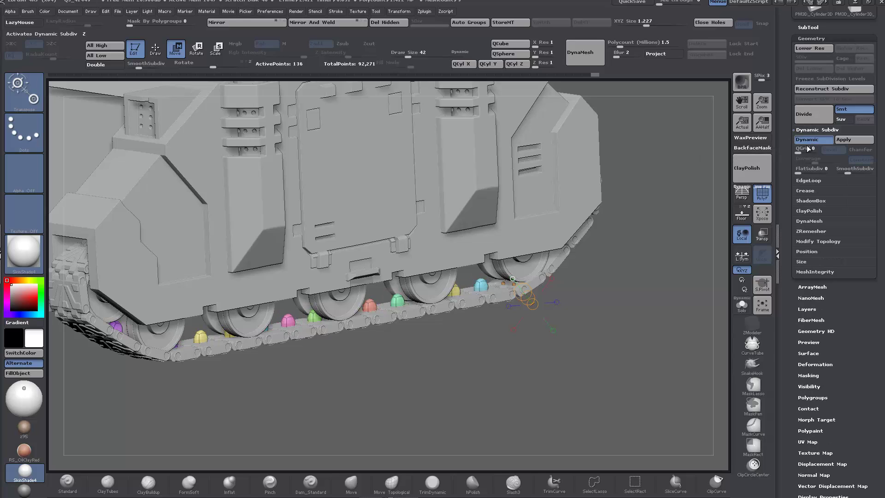
{"action": "left_click", "coordinate": [803, 151]}
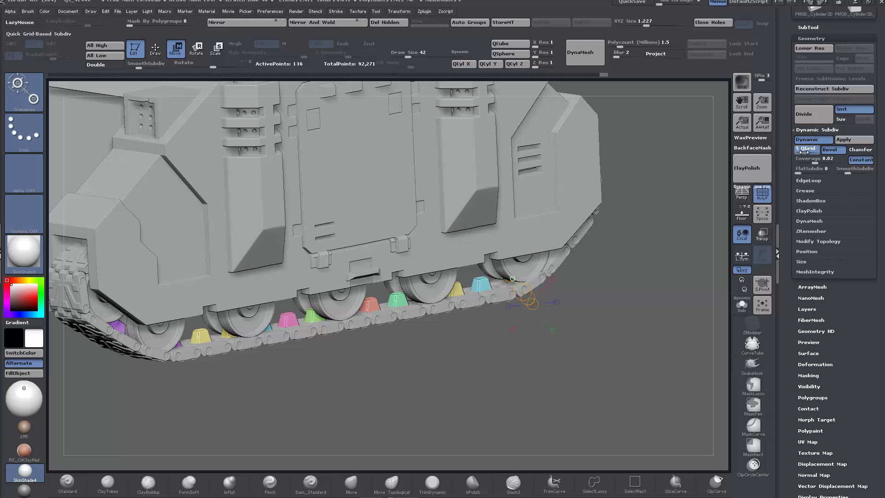
{"action": "left_click", "coordinate": [763, 200]}
{"action": "mouse_move", "coordinate": [805, 152]}
{"action": "left_mouse_down"}
{"action": "mouse_move", "coordinate": [821, 163]}
{"action": "mouse_move", "coordinate": [809, 164]}
{"action": "left_mouse_up"}
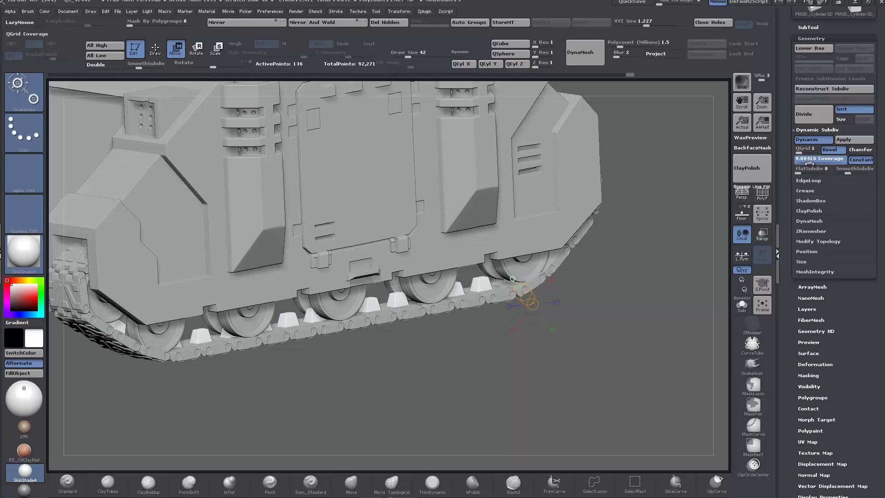
Mirror and weld the guide blocks onto the opposite track, undoing the wrong first attempt, and make the wheels the active subtool
{"action": "left_click_drag", "start_coordinate": [553, 378], "coordinate": [439, 375]}
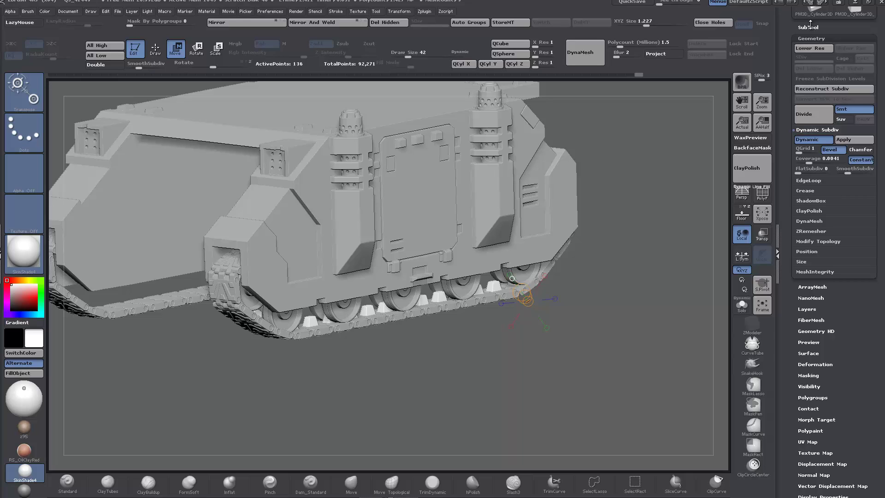
{"action": "left_click", "coordinate": [340, 24]}
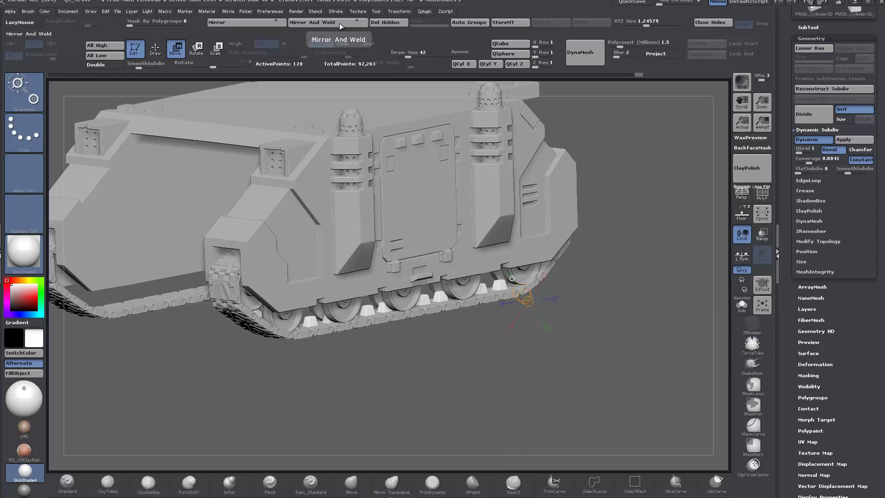
{"action": "key", "text": "ctrl+z"}
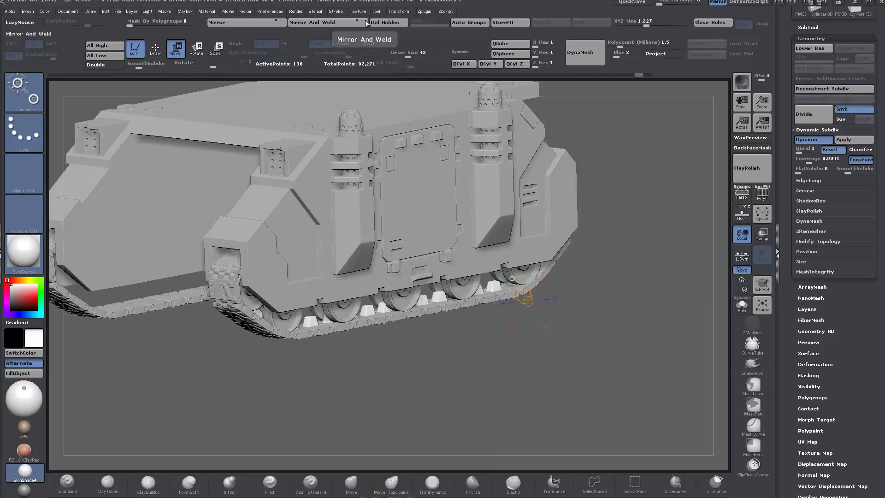
{"action": "left_click", "coordinate": [326, 22]}
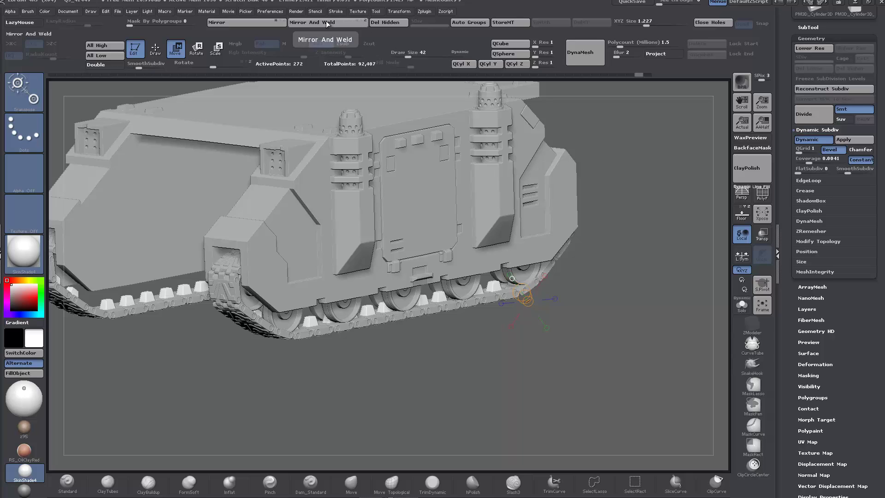
{"action": "left_click", "coordinate": [351, 311], "text": "alt"}
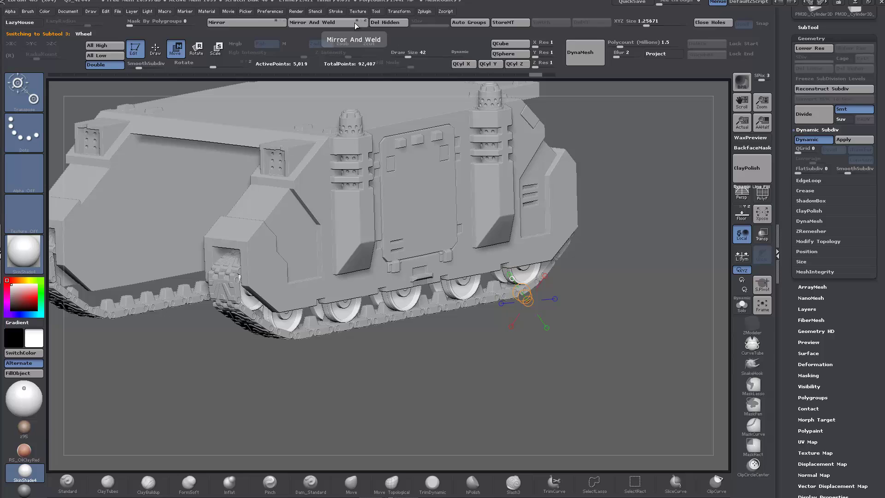
Try to mirror and weld the wheels onto the opposite track, inspect both tracks up close, and undo the mirroring
{"action": "left_click", "coordinate": [335, 24]}
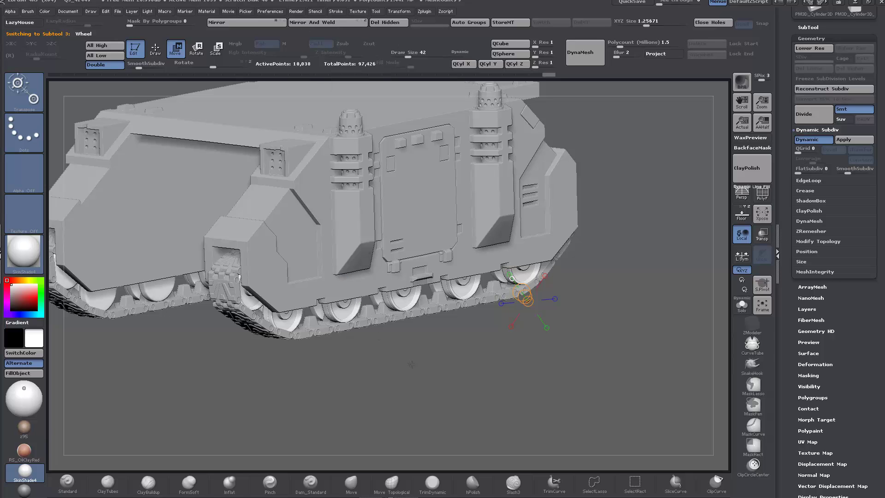
{"action": "left_click_drag", "start_coordinate": [393, 395], "coordinate": [389, 357]}
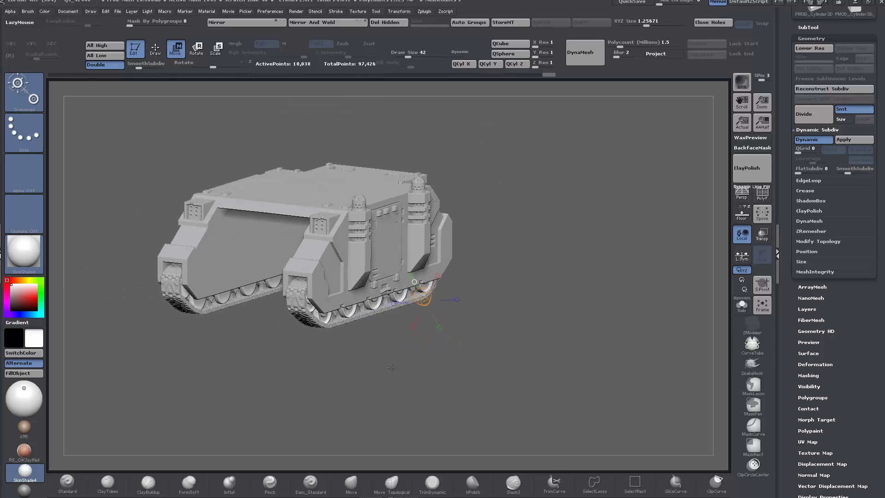
{"action": "left_click_drag", "start_coordinate": [204, 312], "coordinate": [308, 371]}
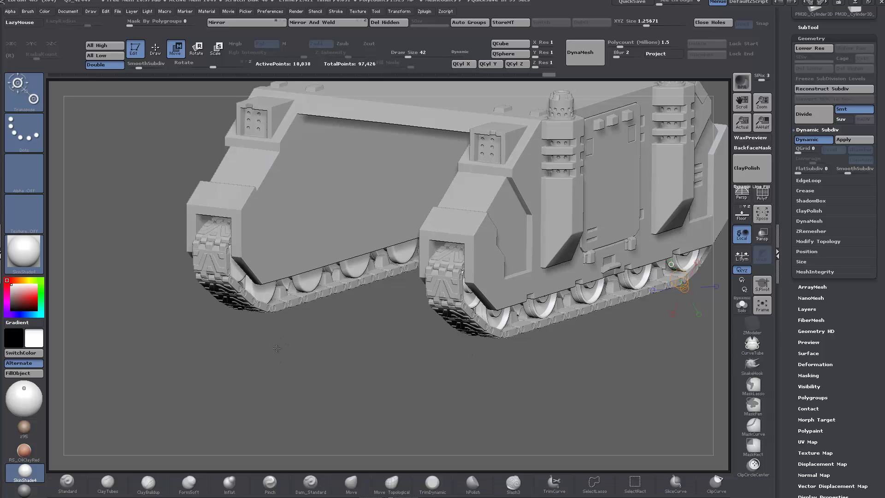
{"action": "right_click_drag", "start_coordinate": [279, 342], "coordinate": [315, 346], "text": "alt"}
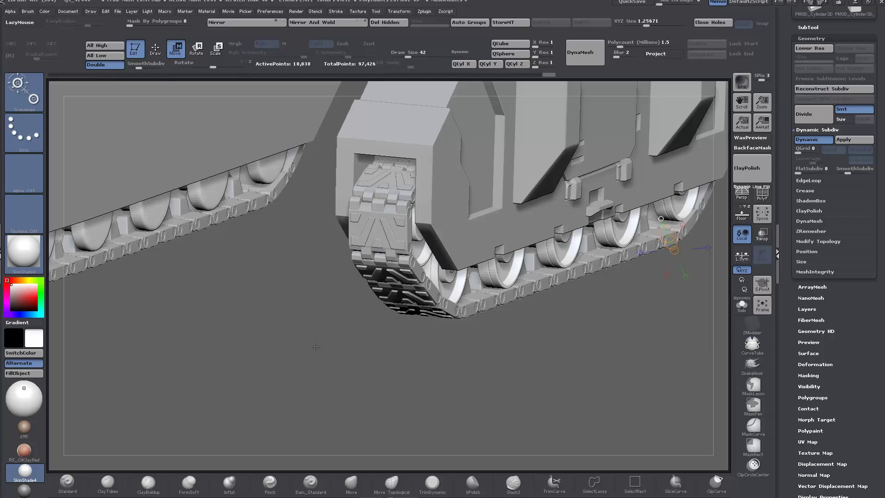
{"action": "right_click_drag", "start_coordinate": [313, 346], "coordinate": [315, 344]}
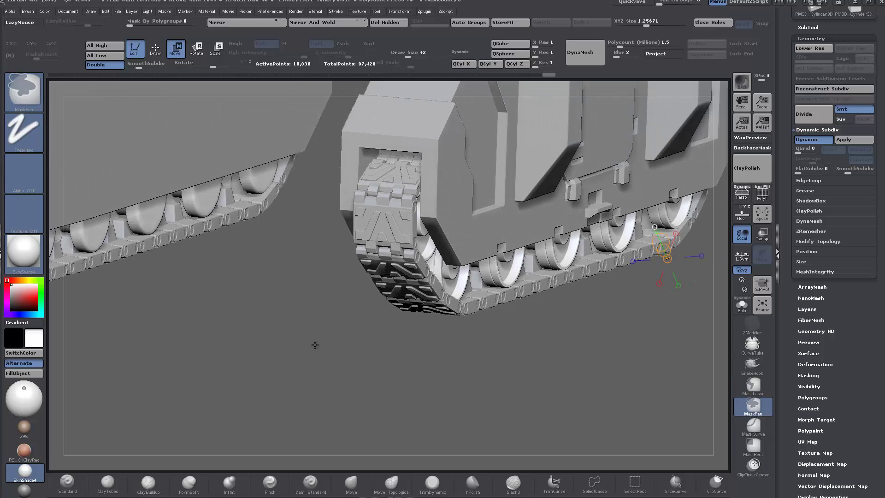
{"action": "key", "text": "ctrl+z"}
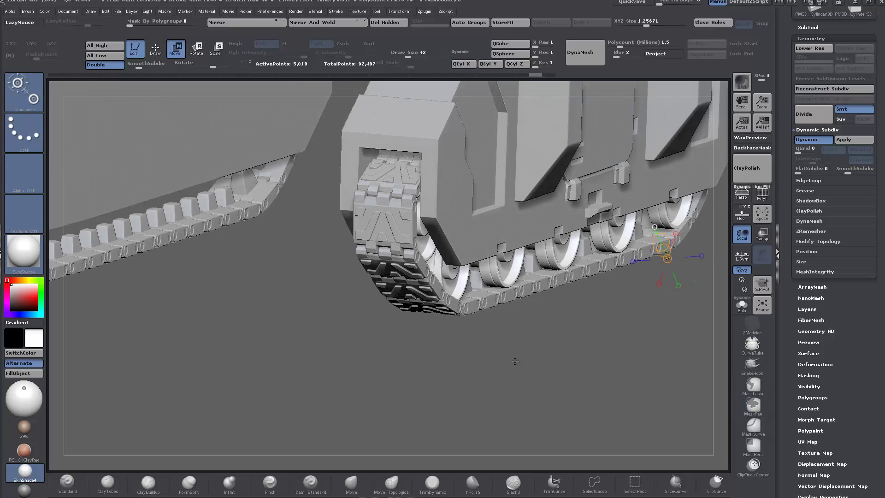
Isolate the wheels in a front view with the floor grid on and move them sideways onto the tank's centre line
{"action": "left_click", "coordinate": [742, 304]}
{"action": "right_click_drag", "start_coordinate": [542, 371], "coordinate": [555, 371]}
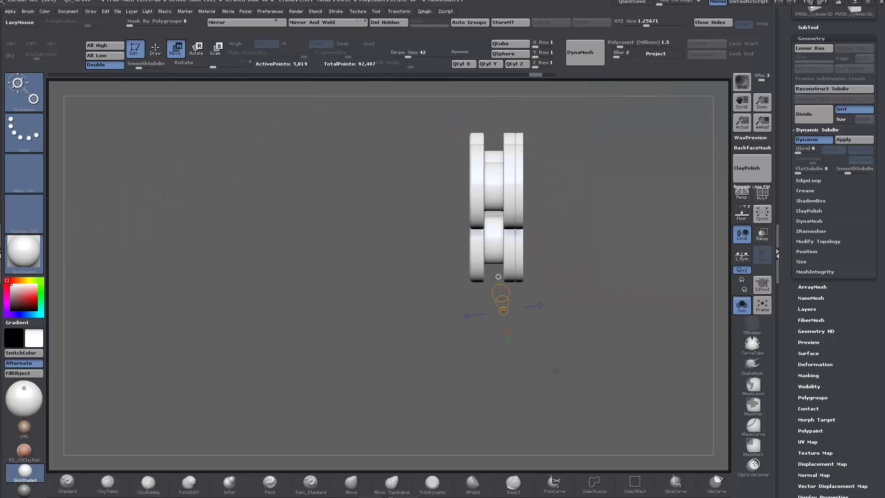
{"action": "right_click_drag", "start_coordinate": [609, 320], "coordinate": [542, 353], "text": "alt"}
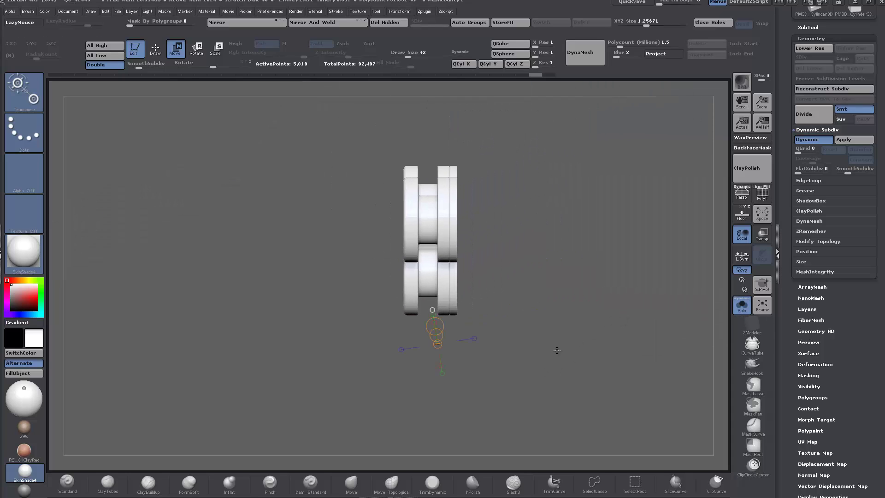
{"action": "left_click", "coordinate": [742, 220]}
{"action": "right_click_drag", "start_coordinate": [599, 221], "coordinate": [588, 247]}
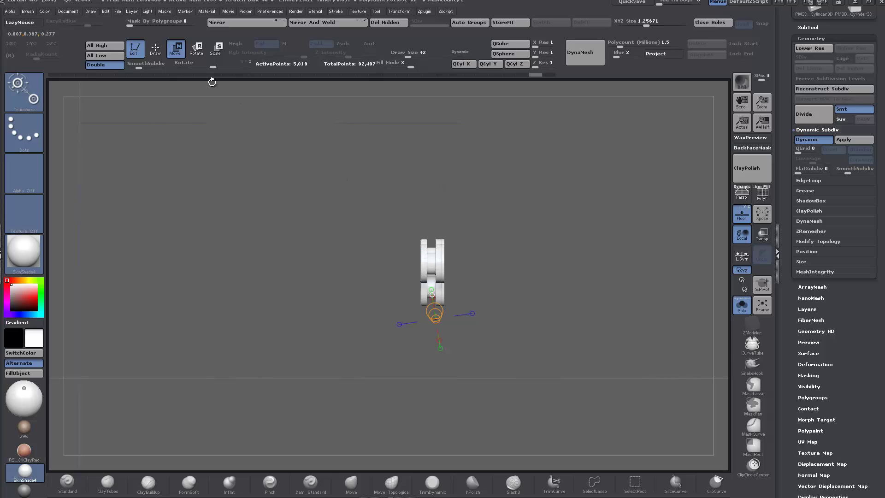
{"action": "left_click_drag", "start_coordinate": [428, 263], "coordinate": [286, 250], "text": "shift"}
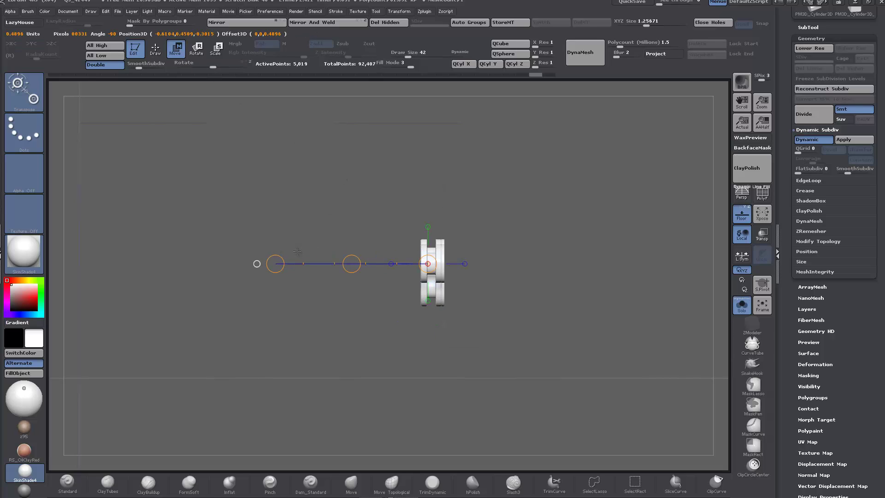
{"action": "left_click_drag", "start_coordinate": [360, 264], "coordinate": [256, 263]}
{"action": "left_click_drag", "start_coordinate": [519, 272], "coordinate": [496, 277], "text": "alt"}
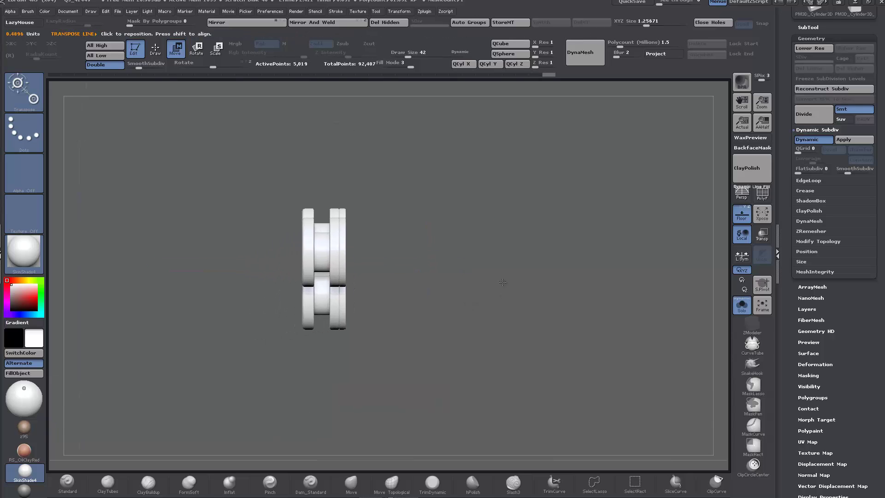
Mirror and weld the wheels across the centre line to make both rims match, and show the rest of the tank again
{"action": "left_click", "coordinate": [302, 23]}
{"action": "left_click_drag", "start_coordinate": [451, 368], "coordinate": [401, 334]}
{"action": "left_click", "coordinate": [732, 304]}
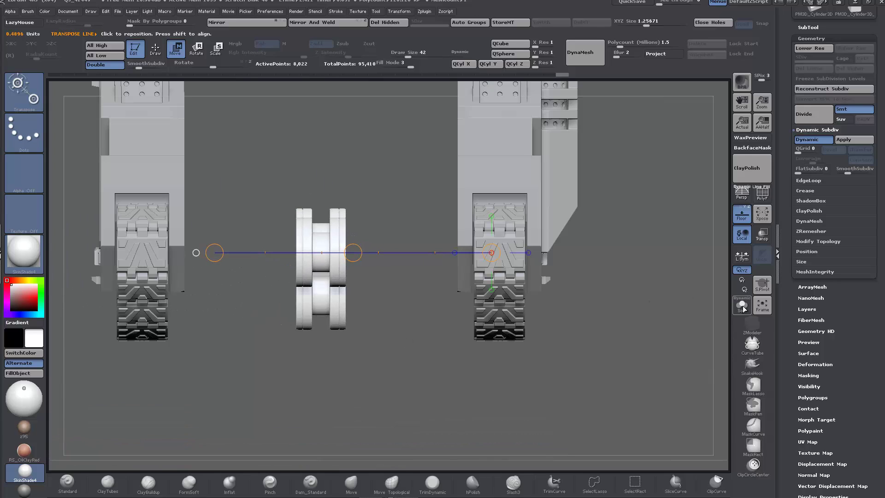
Move the symmetrical wheels back inside their track and centre them on its width, using transparency to check the fit
{"action": "left_click_drag", "start_coordinate": [352, 252], "coordinate": [537, 263]}
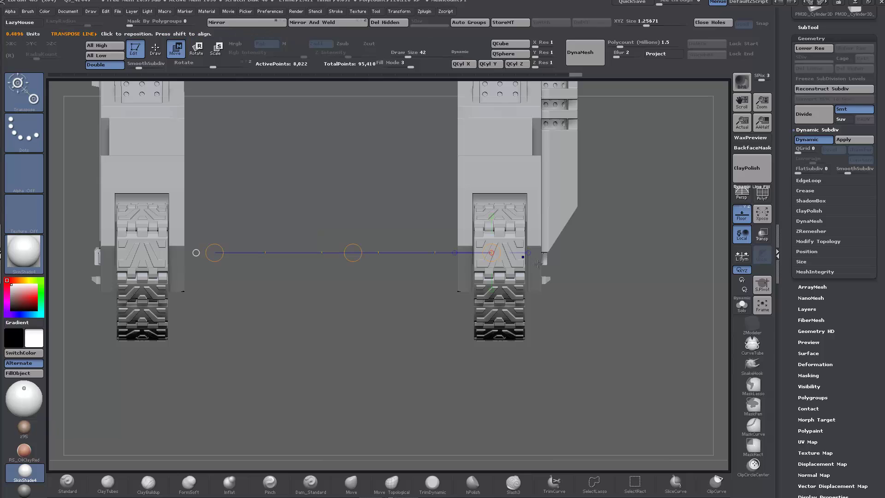
{"action": "left_click", "coordinate": [762, 235]}
{"action": "left_click_drag", "start_coordinate": [646, 323], "coordinate": [593, 365], "text": "shift"}
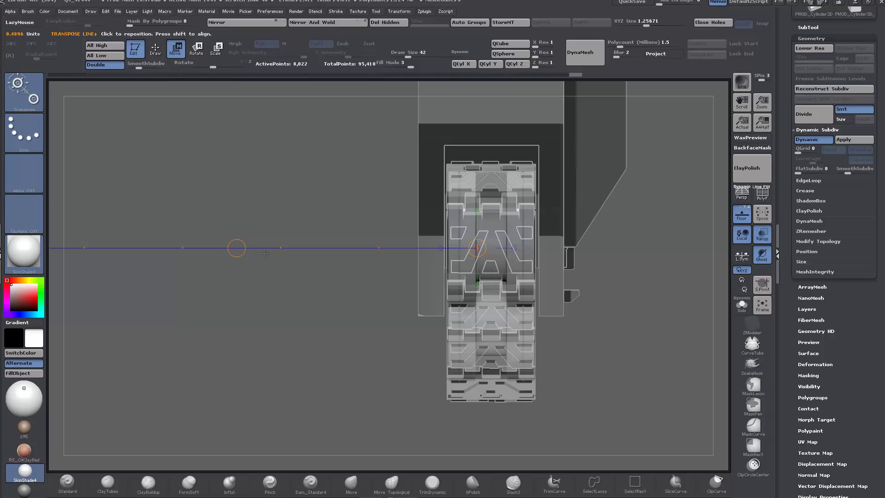
{"action": "left_click_drag", "start_coordinate": [495, 224], "coordinate": [608, 225]}
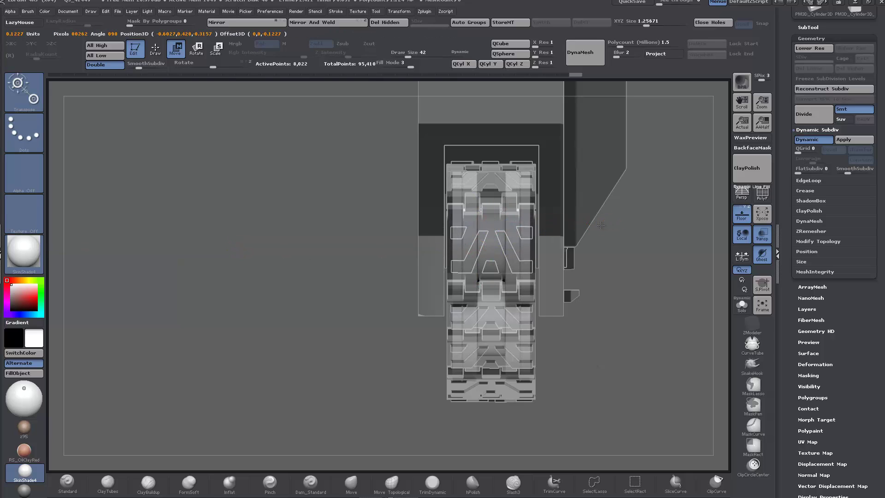
{"action": "mouse_move", "coordinate": [549, 224]}
{"action": "left_mouse_down"}
{"action": "mouse_move", "coordinate": [604, 224]}
{"action": "mouse_move", "coordinate": [550, 226]}
{"action": "left_mouse_up"}
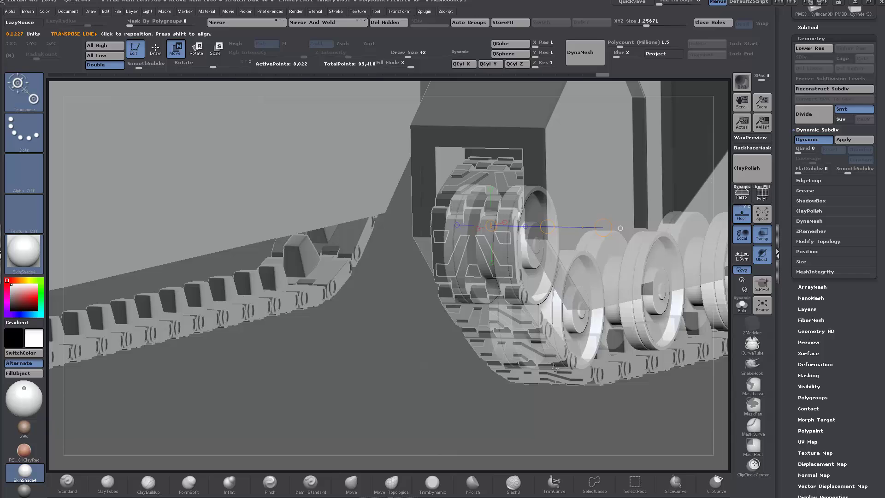
{"action": "left_click_drag", "start_coordinate": [555, 369], "coordinate": [436, 387]}
{"action": "left_click_drag", "start_coordinate": [389, 365], "coordinate": [390, 263]}
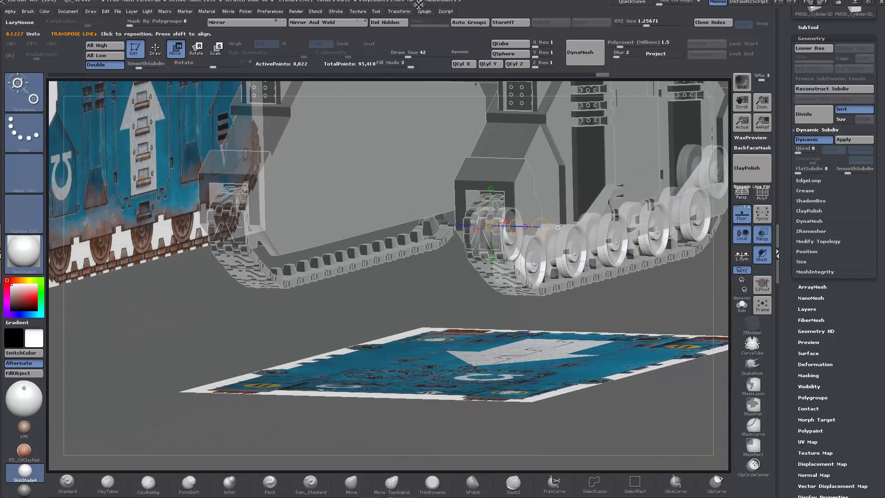
Mirror and weld the centred wheels onto the opposite track, and turn off transparency and the floor grid
{"action": "left_click", "coordinate": [330, 23]}
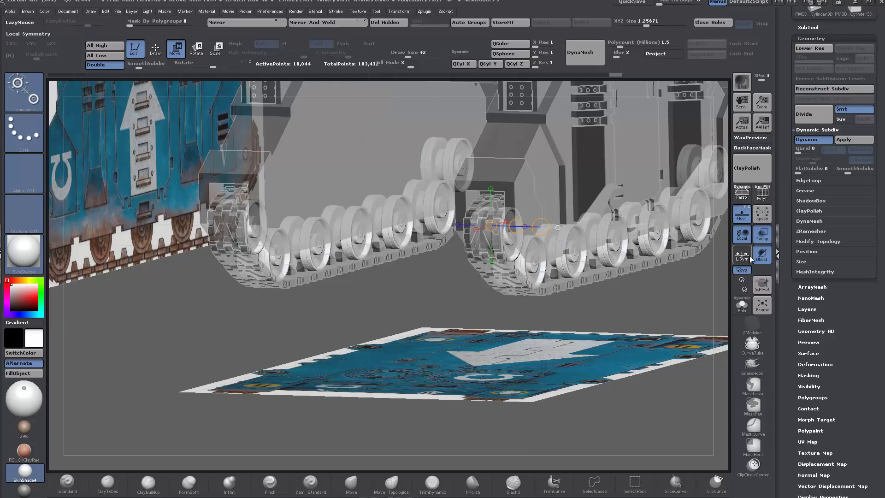
{"action": "left_click", "coordinate": [762, 234]}
{"action": "right_click_drag", "start_coordinate": [384, 375], "coordinate": [402, 403], "text": "ctrl"}
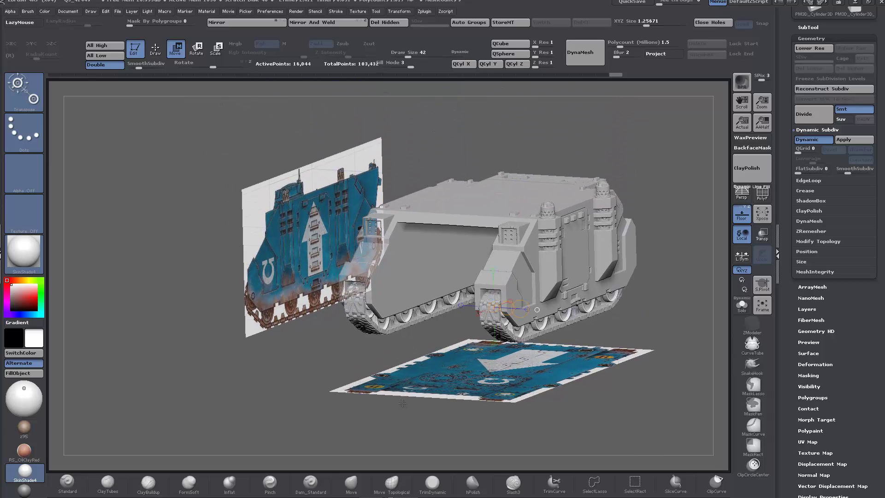
{"action": "left_click", "coordinate": [744, 219]}
Isolate the wheels in a side view, frame the whole row, and display their polygroup colours
{"action": "right_click_drag", "start_coordinate": [652, 382], "coordinate": [462, 370]}
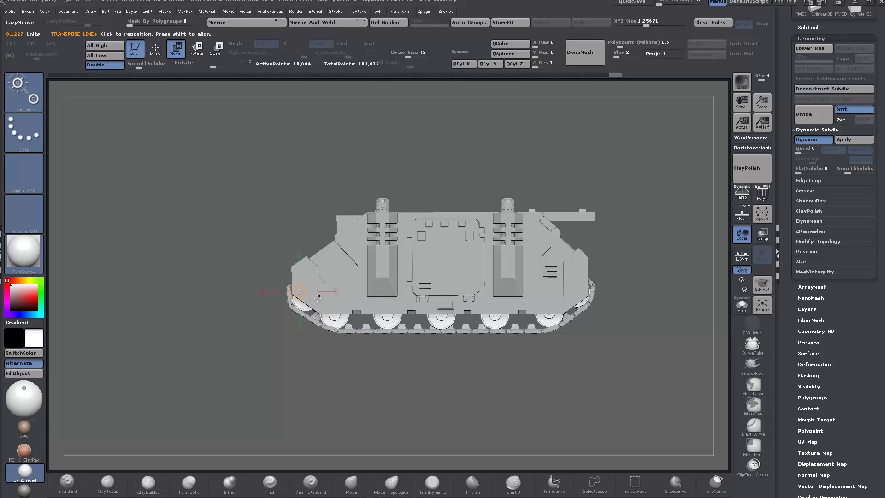
{"action": "right_click_drag", "start_coordinate": [366, 357], "coordinate": [367, 440], "text": "ctrl"}
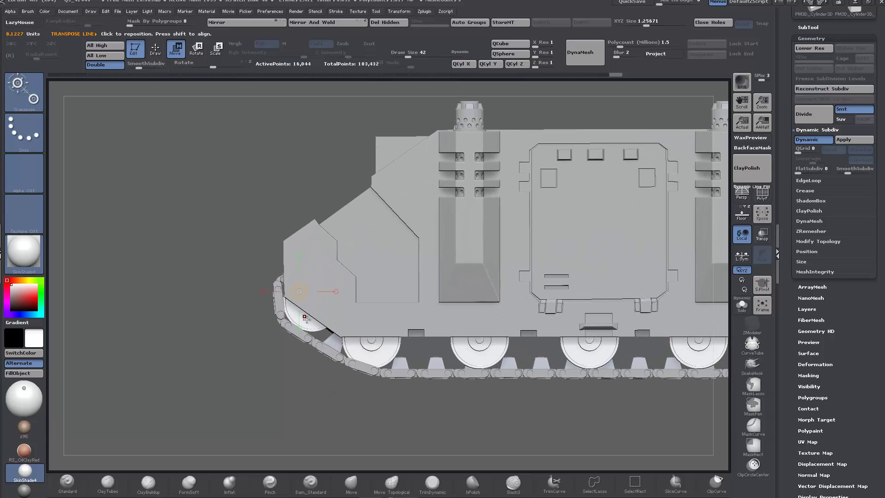
{"action": "left_click", "coordinate": [741, 304]}
{"action": "right_click_drag", "start_coordinate": [337, 402], "coordinate": [288, 391], "text": "alt"}
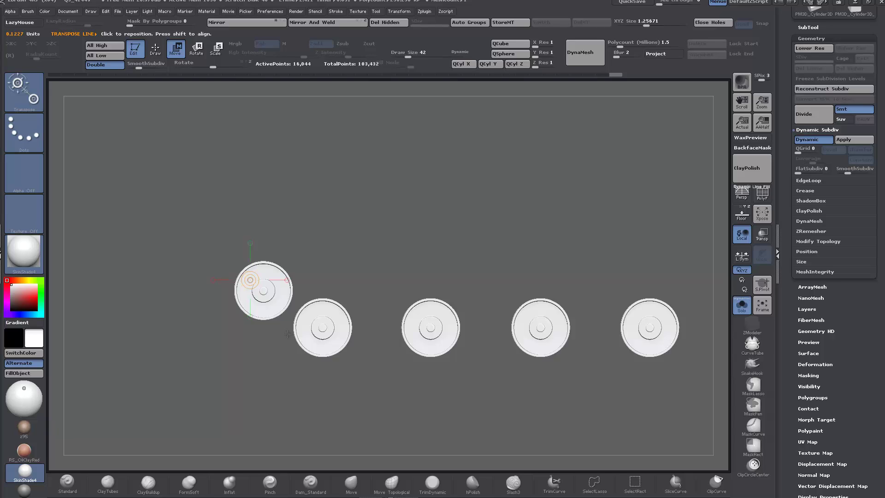
{"action": "key", "text": "f"}
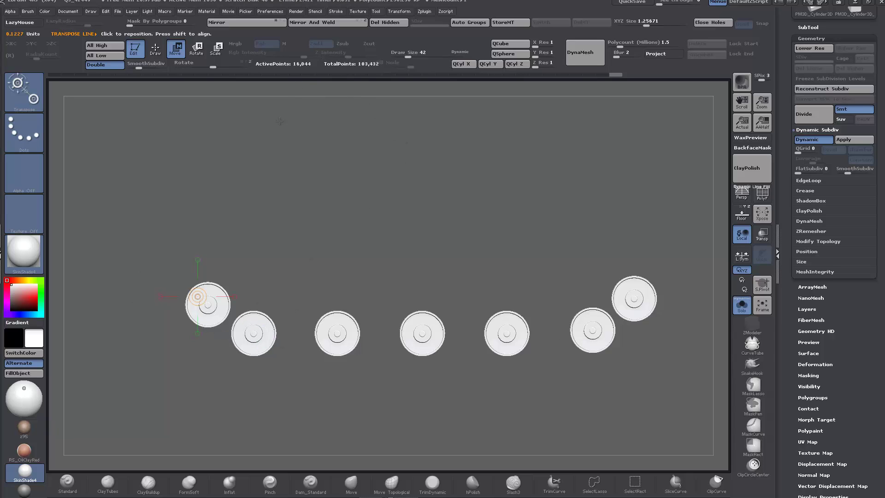
{"action": "left_click", "coordinate": [763, 196]}
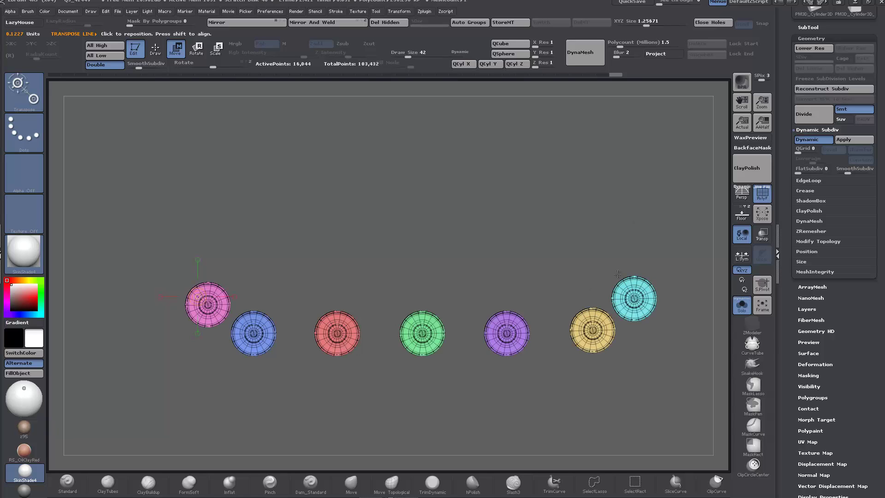
{"action": "key", "text": "ctrl+shift"}
{"action": "left_click_drag", "start_coordinate": [673, 260], "coordinate": [308, 386], "text": "ctrl+shift"}
{"action": "left_click", "coordinate": [307, 385], "text": "ctrl+shift"}
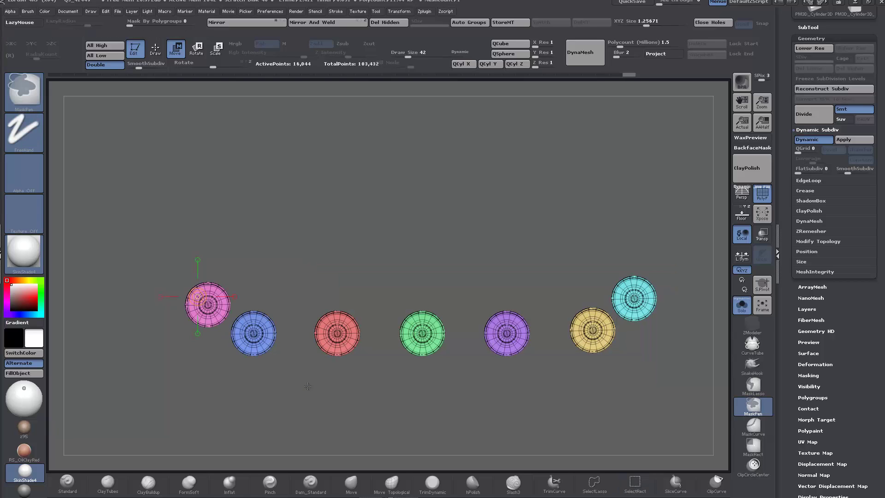
Hide every wheel except the leftmost bottom road wheel, delete the hidden ones, and frame the remaining wheel
{"action": "left_click_drag", "start_coordinate": [684, 243], "coordinate": [297, 390], "text": "ctrl+shift"}
{"action": "left_click_drag", "start_coordinate": [126, 242], "coordinate": [225, 313], "text": "ctrl+shift"}
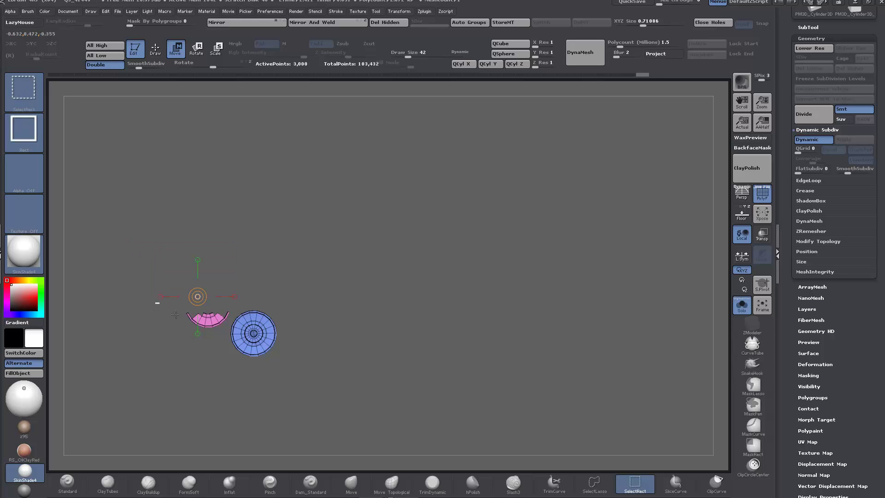
{"action": "left_click_drag", "start_coordinate": [155, 301], "coordinate": [224, 330], "text": "ctrl+shift"}
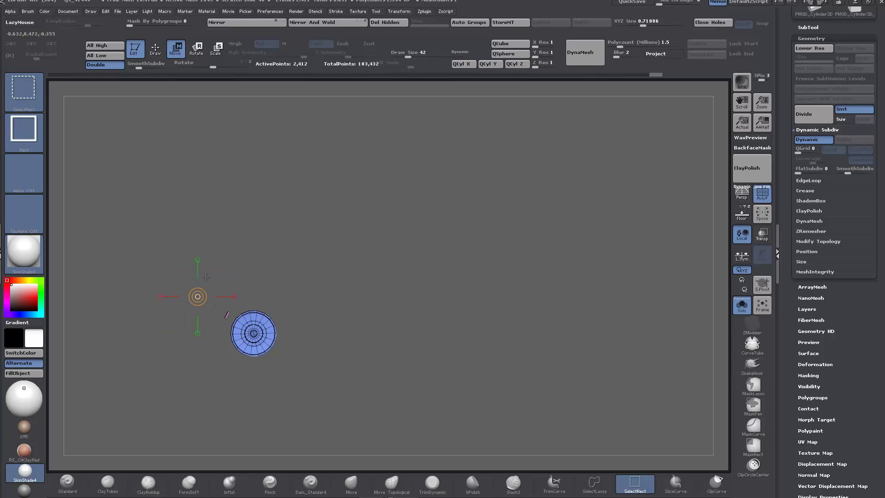
{"action": "mouse_move", "coordinate": [209, 277]}
{"action": "left_mouse_down", "text": "ctrl+shift"}
{"action": "mouse_move", "coordinate": [220, 317]}
{"action": "mouse_move", "coordinate": [230, 320]}
{"action": "left_mouse_up", "text": "ctrl+shift"}
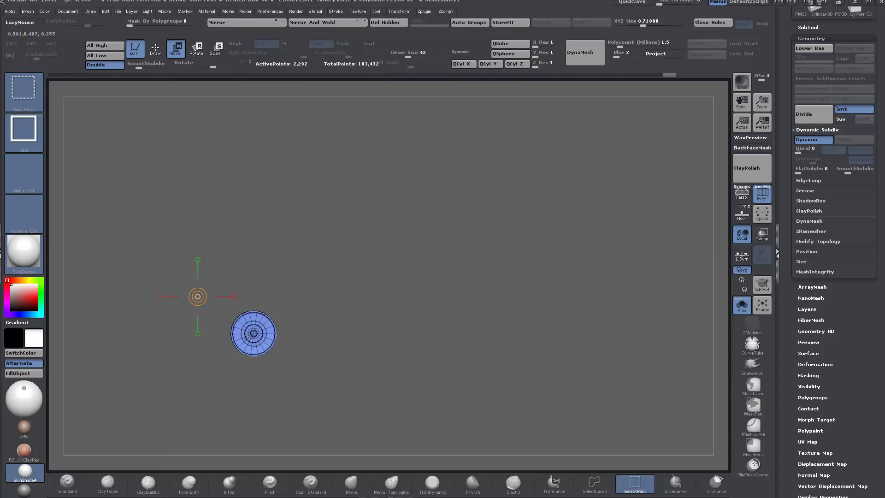
{"action": "left_click", "coordinate": [395, 23]}
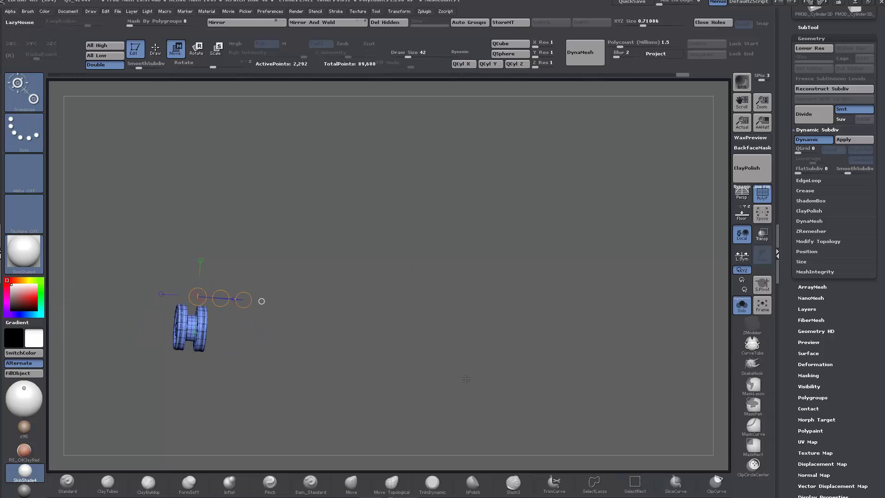
{"action": "key", "text": "f"}
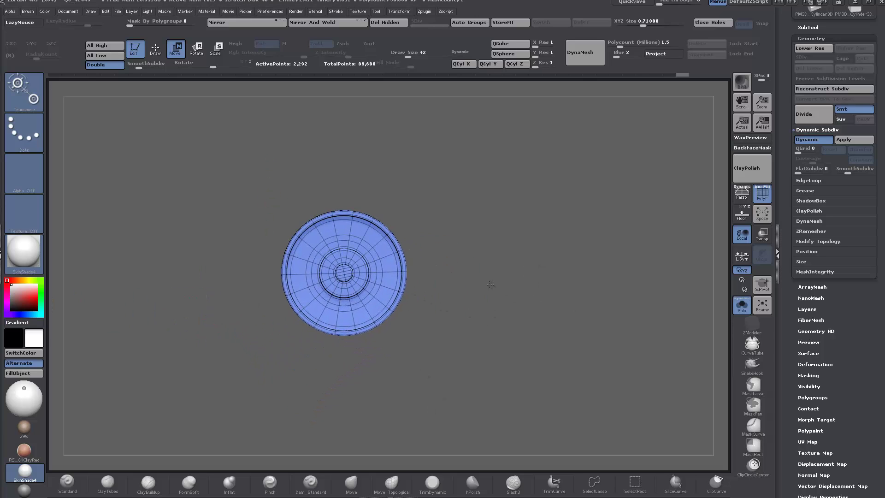
Browse the IMM MachineParts and IMM Ind. Parts insert meshes for a bolt shape to put on the wheel
{"action": "key", "text": "b"}
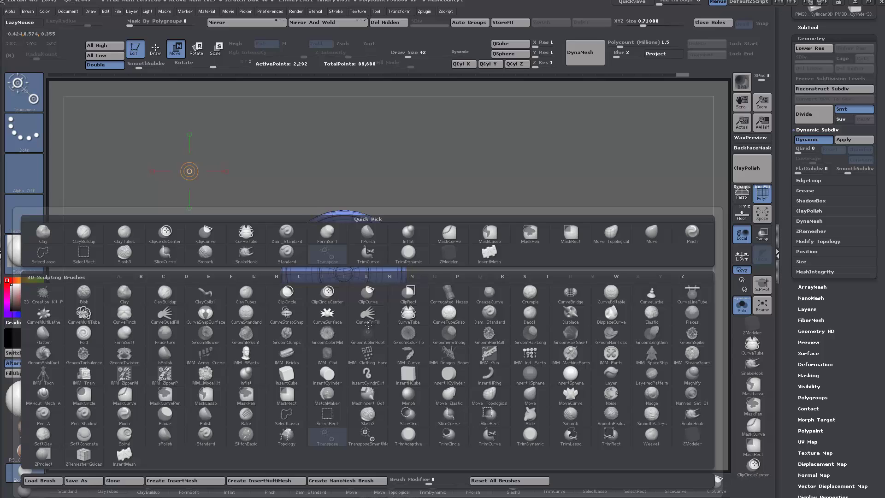
{"action": "key", "text": "i"}
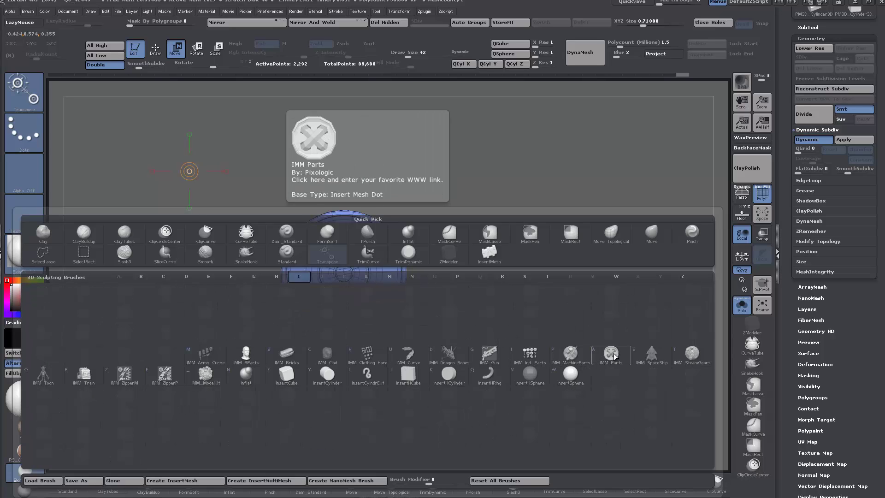
{"action": "left_click", "coordinate": [572, 355]}
{"action": "key", "text": "m"}
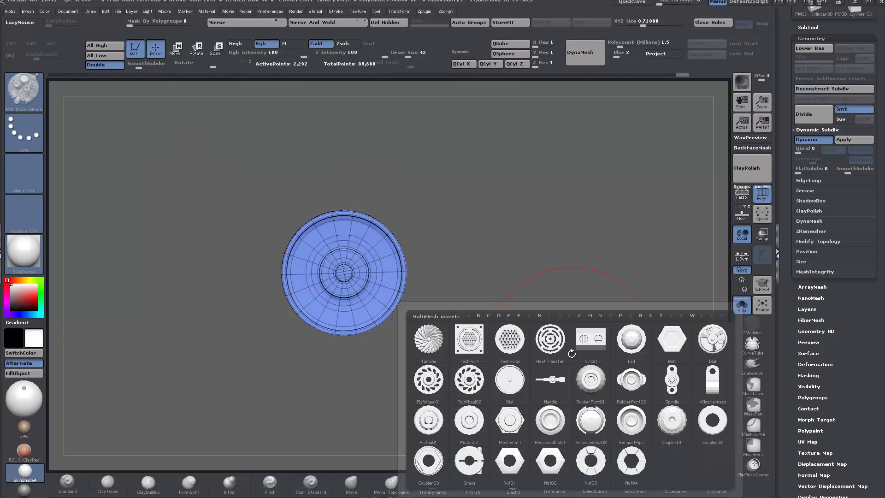
{"action": "mouse_move", "coordinate": [595, 380]}
{"action": "mouse_move", "coordinate": [676, 428]}
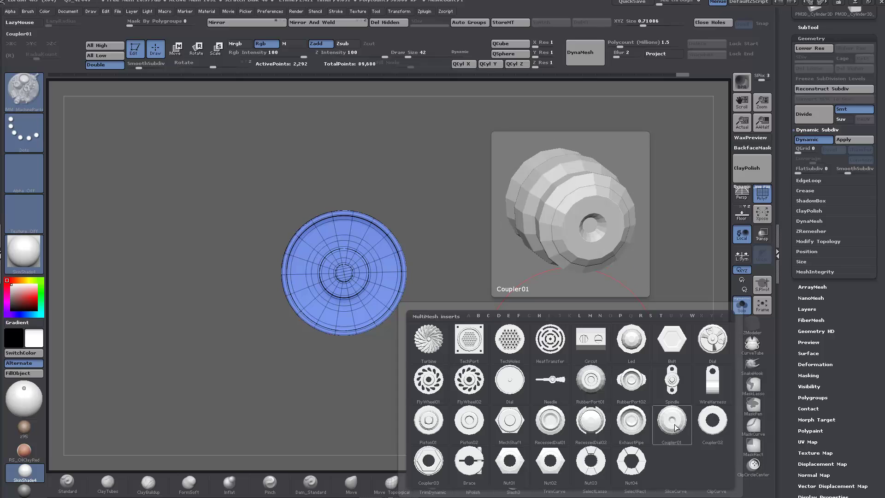
{"action": "mouse_move", "coordinate": [475, 417]}
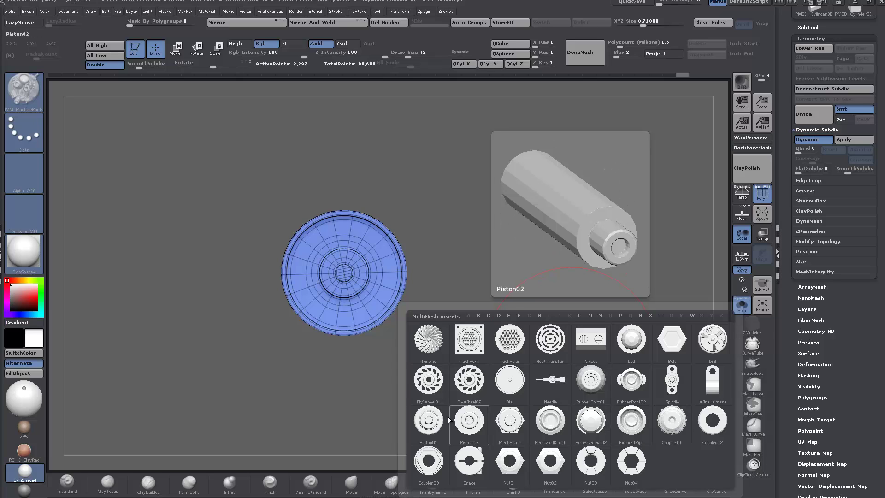
{"action": "mouse_move", "coordinate": [418, 420]}
{"action": "mouse_move", "coordinate": [712, 343]}
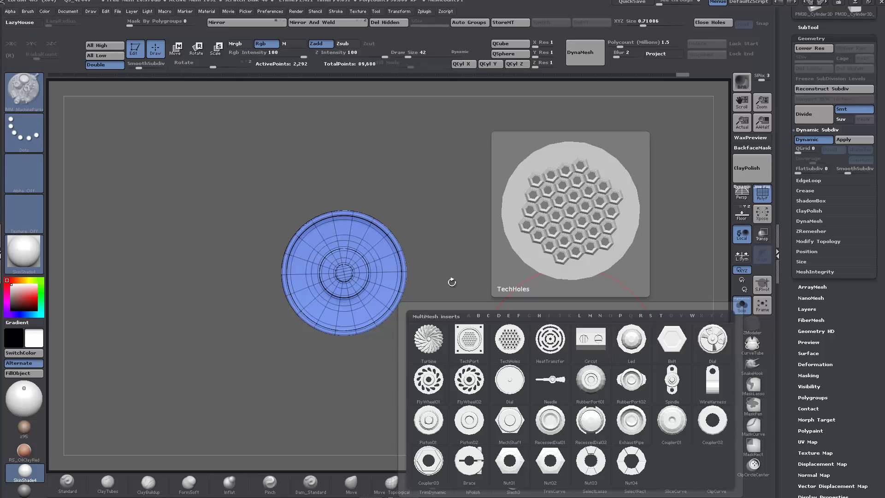
{"action": "key", "text": "b"}
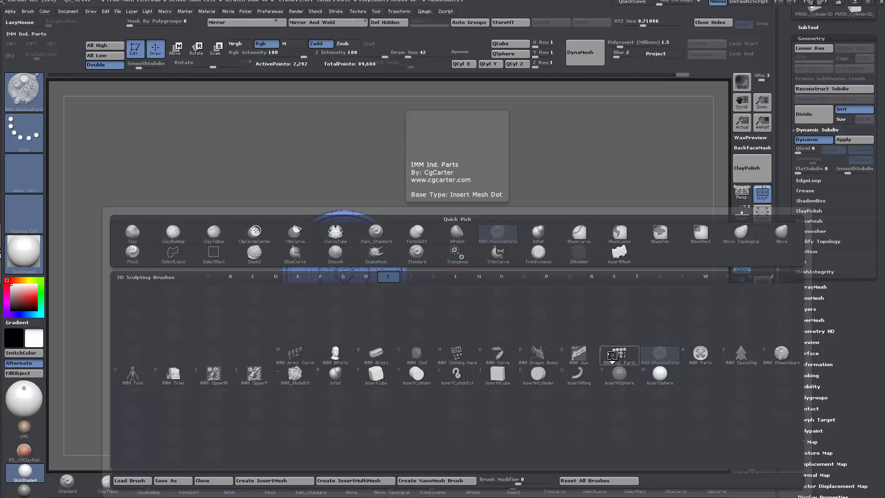
{"action": "left_click", "coordinate": [613, 357]}
{"action": "key", "text": "m"}
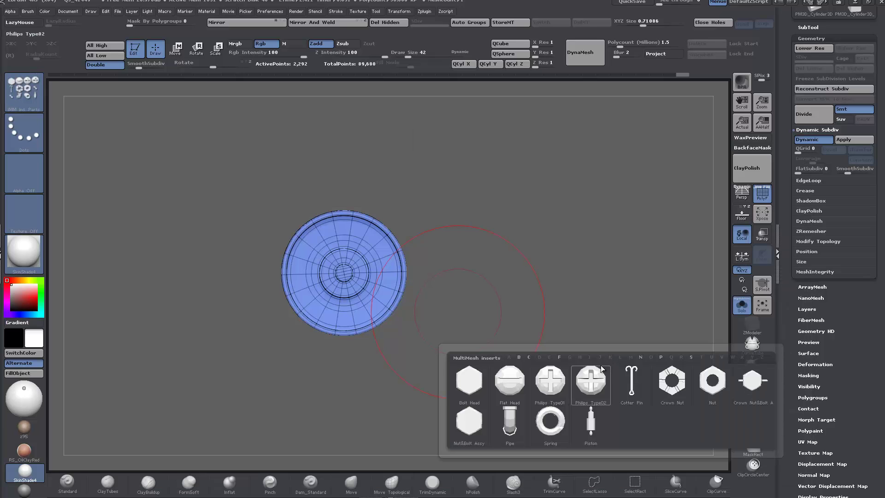
{"action": "left_click", "coordinate": [534, 376]}
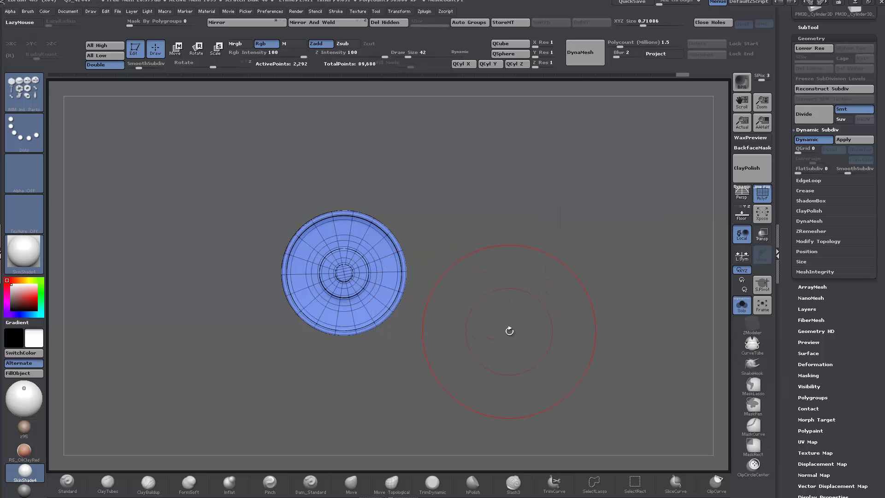
Choose the Rivot05 mesh from the IMM SteamGears insert brush
{"action": "key", "text": "b"}
{"action": "key", "text": "i"}
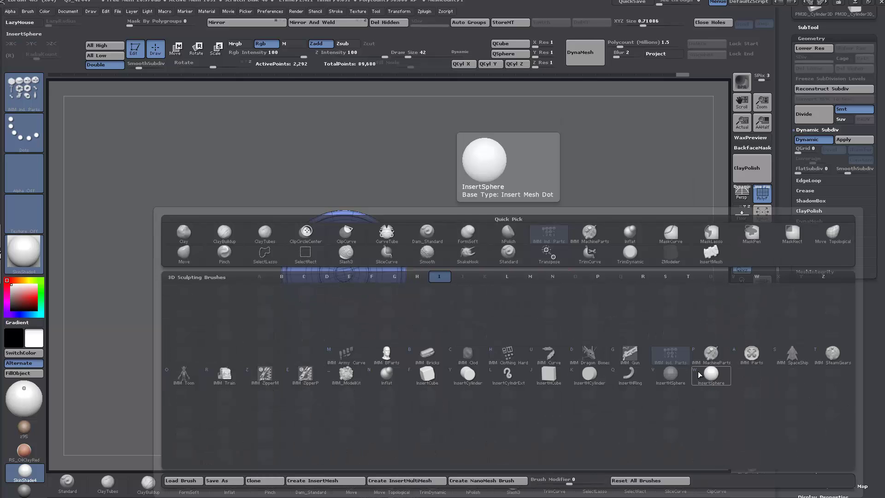
{"action": "left_click", "coordinate": [833, 353]}
{"action": "key", "text": "m"}
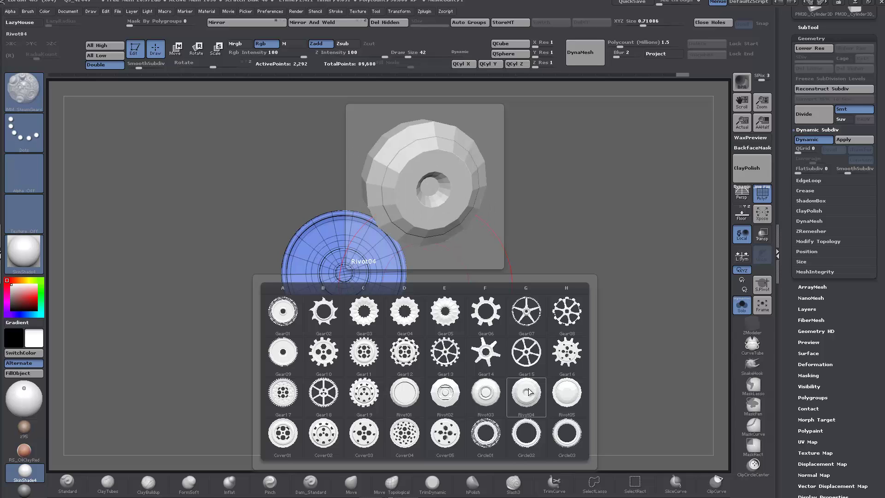
{"action": "left_click", "coordinate": [558, 393]}
Frame the wheel's face, turn off the polyframe, and show the floor grid's reference drawing behind it
{"action": "left_click_drag", "start_coordinate": [396, 307], "coordinate": [473, 352]}
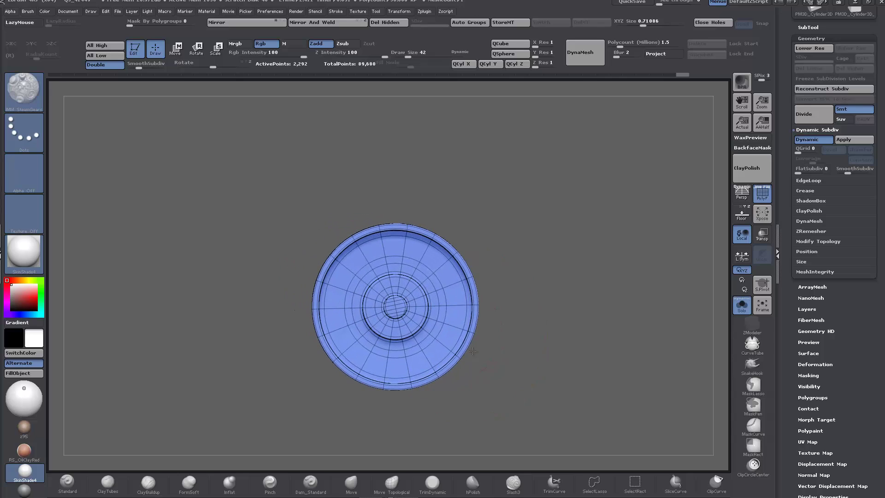
{"action": "left_click_drag", "start_coordinate": [521, 371], "coordinate": [493, 345], "text": "alt"}
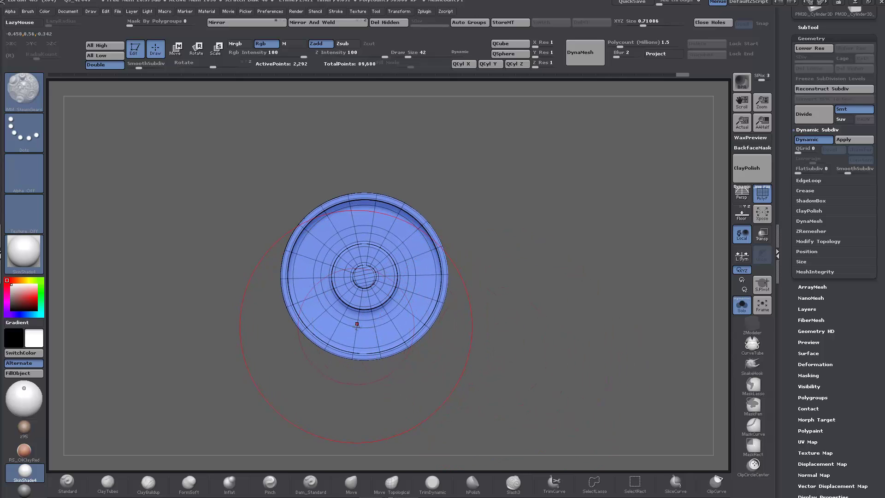
{"action": "left_click_drag", "start_coordinate": [357, 325], "coordinate": [365, 328]}
{"action": "mouse_move", "coordinate": [407, 368]}
{"action": "left_mouse_down"}
{"action": "mouse_move", "coordinate": [458, 354]}
{"action": "mouse_move", "coordinate": [560, 423]}
{"action": "mouse_move", "coordinate": [564, 398]}
{"action": "mouse_move", "coordinate": [604, 391]}
{"action": "mouse_move", "coordinate": [595, 390]}
{"action": "mouse_move", "coordinate": [594, 403]}
{"action": "mouse_move", "coordinate": [592, 286]}
{"action": "mouse_move", "coordinate": [693, 244]}
{"action": "left_mouse_up"}
{"action": "key", "text": "shift+f"}
{"action": "key", "text": "ctrl"}
{"action": "left_click", "coordinate": [741, 216]}
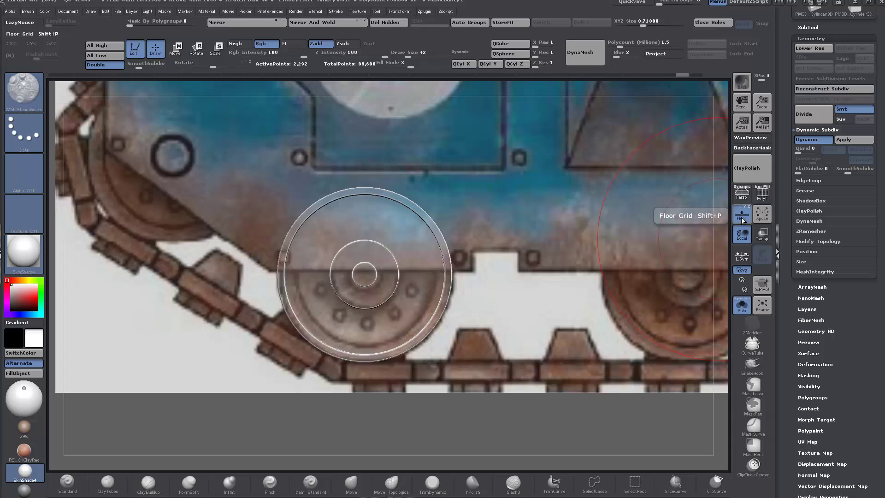
Set the draw size to 2 and insert five rivets on the wheel's face over the bolts in the reference drawing
{"action": "mouse_move", "coordinate": [515, 304]}
{"action": "left_mouse_down", "text": "alt"}
{"action": "mouse_move", "coordinate": [527, 310]}
{"action": "mouse_move", "coordinate": [218, 318]}
{"action": "left_mouse_up", "text": "alt"}
{"action": "key", "text": "space"}
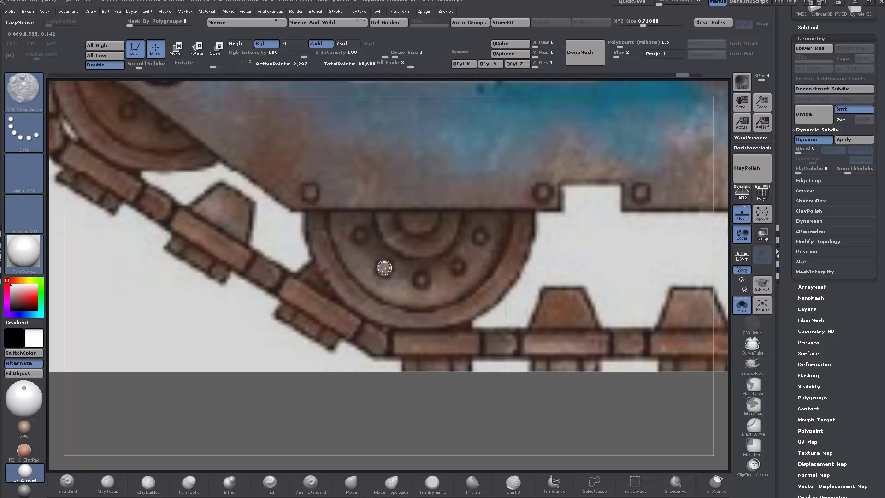
{"action": "left_click", "coordinate": [385, 268]}
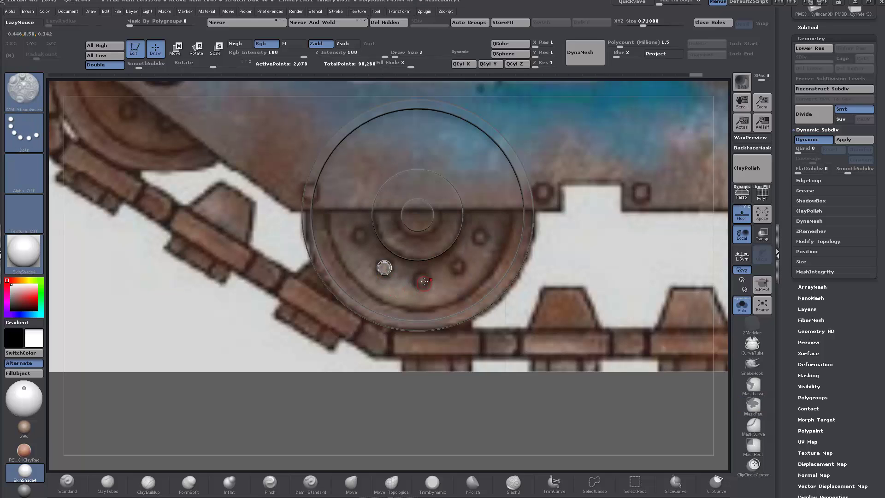
{"action": "left_click", "coordinate": [385, 267]}
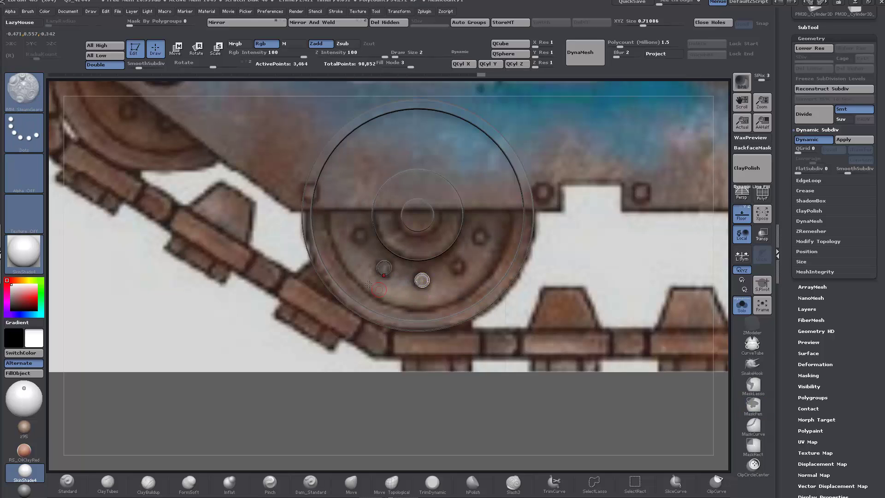
{"action": "key", "text": "ctrl"}
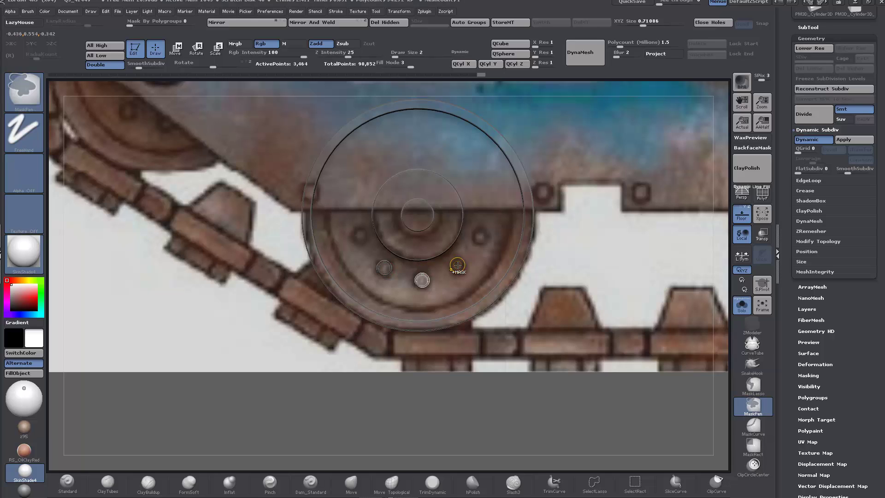
{"action": "left_click", "coordinate": [457, 265]}
{"action": "key", "text": "ctrl"}
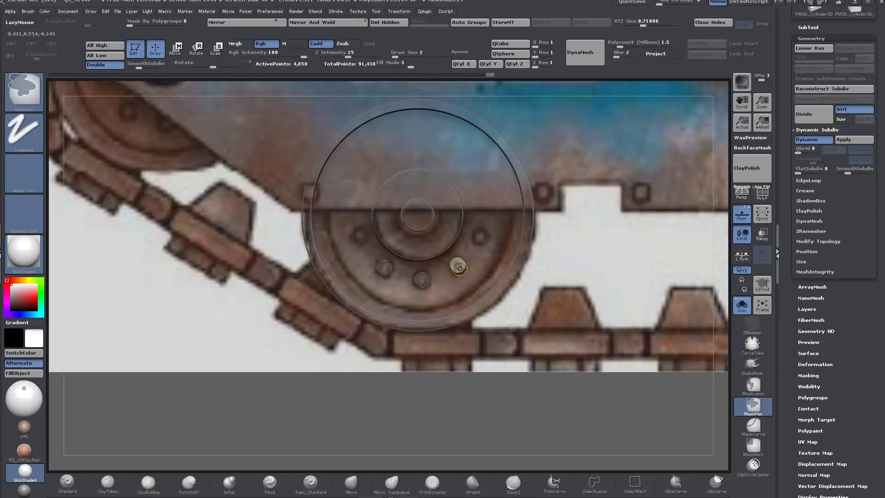
{"action": "left_click", "coordinate": [479, 237]}
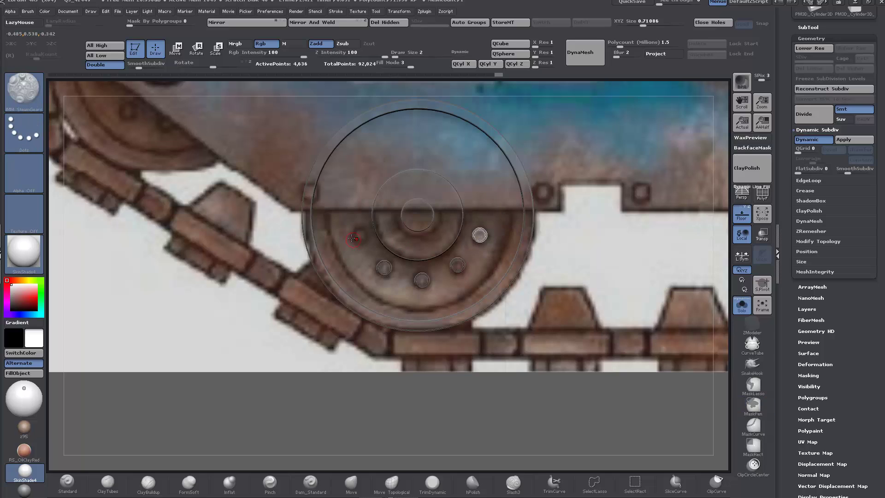
{"action": "left_click", "coordinate": [359, 233]}
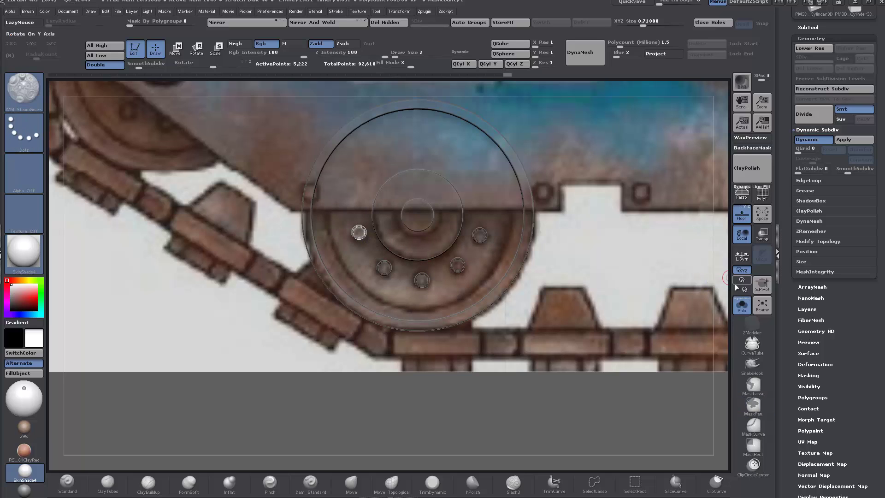
Show the rest of the tank again with the neighbouring reference wheels in view, and turn the polyframe on
{"action": "left_click", "coordinate": [743, 310]}
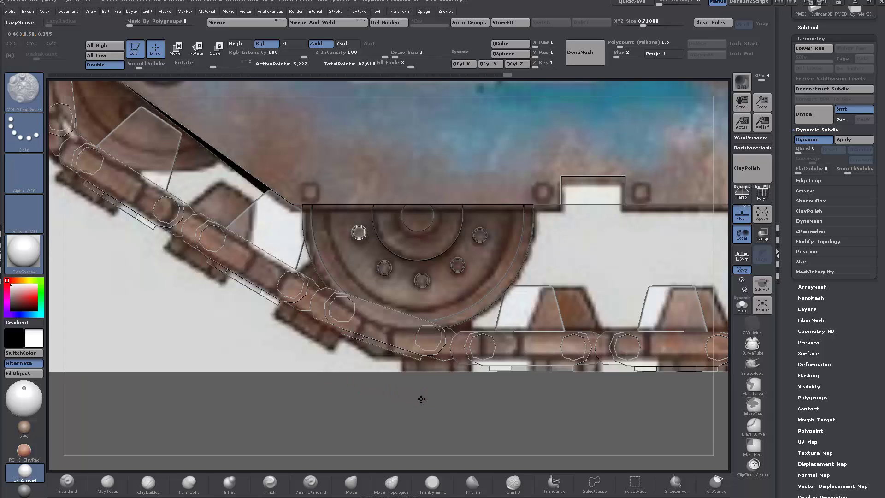
{"action": "left_click_drag", "start_coordinate": [490, 401], "coordinate": [351, 400], "text": "alt"}
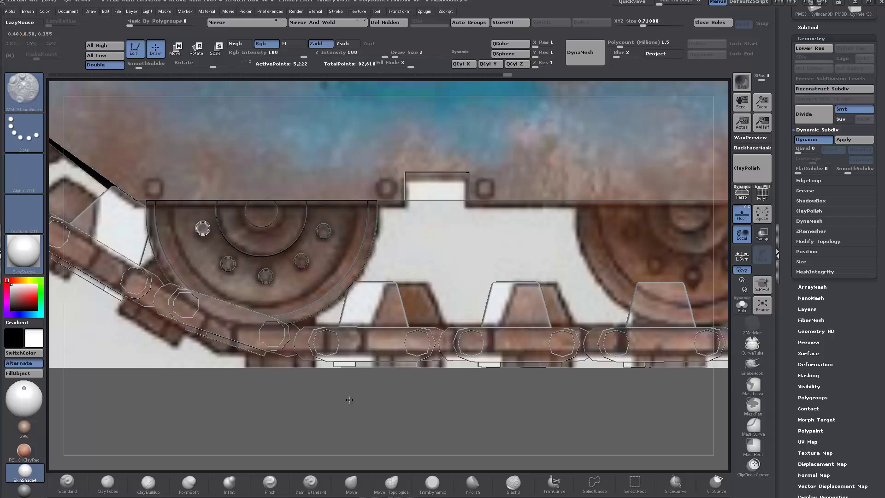
{"action": "left_click_drag", "start_coordinate": [470, 398], "coordinate": [313, 406], "text": "alt"}
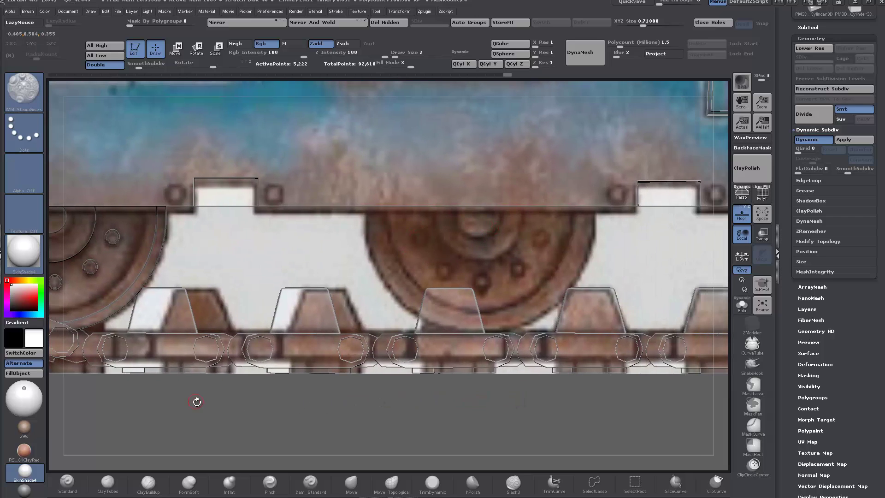
{"action": "left_click_drag", "start_coordinate": [201, 402], "coordinate": [349, 337]}
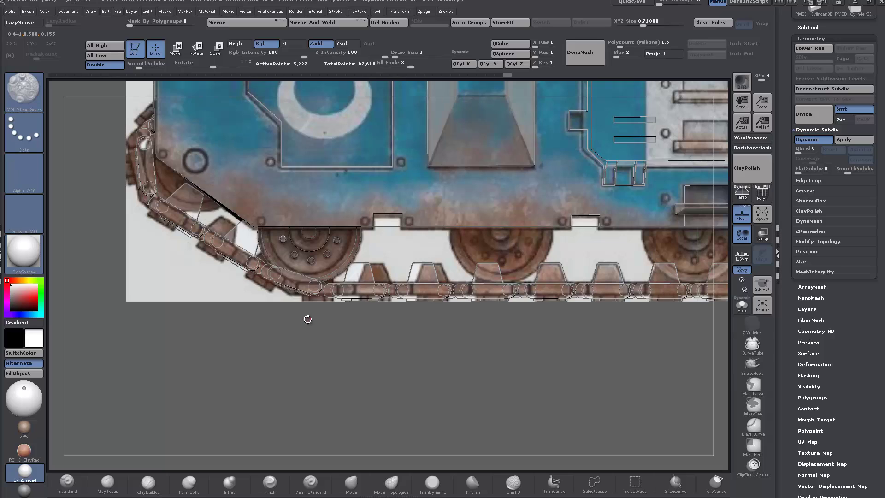
{"action": "left_click", "coordinate": [761, 197]}
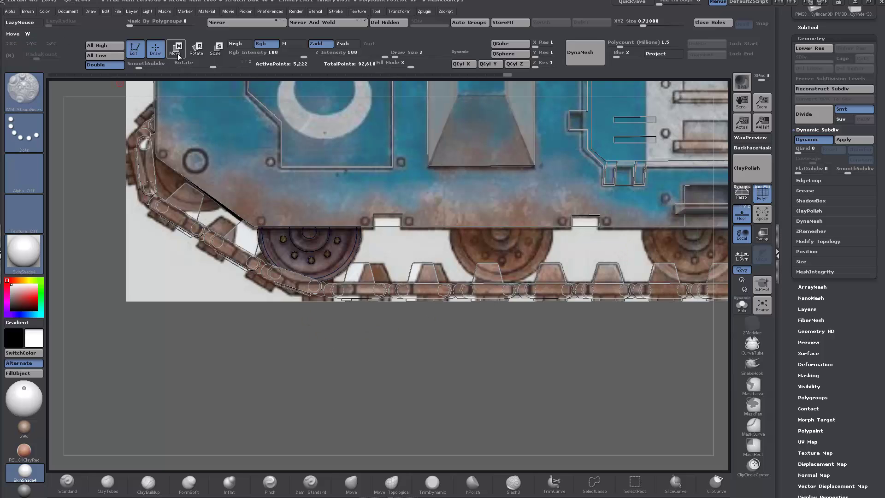
Lay a horizontal transpose line from the riveted wheel and duplicate it onto the next wheel position in the reference
{"action": "key", "text": "w"}
{"action": "left_click_drag", "start_coordinate": [313, 263], "coordinate": [535, 263], "text": "shift"}
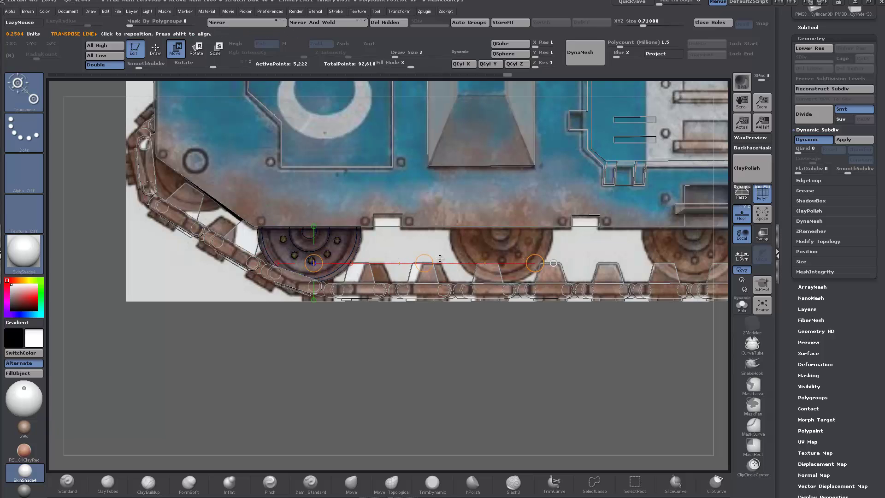
{"action": "left_click", "coordinate": [458, 261], "text": "ctrl+shift"}
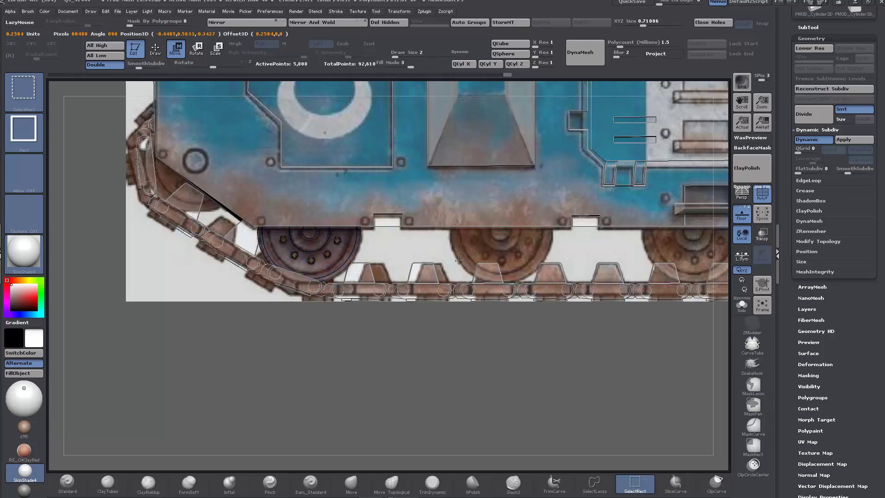
{"action": "left_click_drag", "start_coordinate": [483, 258], "coordinate": [484, 257], "text": "ctrl+shift"}
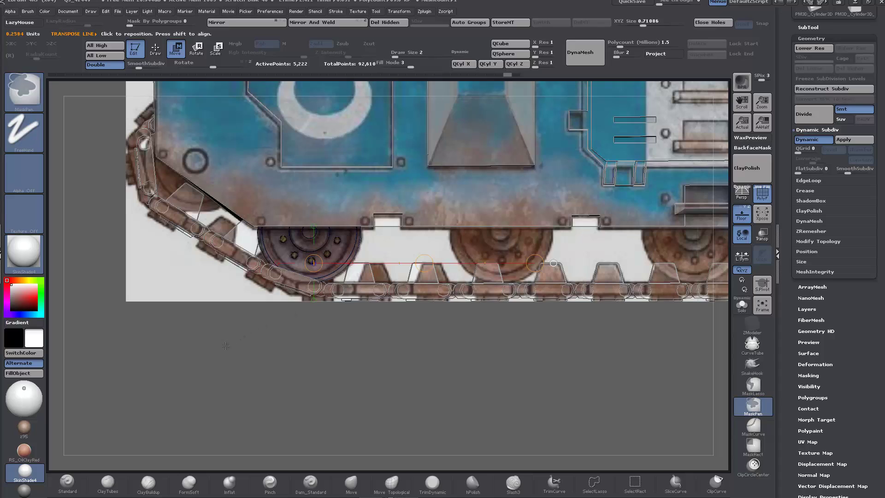
{"action": "left_click_drag", "start_coordinate": [227, 348], "coordinate": [276, 371], "text": "ctrl"}
{"action": "left_click_drag", "start_coordinate": [431, 262], "coordinate": [615, 249], "text": "ctrl"}
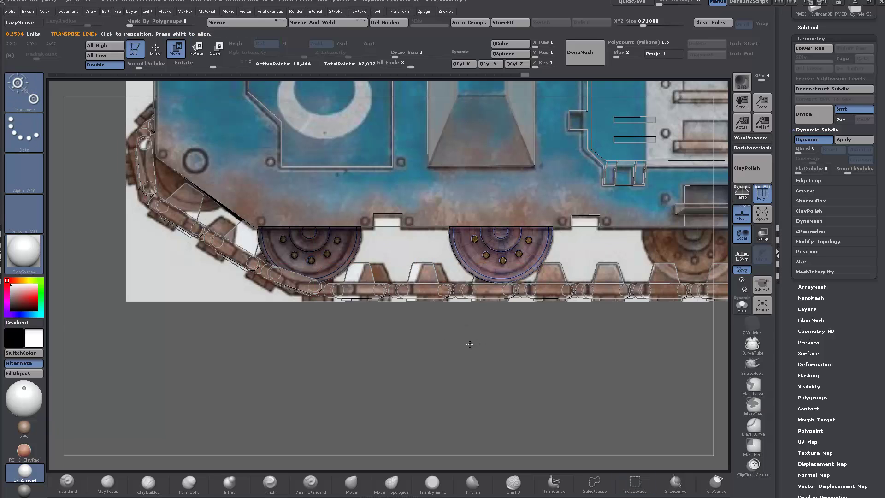
Duplicate the riveted wheel onto the next two wheel positions of the reference along the track's lower run
{"action": "left_click_drag", "start_coordinate": [482, 342], "coordinate": [264, 361], "text": "alt"}
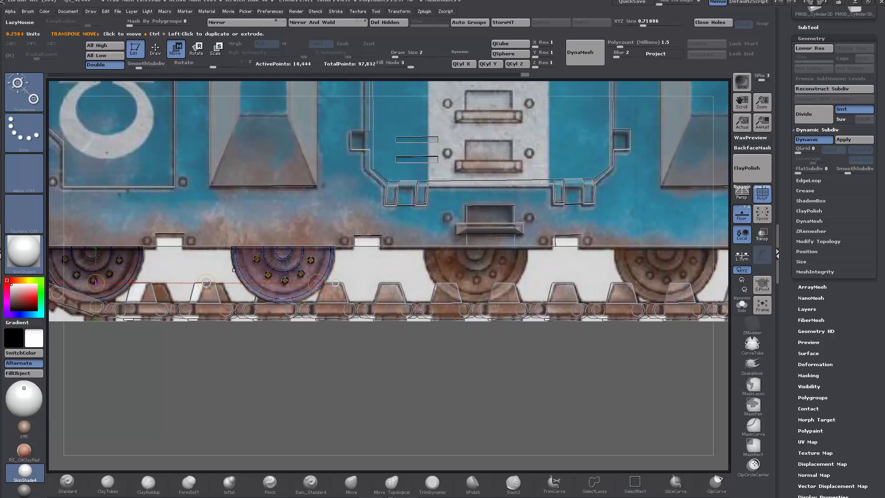
{"action": "left_click_drag", "start_coordinate": [207, 283], "coordinate": [400, 283], "text": "ctrl"}
{"action": "left_click_drag", "start_coordinate": [470, 331], "coordinate": [314, 336], "text": "alt"}
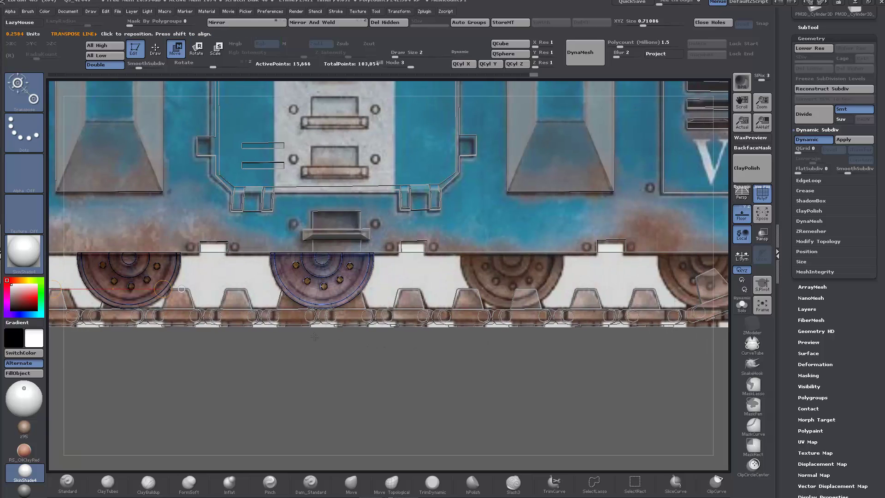
{"action": "left_click_drag", "start_coordinate": [402, 295], "coordinate": [592, 295], "text": "ctrl"}
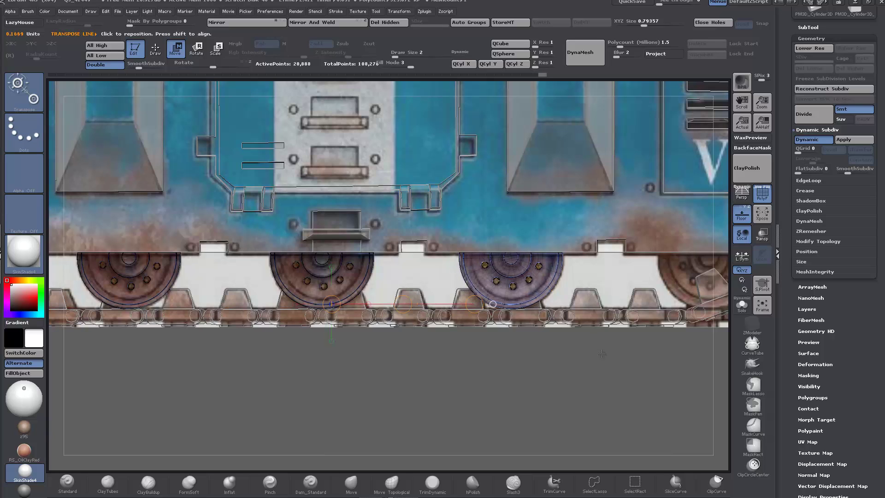
Lay a fresh horizontal transpose line and duplicate the wheel onto the last lower reference wheel near the track's right end
{"action": "left_click_drag", "start_coordinate": [604, 355], "coordinate": [412, 357], "text": "alt"}
{"action": "left_click_drag", "start_coordinate": [345, 300], "coordinate": [455, 300], "text": "shift"}
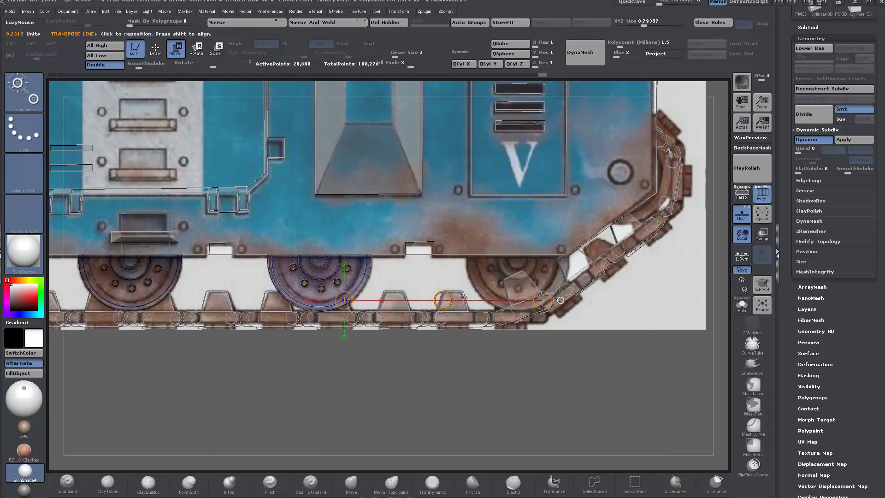
{"action": "left_click_drag", "start_coordinate": [400, 300], "coordinate": [561, 300], "text": "ctrl"}
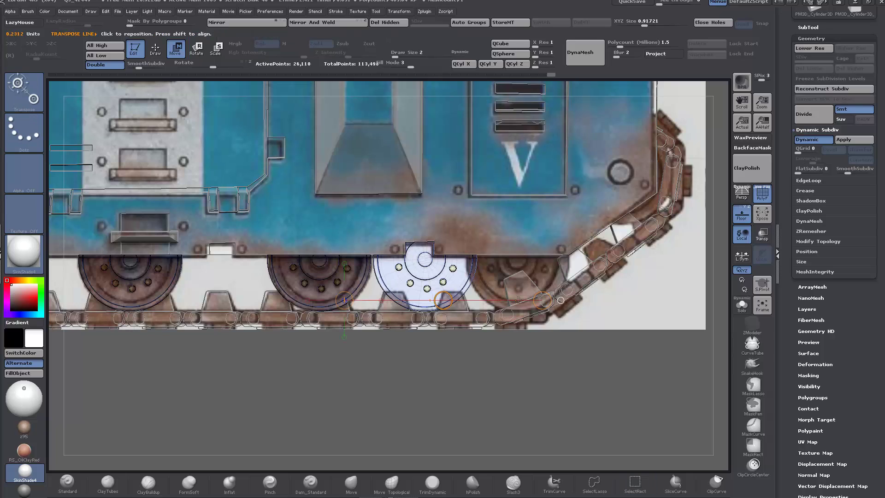
{"action": "left_click_drag", "start_coordinate": [441, 300], "coordinate": [534, 289]}
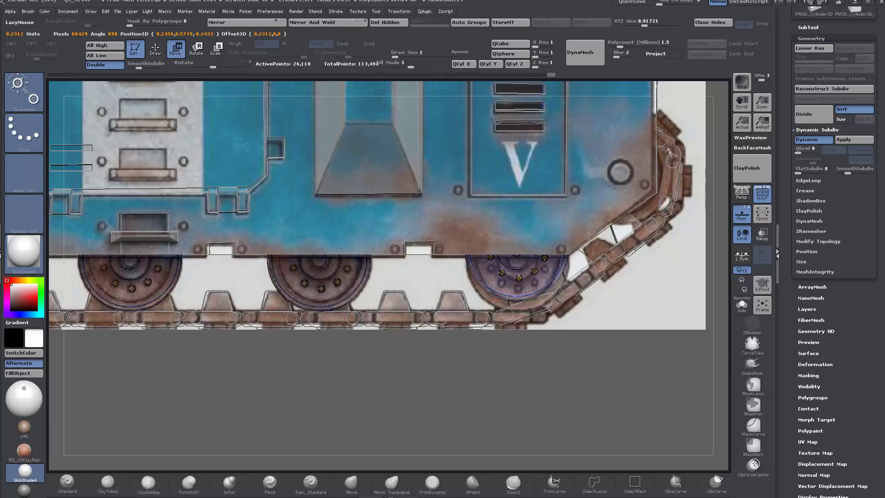
Lay a transpose line back from the last lower wheel and duplicate that wheel toward the track's left end
{"action": "left_click_drag", "start_coordinate": [280, 371], "coordinate": [455, 361], "text": "alt"}
{"action": "left_click_drag", "start_coordinate": [170, 373], "coordinate": [70, 368], "text": "alt"}
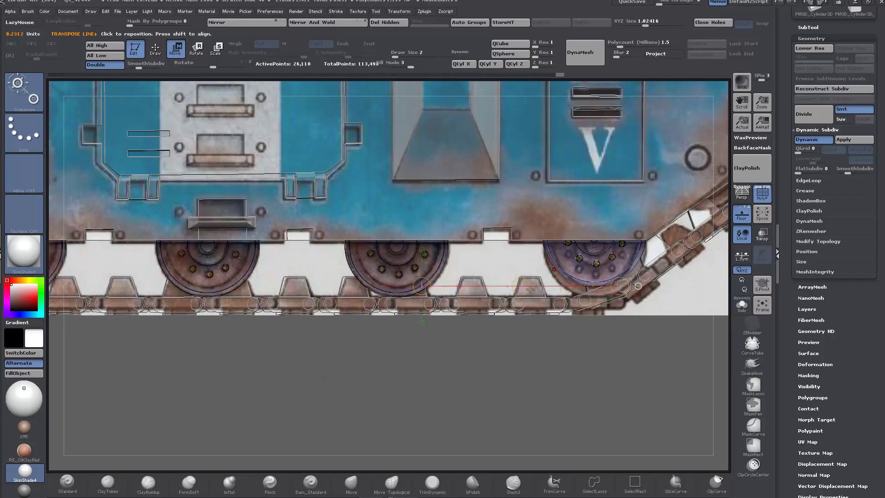
{"action": "left_click_drag", "start_coordinate": [586, 264], "coordinate": [399, 264]}
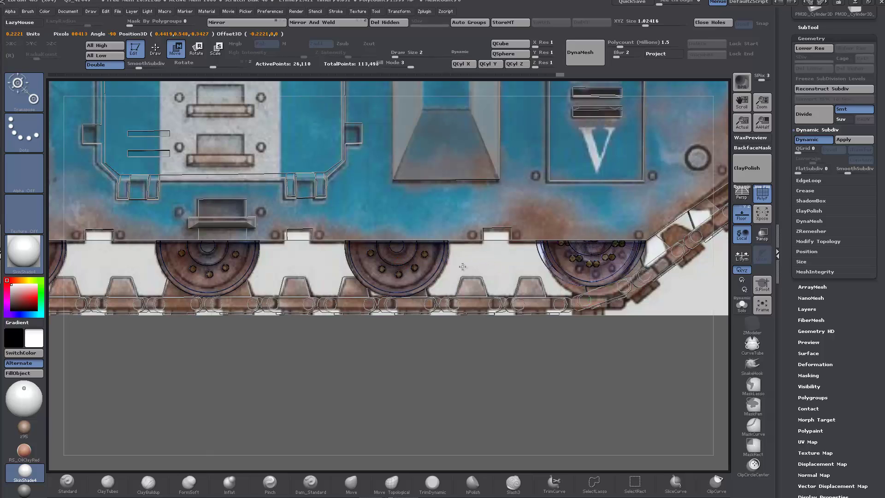
{"action": "left_click_drag", "start_coordinate": [494, 264], "coordinate": [165, 258], "text": "ctrl"}
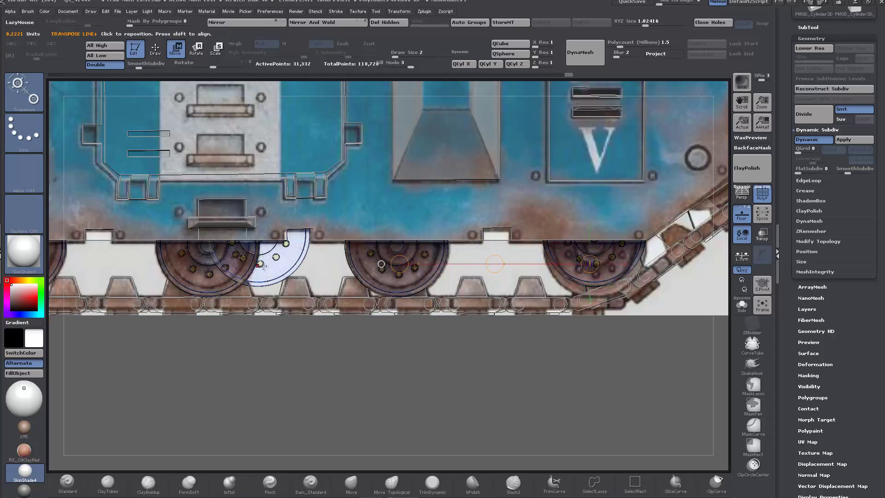
Move the new wheel copy onto the raised reference wheel behind the track's sloped left end
{"action": "left_click_drag", "start_coordinate": [174, 366], "coordinate": [439, 344], "text": "alt"}
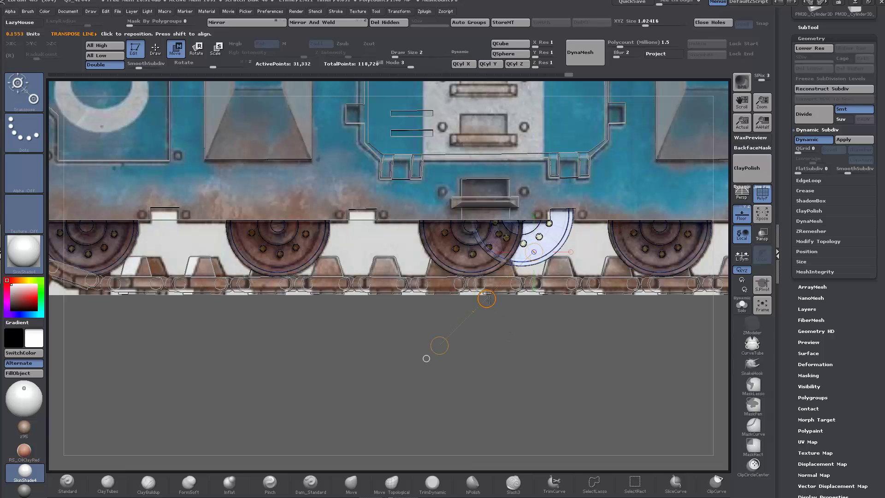
{"action": "left_click_drag", "start_coordinate": [489, 299], "coordinate": [136, 365]}
{"action": "mouse_move", "coordinate": [436, 346]}
{"action": "left_mouse_down", "text": "alt"}
{"action": "mouse_move", "coordinate": [556, 345]}
{"action": "mouse_move", "coordinate": [357, 365]}
{"action": "mouse_move", "coordinate": [473, 359]}
{"action": "left_mouse_up", "text": "alt"}
{"action": "left_click_drag", "start_coordinate": [382, 341], "coordinate": [178, 341]}
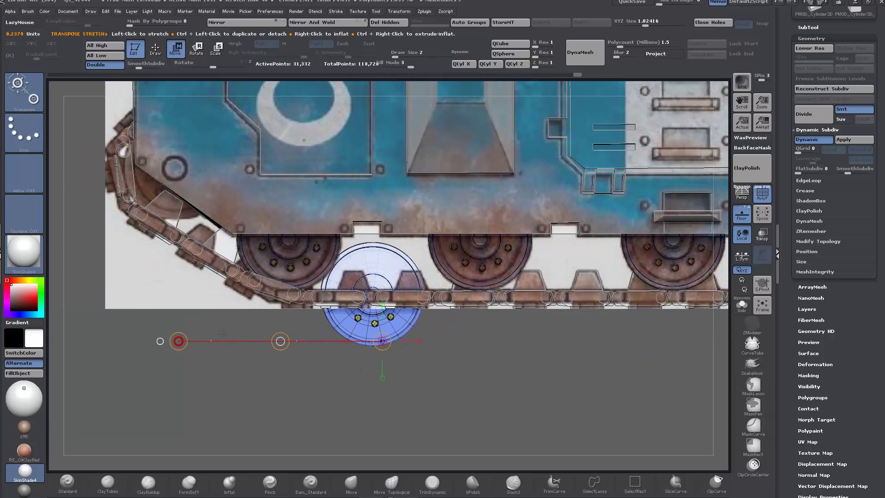
{"action": "left_click_drag", "start_coordinate": [280, 342], "coordinate": [93, 218]}
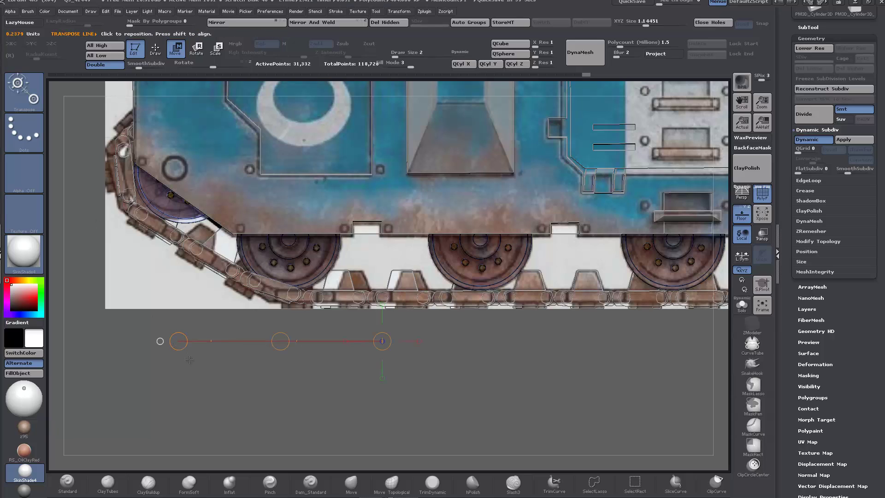
Duplicate the raised wheel at the track's left end and place the copy below the track
{"action": "left_click_drag", "start_coordinate": [606, 363], "coordinate": [205, 391], "text": "alt"}
{"action": "mouse_move", "coordinate": [528, 374]}
{"action": "left_mouse_down", "text": "alt"}
{"action": "mouse_move", "coordinate": [311, 399]}
{"action": "mouse_move", "coordinate": [340, 409]}
{"action": "left_mouse_up", "text": "alt"}
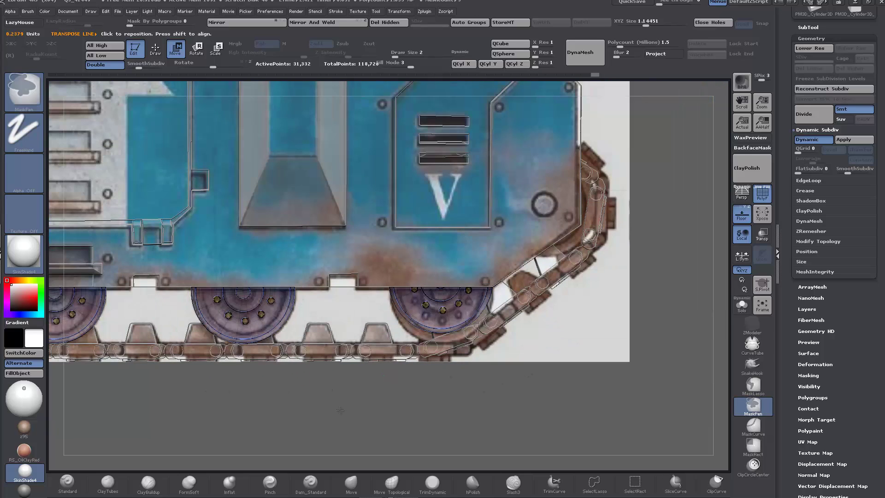
{"action": "left_click", "coordinate": [259, 403], "text": "ctrl"}
{"action": "left_click_drag", "start_coordinate": [246, 405], "coordinate": [537, 365], "text": "alt"}
{"action": "left_click_drag", "start_coordinate": [365, 410], "coordinate": [645, 410], "text": "alt"}
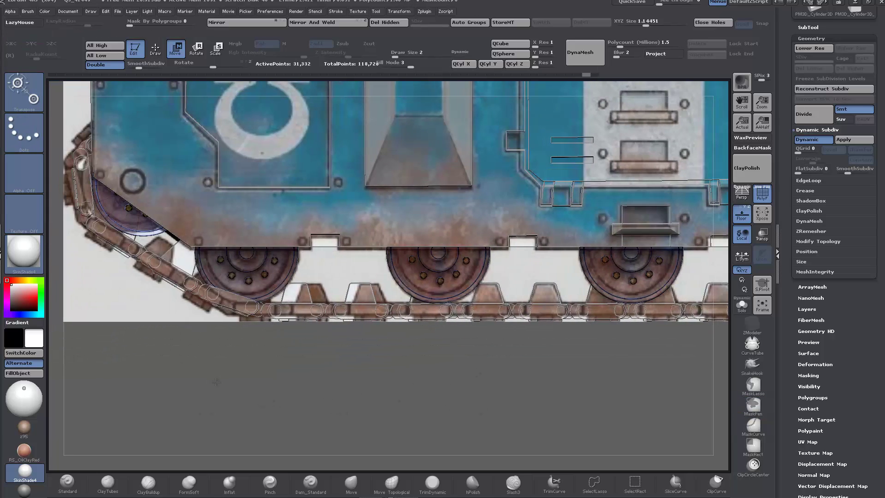
{"action": "left_click_drag", "start_coordinate": [208, 382], "coordinate": [367, 405], "text": "alt"}
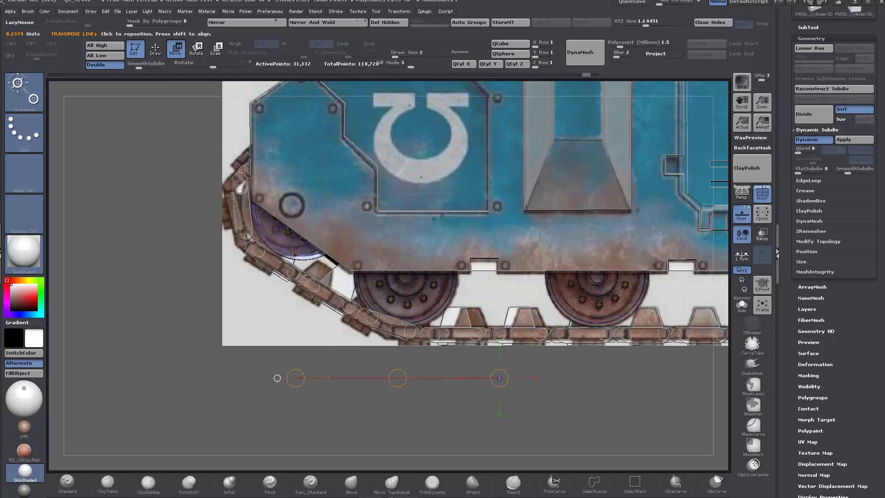
{"action": "left_click_drag", "start_coordinate": [293, 254], "coordinate": [561, 394]}
{"action": "left_click_drag", "start_coordinate": [427, 324], "coordinate": [429, 327]}
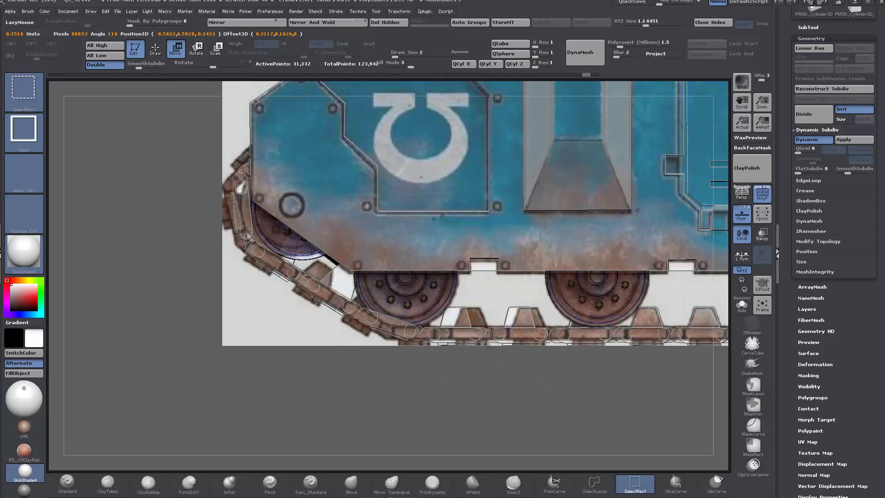
{"action": "left_click_drag", "start_coordinate": [489, 346], "coordinate": [672, 427]}
{"action": "left_click_drag", "start_coordinate": [402, 377], "coordinate": [90, 340], "text": "alt"}
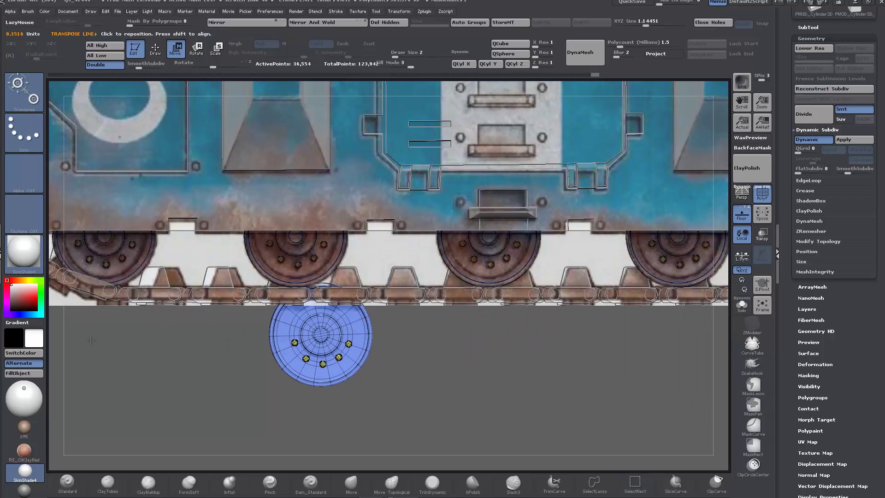
Move the copied wheel along the hull and fit it into the raised position behind the track's right end
{"action": "left_click_drag", "start_coordinate": [320, 335], "coordinate": [582, 331]}
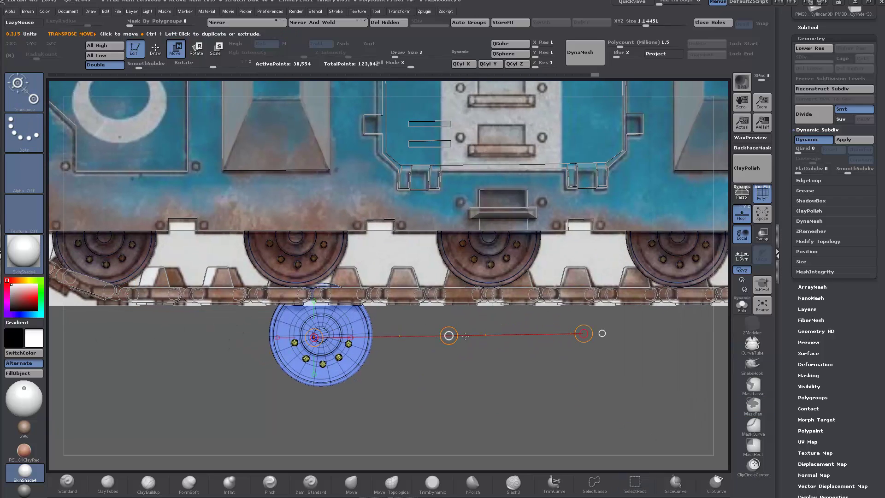
{"action": "left_click_drag", "start_coordinate": [451, 332], "coordinate": [599, 333]}
{"action": "left_click_drag", "start_coordinate": [671, 324], "coordinate": [718, 315]}
{"action": "left_click_drag", "start_coordinate": [476, 354], "coordinate": [566, 293], "text": "alt"}
{"action": "left_click_drag", "start_coordinate": [526, 359], "coordinate": [191, 433], "text": "alt"}
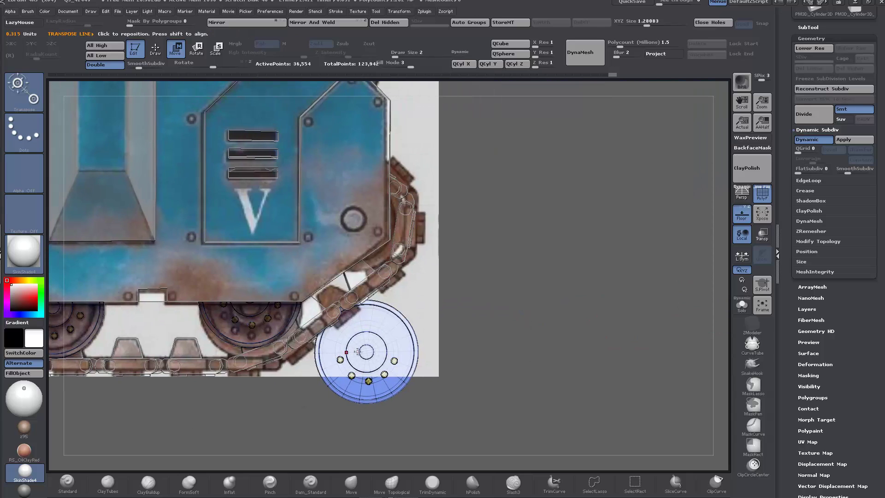
{"action": "left_click_drag", "start_coordinate": [507, 300], "coordinate": [414, 203]}
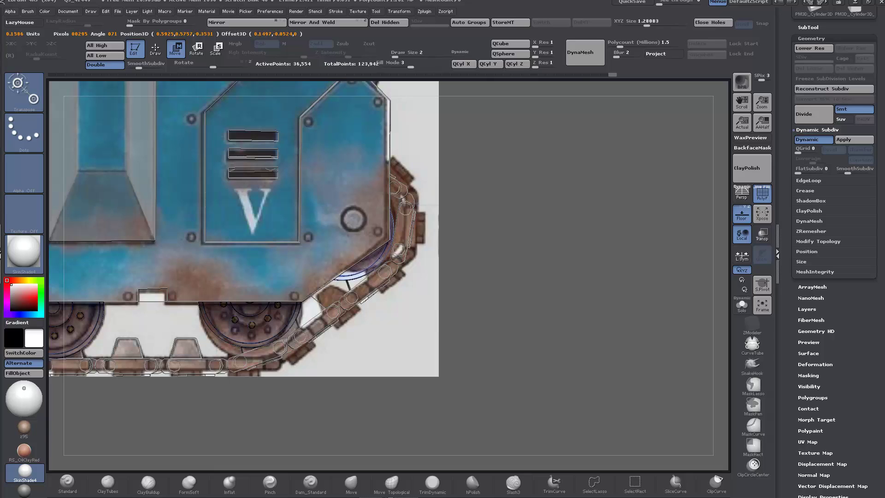
{"action": "left_click_drag", "start_coordinate": [414, 202], "coordinate": [414, 203]}
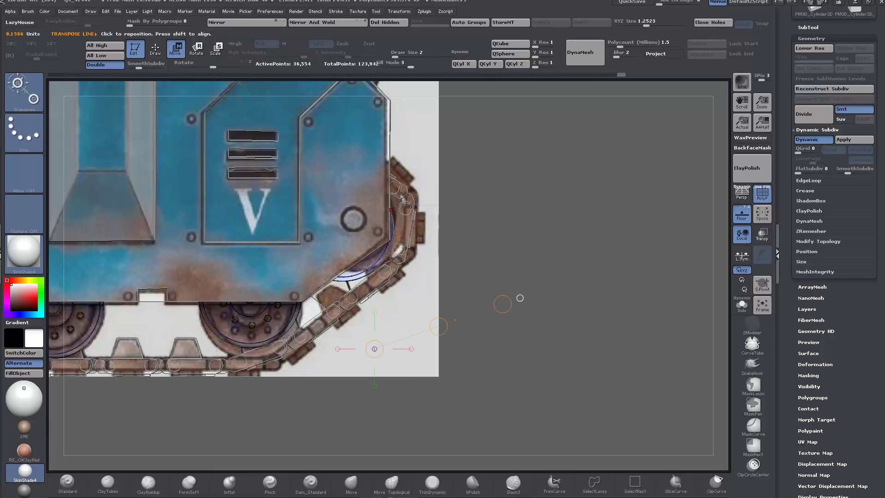
Turn off the floor reference drawing and isolate the wheel subtool with Solo
{"action": "left_click_drag", "start_coordinate": [125, 437], "coordinate": [340, 454], "text": "alt"}
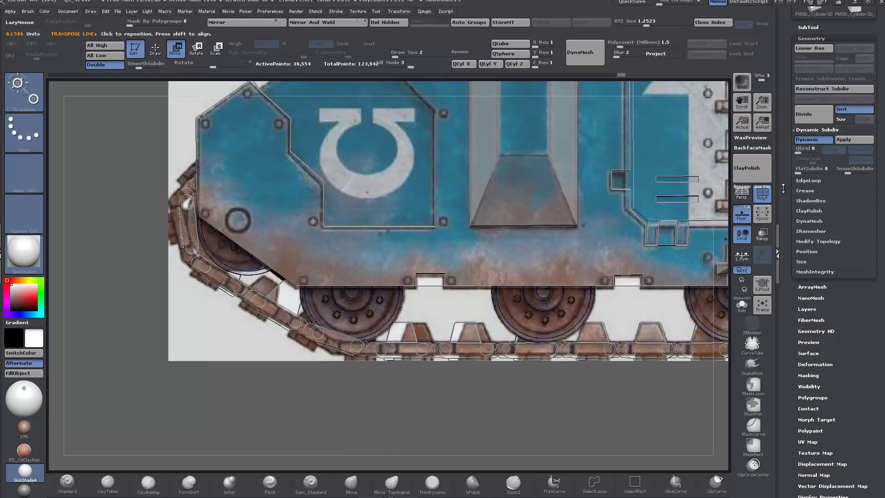
{"action": "left_click", "coordinate": [744, 217]}
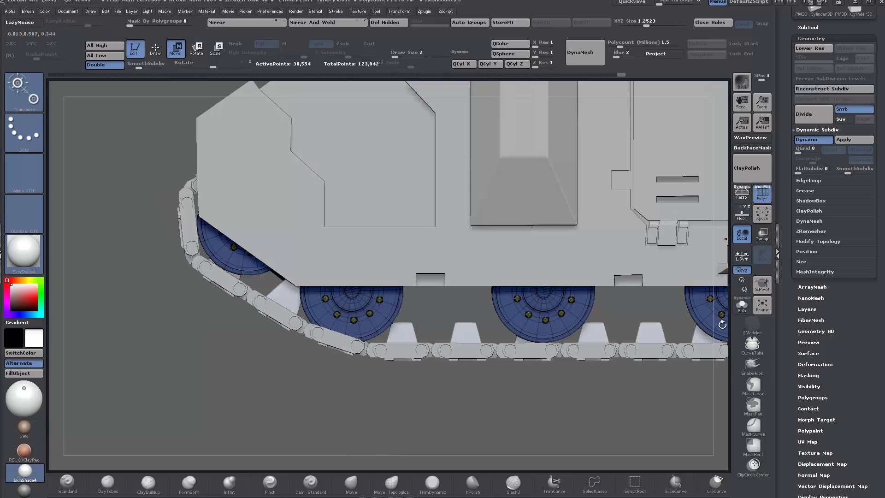
{"action": "left_click", "coordinate": [743, 306]}
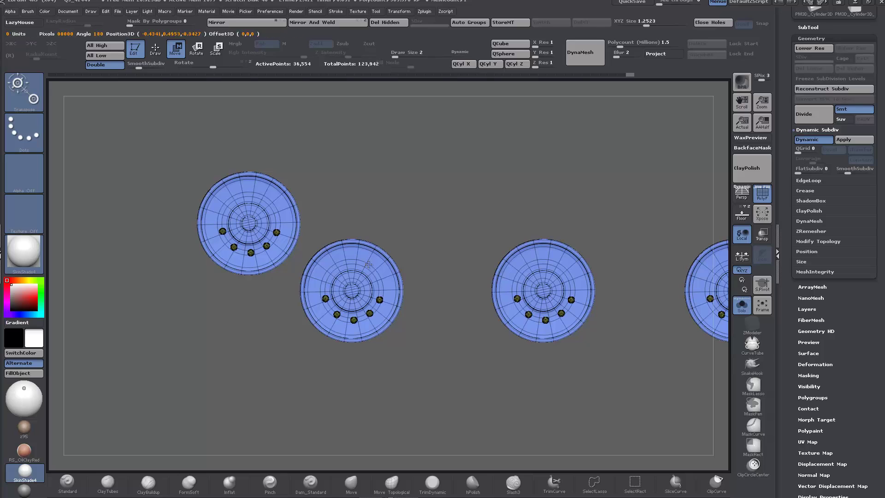
{"action": "left_click_drag", "start_coordinate": [368, 258], "coordinate": [368, 240]}
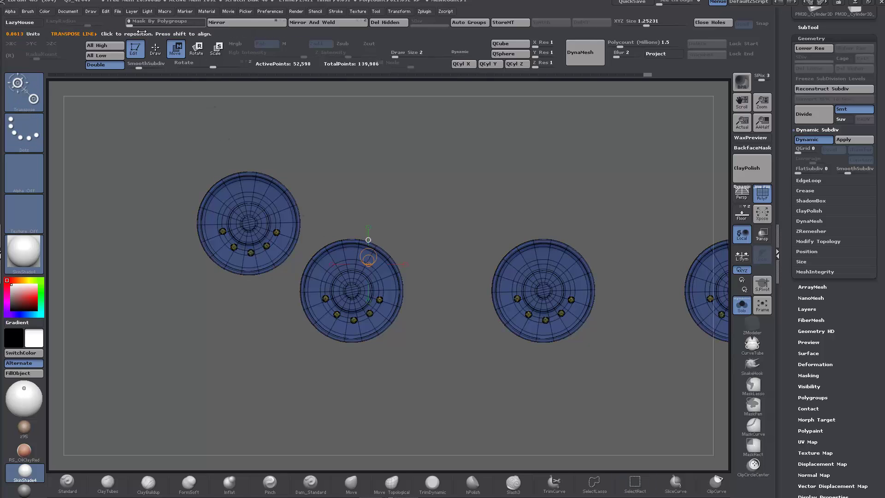
Show all parts of the wheel subtool and give every wheel and rivet its own polygroup with Auto Groups
{"action": "key", "text": "q"}
{"action": "key", "text": "ctrl"}
{"action": "key", "text": "ctrl+shift"}
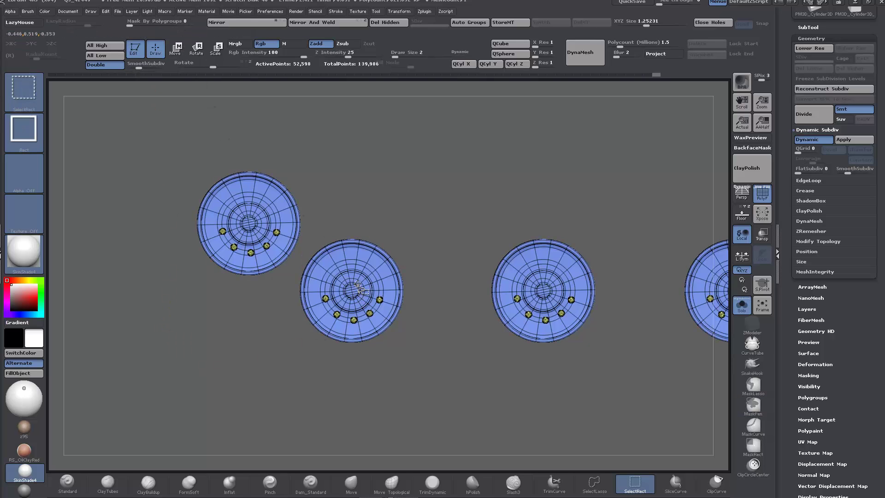
{"action": "left_click", "coordinate": [358, 282], "text": "ctrl+alt+shift"}
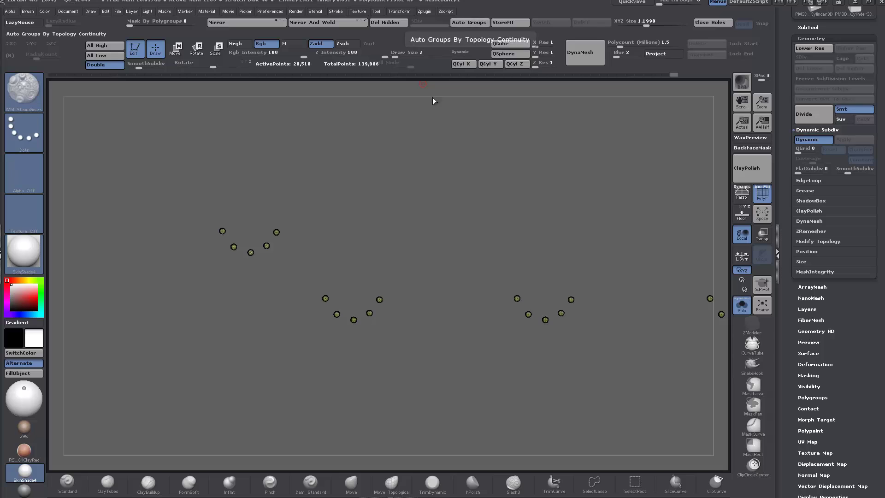
{"action": "left_click", "coordinate": [404, 147], "text": "ctrl+shift"}
{"action": "left_click", "coordinate": [468, 22]}
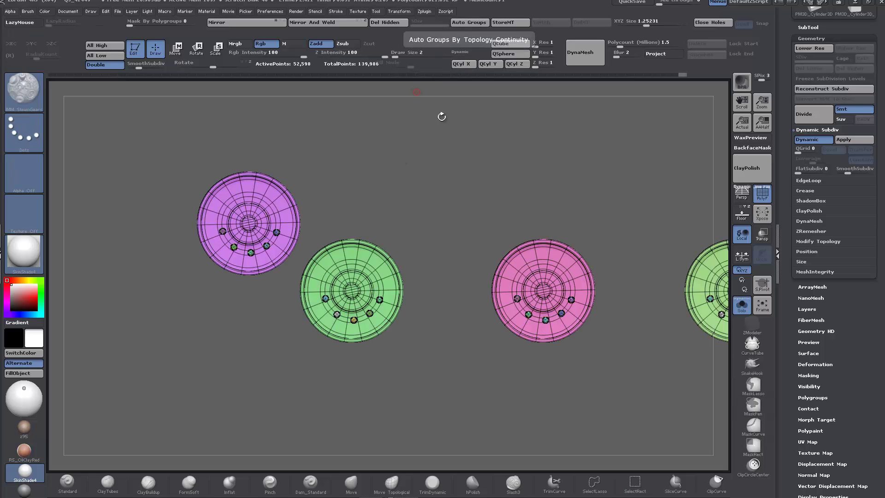
Isolate the first lower wheel with its rivets using SelectLasso, mask it, show everything and invert the mask
{"action": "left_click", "coordinate": [591, 486]}
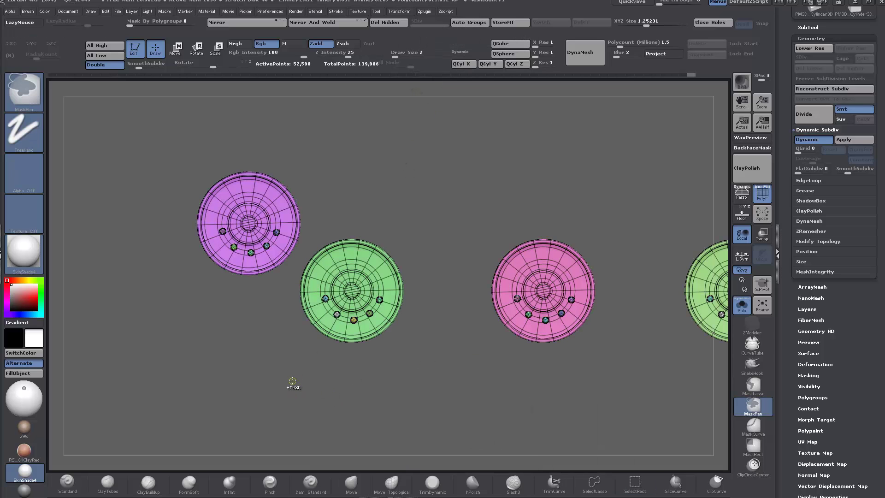
{"action": "mouse_move", "coordinate": [293, 385]}
{"action": "left_mouse_down", "text": "ctrl+shift"}
{"action": "mouse_move", "coordinate": [281, 326]}
{"action": "mouse_move", "coordinate": [300, 353]}
{"action": "left_mouse_up", "text": "ctrl+shift"}
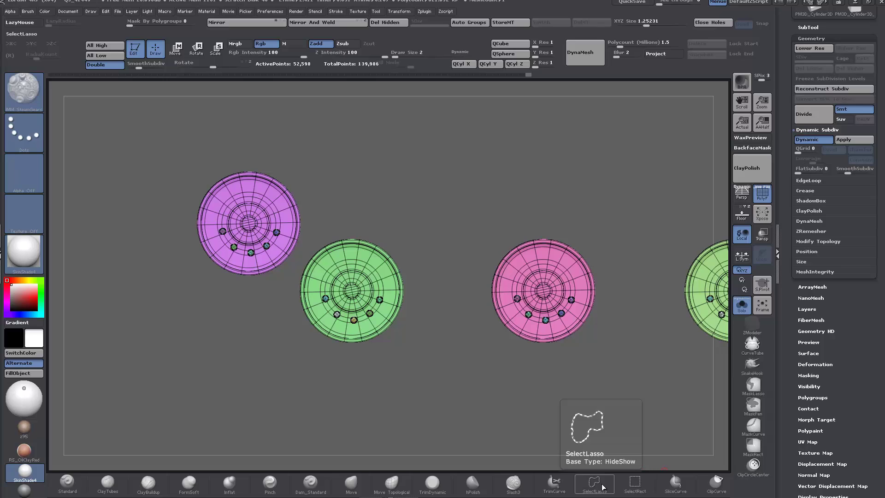
{"action": "mouse_move", "coordinate": [337, 381]}
{"action": "left_mouse_down", "text": "ctrl+shift"}
{"action": "mouse_move", "coordinate": [289, 313]}
{"action": "mouse_move", "coordinate": [295, 244]}
{"action": "mouse_move", "coordinate": [434, 272]}
{"action": "mouse_move", "coordinate": [393, 407]}
{"action": "left_mouse_up", "text": "ctrl+shift"}
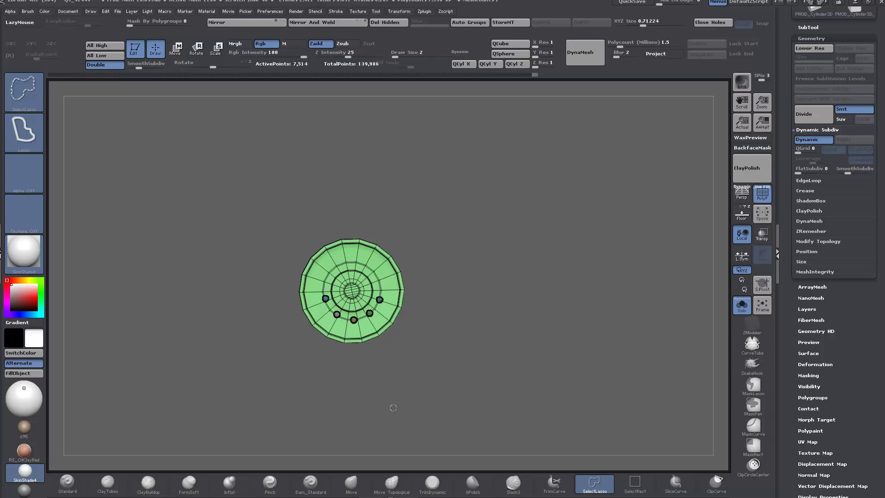
{"action": "key", "text": "ctrl"}
{"action": "left_click", "coordinate": [392, 408], "text": "ctrl"}
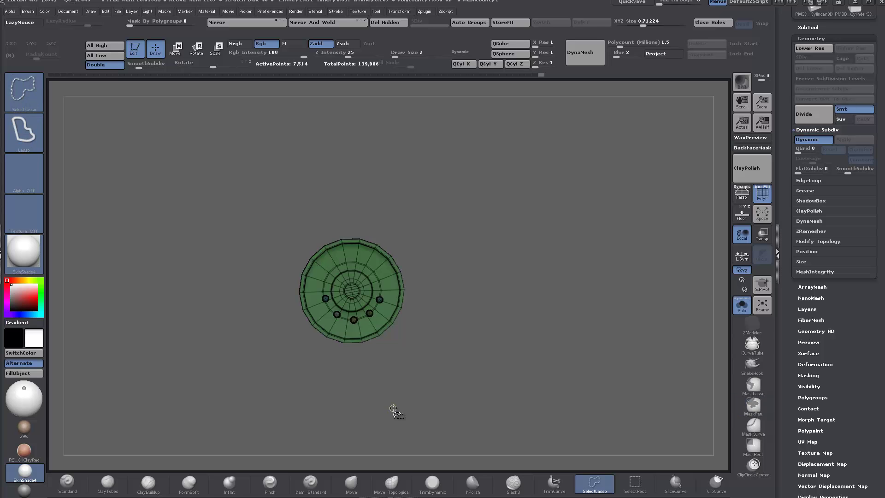
{"action": "left_click", "coordinate": [393, 407], "text": "ctrl+shift"}
{"action": "key", "text": "ctrl"}
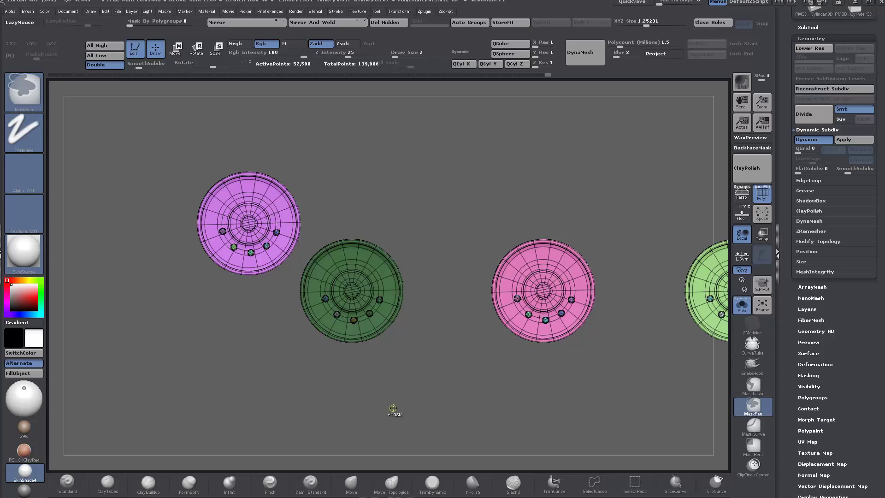
{"action": "left_click", "coordinate": [393, 408], "text": "ctrl"}
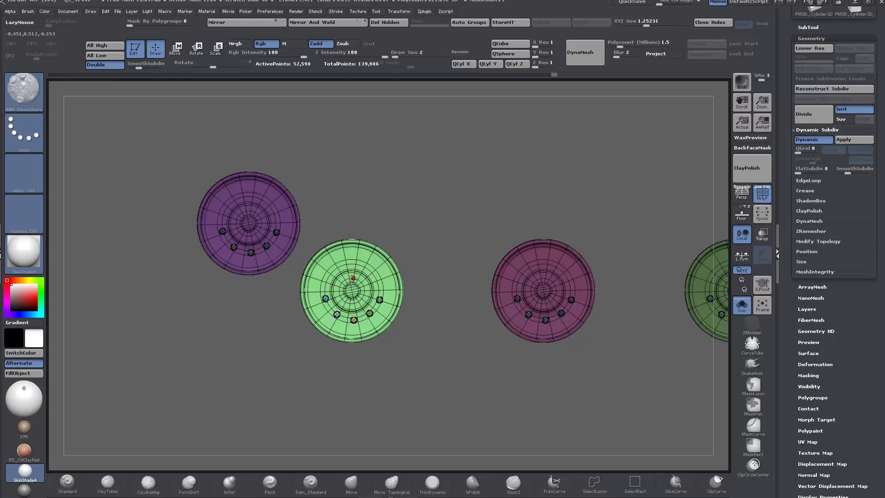
Set a vertical Move transpose line over the unmasked first lower wheel, keeping the whole wheel subtool visible
{"action": "left_click", "coordinate": [353, 277], "text": "ctrl+shift"}
{"action": "left_click", "coordinate": [356, 198], "text": "ctrl+shift"}
{"action": "key", "text": "w"}
{"action": "left_click_drag", "start_coordinate": [352, 279], "coordinate": [374, 125], "text": "ctrl"}
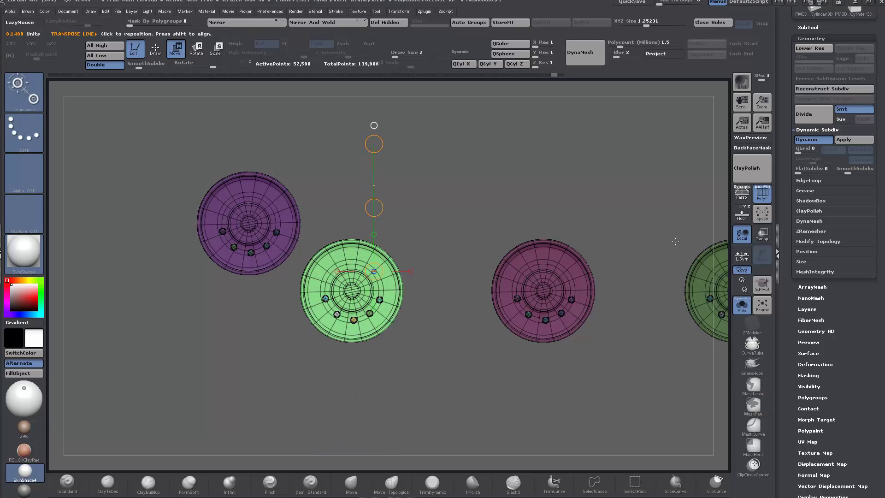
Show the full tank without PolyFrame, Solo or floor reference and raise the first lower wheel slightly above the track
{"action": "left_click", "coordinate": [736, 219]}
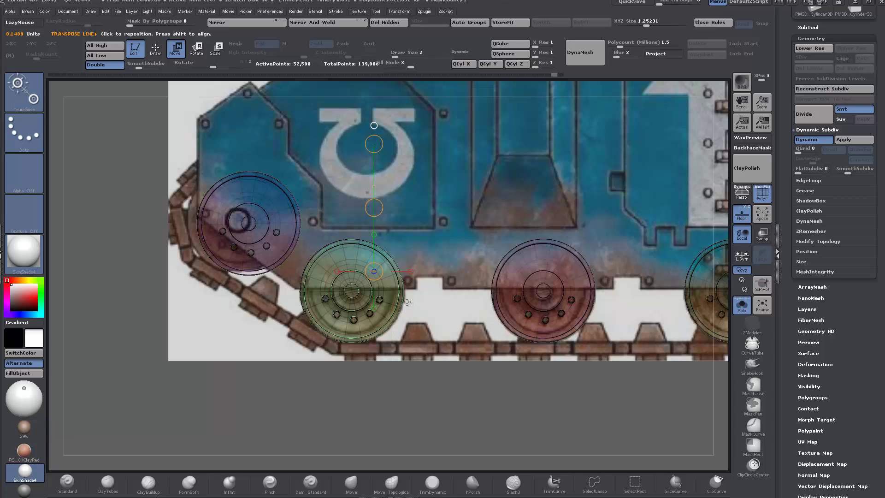
{"action": "left_click", "coordinate": [762, 194]}
{"action": "left_click", "coordinate": [741, 304]}
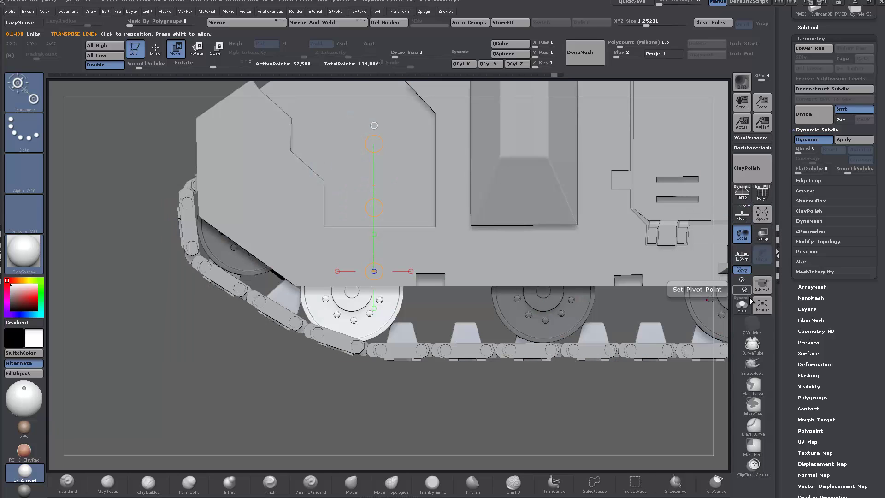
{"action": "left_click", "coordinate": [742, 305]}
{"action": "left_click", "coordinate": [742, 305]}
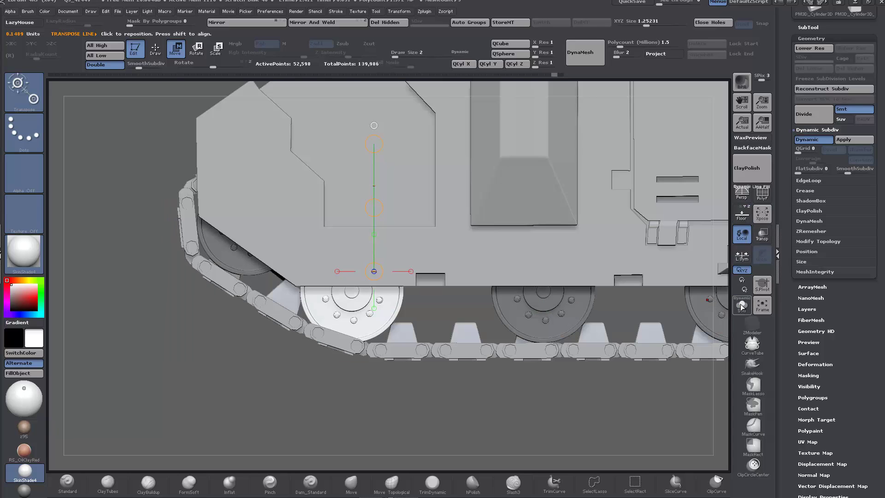
{"action": "left_click", "coordinate": [374, 207]}
{"action": "left_click_drag", "start_coordinate": [375, 207], "coordinate": [377, 200]}
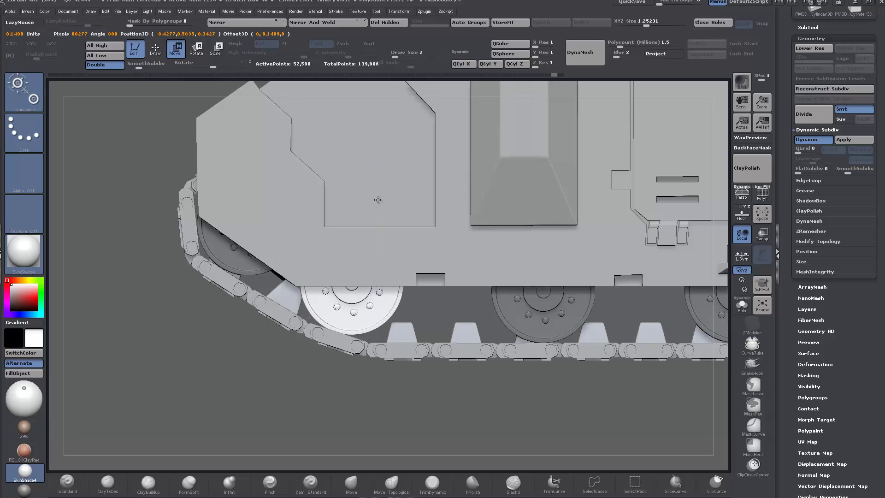
Copy the adjusted road wheels to the opposite track with Mirror And Weld and view both sides of the tank
{"action": "left_click_drag", "start_coordinate": [258, 376], "coordinate": [278, 340], "text": "alt"}
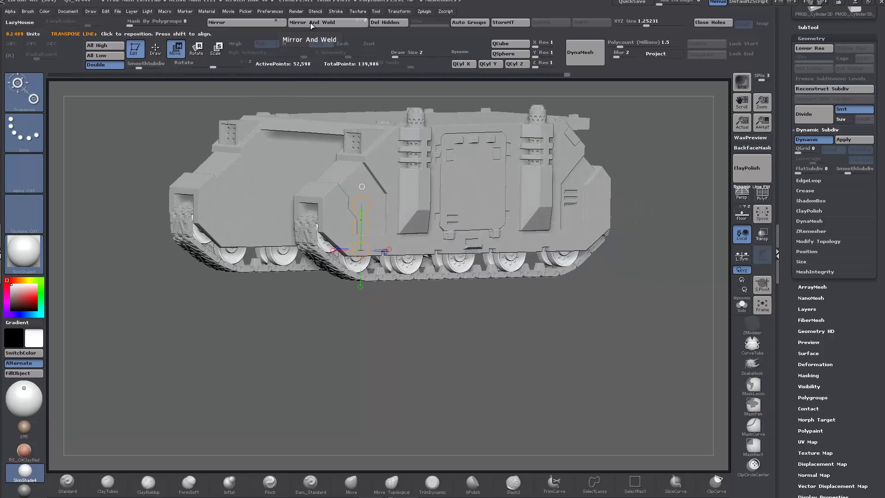
{"action": "left_click", "coordinate": [311, 23]}
{"action": "left_click_drag", "start_coordinate": [269, 380], "coordinate": [464, 429]}
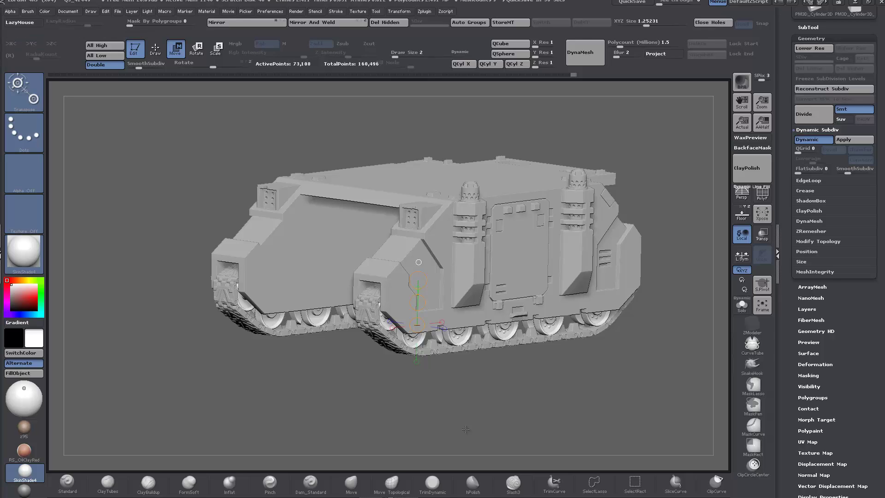
Examine the tank against the floor reference drawings, hide the drawings again and return to Draw mode
{"action": "left_click", "coordinate": [741, 216]}
{"action": "left_click_drag", "start_coordinate": [267, 357], "coordinate": [311, 373], "text": "alt"}
{"action": "left_click_drag", "start_coordinate": [310, 376], "coordinate": [215, 333]}
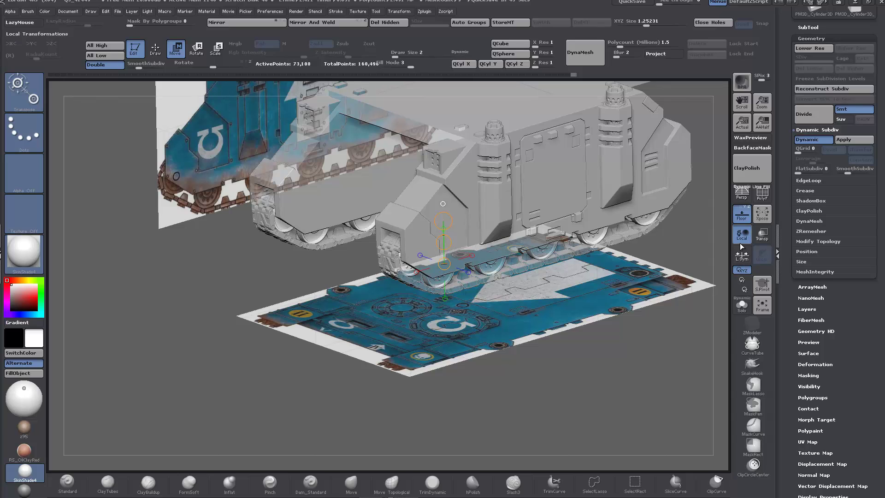
{"action": "left_click", "coordinate": [742, 214]}
{"action": "left_click_drag", "start_coordinate": [567, 368], "coordinate": [511, 420]}
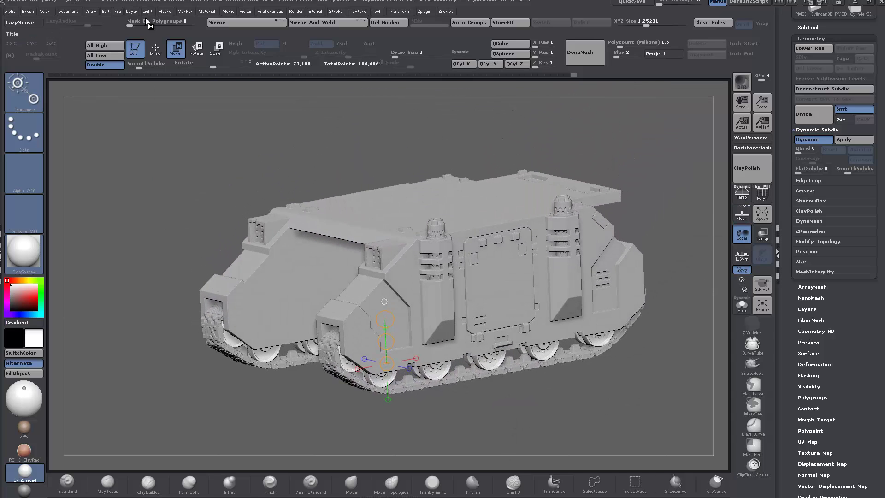
{"action": "left_click", "coordinate": [156, 49]}
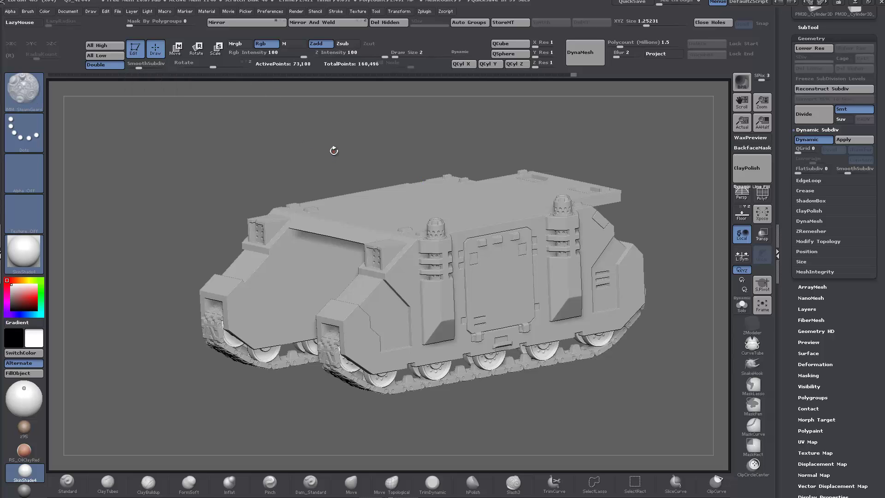
{"action": "left_click_drag", "start_coordinate": [313, 161], "coordinate": [313, 155]}
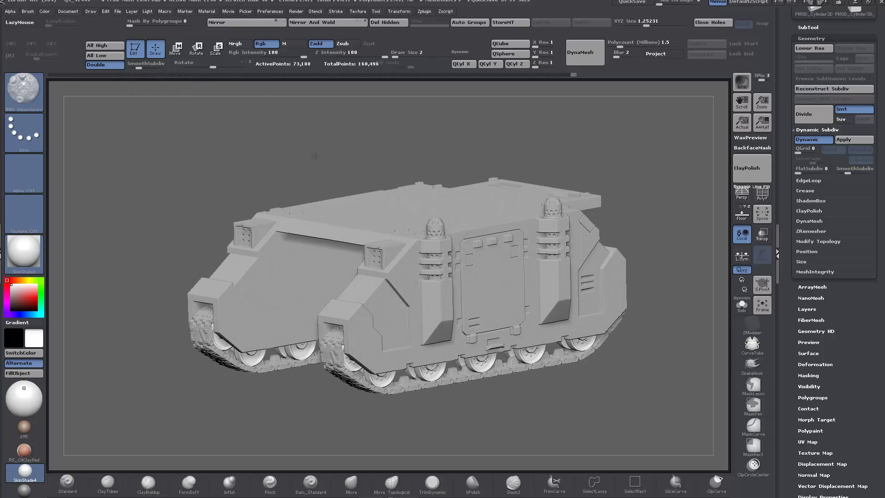